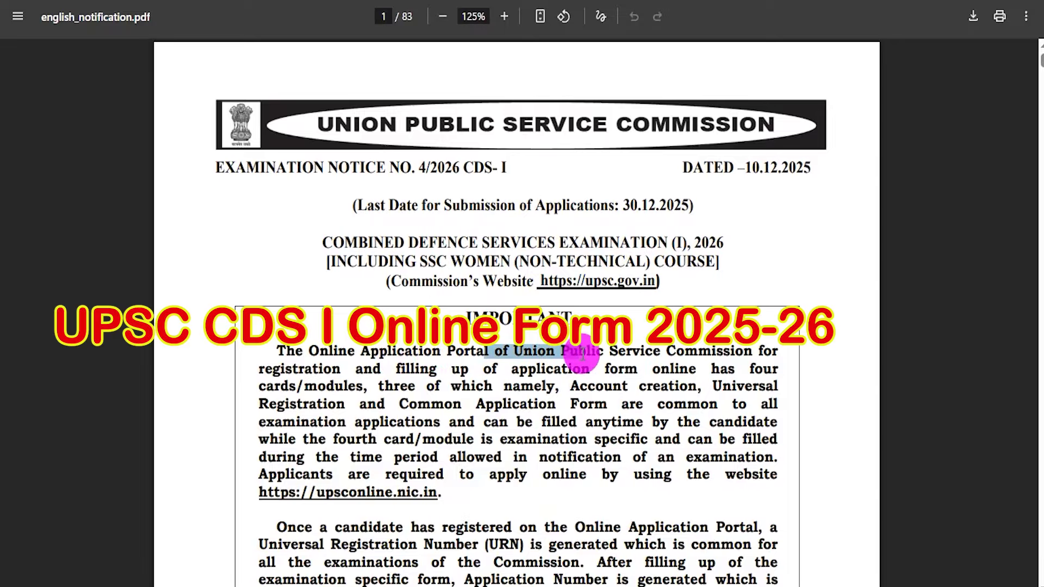
# - Read the CDS (I) 2026 notice, highlighting the exam title and the application-form lines
pyautogui.click(497, 383)
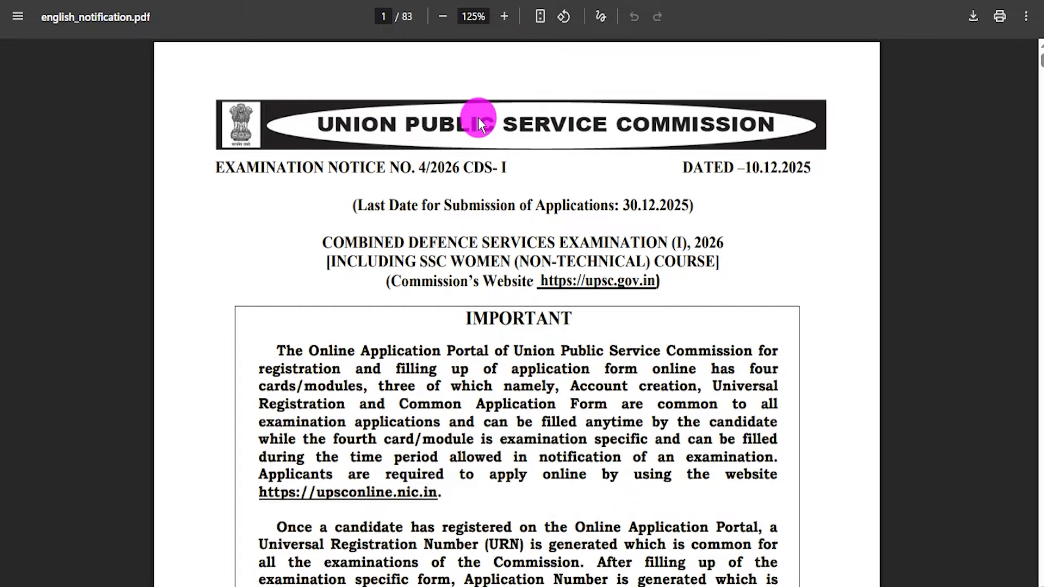
pyautogui.moveTo(405, 243); pyautogui.dragTo(608, 241)
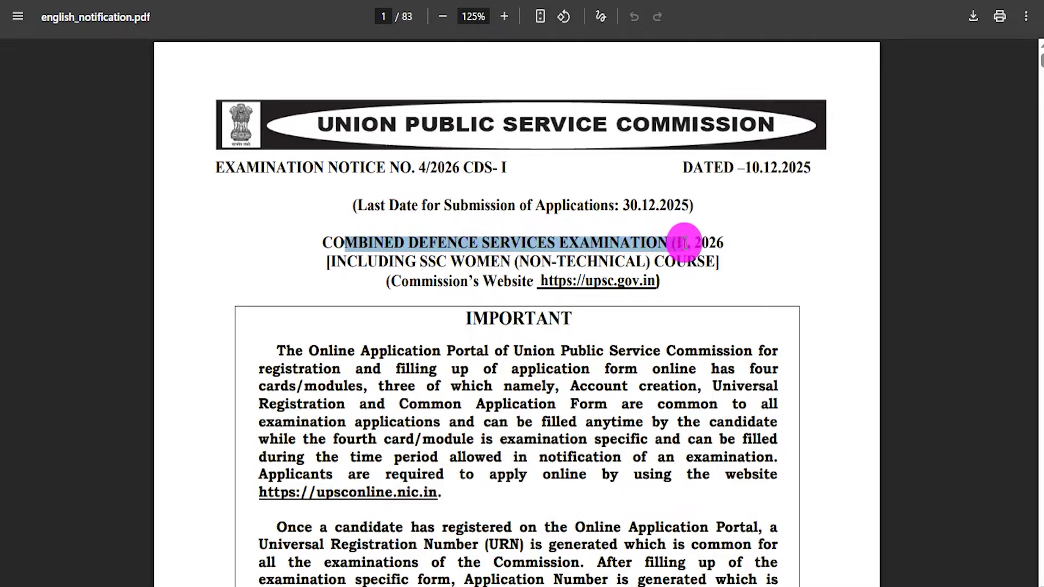
pyautogui.moveTo(487, 369); pyautogui.dragTo(571, 369)
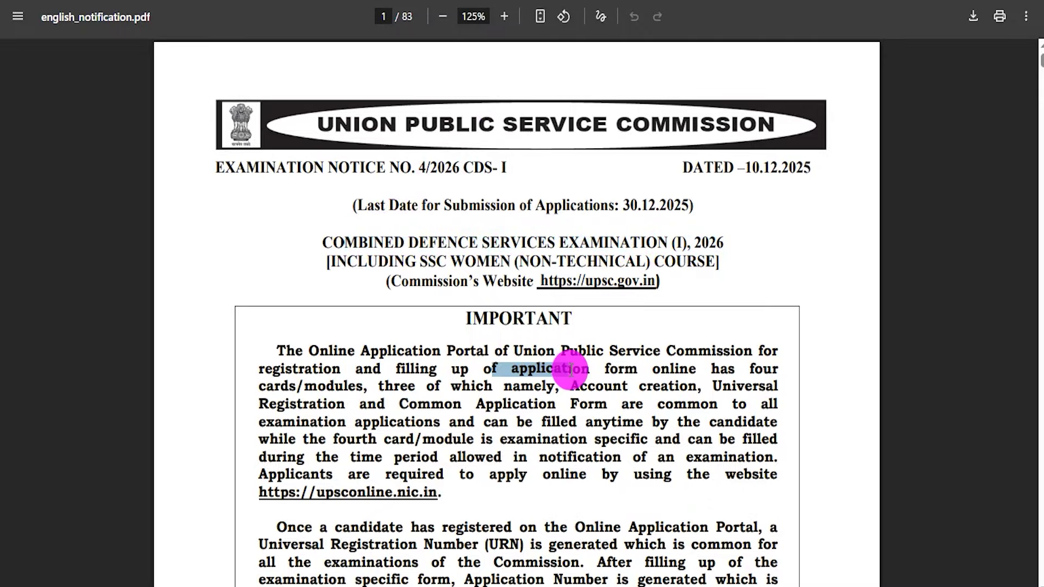
pyautogui.moveTo(461, 438); pyautogui.dragTo(499, 421)
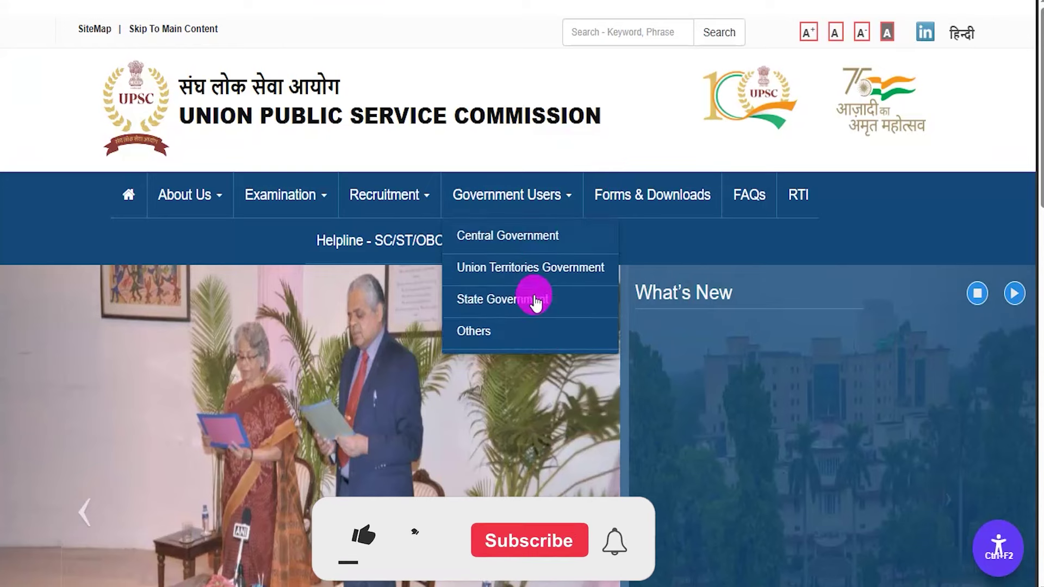
# - Scroll the UPSC home page and highlight the application portal sentence and Universal Registration card
pyautogui.scroll(-8, 547, 328)
pyautogui.scroll(-11, 547, 328)
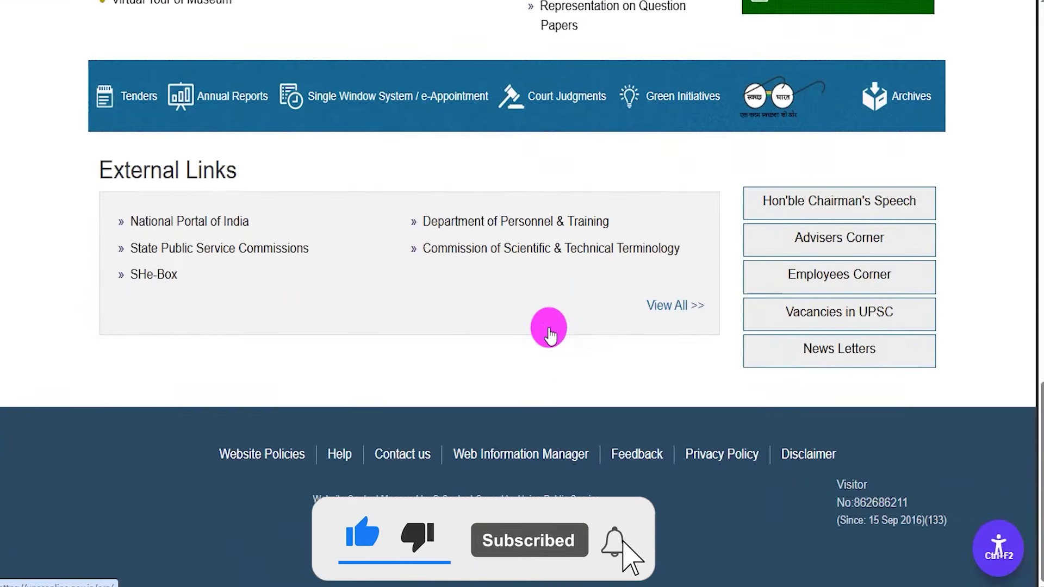
pyautogui.scroll(20, 548, 328)
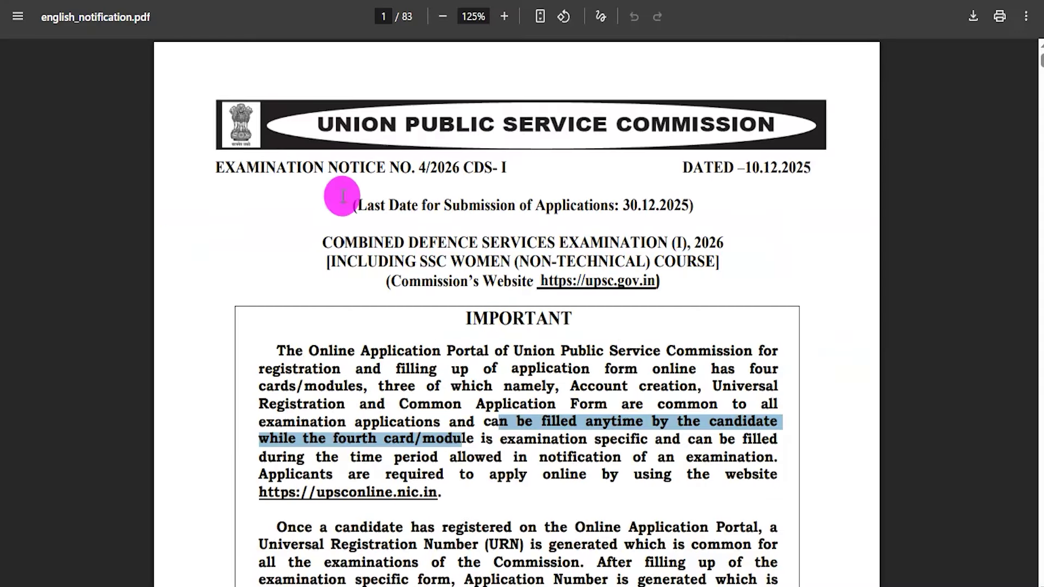
pyautogui.moveTo(447, 346); pyautogui.dragTo(618, 361)
pyautogui.click(619, 360)
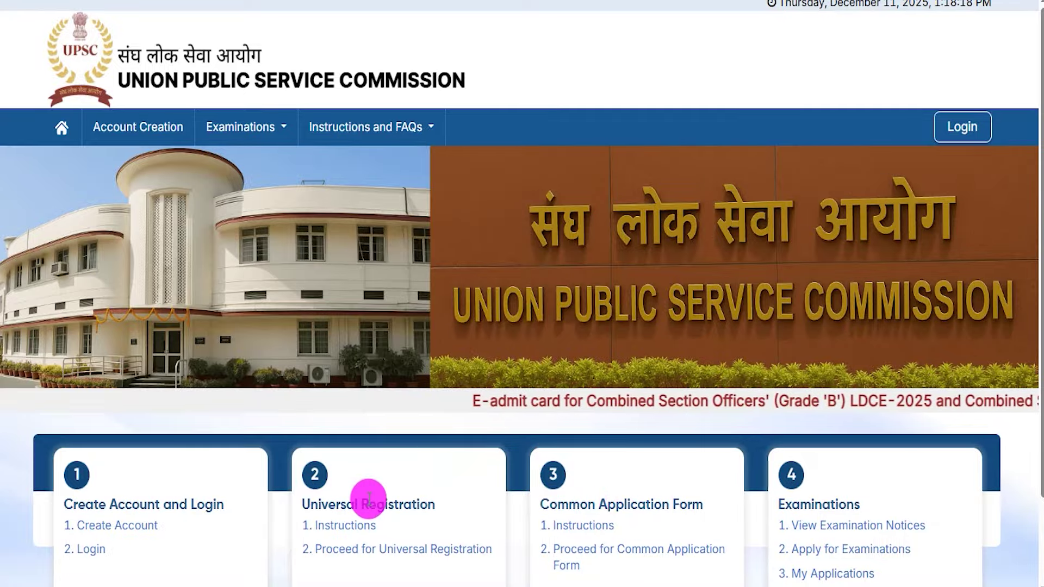
pyautogui.moveTo(309, 496); pyautogui.dragTo(494, 489)
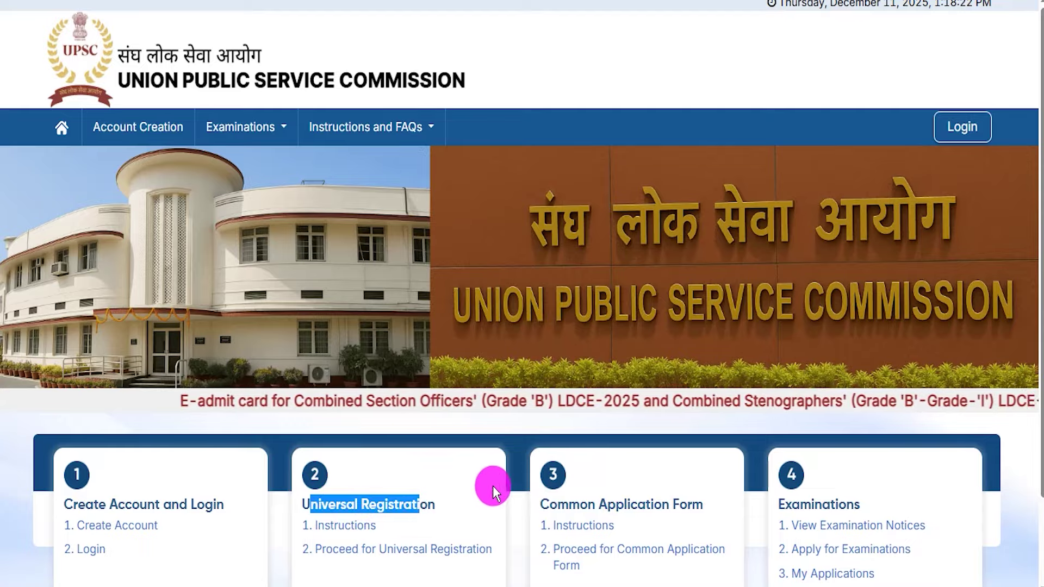
pyautogui.click(519, 470)
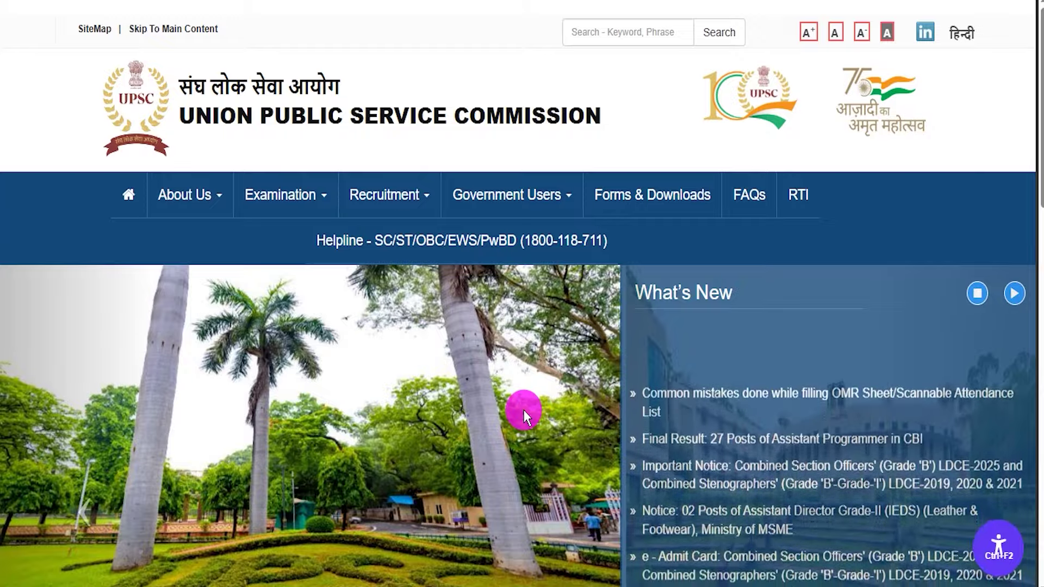
# - Highlight the title of the CDS 1 Form Fill Up 2026 article
pyautogui.scroll(-3, 537, 401)
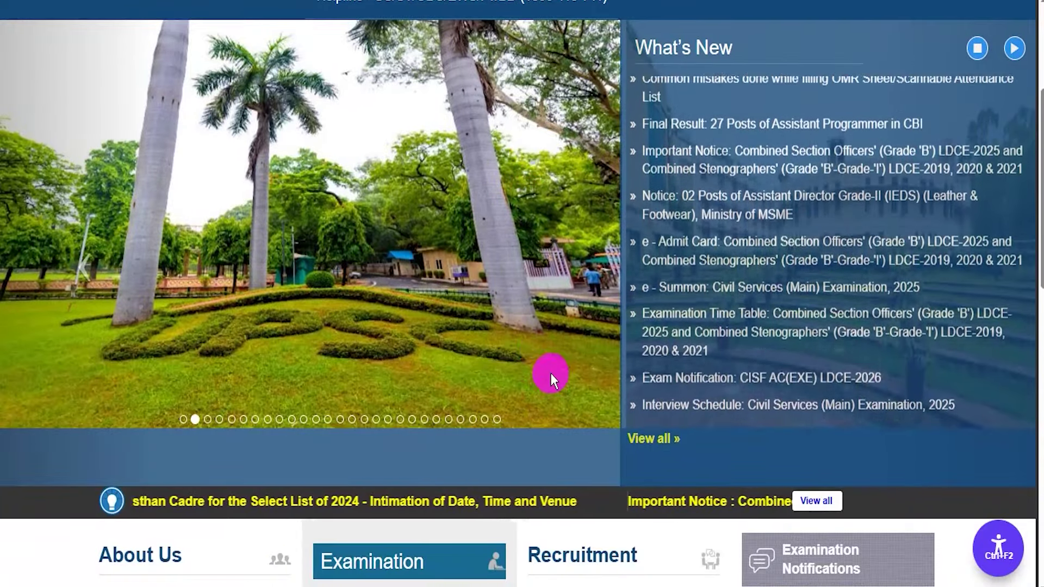
pyautogui.scroll(3, 550, 371)
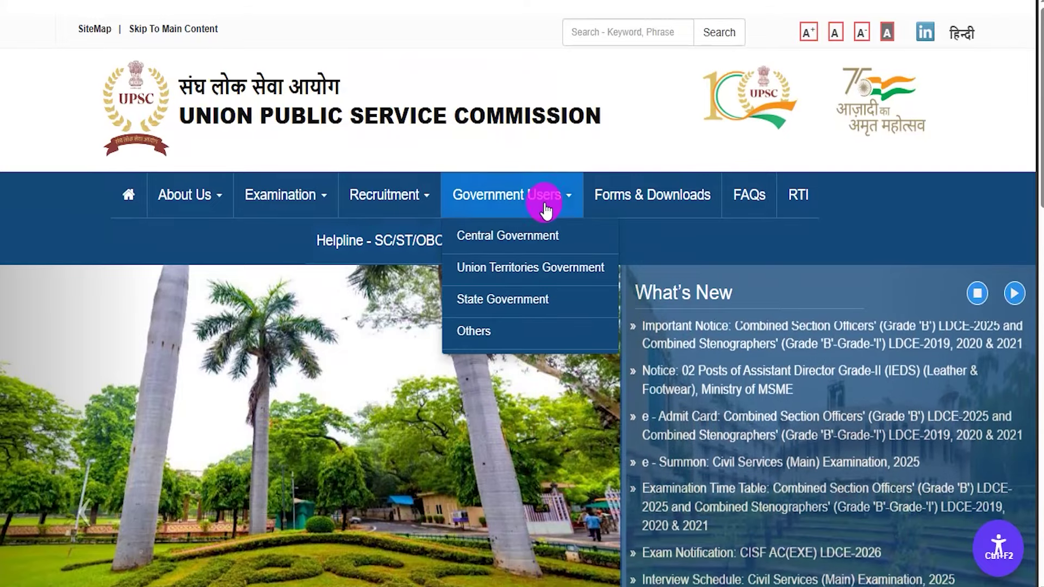
pyautogui.moveTo(402, 207)
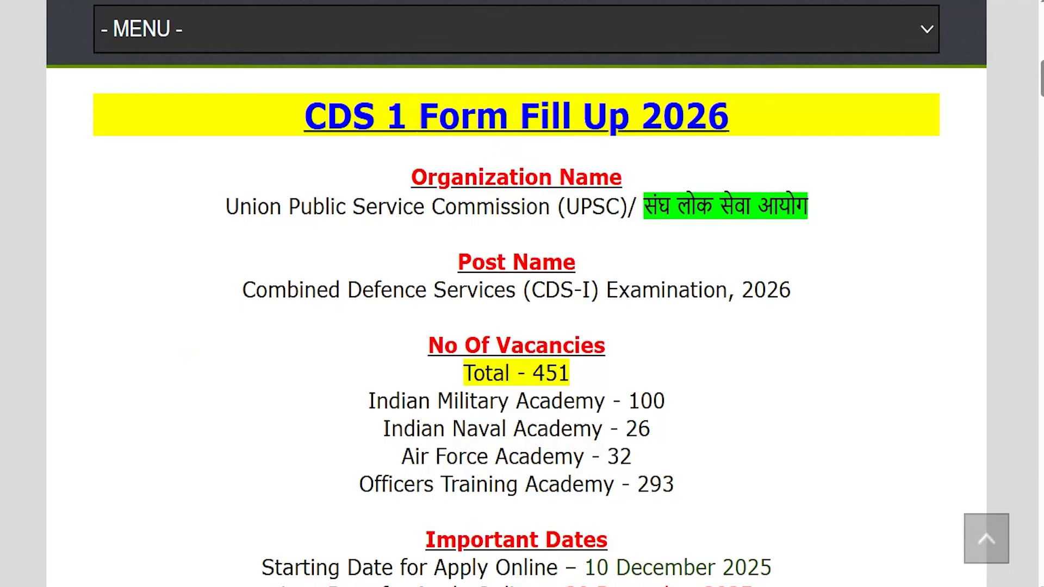
pyautogui.moveTo(305, 114); pyautogui.dragTo(693, 116)
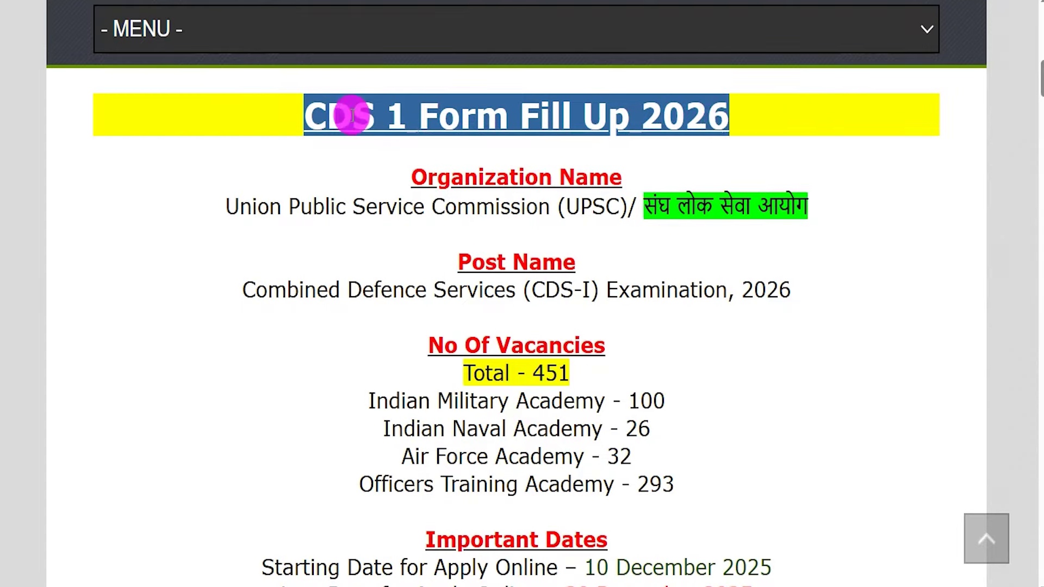
pyautogui.moveTo(251, 206); pyautogui.dragTo(761, 207)
pyautogui.moveTo(268, 289); pyautogui.dragTo(535, 291)
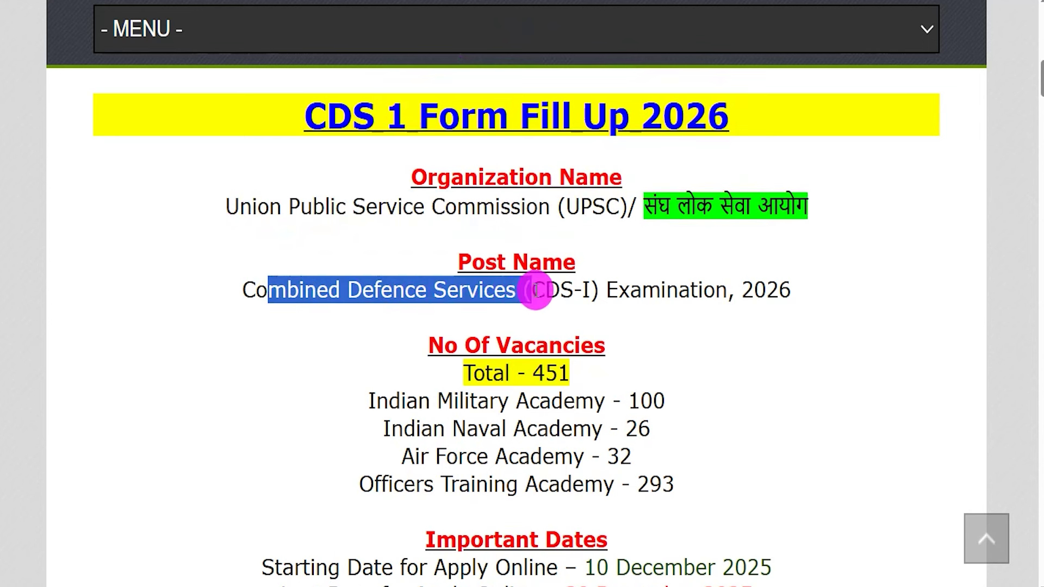
pyautogui.moveTo(629, 290); pyautogui.dragTo(726, 293)
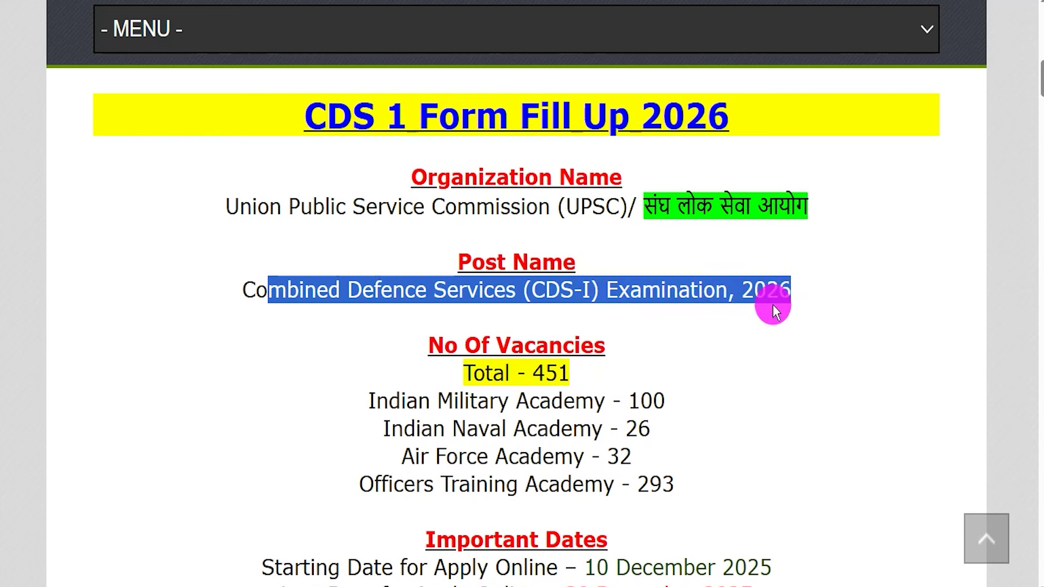
pyautogui.moveTo(535, 374); pyautogui.dragTo(562, 373)
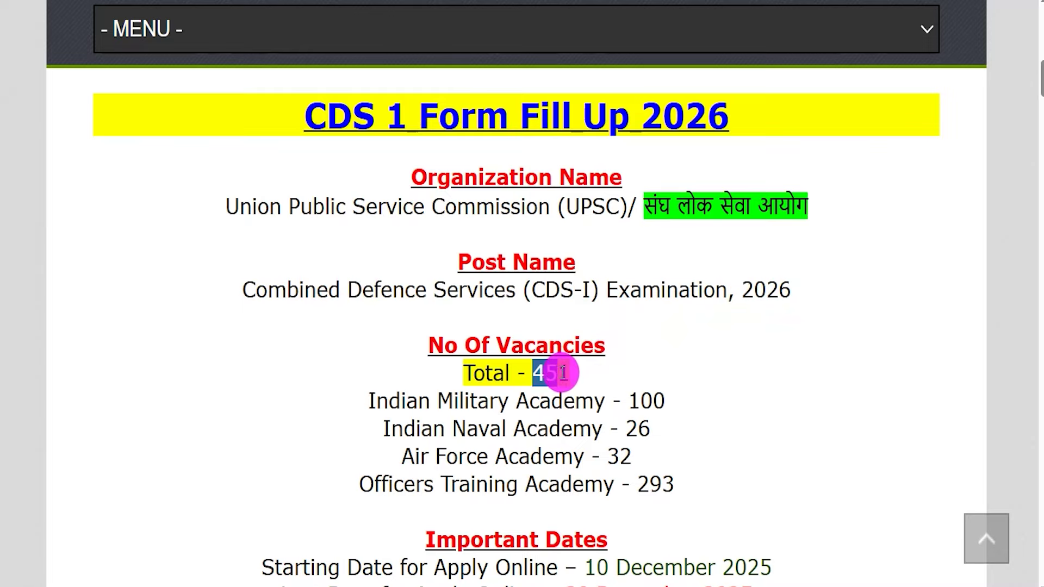
pyautogui.moveTo(388, 401); pyautogui.dragTo(550, 401)
pyautogui.click(637, 396)
pyautogui.moveTo(403, 428); pyautogui.dragTo(537, 429)
pyautogui.click(626, 426)
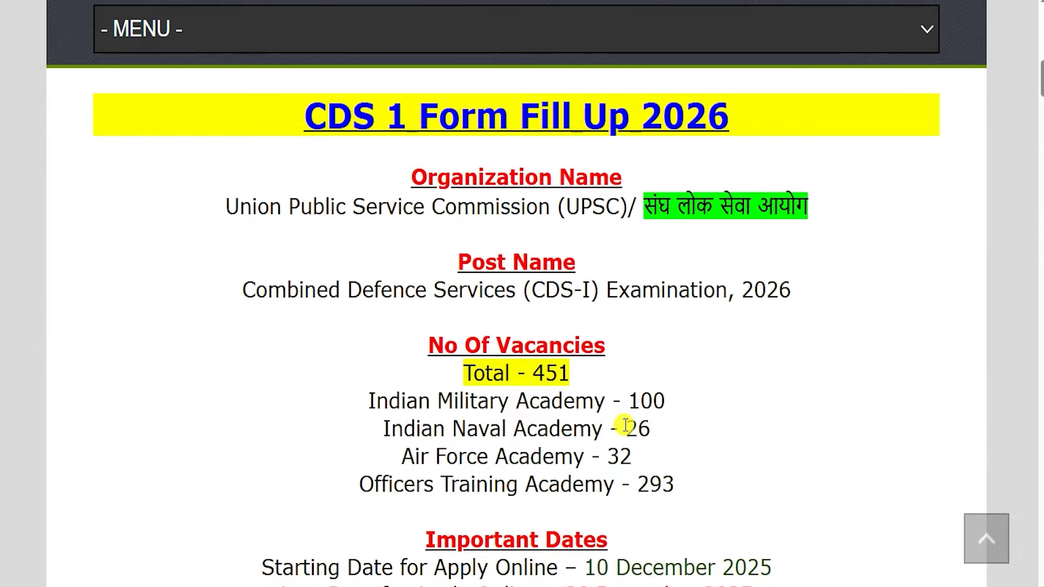
pyautogui.moveTo(415, 460); pyautogui.dragTo(537, 458)
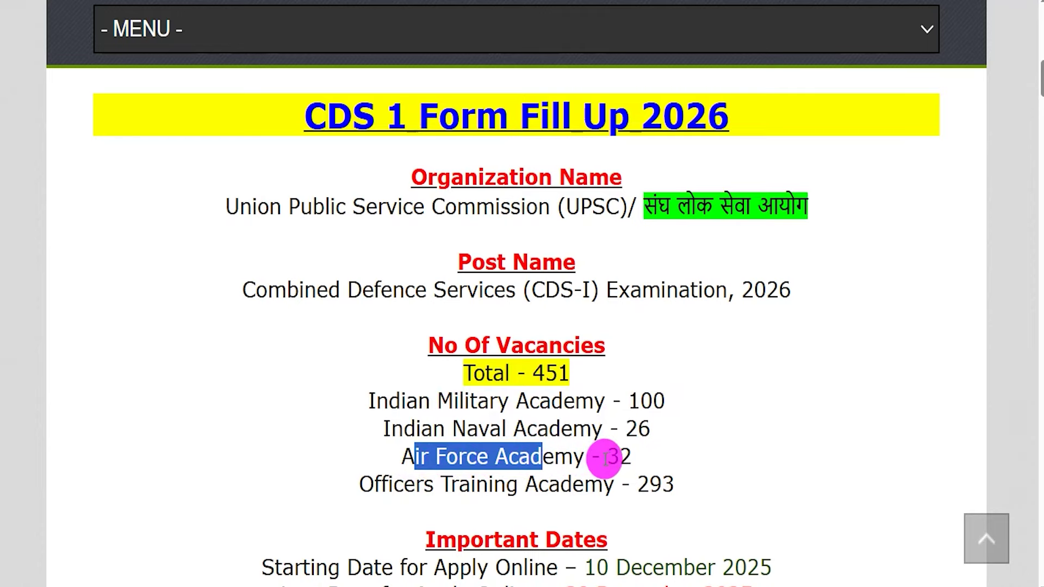
pyautogui.moveTo(606, 458); pyautogui.dragTo(633, 457)
pyautogui.moveTo(381, 484); pyautogui.dragTo(555, 486)
pyautogui.moveTo(636, 483); pyautogui.dragTo(657, 483)
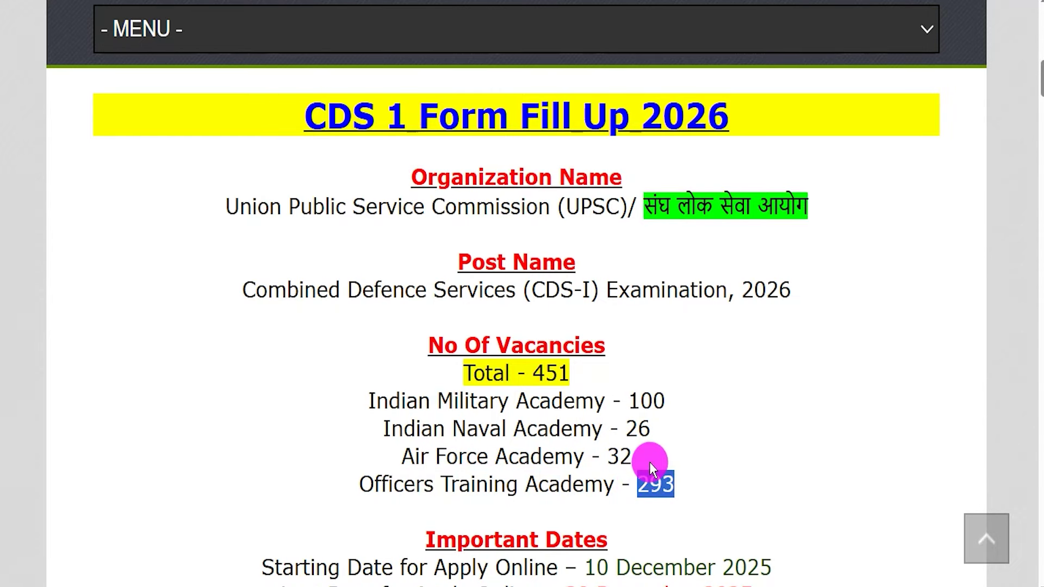
pyautogui.scroll(1, 650, 451)
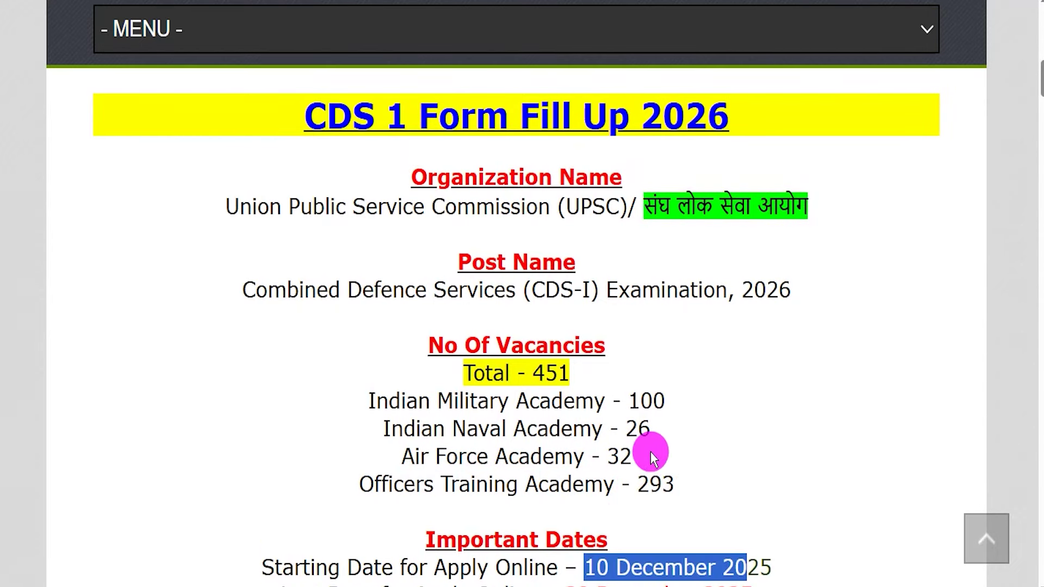
pyautogui.click(625, 511)
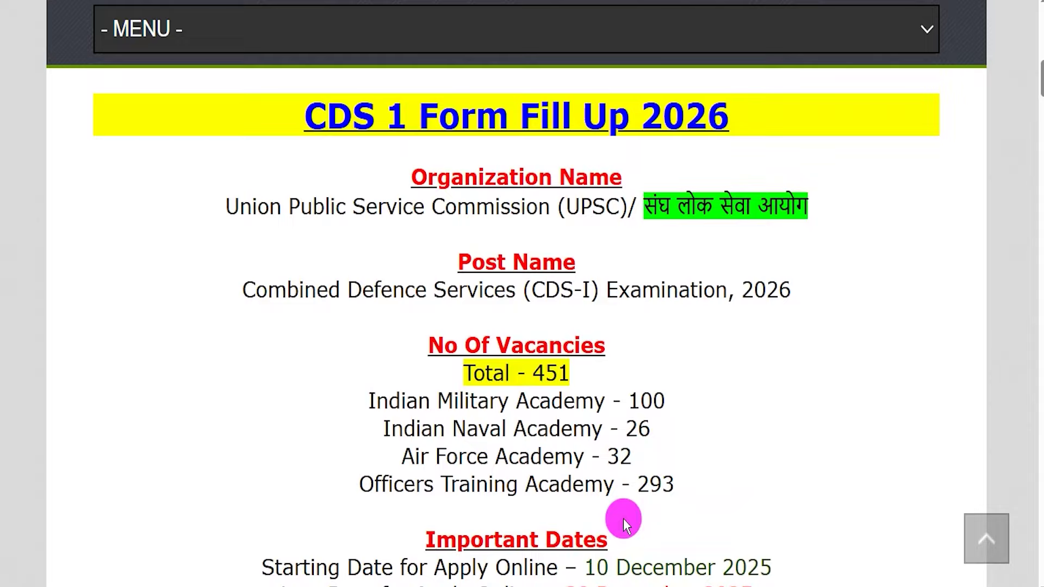
pyautogui.scroll(-1, 623, 518)
pyautogui.moveTo(597, 502); pyautogui.dragTo(745, 499)
pyautogui.scroll(-1, 602, 478)
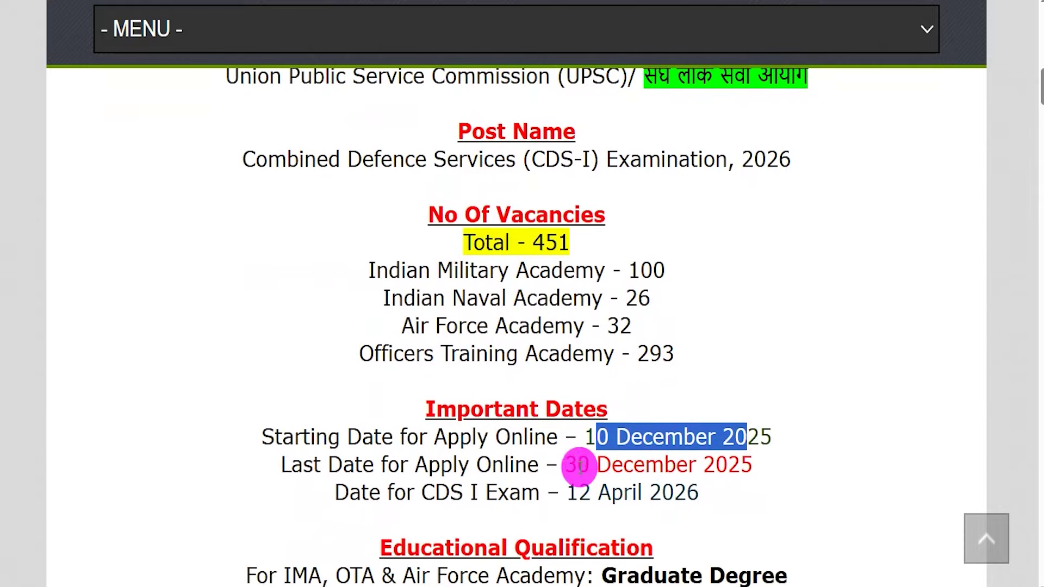
pyautogui.moveTo(579, 466); pyautogui.dragTo(716, 465)
pyautogui.scroll(-3, 560, 442)
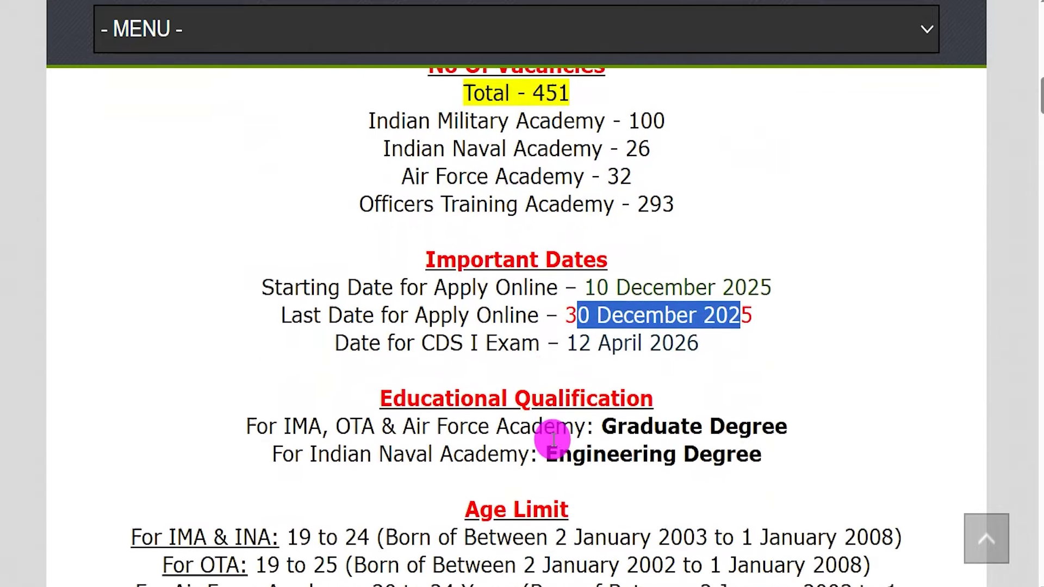
pyautogui.moveTo(577, 297); pyautogui.dragTo(684, 296)
pyautogui.scroll(-1, 473, 335)
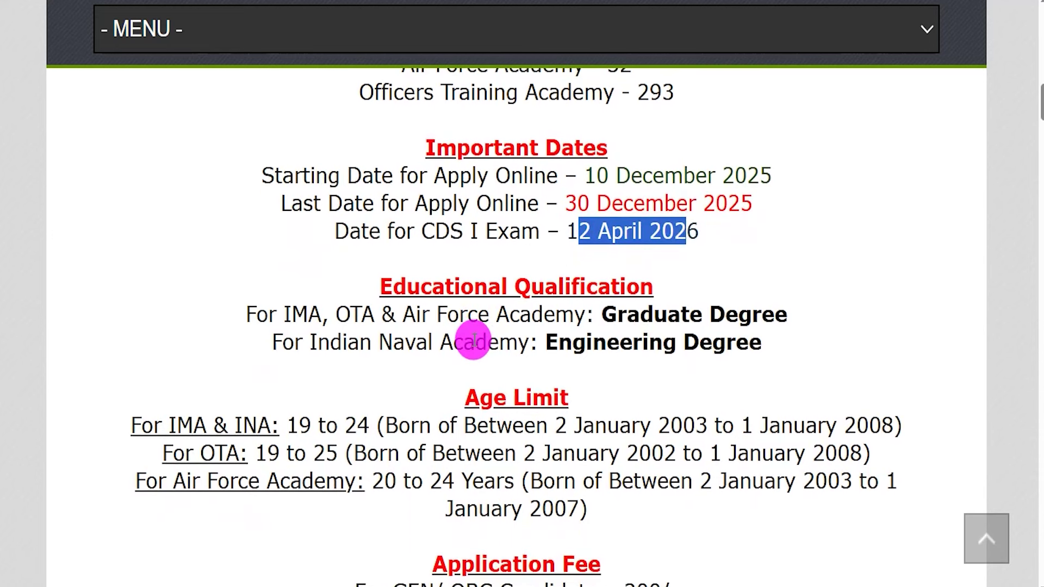
pyautogui.moveTo(406, 286); pyautogui.dragTo(526, 280)
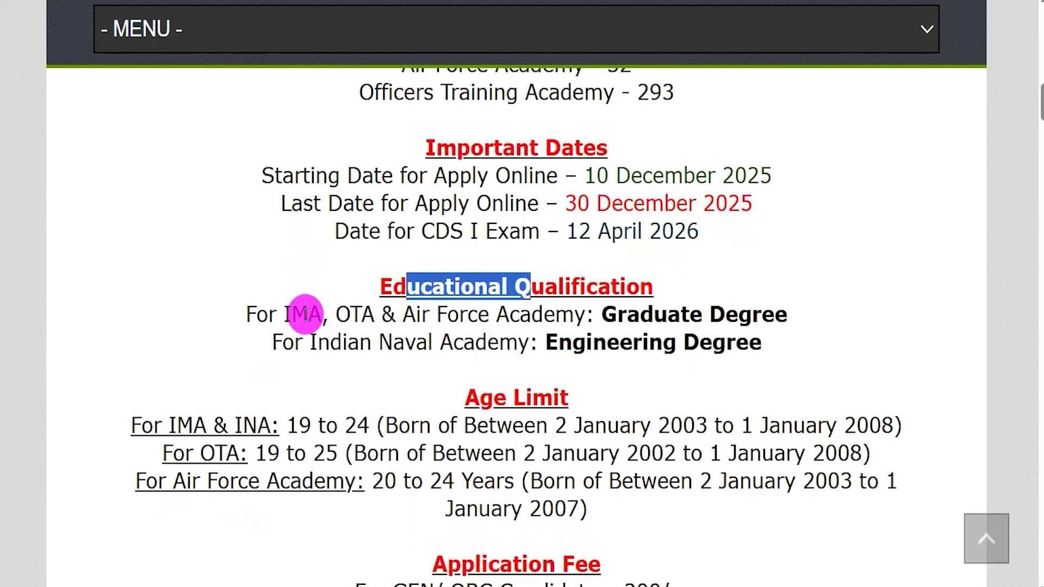
pyautogui.moveTo(293, 314); pyautogui.dragTo(311, 314)
pyautogui.moveTo(421, 315); pyautogui.dragTo(540, 314)
pyautogui.moveTo(618, 314); pyautogui.dragTo(745, 309)
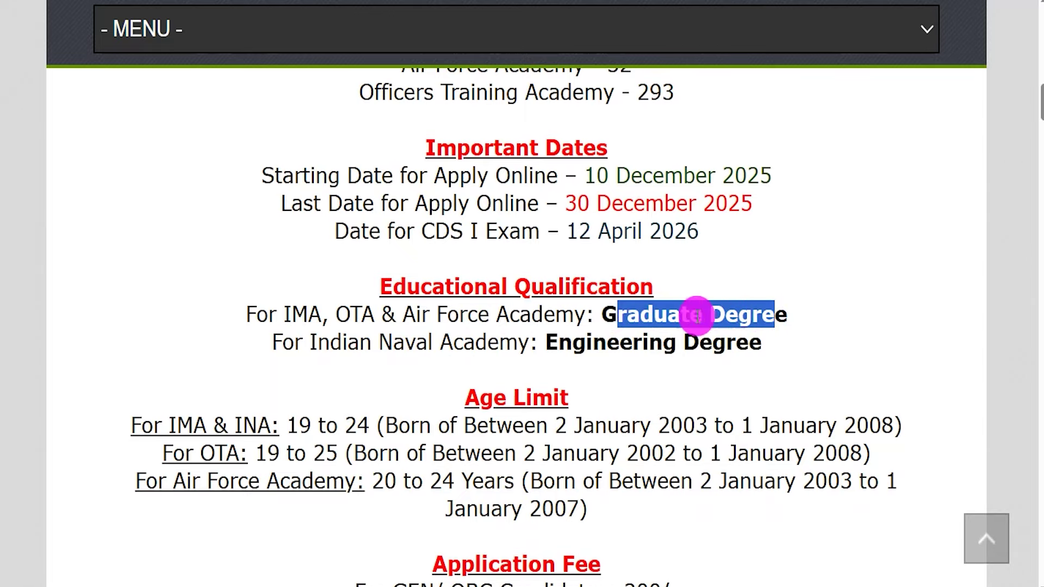
pyautogui.moveTo(325, 342); pyautogui.dragTo(474, 342)
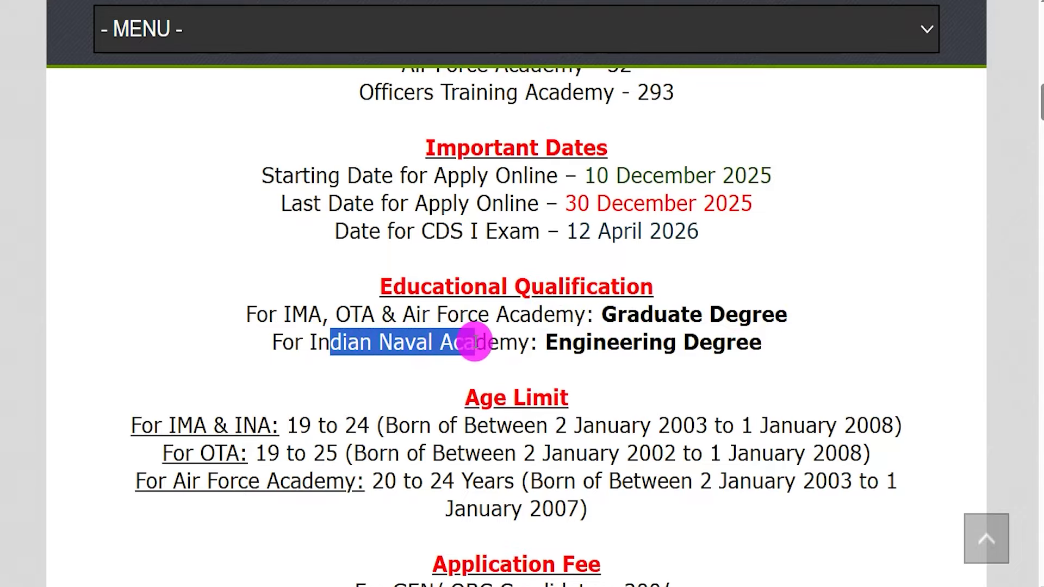
pyautogui.moveTo(557, 342); pyautogui.dragTo(710, 342)
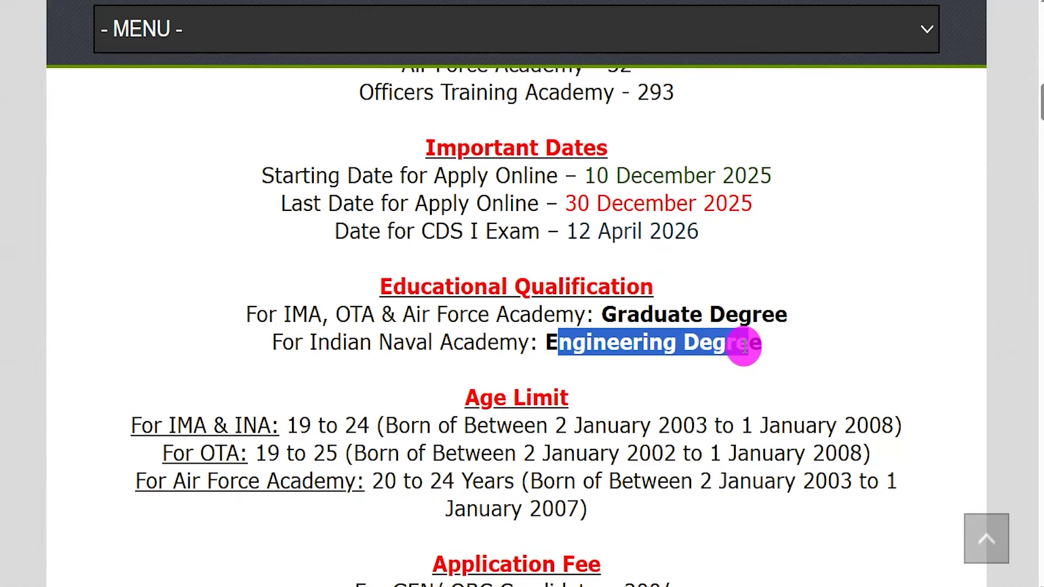
pyautogui.moveTo(655, 321); pyautogui.dragTo(754, 315)
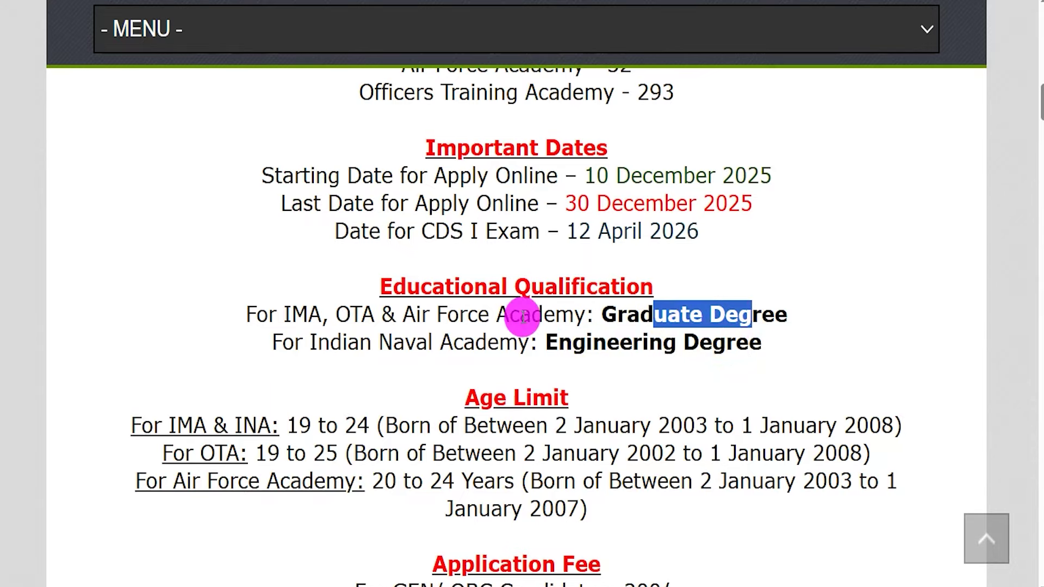
pyautogui.moveTo(479, 398); pyautogui.dragTo(506, 398)
pyautogui.scroll(-1, 451, 416)
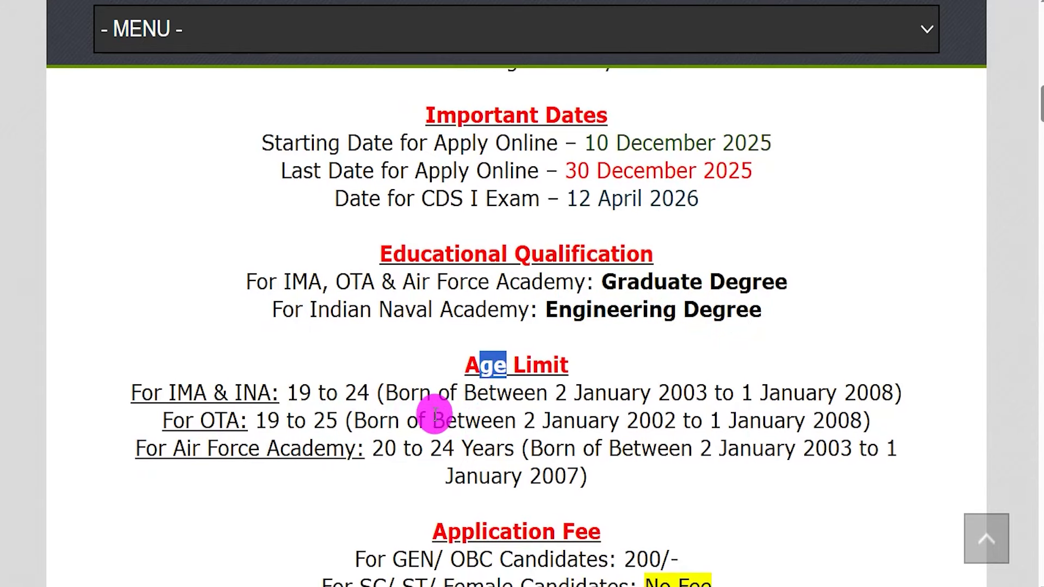
pyautogui.moveTo(177, 391); pyautogui.dragTo(217, 391)
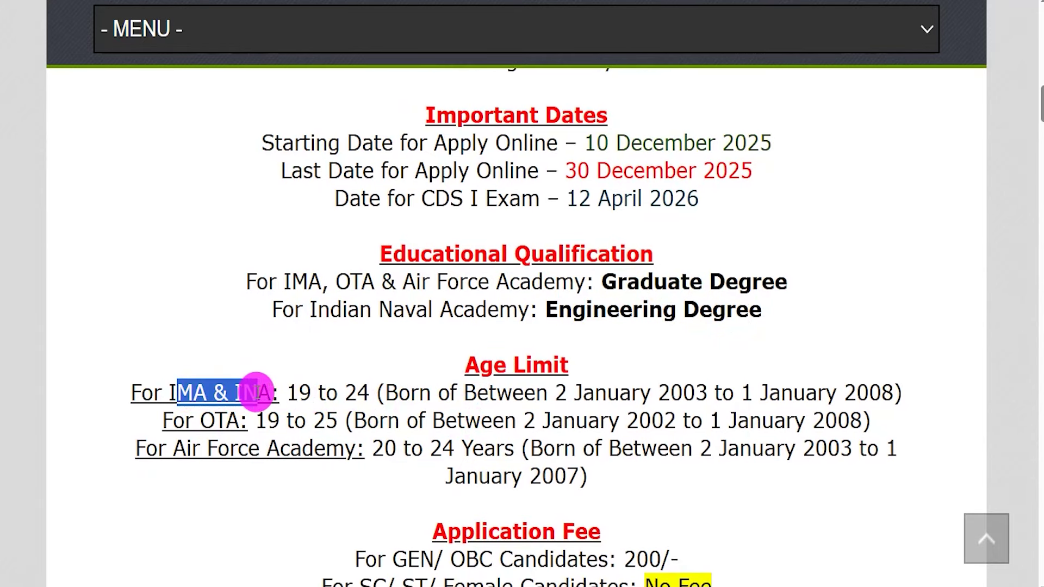
pyautogui.moveTo(299, 392); pyautogui.dragTo(370, 392)
pyautogui.moveTo(554, 392); pyautogui.dragTo(848, 392)
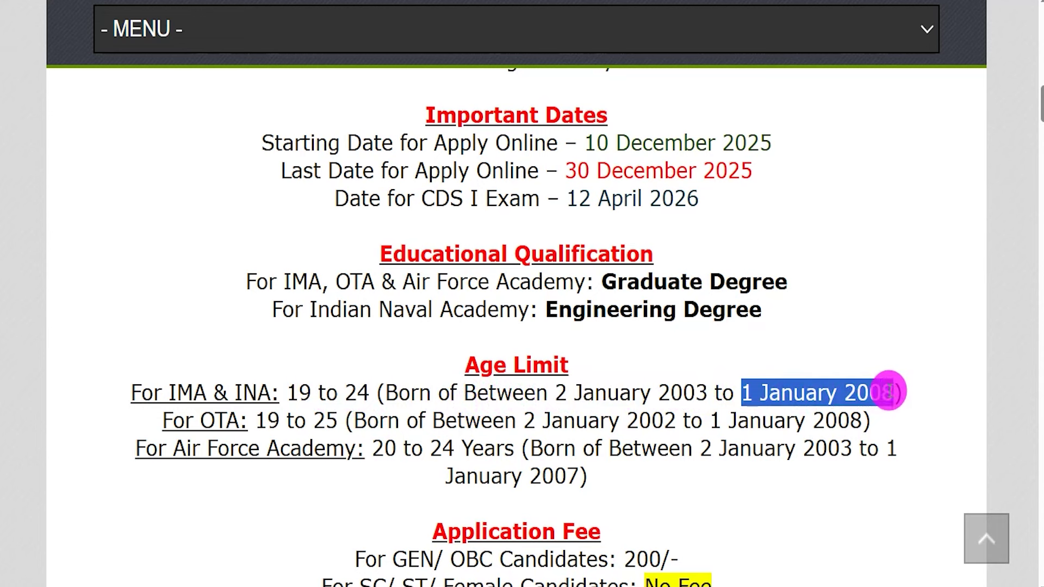
pyautogui.moveTo(199, 420); pyautogui.dragTo(326, 421)
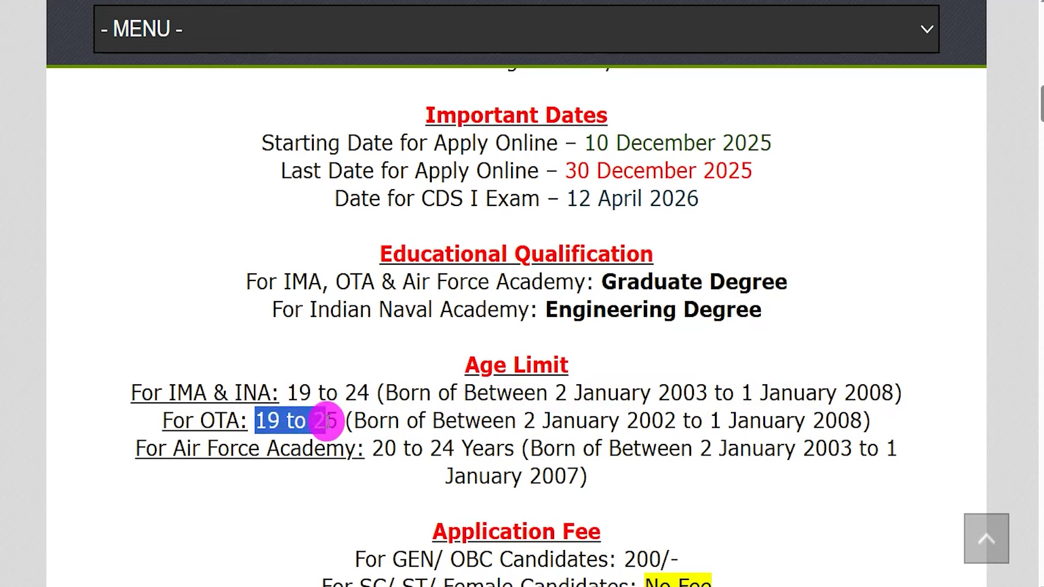
pyautogui.moveTo(523, 420); pyautogui.dragTo(801, 420)
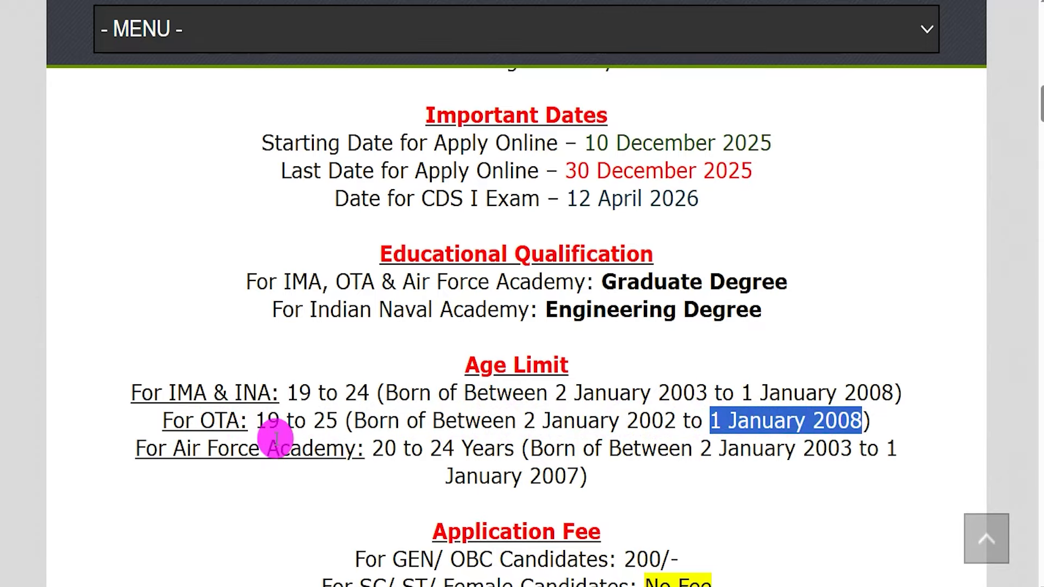
pyautogui.moveTo(186, 449); pyautogui.dragTo(447, 449)
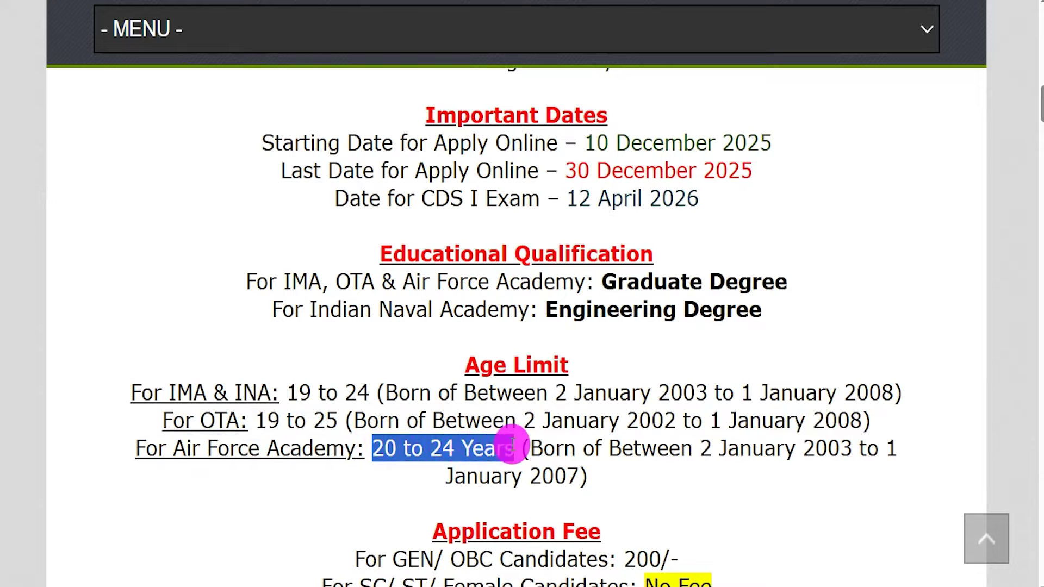
pyautogui.moveTo(701, 449); pyautogui.dragTo(842, 443)
pyautogui.moveTo(466, 476); pyautogui.dragTo(556, 476)
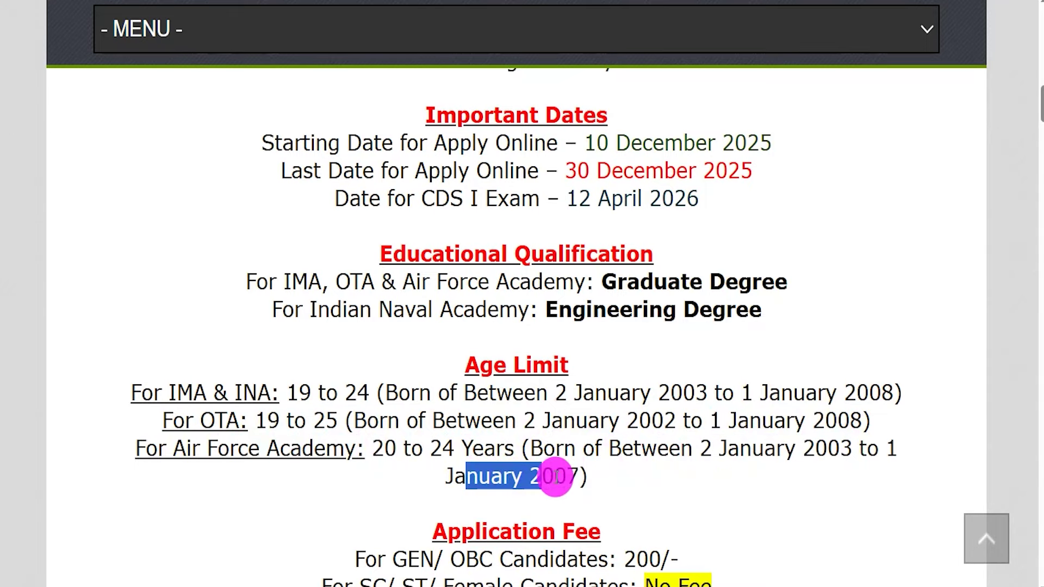
pyautogui.scroll(-3, 577, 477)
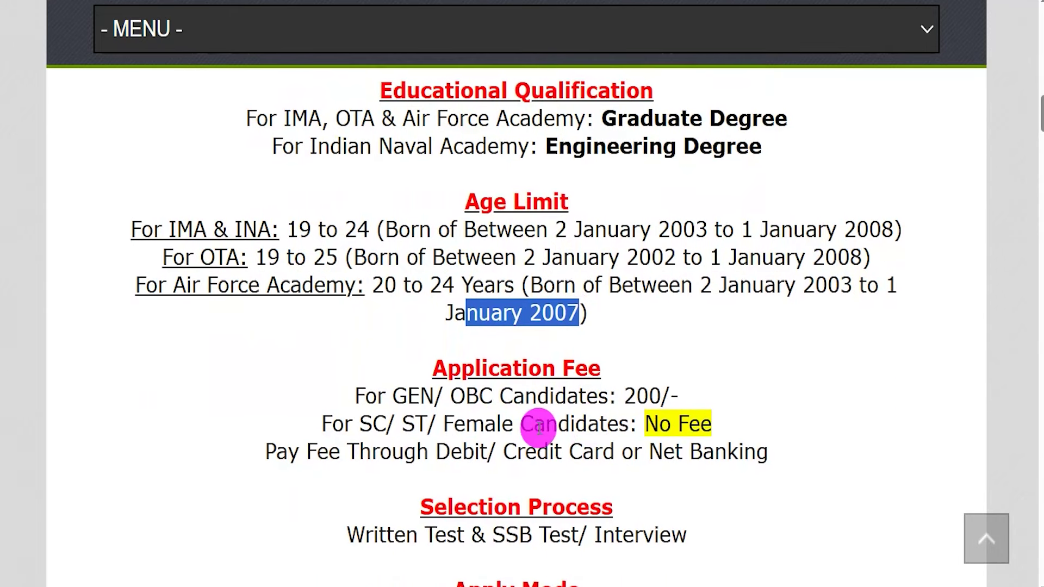
pyautogui.moveTo(407, 396); pyautogui.dragTo(544, 401)
pyautogui.moveTo(625, 396); pyautogui.dragTo(671, 396)
pyautogui.moveTo(373, 423); pyautogui.dragTo(701, 425)
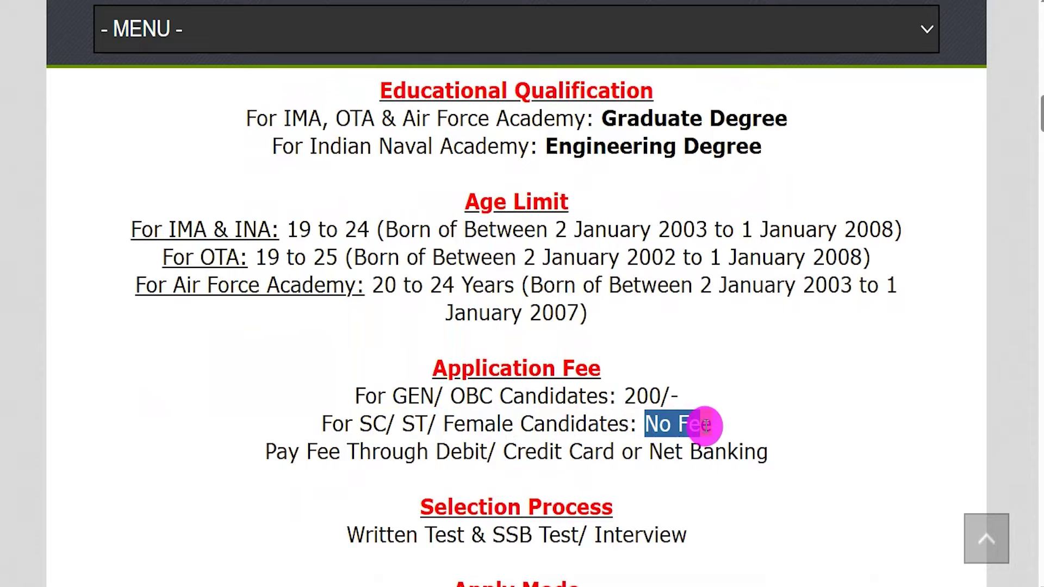
pyautogui.moveTo(417, 451); pyautogui.dragTo(549, 452)
pyautogui.moveTo(683, 451); pyautogui.dragTo(649, 452)
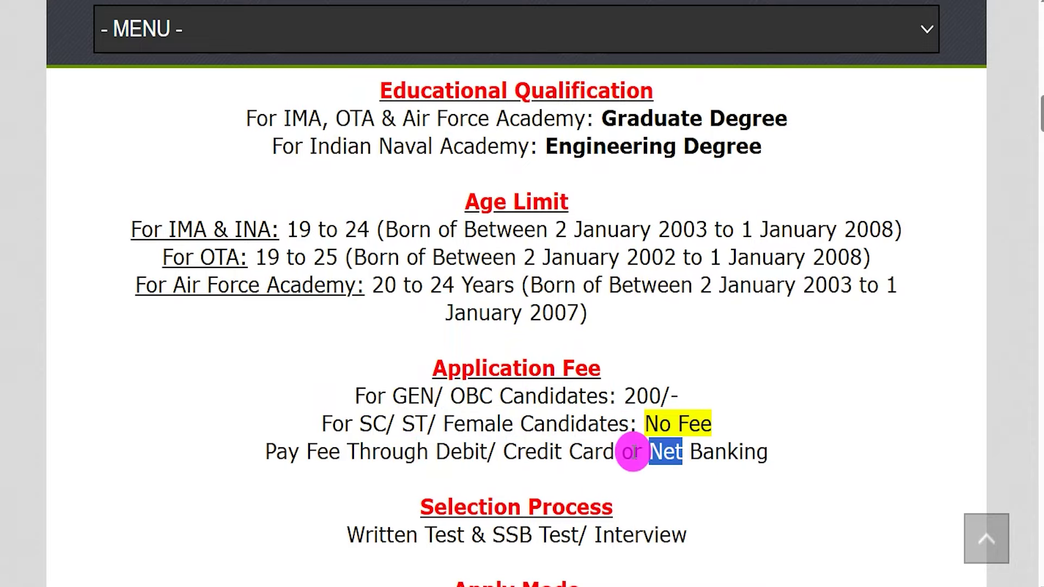
pyautogui.scroll(-2, 514, 443)
pyautogui.scroll(-1, 513, 443)
pyautogui.moveTo(387, 436); pyautogui.dragTo(419, 436)
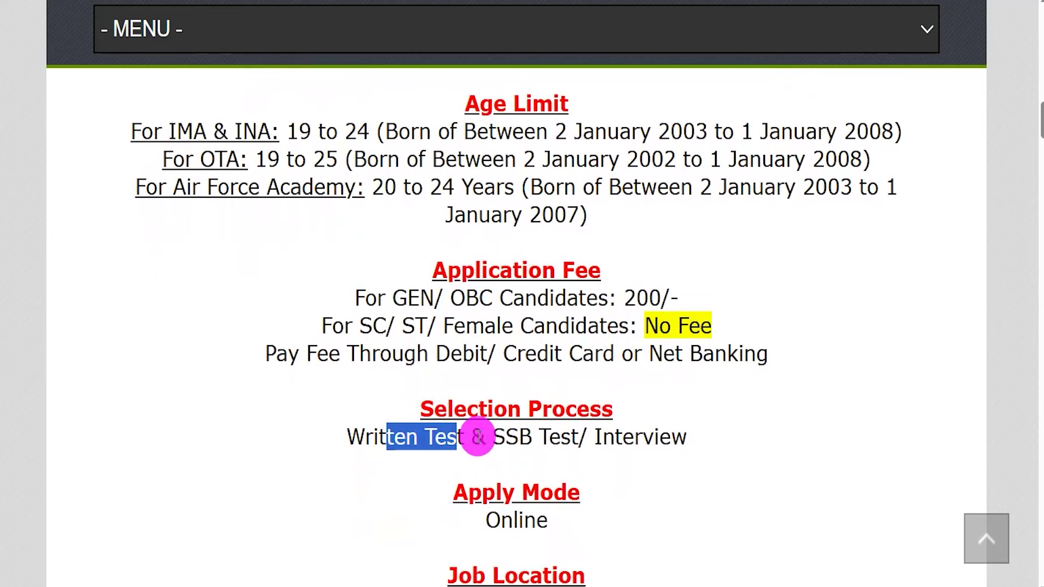
pyautogui.moveTo(492, 437); pyautogui.dragTo(542, 436)
pyautogui.moveTo(628, 437); pyautogui.dragTo(602, 436)
pyautogui.scroll(-5, 605, 436)
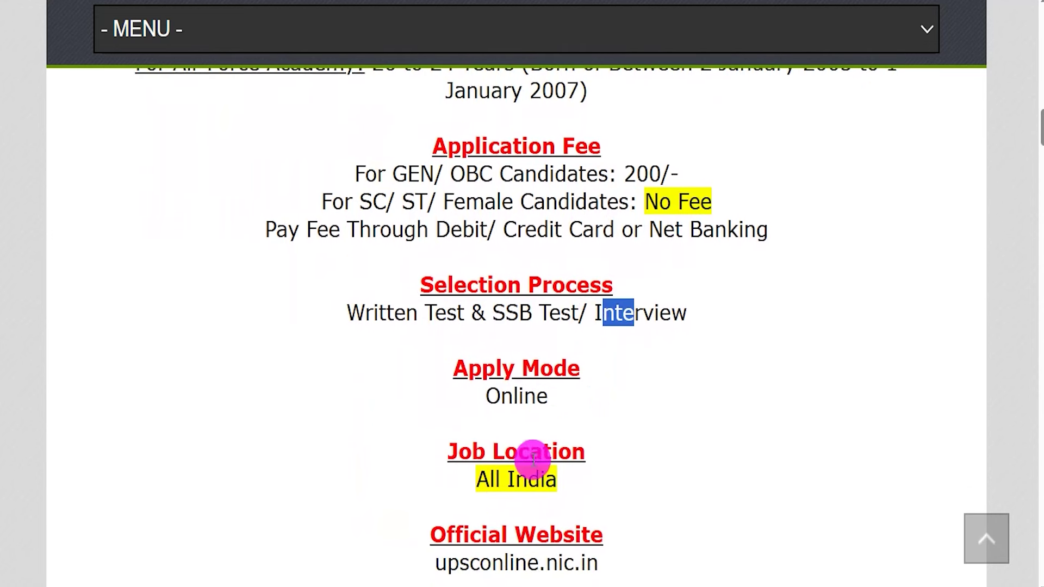
pyautogui.moveTo(492, 438); pyautogui.dragTo(538, 411)
pyautogui.moveTo(535, 357); pyautogui.dragTo(500, 357)
pyautogui.scroll(-3, 462, 423)
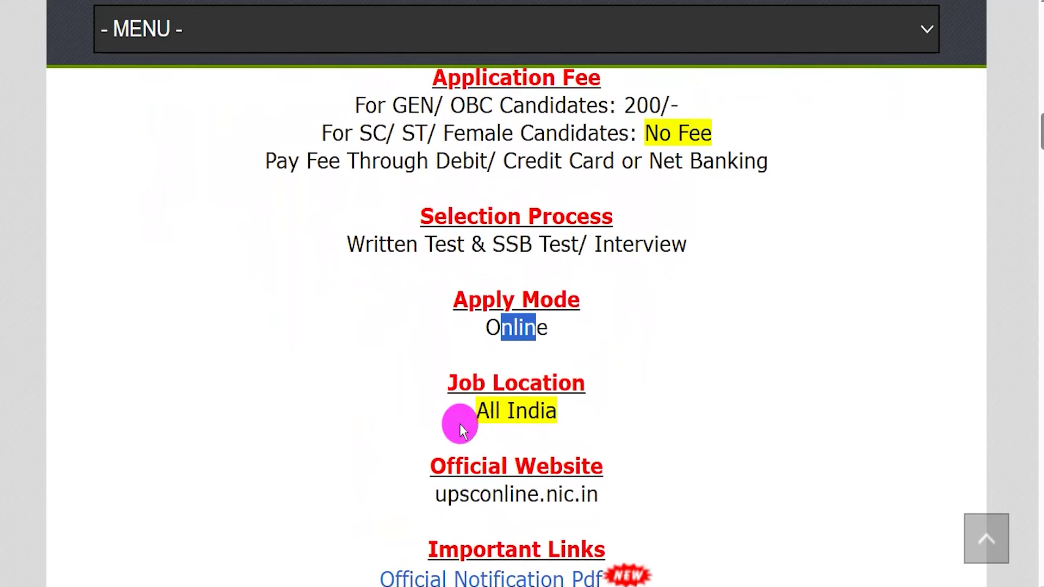
pyautogui.scroll(-2, 467, 424)
pyautogui.scroll(1, 466, 421)
pyautogui.moveTo(441, 437); pyautogui.dragTo(593, 440)
pyautogui.moveTo(359, 484); pyautogui.dragTo(593, 487)
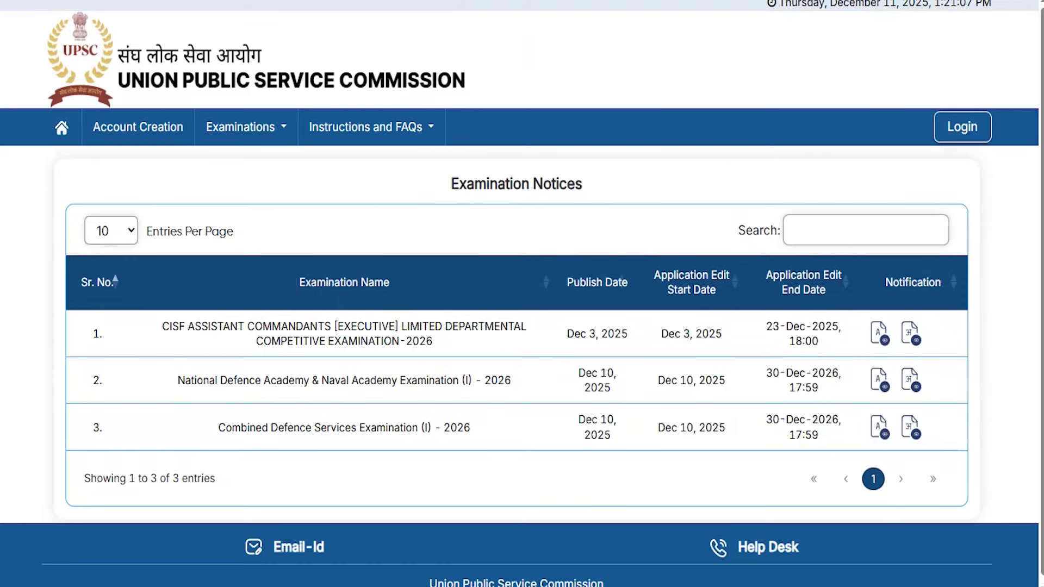
# - Mark the Combined Defence Services Examination (I) - 2026 row in the Examination Notices table
pyautogui.moveTo(73, 400)
pyautogui.mouseDown()
pyautogui.moveTo(417, 449)
pyautogui.moveTo(969, 451)
pyautogui.mouseUp()
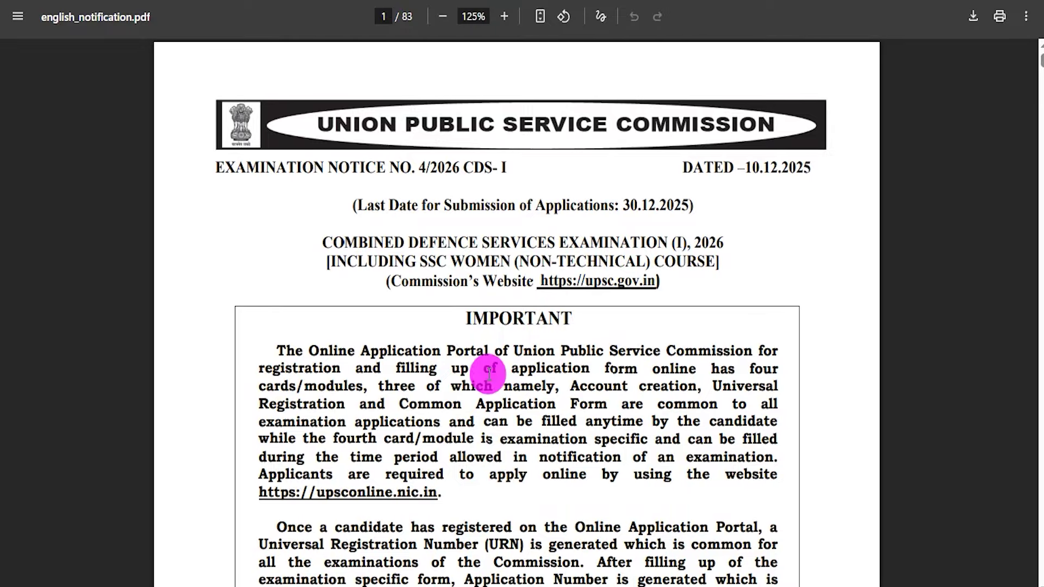
pyautogui.scroll(-2, 487, 356)
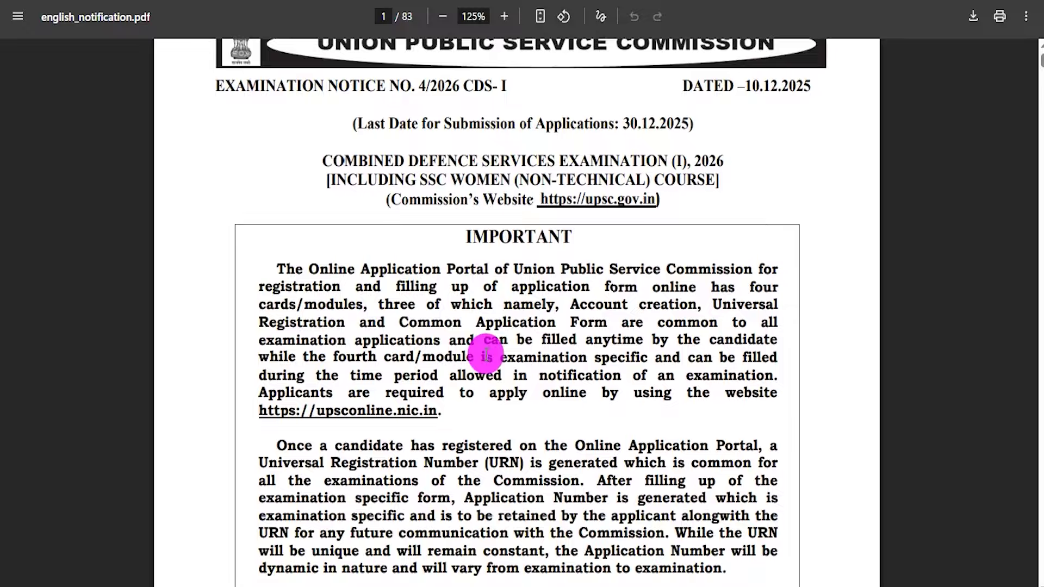
pyautogui.scroll(1, 478, 353)
pyautogui.scroll(-4, 430, 331)
pyautogui.scroll(-20, 455, 364)
pyautogui.scroll(-20, 454, 356)
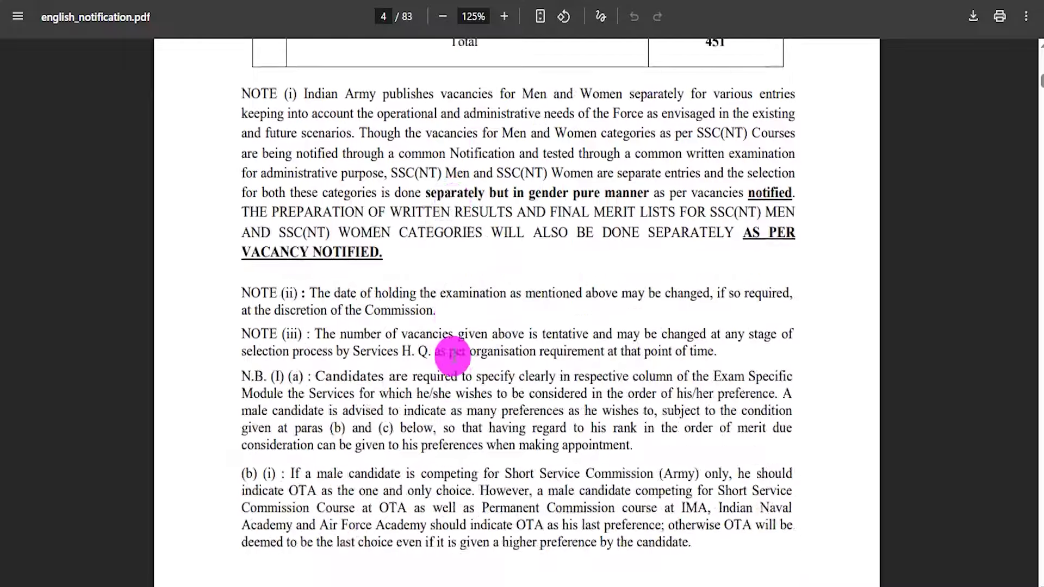
pyautogui.scroll(4, 452, 353)
pyautogui.moveTo(705, 346); pyautogui.dragTo(718, 346)
pyautogui.scroll(-3, 503, 353)
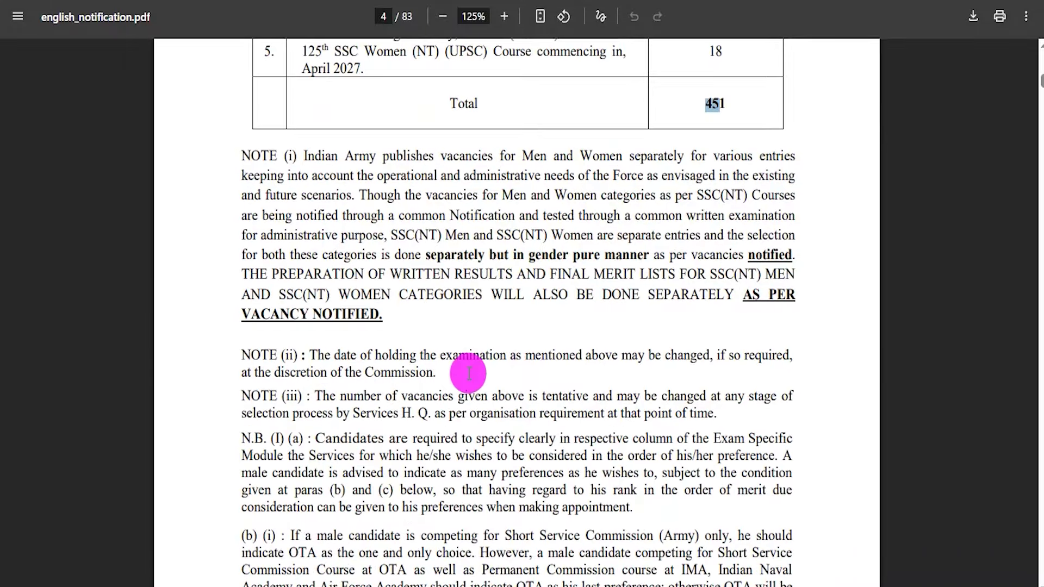
pyautogui.scroll(-8, 519, 400)
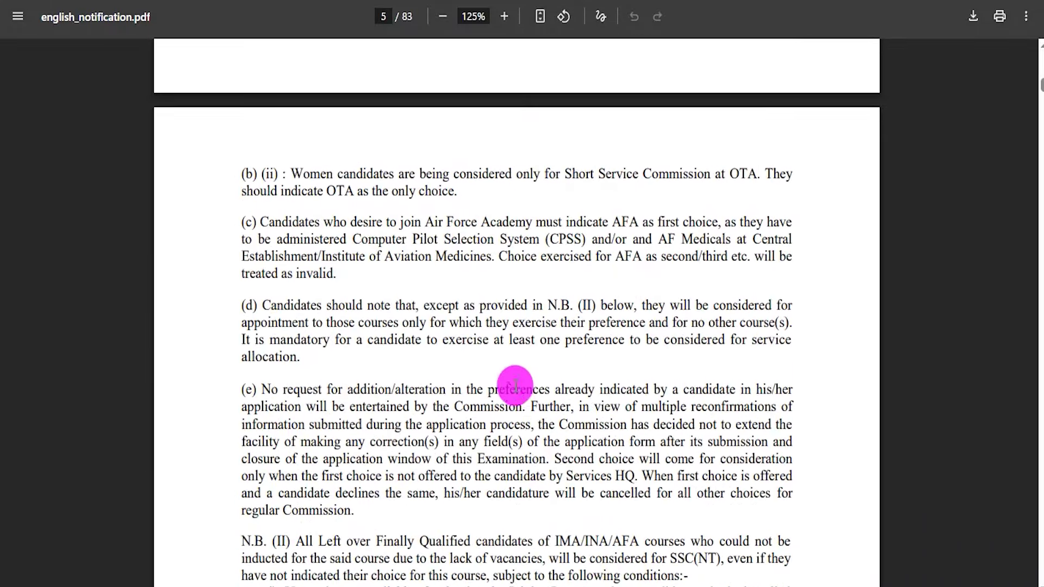
pyautogui.scroll(-13, 515, 387)
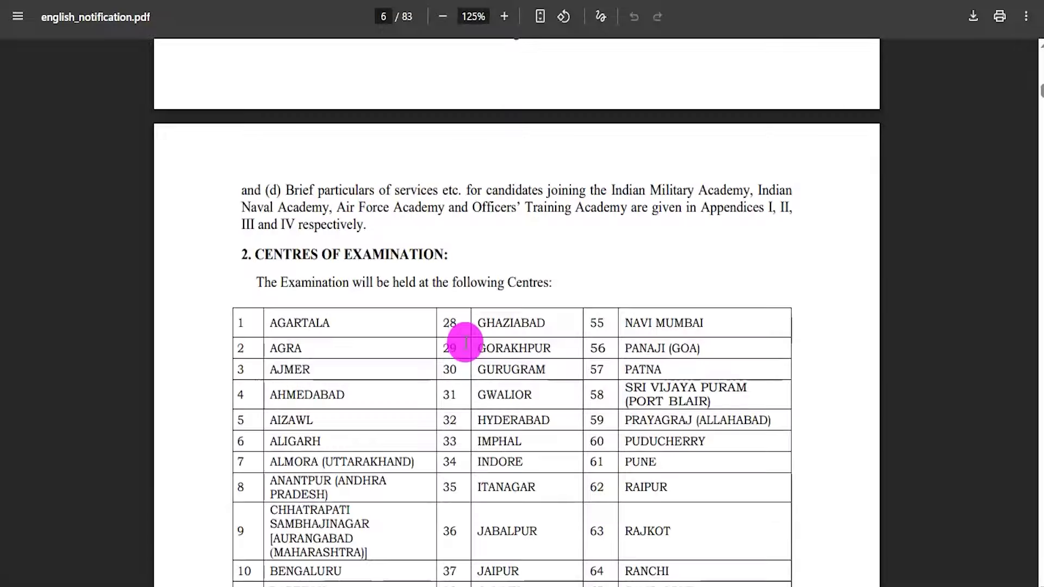
pyautogui.scroll(-5, 466, 342)
pyautogui.moveTo(489, 362); pyautogui.dragTo(492, 375)
pyautogui.scroll(-11, 495, 380)
pyautogui.scroll(20, 501, 381)
# - Highlight the notice's Apply Online link, then switch to the UPSC Online portal tab
pyautogui.moveTo(530, 379); pyautogui.dragTo(566, 374)
pyautogui.click(567, 379)
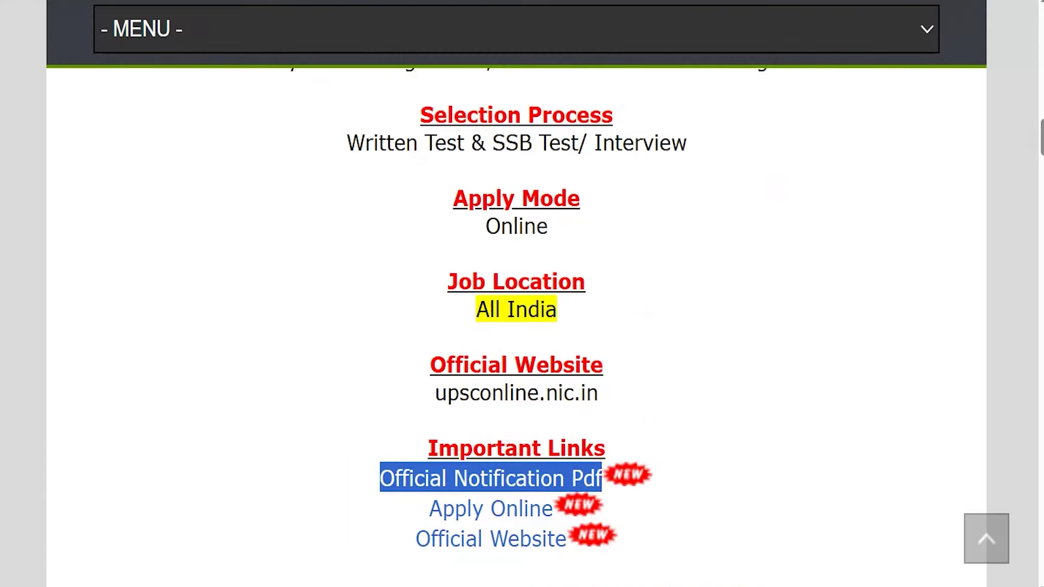
pyautogui.moveTo(430, 509); pyautogui.dragTo(550, 511)
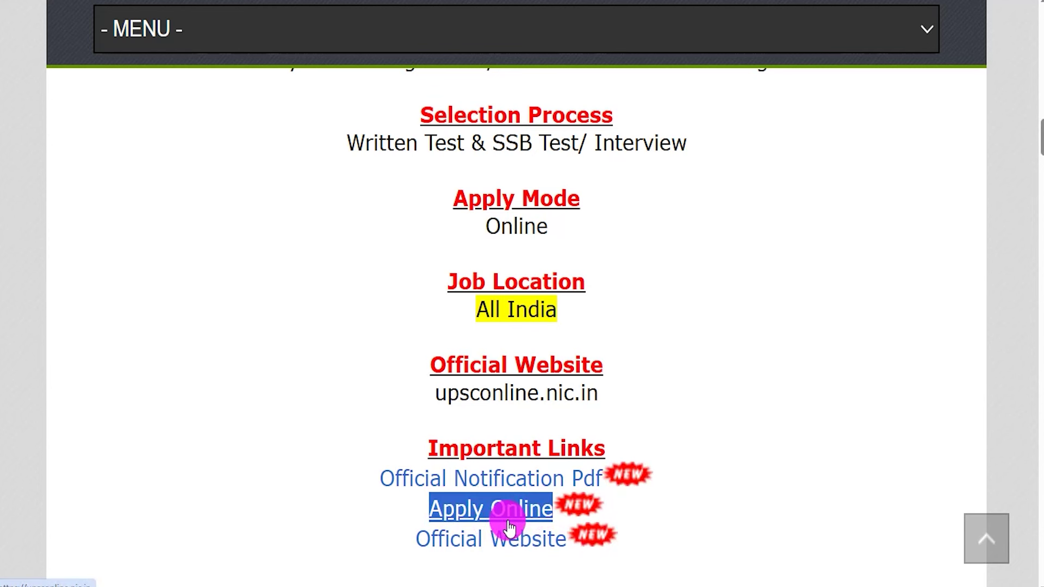
pyautogui.hotkey('ctrl', 'Tab')
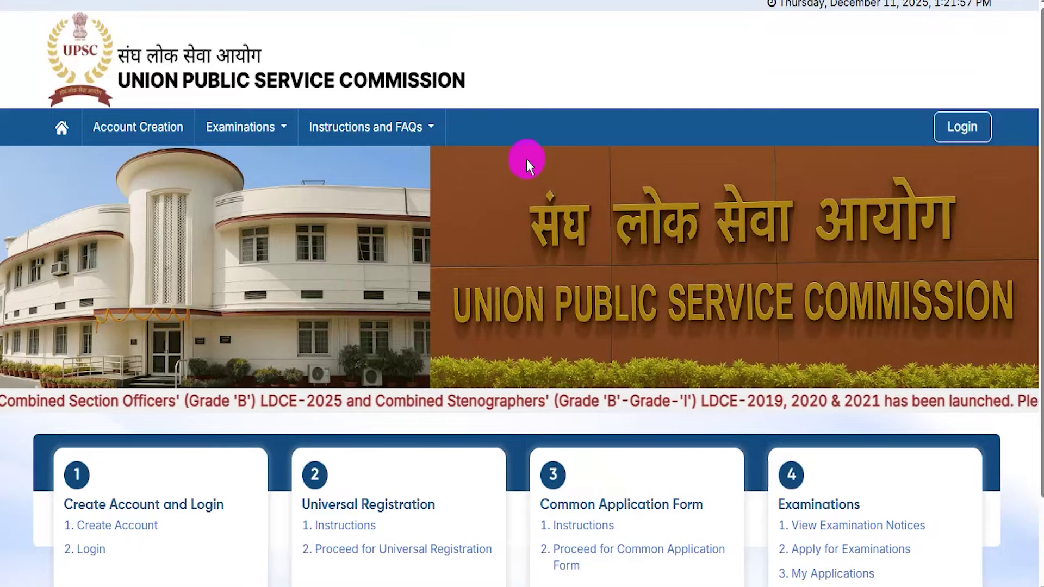
pyautogui.scroll(-1, 468, 308)
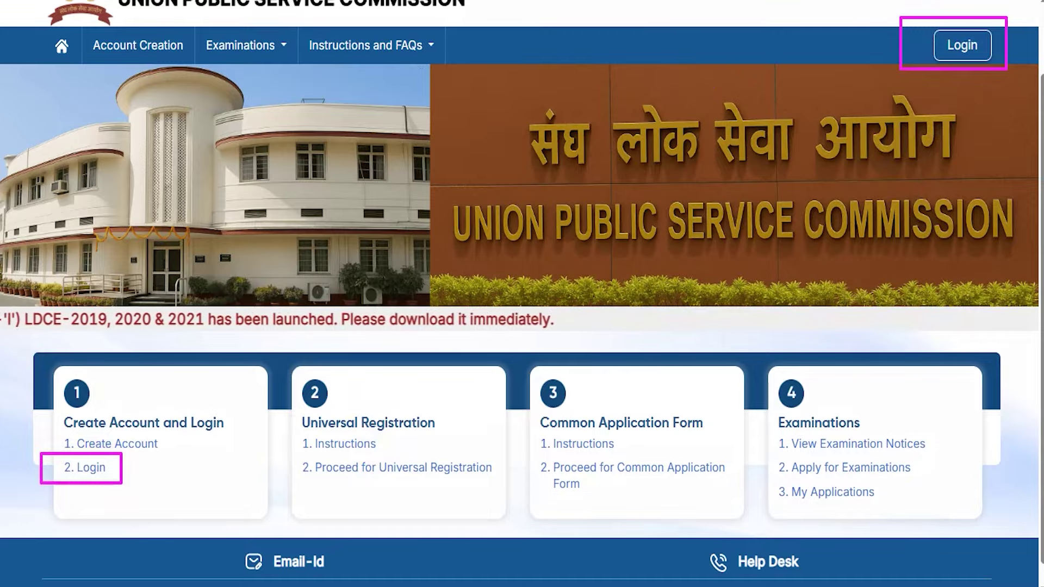
pyautogui.click(91, 467)
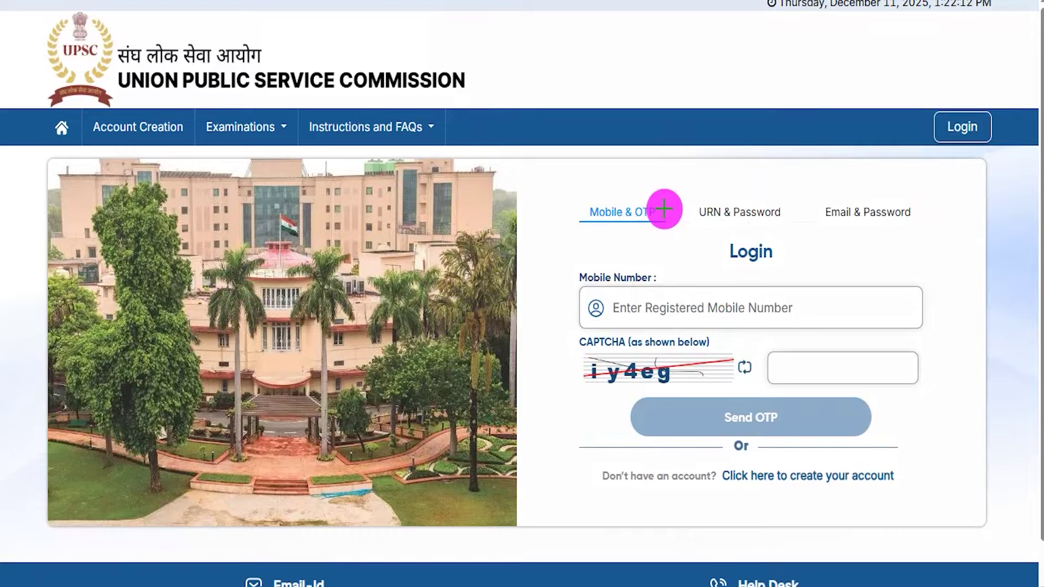
pyautogui.moveTo(639, 202); pyautogui.dragTo(663, 170)
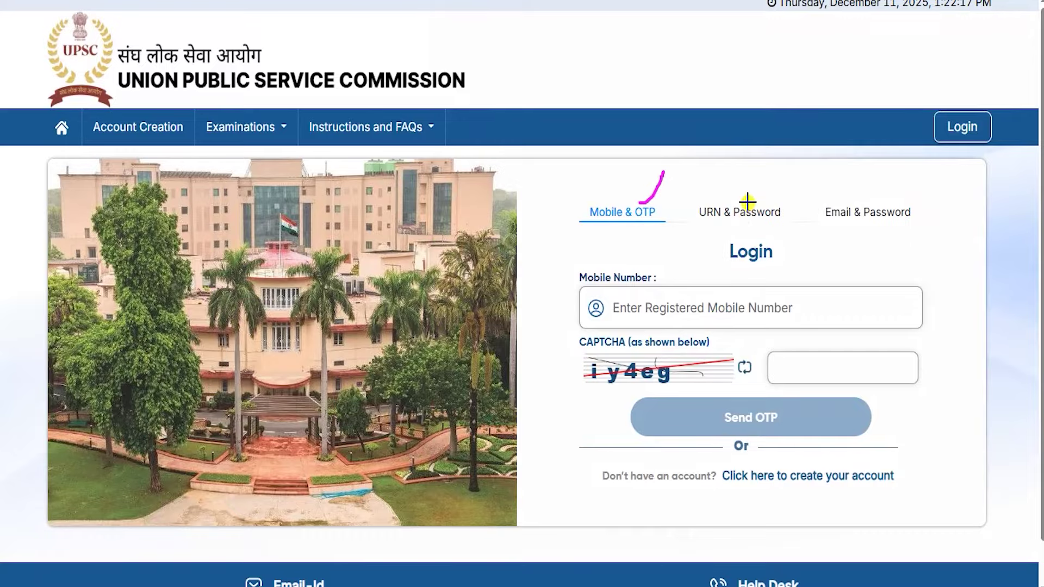
pyautogui.moveTo(747, 202); pyautogui.dragTo(778, 158)
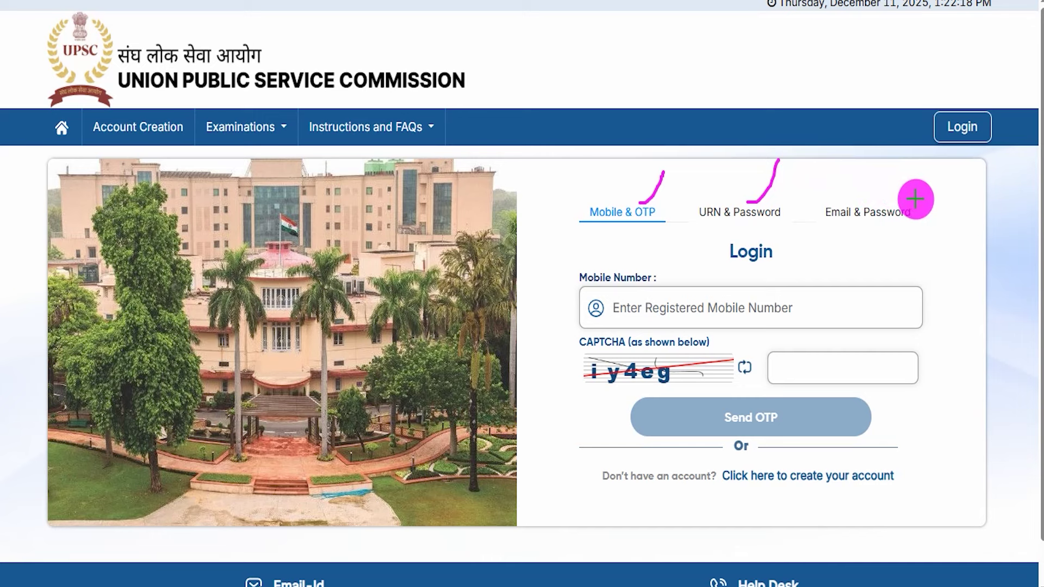
pyautogui.moveTo(916, 198); pyautogui.dragTo(931, 170)
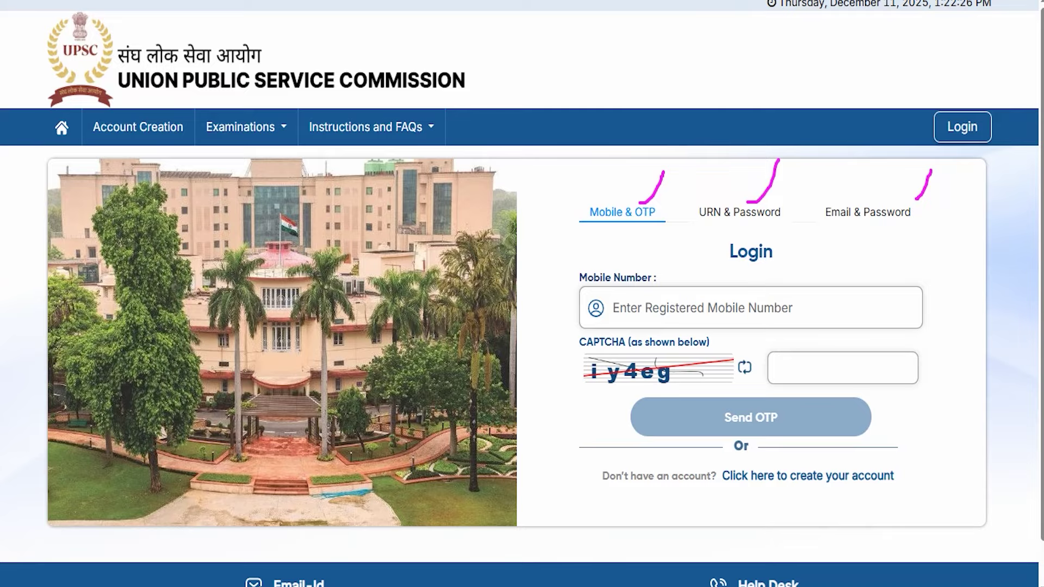
pyautogui.click(730, 211)
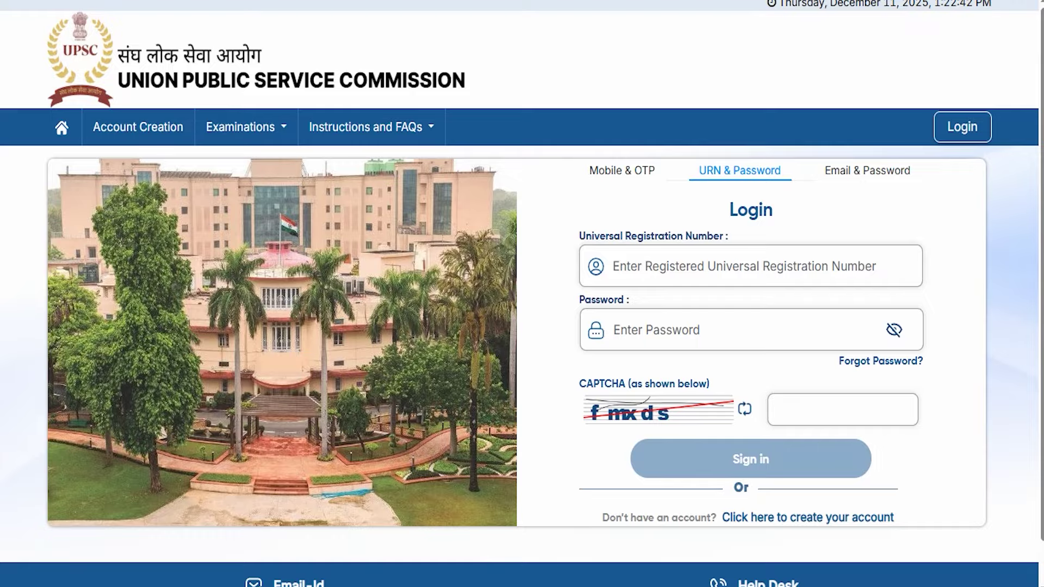
pyautogui.moveTo(631, 163); pyautogui.dragTo(669, 134)
pyautogui.moveTo(732, 161); pyautogui.dragTo(775, 132)
pyautogui.moveTo(837, 164); pyautogui.dragTo(875, 124)
pyautogui.click(61, 127)
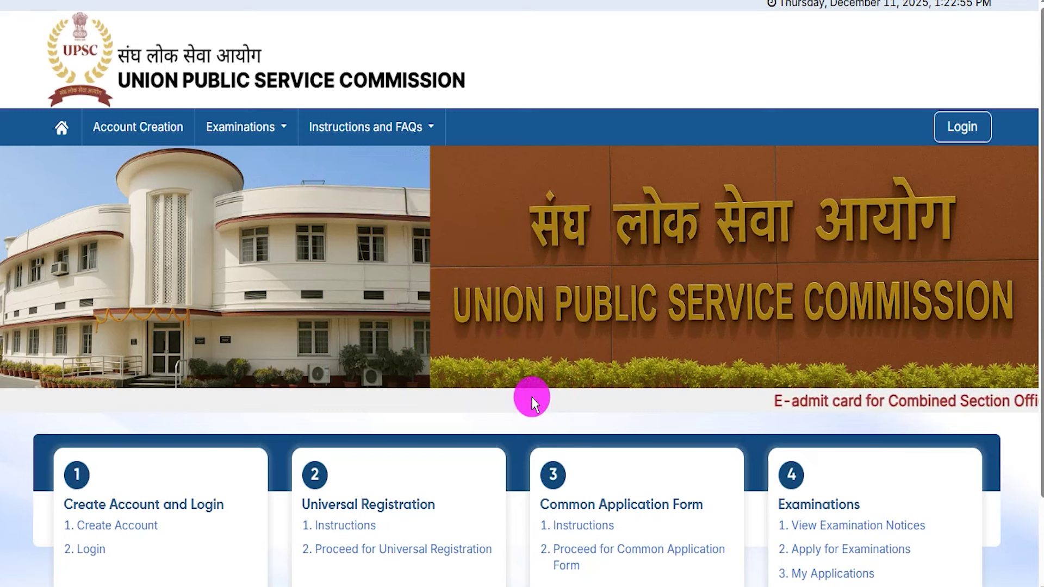
# - Open the account creation instructions and highlight the email, password and correspondence rules
pyautogui.scroll(-2, 530, 396)
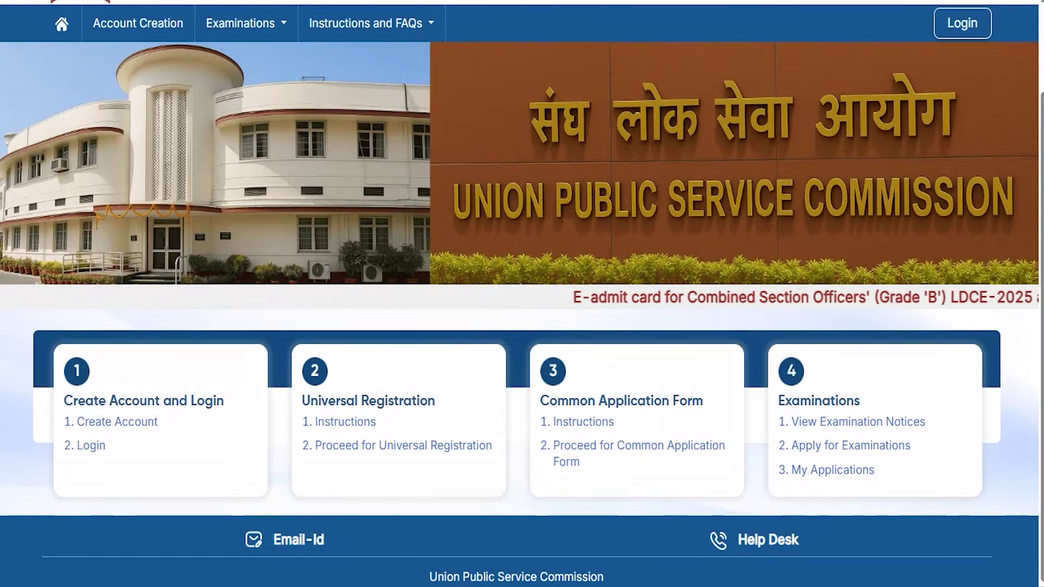
pyautogui.moveTo(57, 410); pyautogui.dragTo(193, 434)
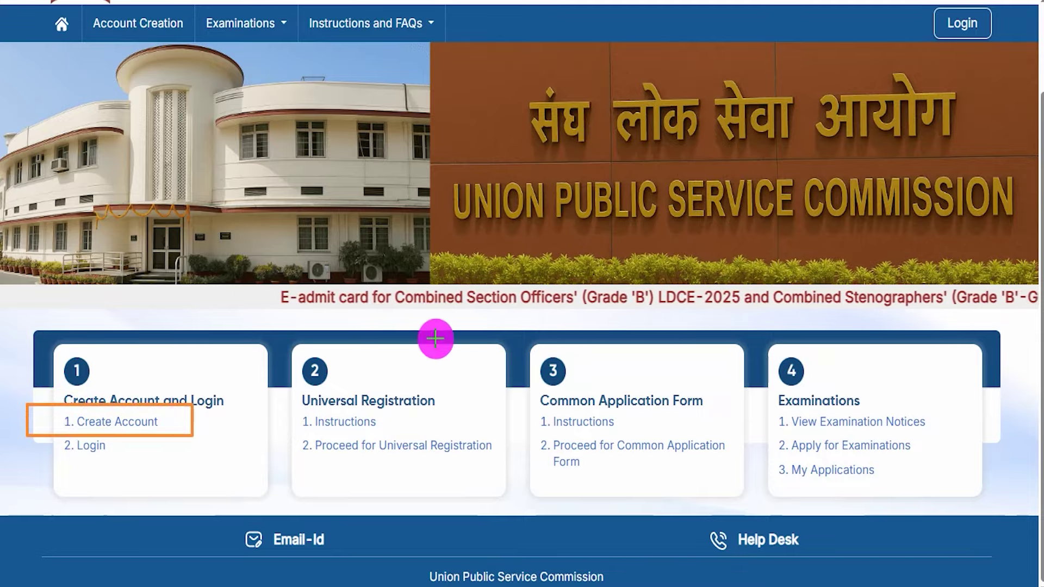
pyautogui.press('Escape')
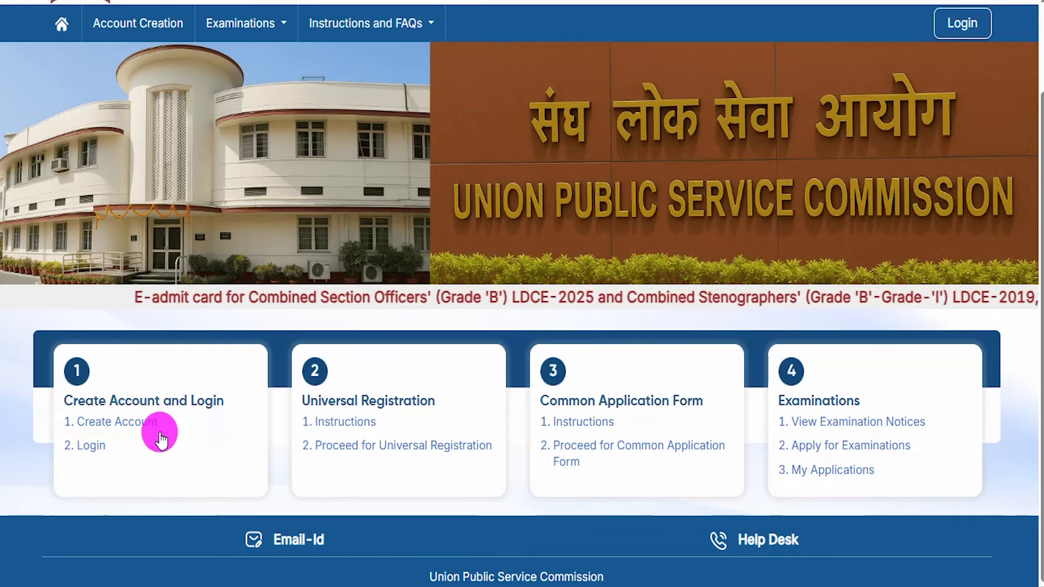
pyautogui.click(155, 423)
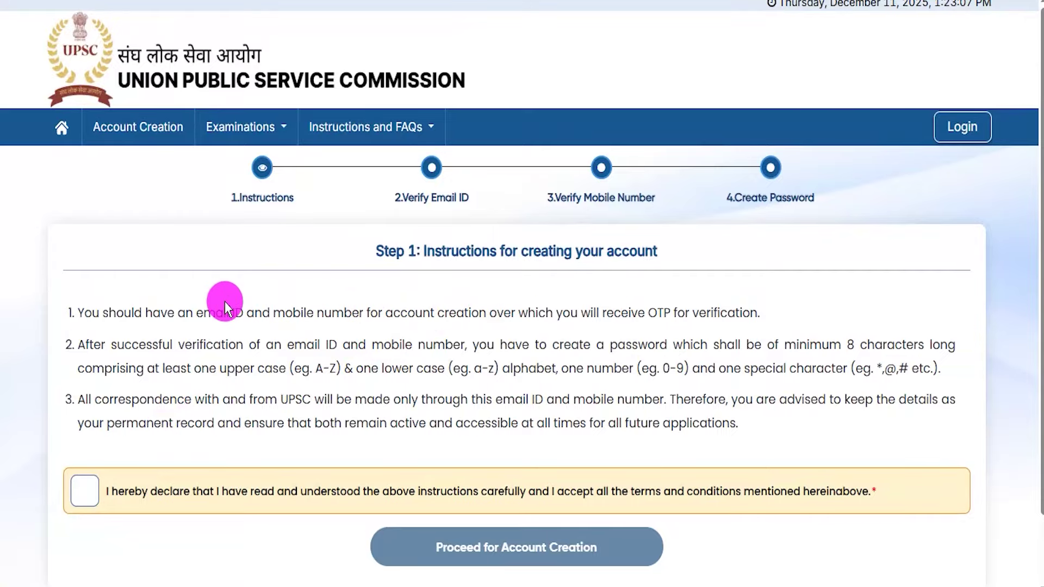
pyautogui.moveTo(143, 312); pyautogui.dragTo(344, 312)
pyautogui.moveTo(194, 347); pyautogui.dragTo(337, 353)
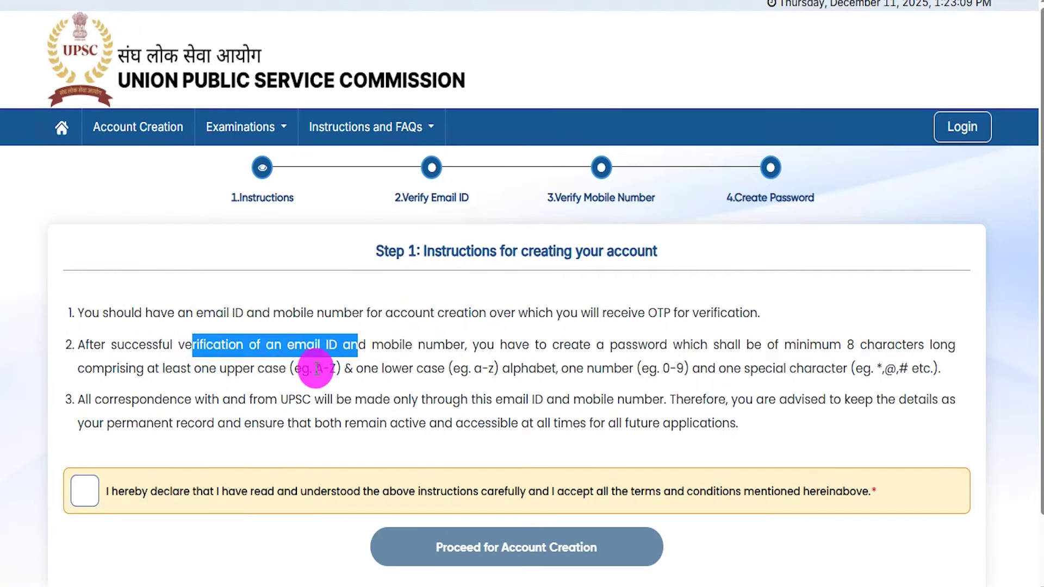
pyautogui.moveTo(233, 401); pyautogui.dragTo(344, 401)
# - Accept the declaration and proceed to the Verify Email ID step
pyautogui.click(76, 492)
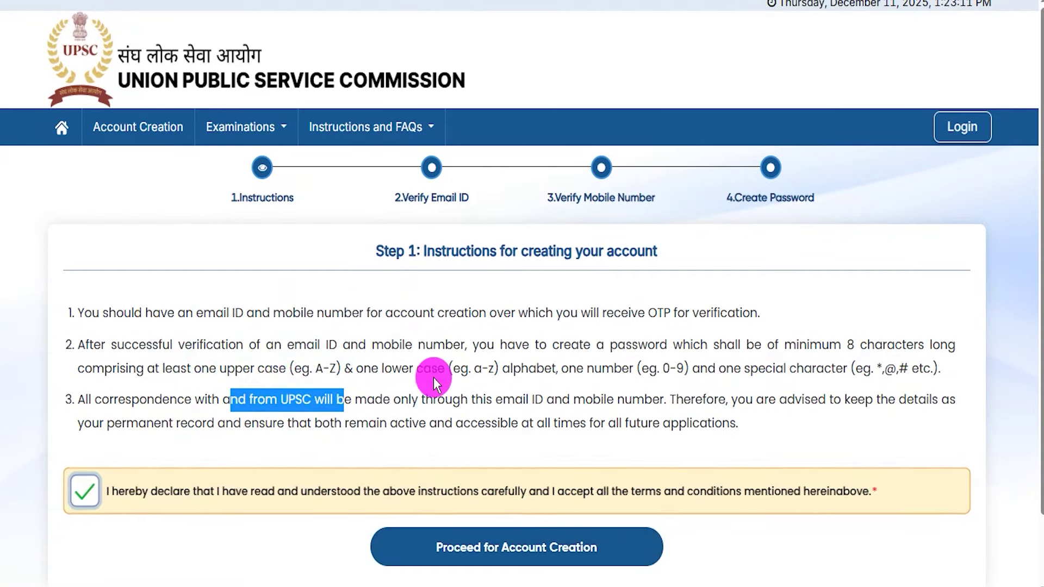
pyautogui.scroll(-2, 461, 364)
pyautogui.moveTo(894, 449)
pyautogui.mouseDown()
pyautogui.moveTo(757, 448)
pyautogui.moveTo(665, 468)
pyautogui.mouseUp()
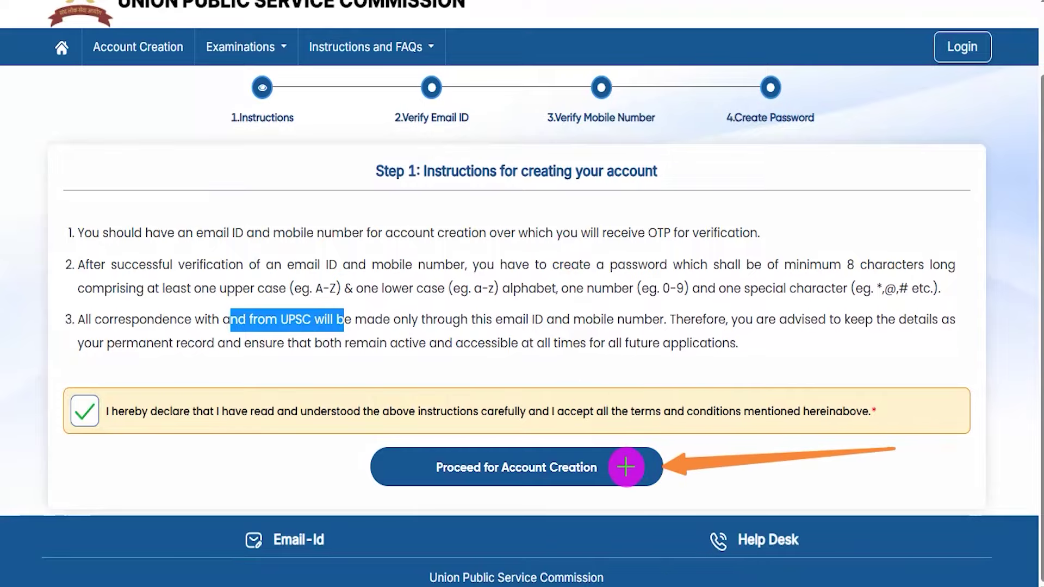
pyautogui.press('Escape')
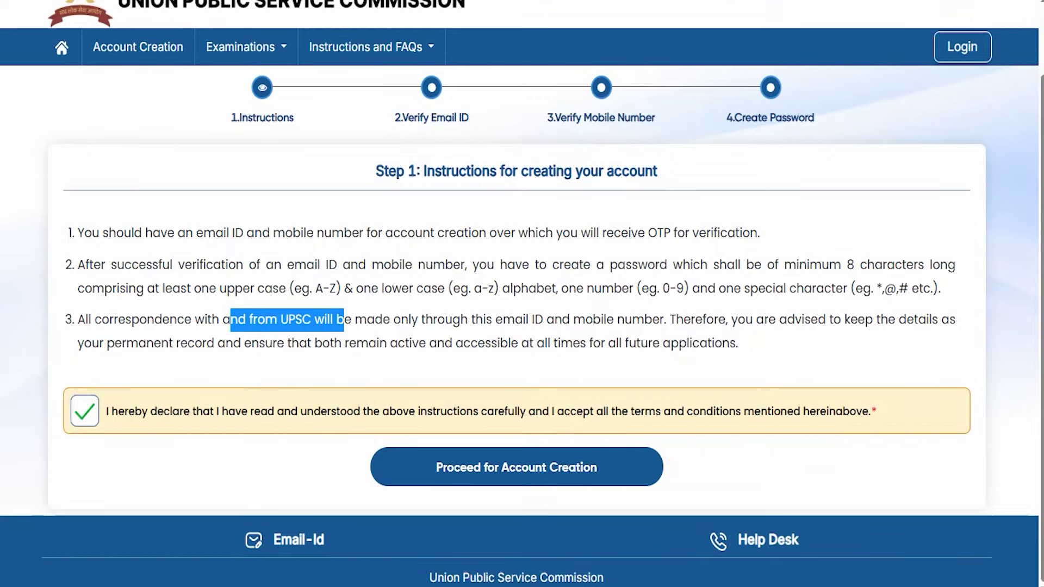
pyautogui.click(435, 470)
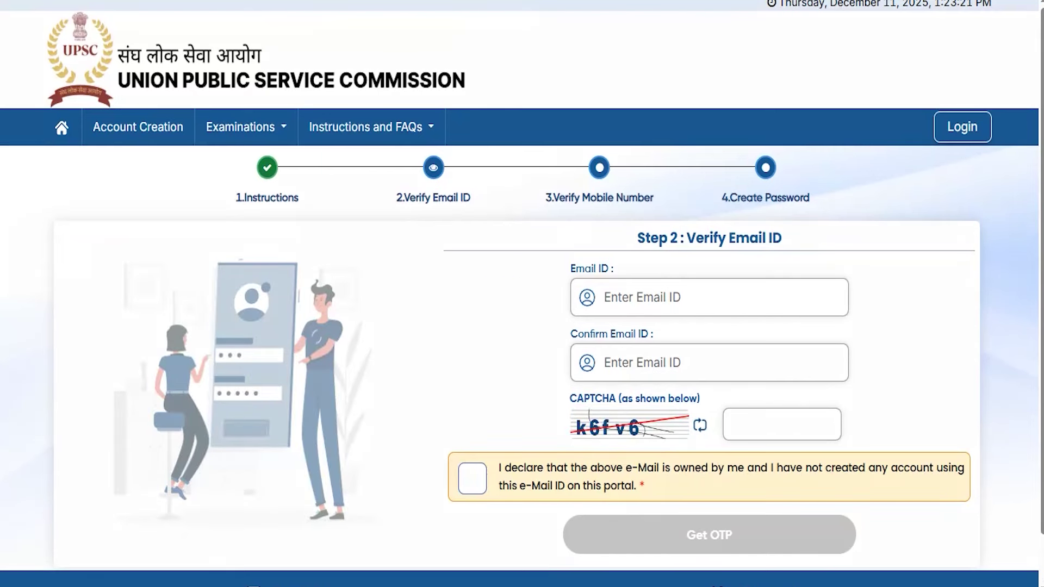
# - Enter the email address twice and the captcha, tick the declaration and request the OTP
pyautogui.moveTo(694, 296); pyautogui.dragTo(727, 264)
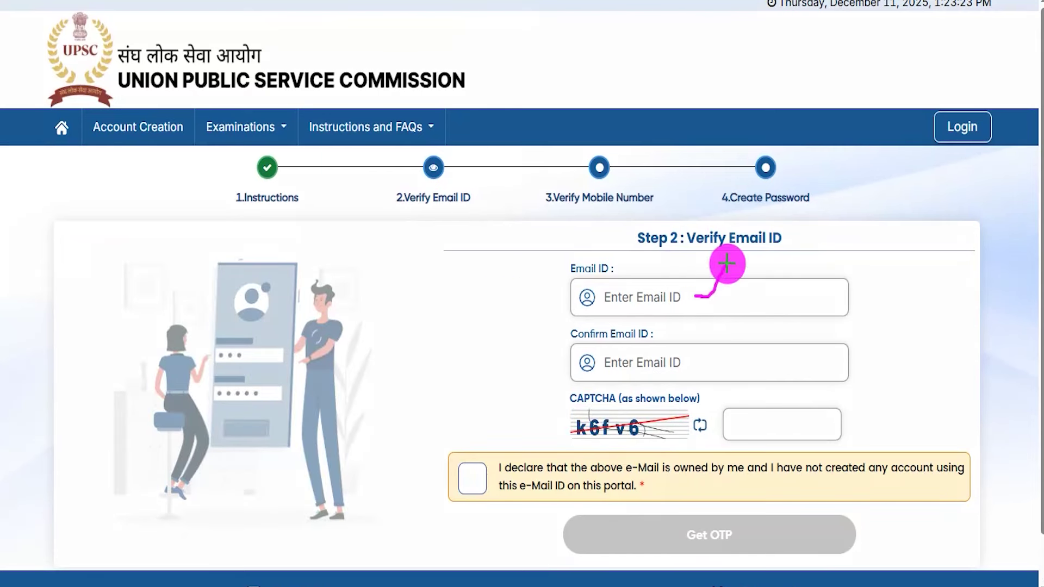
pyautogui.moveTo(697, 368); pyautogui.dragTo(732, 325)
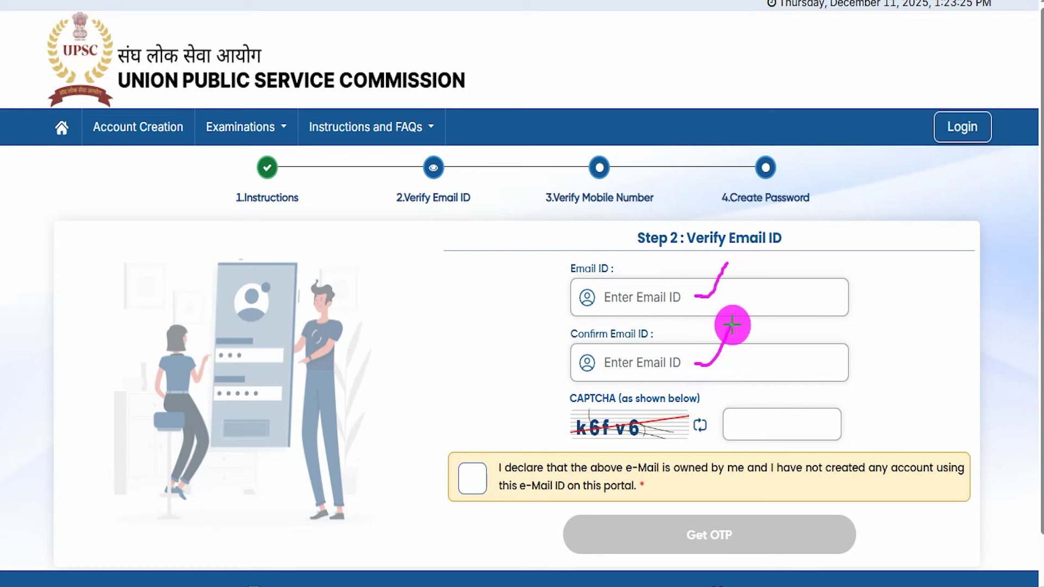
pyautogui.moveTo(580, 441); pyautogui.dragTo(650, 440)
pyautogui.moveTo(787, 427); pyautogui.dragTo(815, 380)
pyautogui.moveTo(474, 473); pyautogui.dragTo(506, 426)
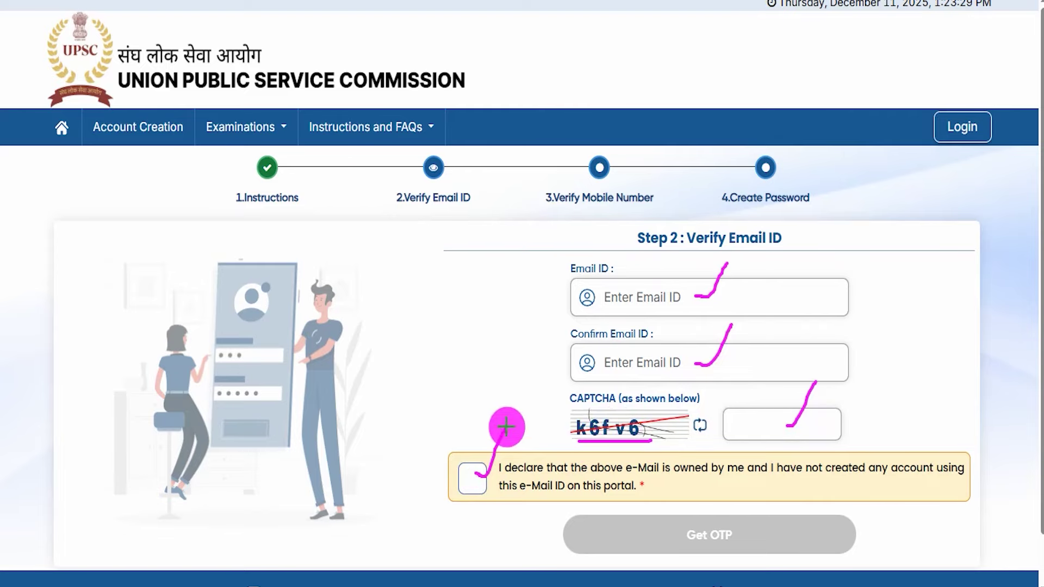
pyautogui.moveTo(979, 389)
pyautogui.mouseDown()
pyautogui.moveTo(889, 492)
pyautogui.moveTo(806, 531)
pyautogui.mouseUp()
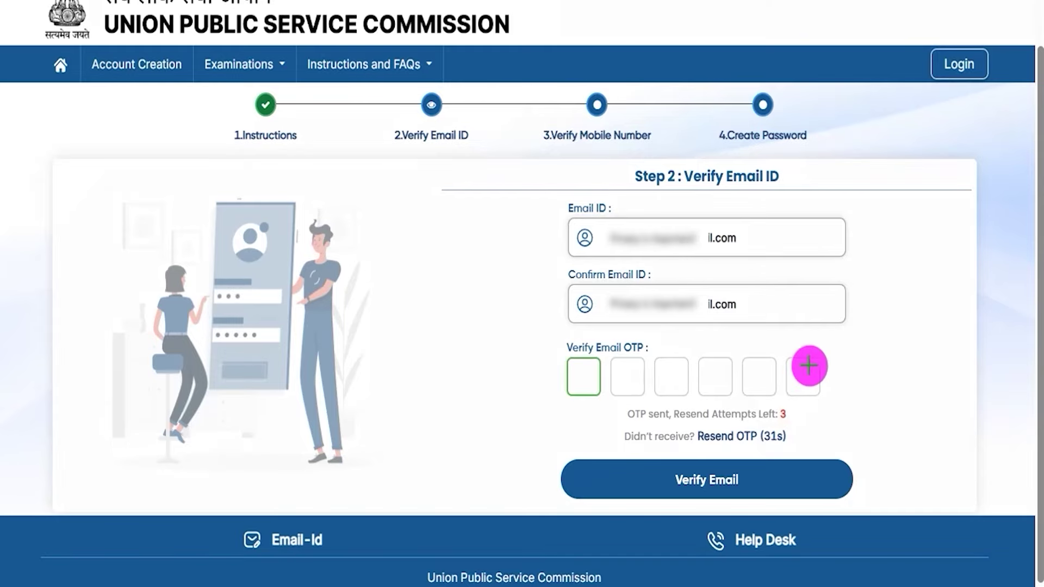
# - Enter the six-digit email OTP and submit it to verify the email
pyautogui.moveTo(582, 382)
pyautogui.mouseDown()
pyautogui.moveTo(605, 368)
pyautogui.moveTo(696, 378)
pyautogui.moveTo(797, 372)
pyautogui.mouseUp()
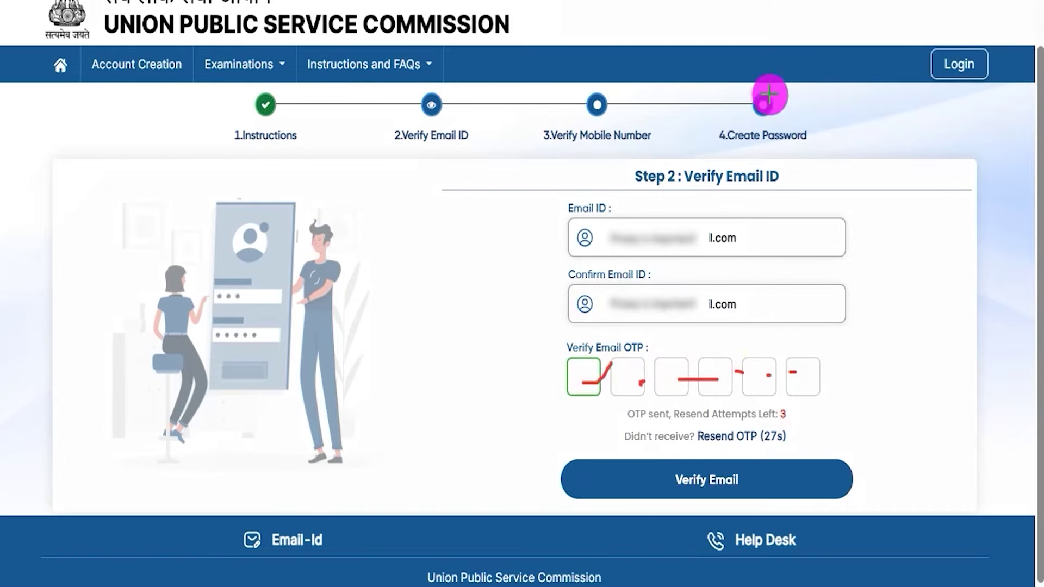
pyautogui.moveTo(968, 356)
pyautogui.mouseDown()
pyautogui.moveTo(945, 387)
pyautogui.moveTo(794, 470)
pyautogui.mouseUp()
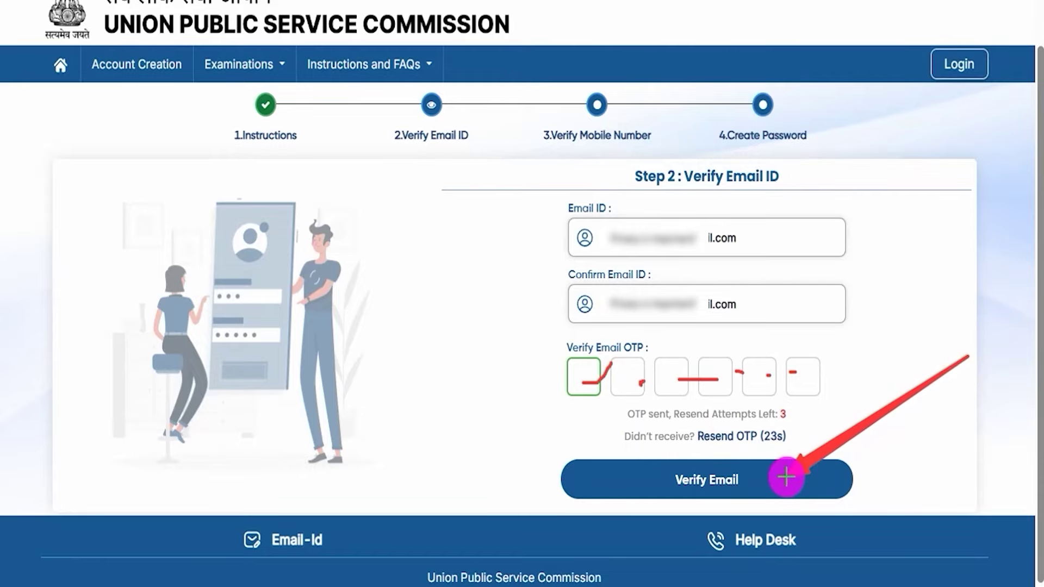
pyautogui.click(786, 477)
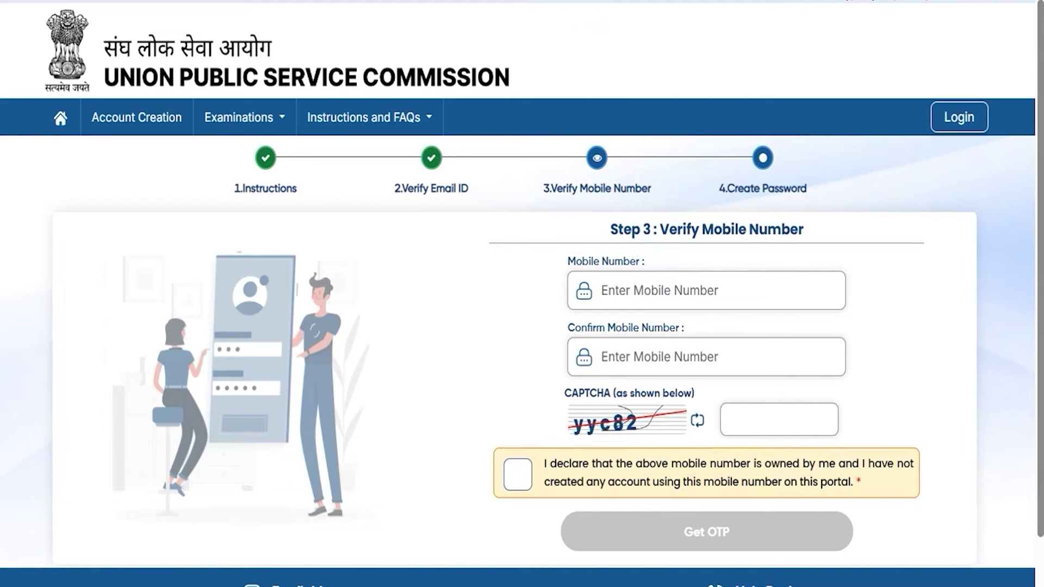
# - Enter the mobile number twice and the captcha, declare ownership and request the OTP
pyautogui.moveTo(716, 294); pyautogui.dragTo(744, 266)
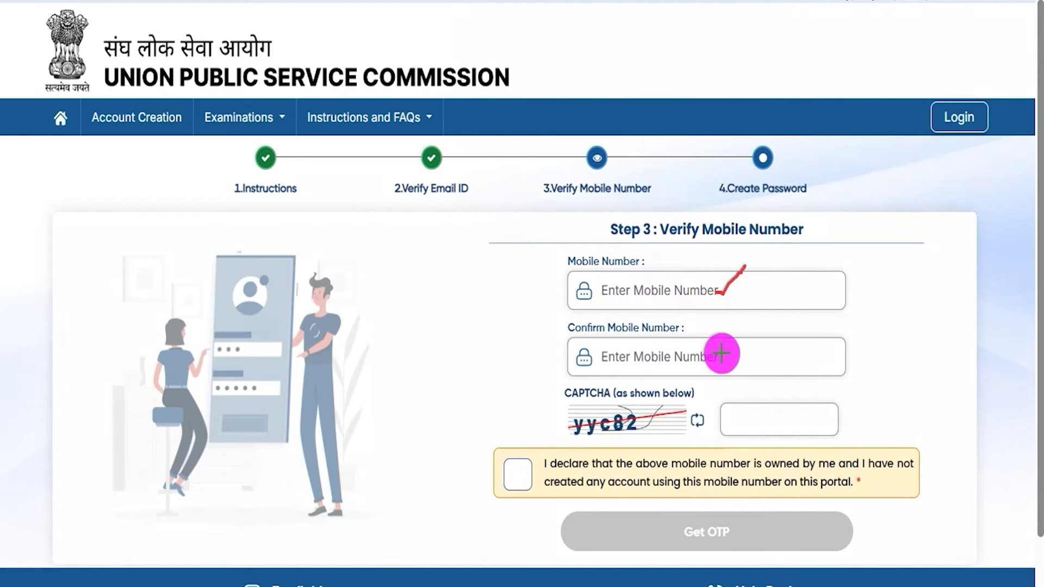
pyautogui.moveTo(721, 356); pyautogui.dragTo(738, 339)
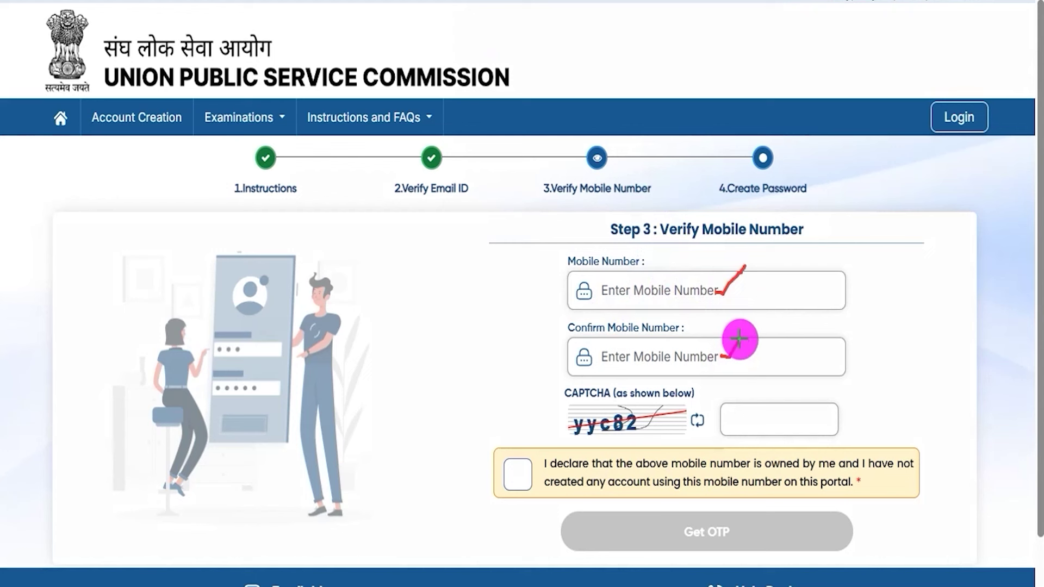
pyautogui.moveTo(621, 435); pyautogui.dragTo(640, 435)
pyautogui.moveTo(770, 421); pyautogui.dragTo(792, 395)
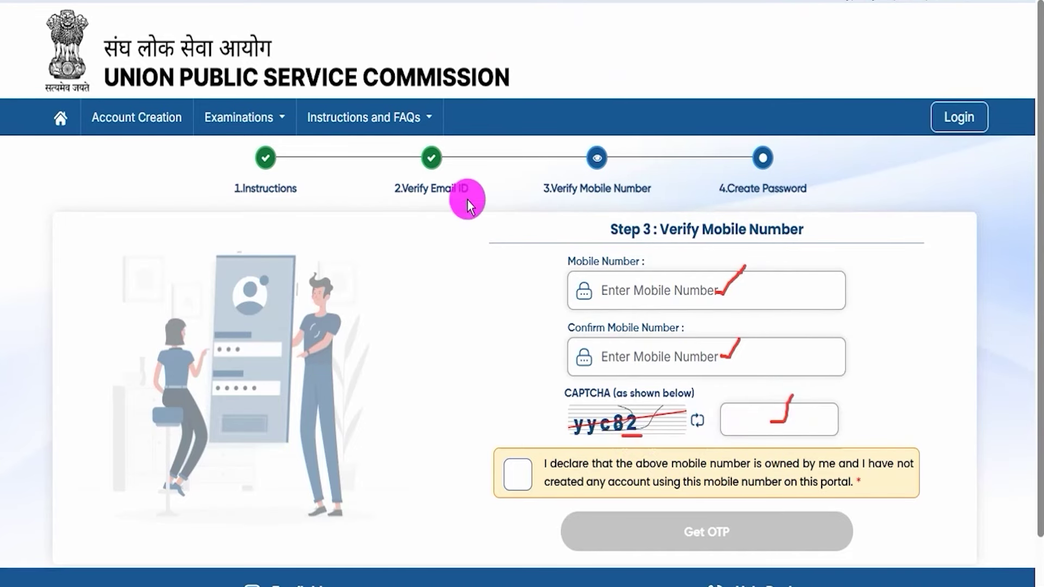
pyautogui.click(515, 475)
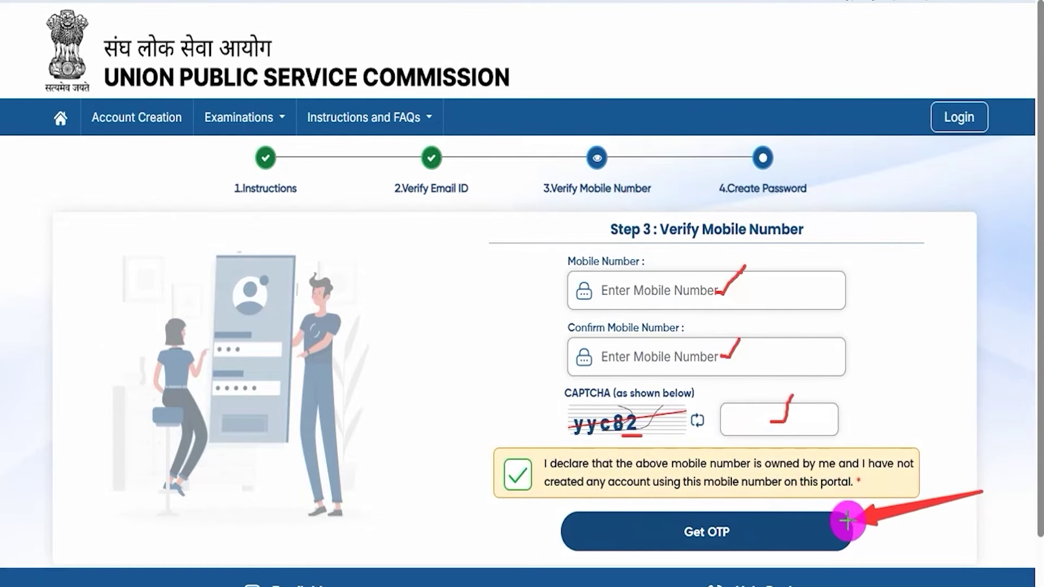
pyautogui.click(778, 527)
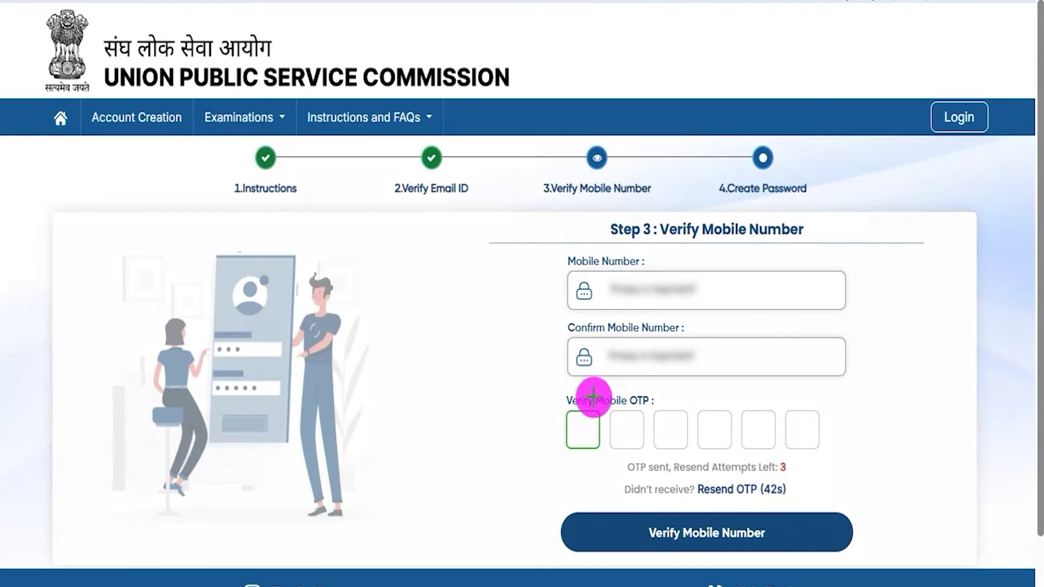
# - Fill the mobile OTP boxes and verify the mobile number
pyautogui.moveTo(586, 429); pyautogui.dragTo(598, 430)
pyautogui.moveTo(632, 437); pyautogui.dragTo(676, 437)
pyautogui.moveTo(713, 437); pyautogui.dragTo(734, 437)
pyautogui.moveTo(760, 440); pyautogui.dragTo(819, 443)
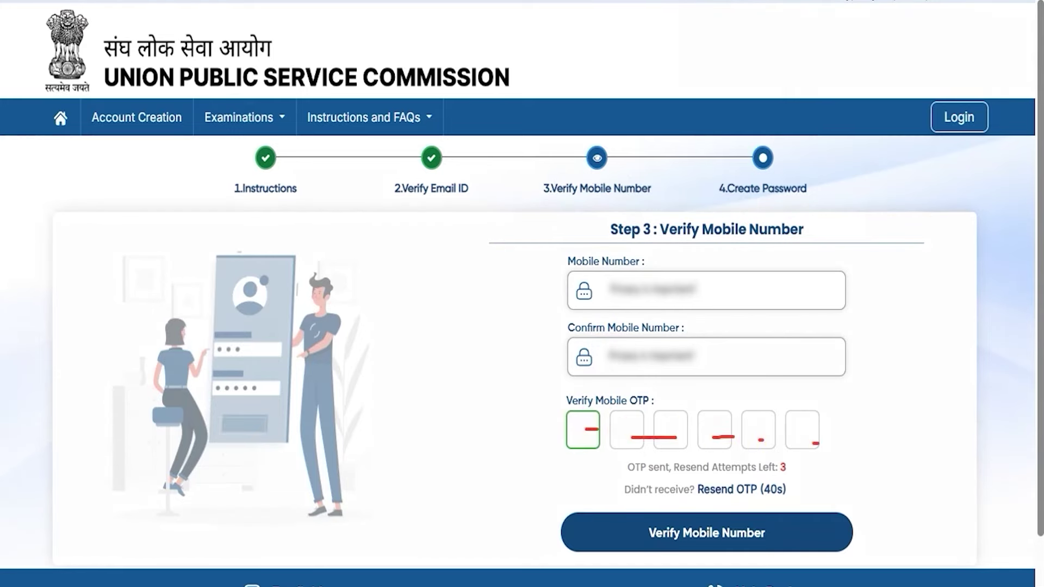
pyautogui.moveTo(997, 406); pyautogui.dragTo(787, 535)
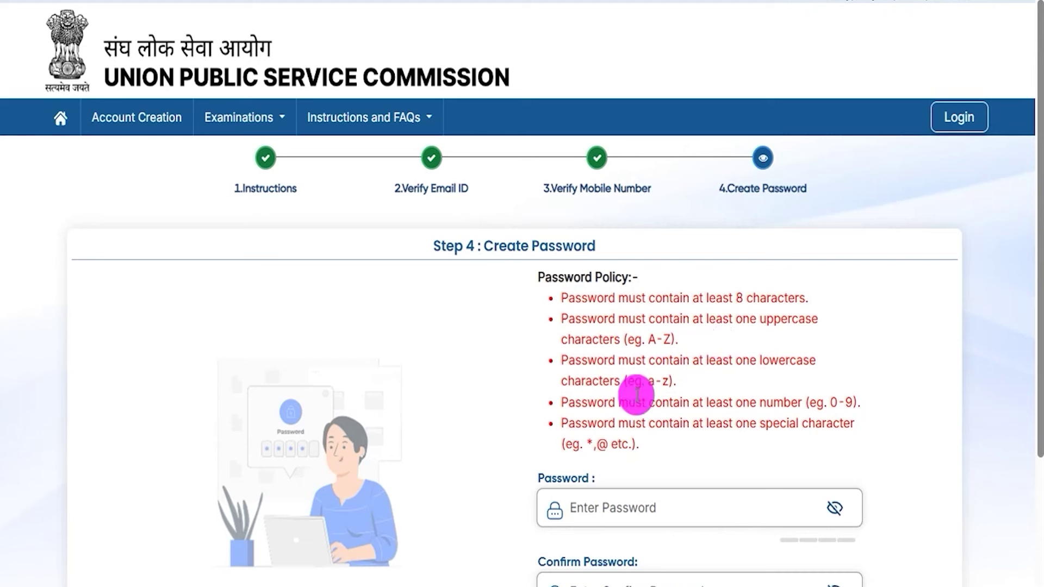
# - Review the password policy, from the eight-character minimum to the remaining rules
pyautogui.moveTo(569, 298); pyautogui.dragTo(759, 297)
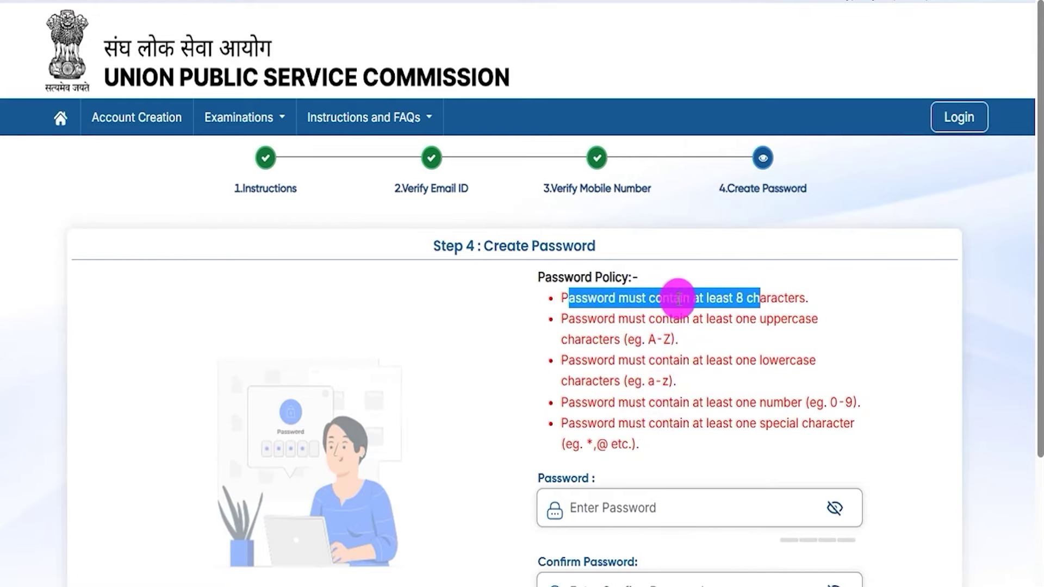
pyautogui.moveTo(569, 319); pyautogui.dragTo(631, 444)
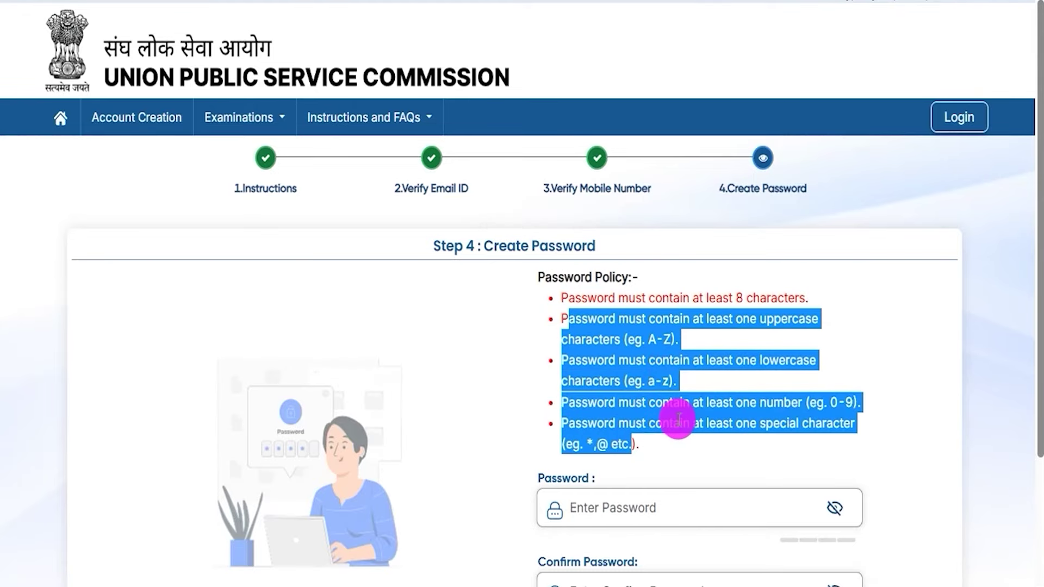
pyautogui.scroll(-2, 678, 418)
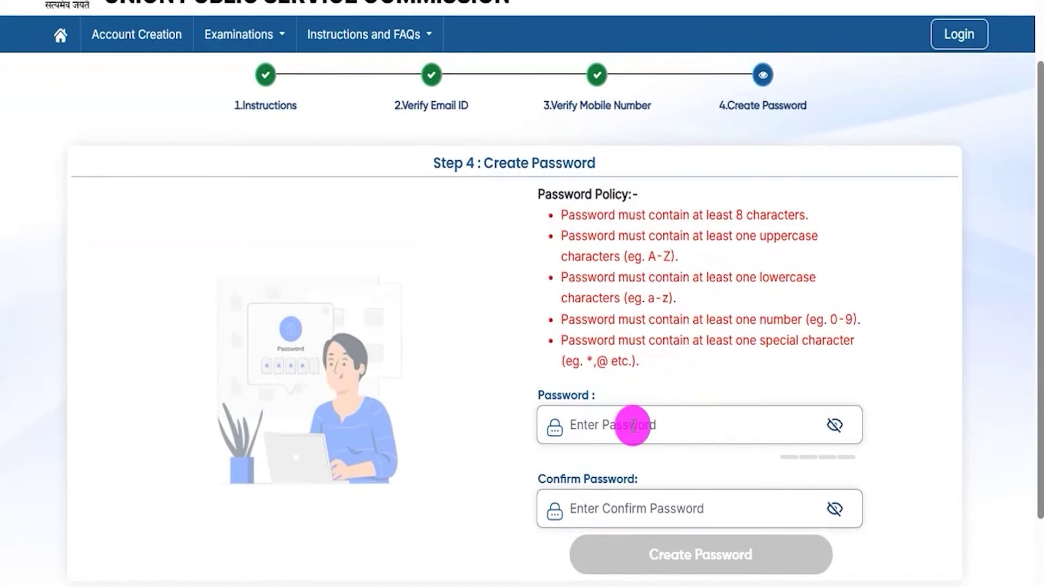
# - Enter a policy-compliant password, reveal it to check, confirm it and create the password
pyautogui.write('•')
pyautogui.click(834, 426)
pyautogui.click(602, 426)
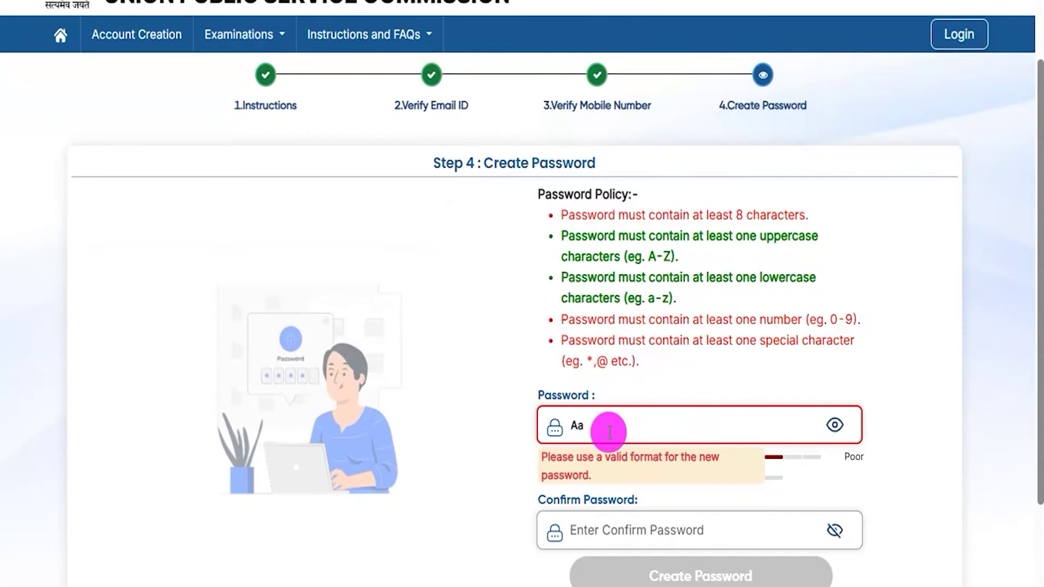
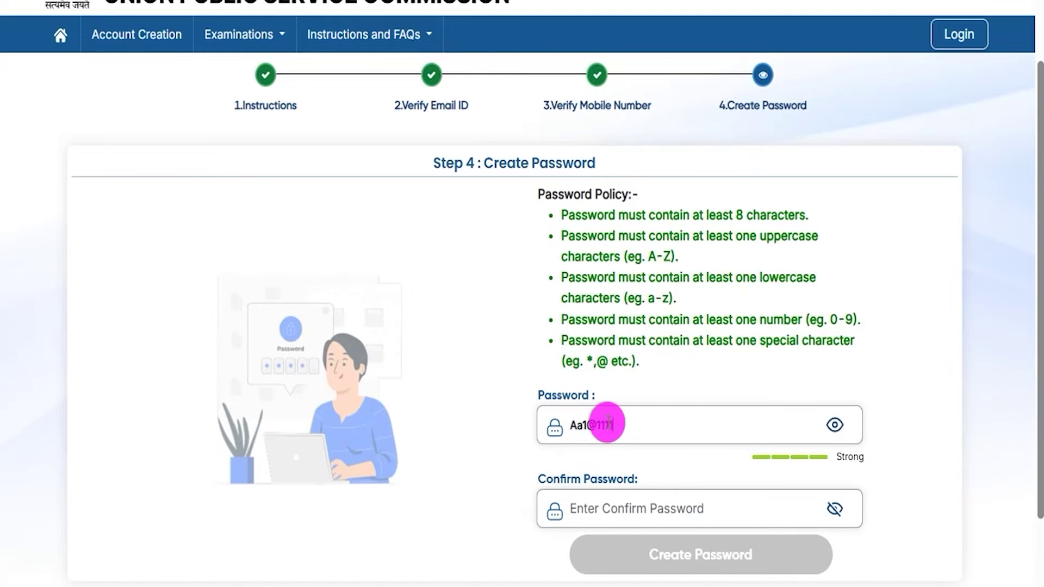
pyautogui.moveTo(613, 425); pyautogui.dragTo(576, 424)
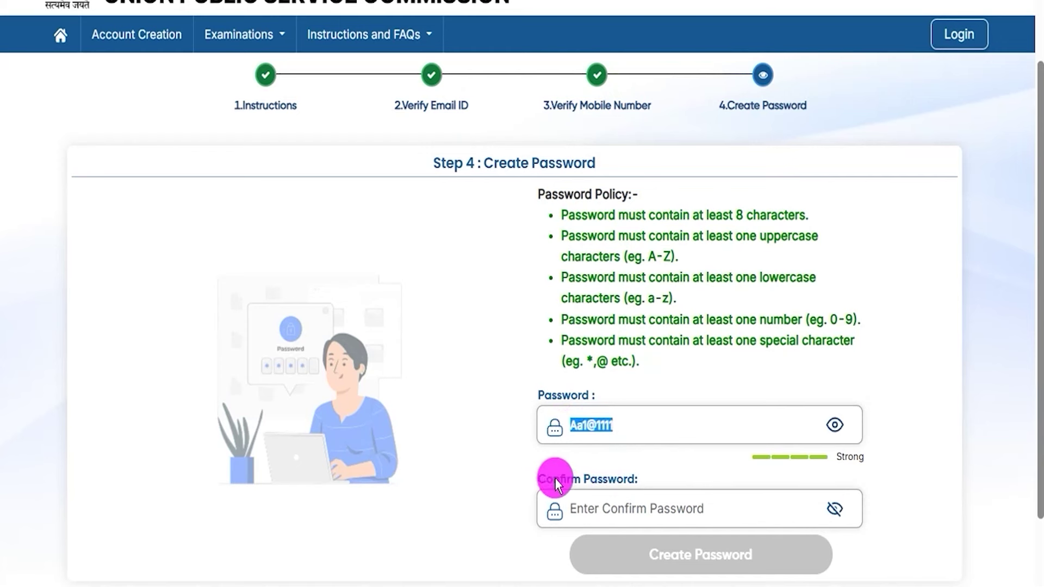
pyautogui.moveTo(555, 484); pyautogui.dragTo(609, 480)
pyautogui.click(619, 506)
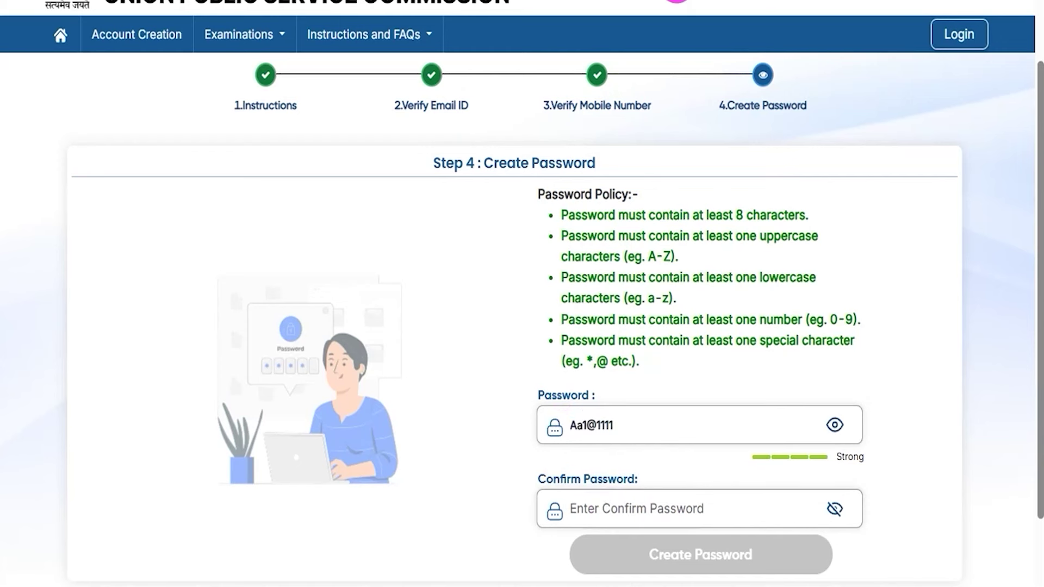
pyautogui.click(811, 549)
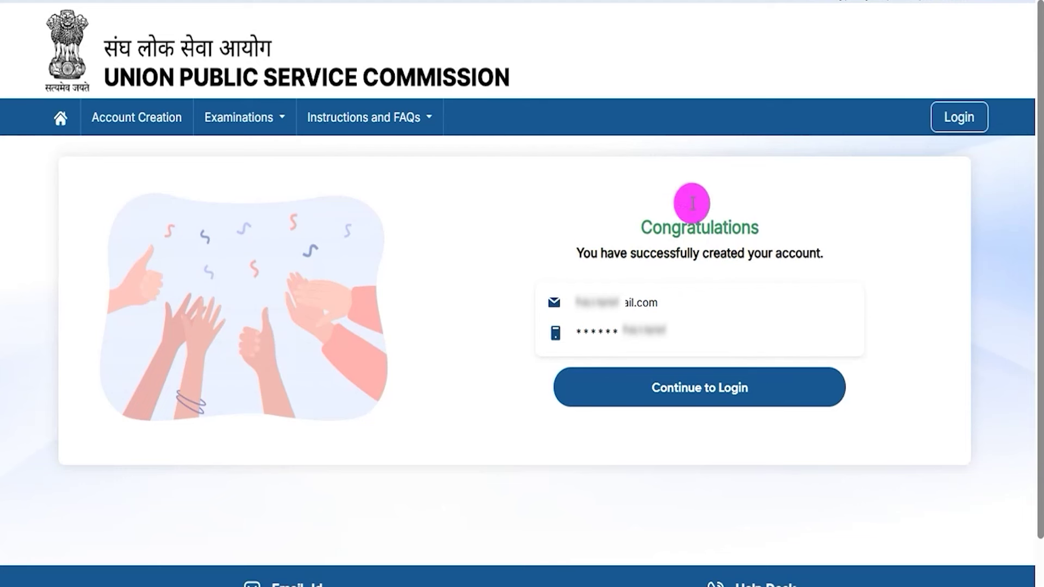
pyautogui.moveTo(655, 226); pyautogui.dragTo(718, 223)
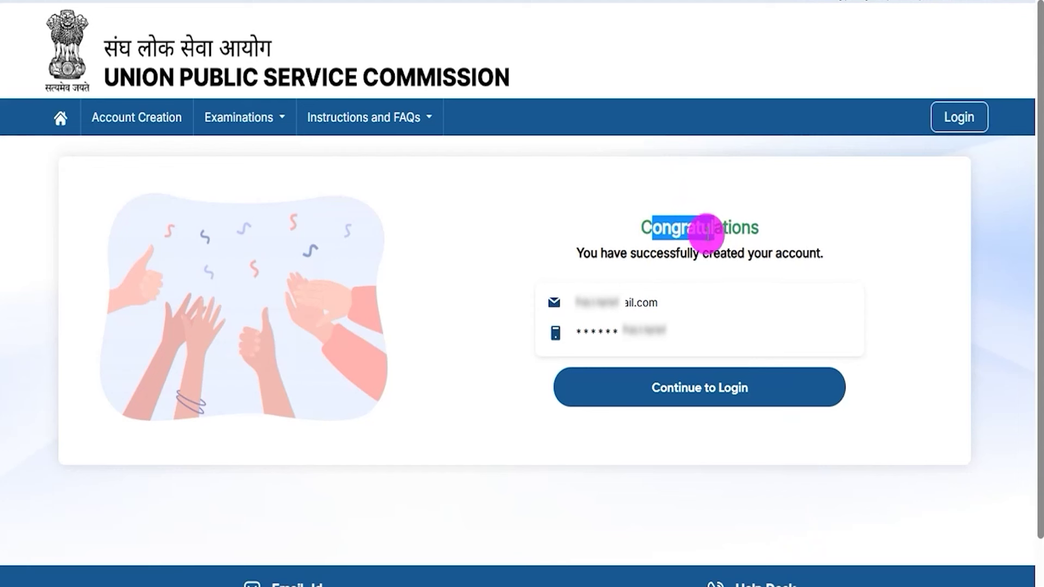
pyautogui.moveTo(607, 253); pyautogui.dragTo(755, 252)
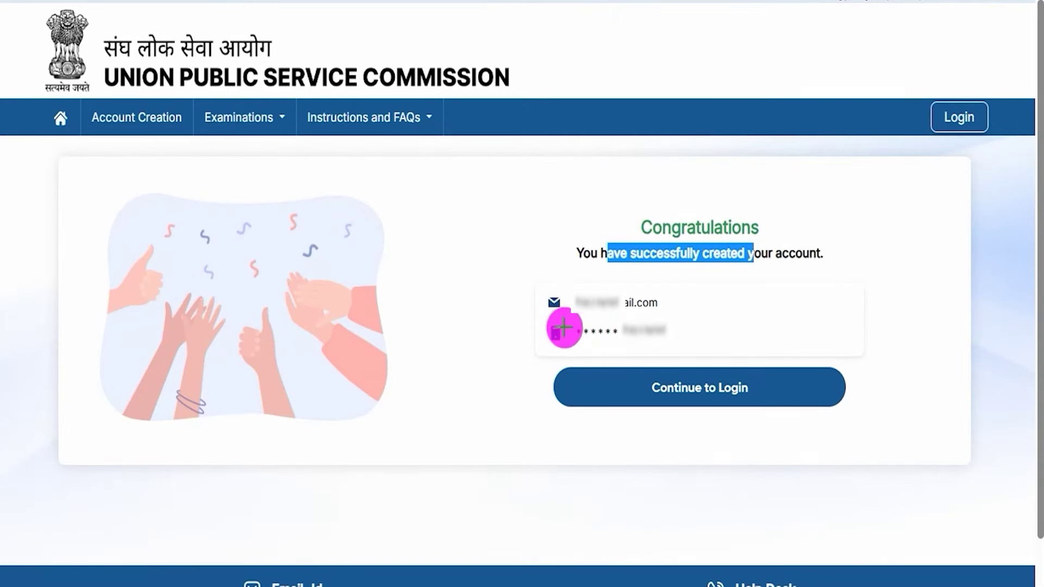
pyautogui.moveTo(409, 348)
pyautogui.mouseDown()
pyautogui.moveTo(496, 354)
pyautogui.moveTo(559, 380)
pyautogui.moveTo(624, 386)
pyautogui.mouseUp()
pyautogui.click(624, 385)
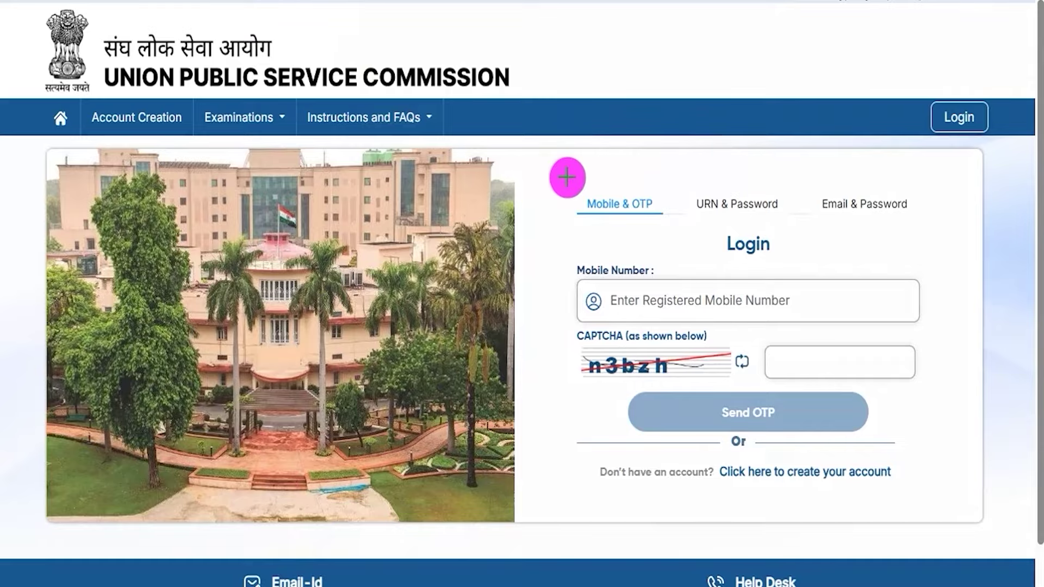
pyautogui.moveTo(560, 172); pyautogui.dragTo(669, 227)
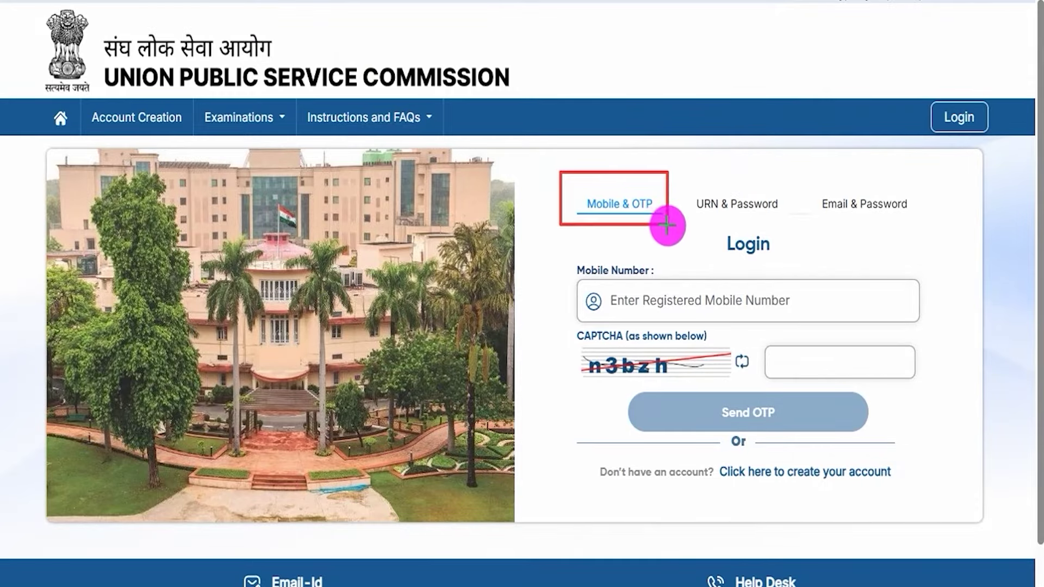
pyautogui.moveTo(806, 168)
pyautogui.mouseDown()
pyautogui.moveTo(885, 221)
pyautogui.moveTo(920, 230)
pyautogui.mouseUp()
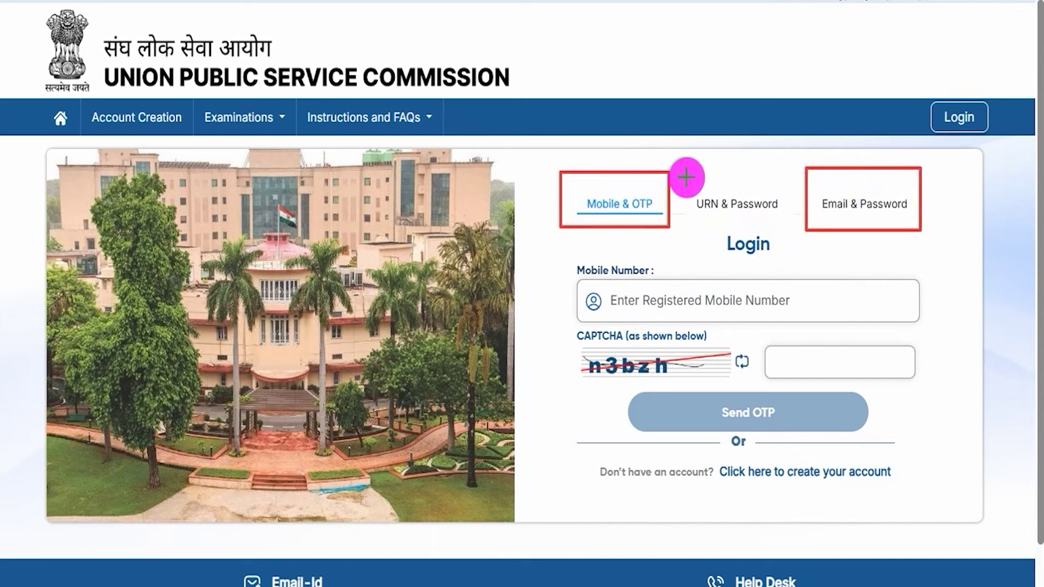
pyautogui.moveTo(684, 175)
pyautogui.mouseDown()
pyautogui.moveTo(722, 204)
pyautogui.moveTo(783, 221)
pyautogui.mouseUp()
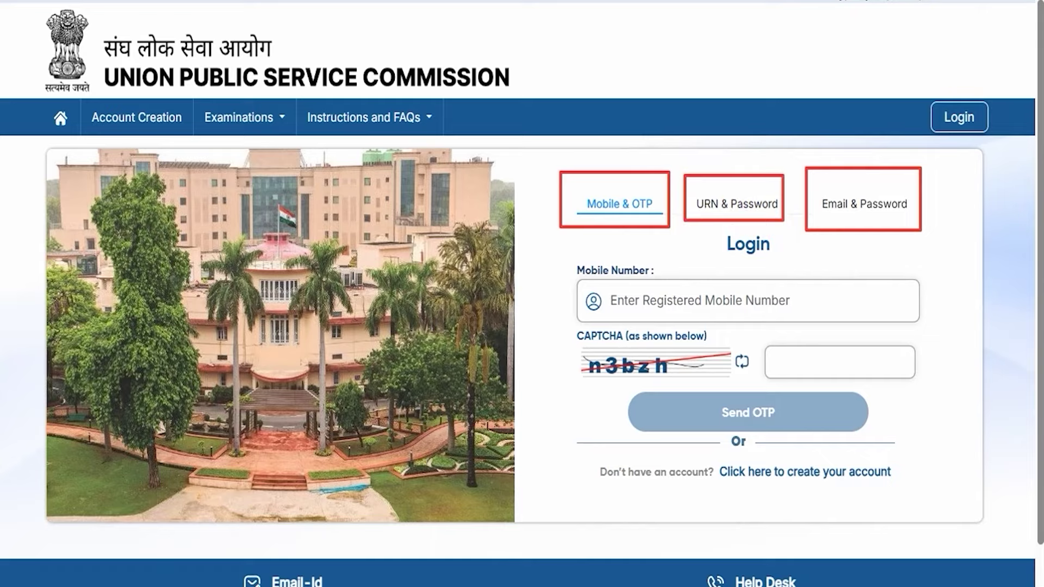
pyautogui.moveTo(647, 190); pyautogui.dragTo(677, 154)
pyautogui.moveTo(894, 190); pyautogui.dragTo(928, 162)
pyautogui.press('Escape')
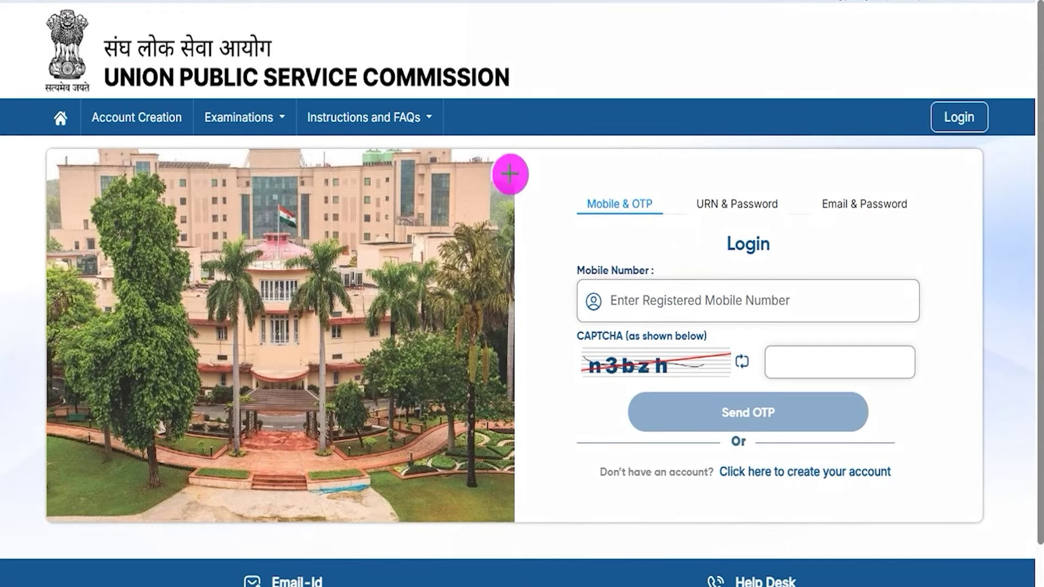
pyautogui.moveTo(743, 304); pyautogui.dragTo(784, 271)
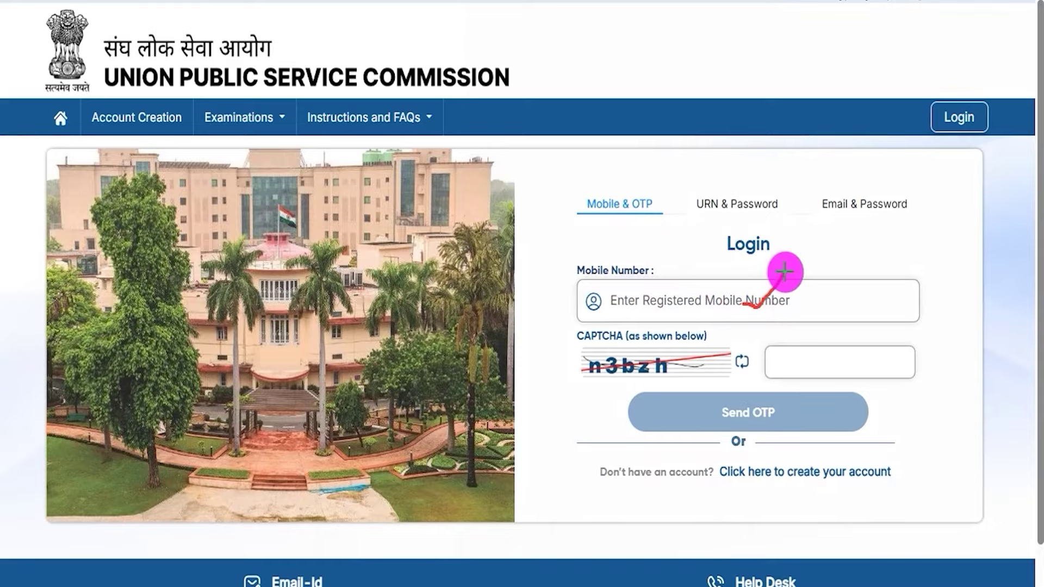
pyautogui.moveTo(619, 382); pyautogui.dragTo(686, 380)
pyautogui.moveTo(864, 352); pyautogui.dragTo(903, 323)
pyautogui.moveTo(988, 377); pyautogui.dragTo(819, 411)
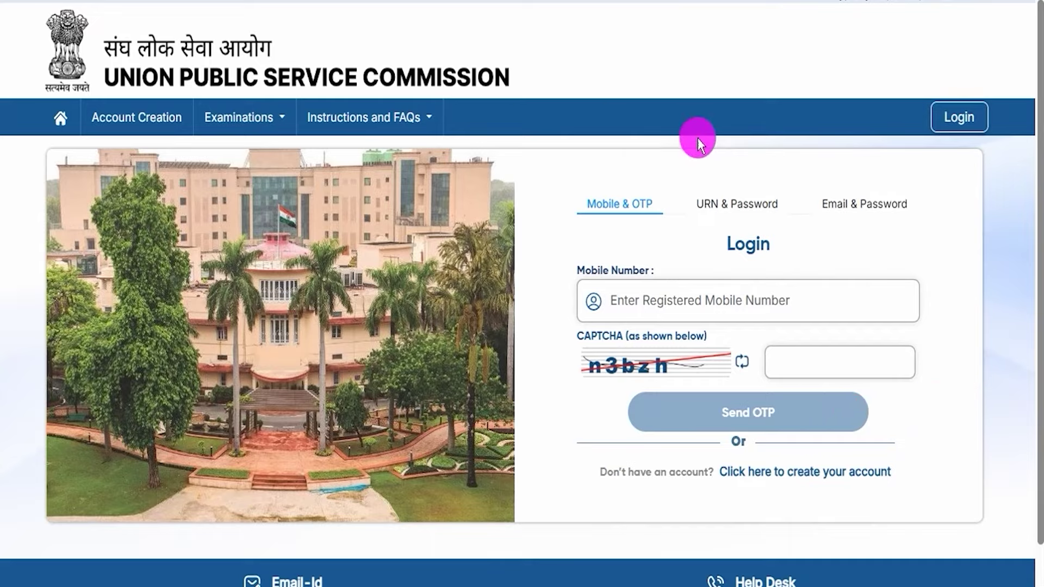
# - Log in via the Email & Password option with the registered email, password and captcha
pyautogui.click(856, 207)
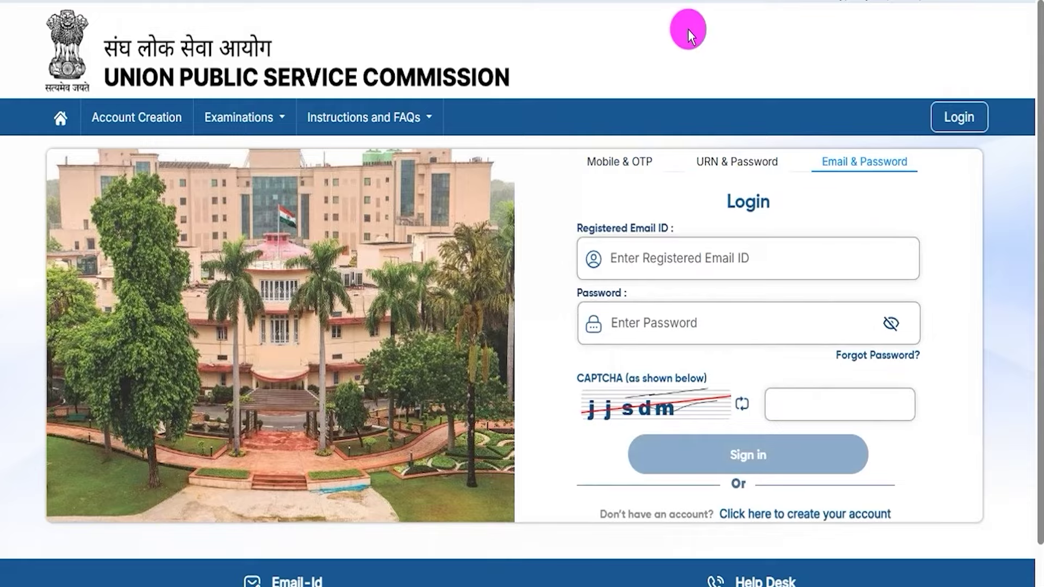
pyautogui.moveTo(754, 264); pyautogui.dragTo(792, 242)
pyautogui.moveTo(734, 320); pyautogui.dragTo(765, 297)
pyautogui.moveTo(619, 425); pyautogui.dragTo(668, 419)
pyautogui.moveTo(836, 406); pyautogui.dragTo(879, 376)
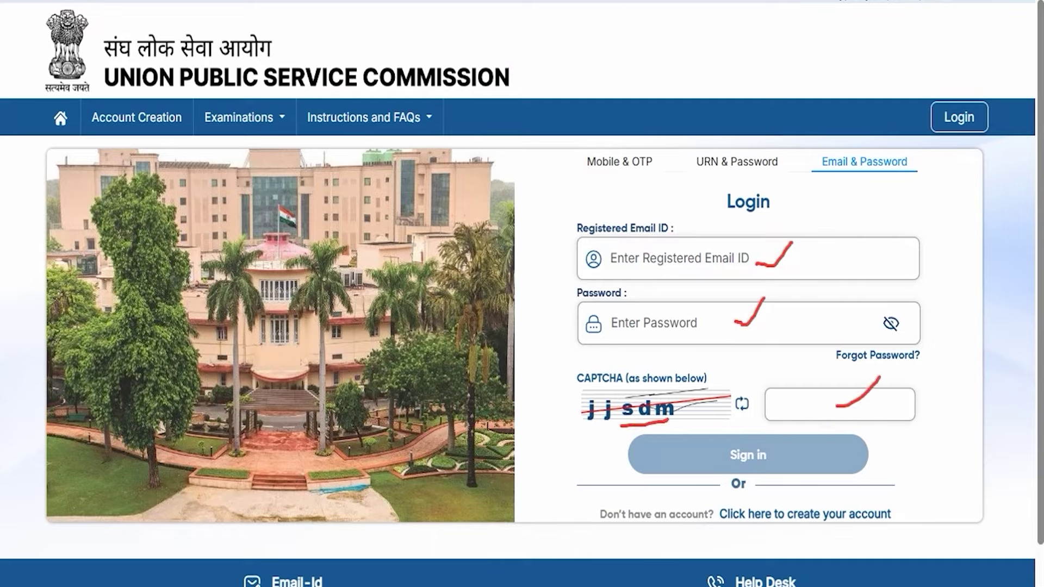
pyautogui.moveTo(1000, 406)
pyautogui.mouseDown()
pyautogui.moveTo(920, 449)
pyautogui.moveTo(832, 454)
pyautogui.mouseUp()
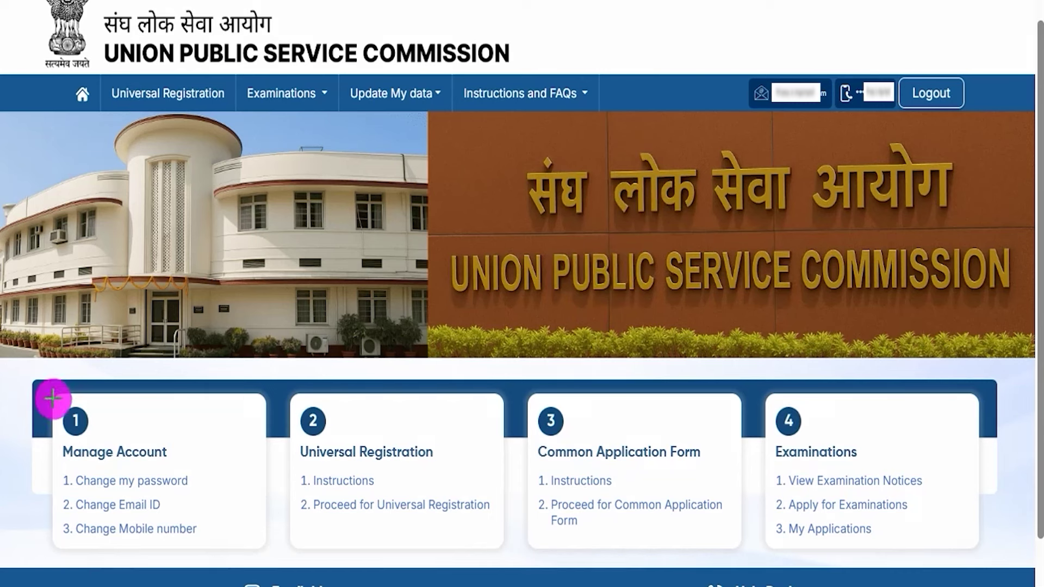
pyautogui.moveTo(53, 399)
pyautogui.mouseDown()
pyautogui.moveTo(140, 426)
pyautogui.moveTo(197, 497)
pyautogui.moveTo(212, 554)
pyautogui.mouseUp()
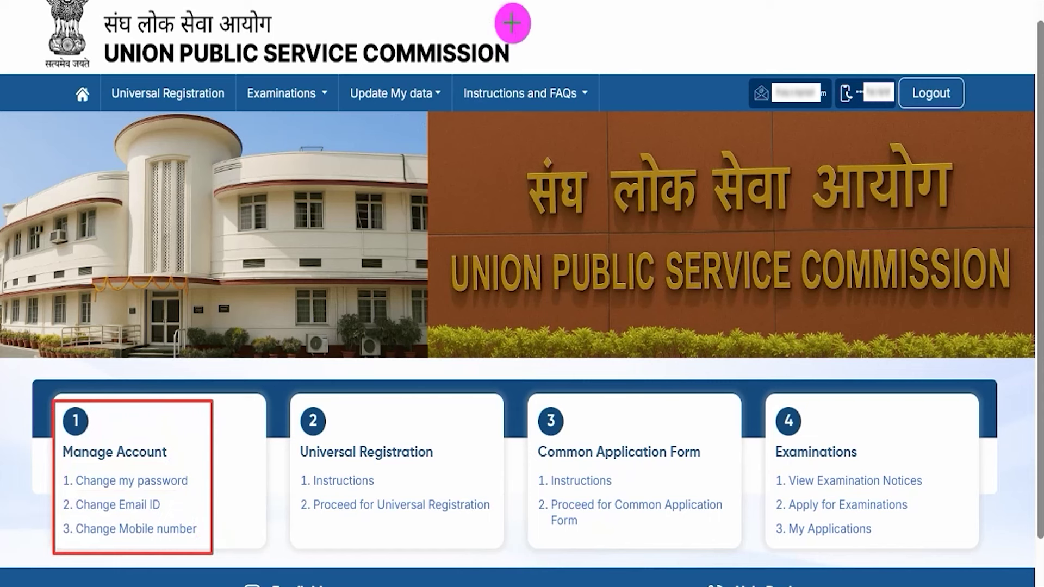
pyautogui.moveTo(191, 482); pyautogui.dragTo(207, 465)
pyautogui.moveTo(166, 507); pyautogui.dragTo(192, 492)
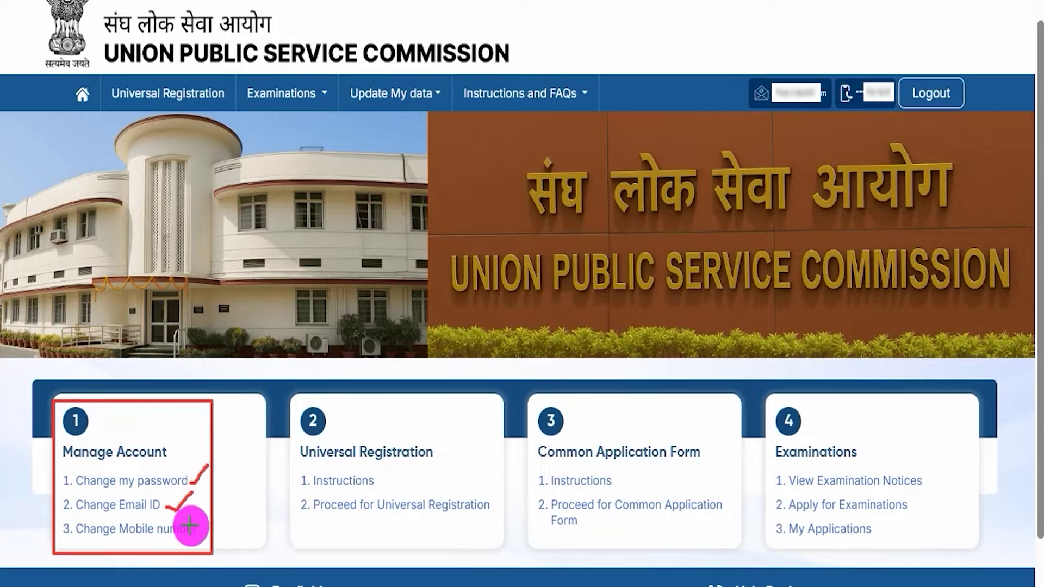
pyautogui.moveTo(198, 532); pyautogui.dragTo(222, 513)
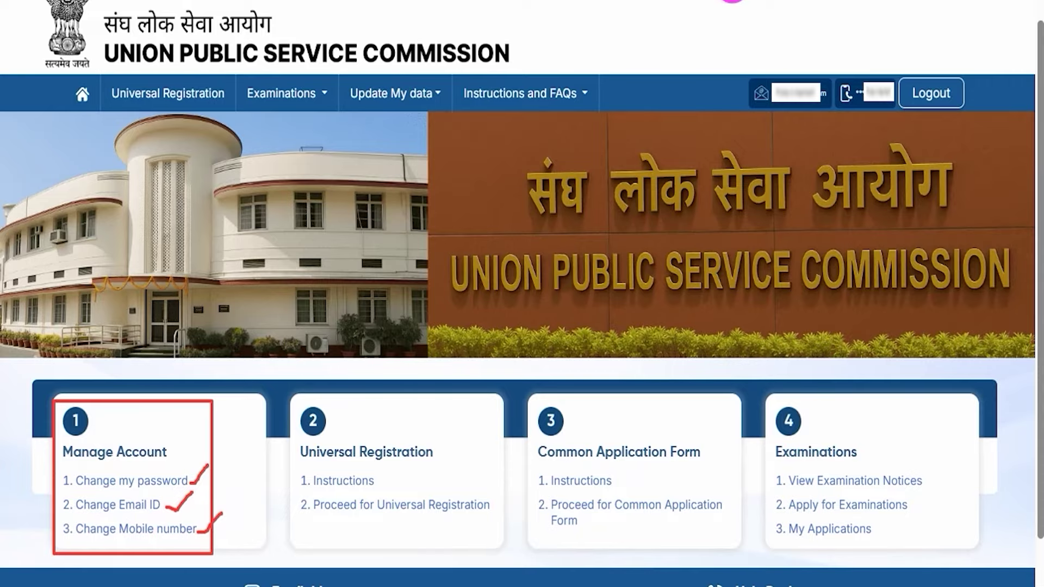
pyautogui.press('Escape')
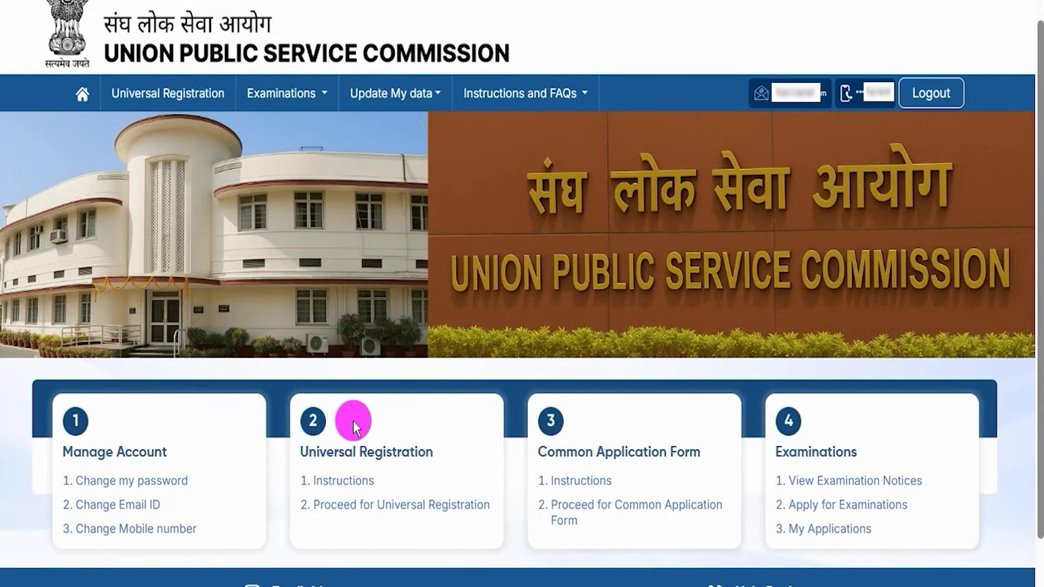
pyautogui.moveTo(308, 451); pyautogui.dragTo(413, 450)
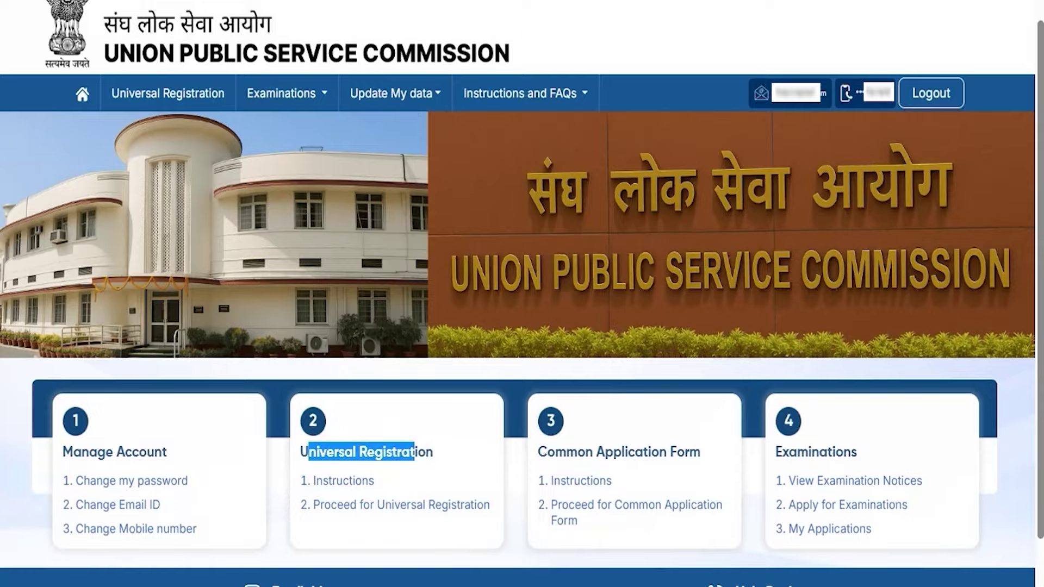
pyautogui.moveTo(284, 467); pyautogui.dragTo(382, 492)
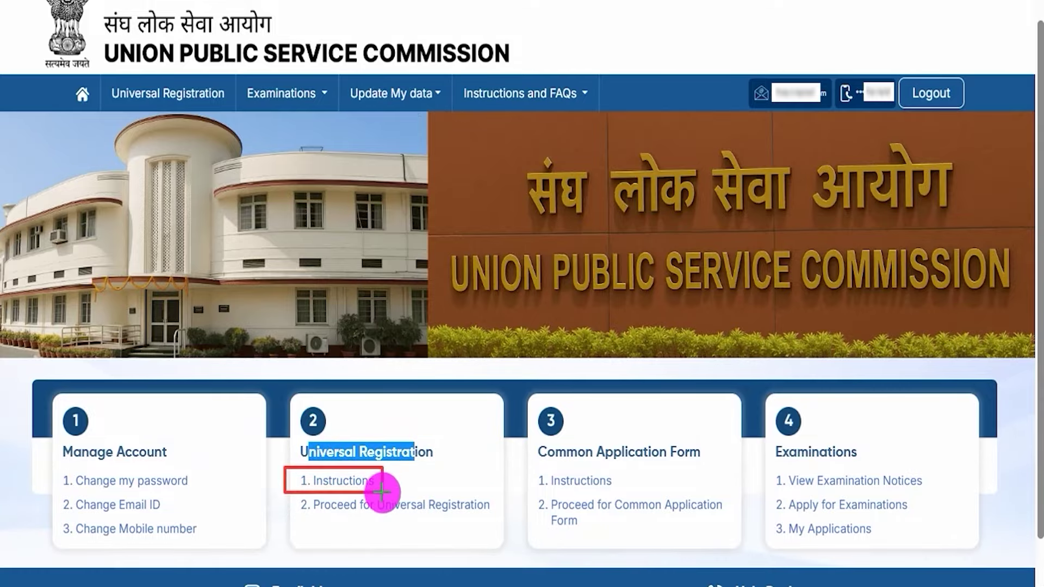
pyautogui.press('Escape')
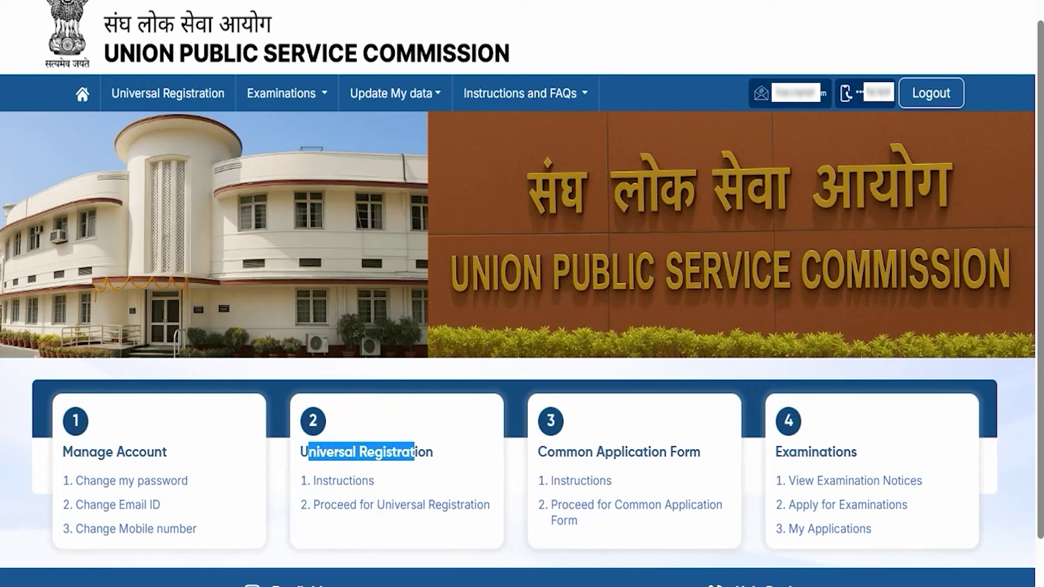
# - Read the Universal Registration instructions, noting the full name guidance, and proceed to the Identity Profile
pyautogui.click(358, 482)
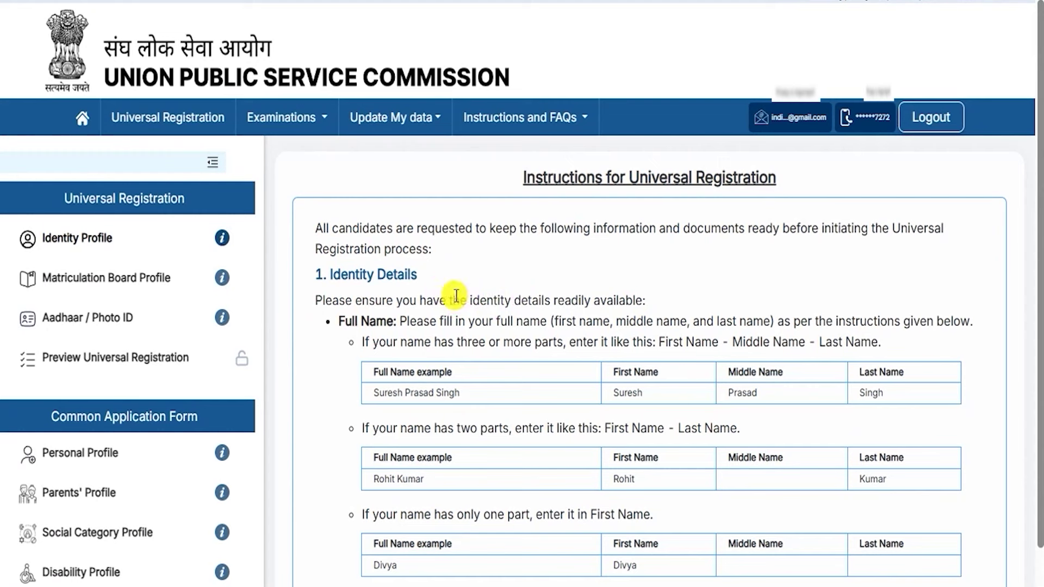
pyautogui.moveTo(448, 298); pyautogui.dragTo(484, 296)
pyautogui.moveTo(534, 178); pyautogui.dragTo(612, 177)
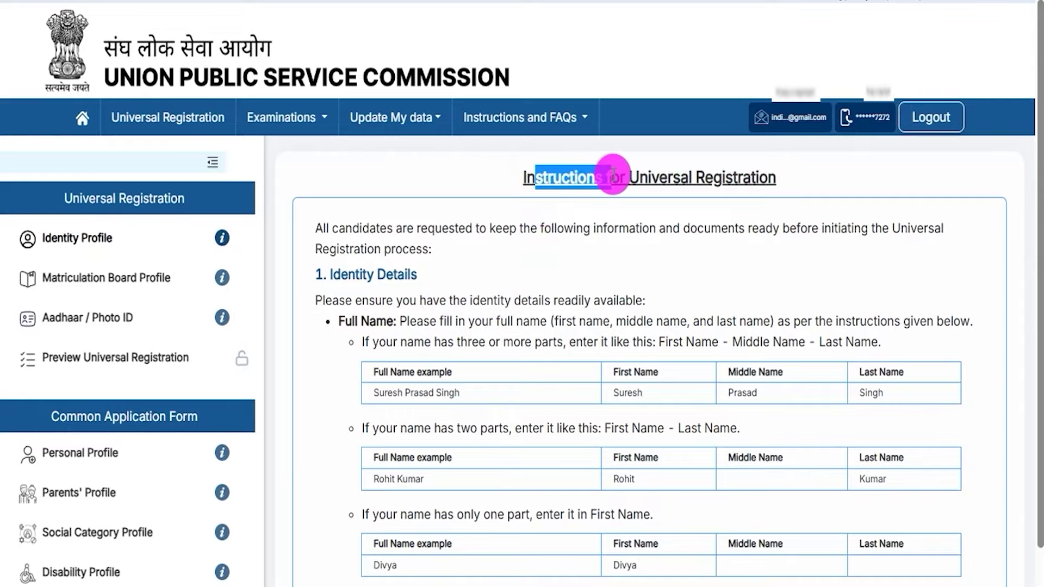
pyautogui.moveTo(393, 228); pyautogui.dragTo(508, 228)
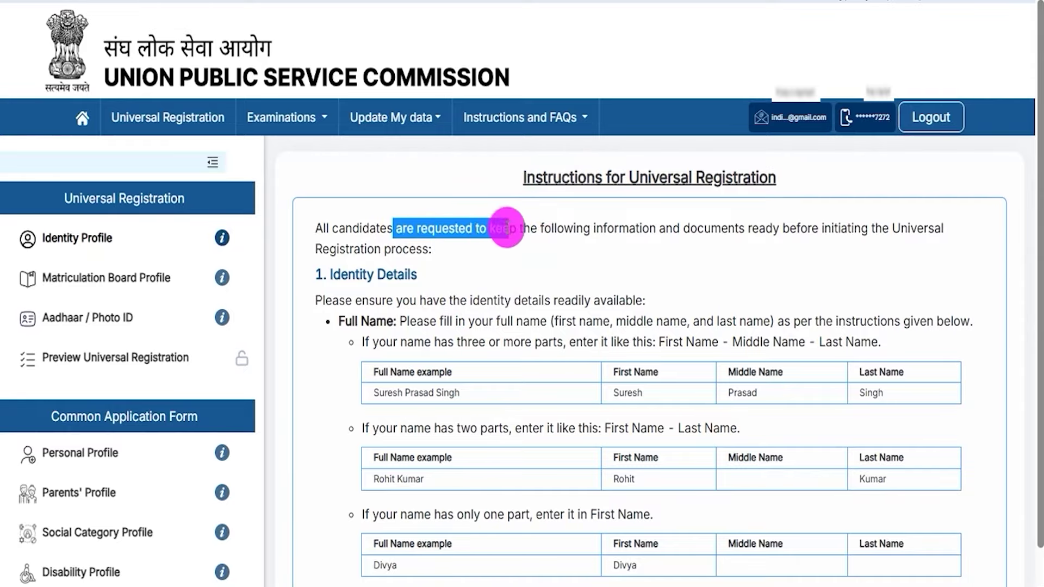
pyautogui.moveTo(376, 300); pyautogui.dragTo(467, 300)
pyautogui.moveTo(337, 321); pyautogui.dragTo(477, 342)
pyautogui.click(576, 416)
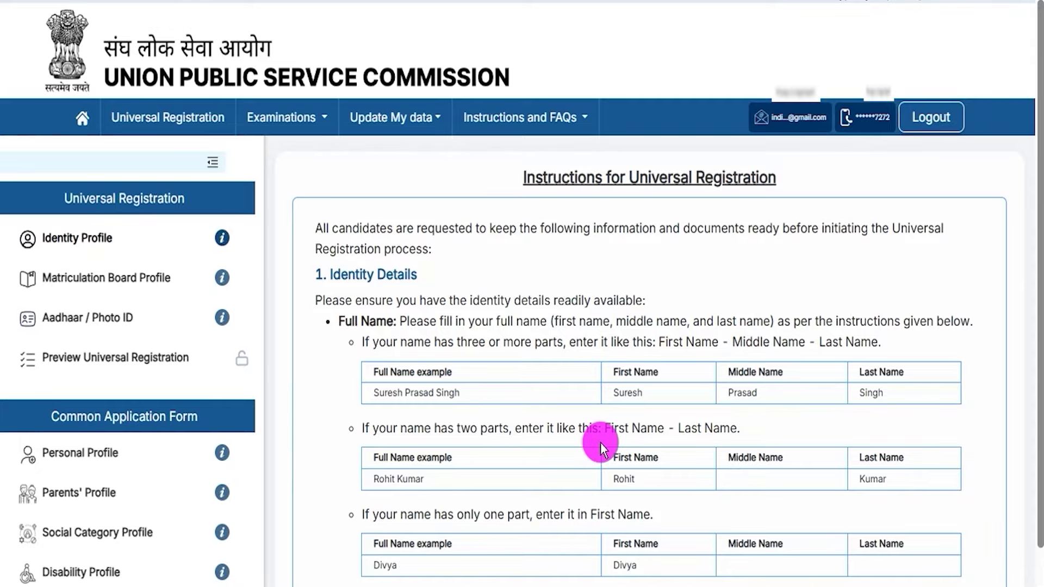
pyautogui.scroll(-10, 660, 234)
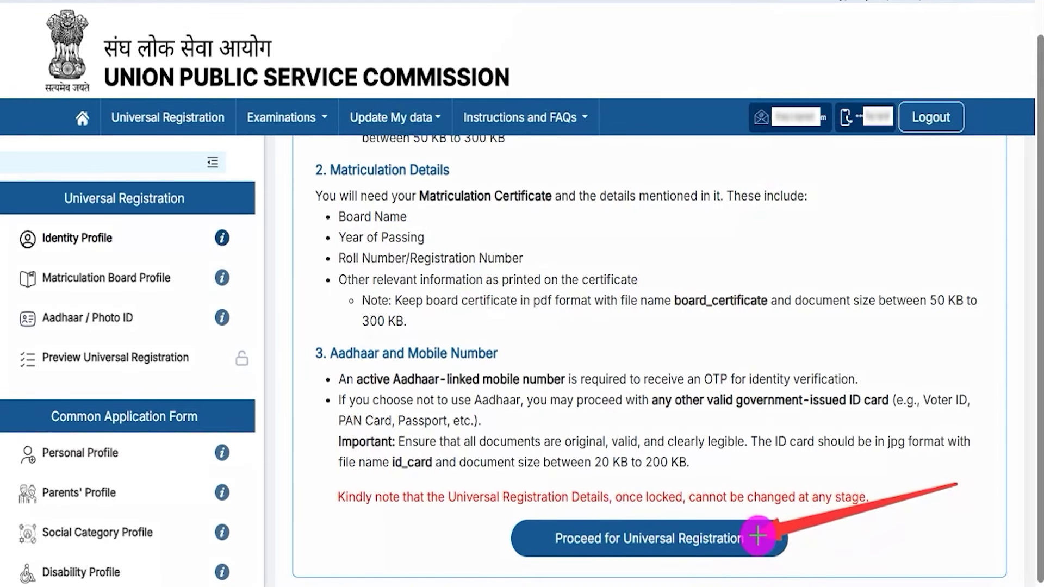
pyautogui.click(758, 535)
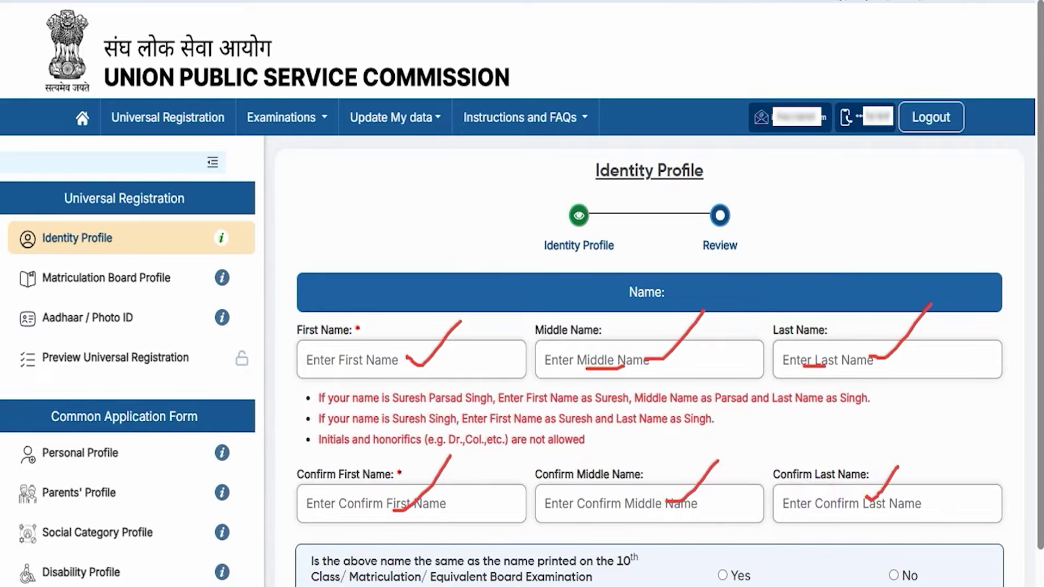
pyautogui.scroll(-5, 468, 318)
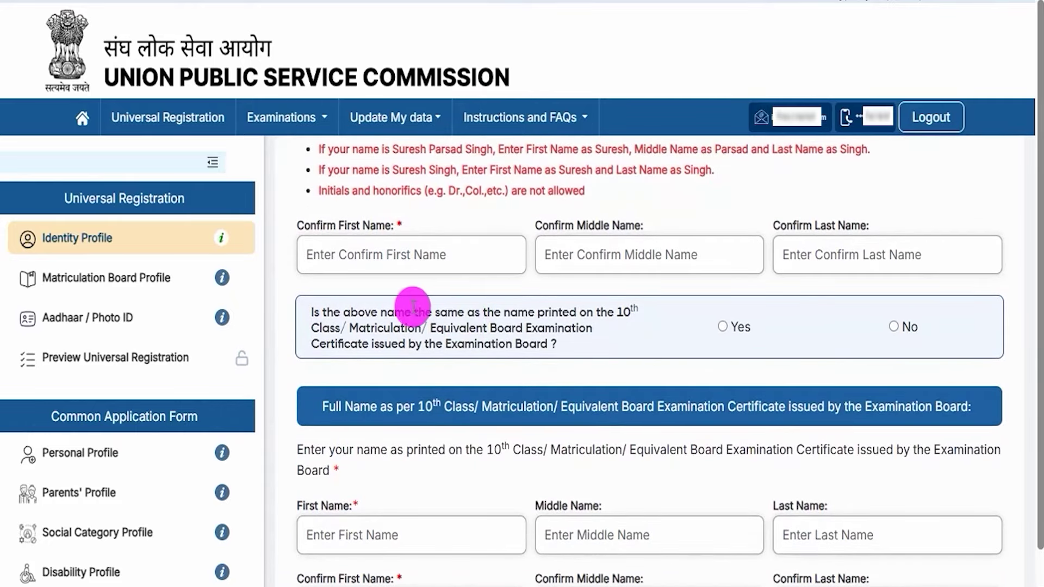
pyautogui.moveTo(381, 313); pyautogui.dragTo(514, 308)
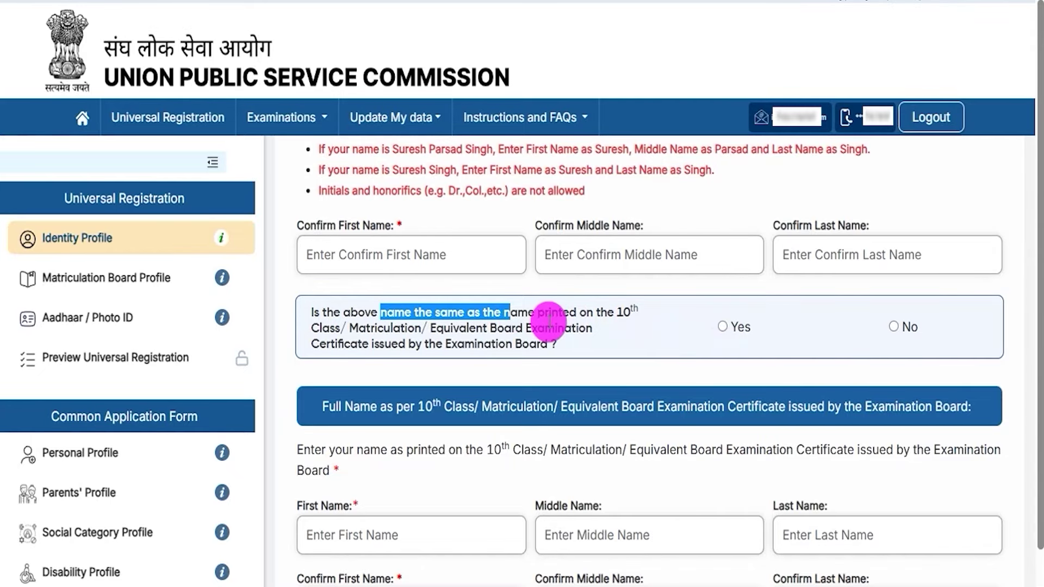
pyautogui.scroll(2, 546, 323)
pyautogui.scroll(-4, 481, 270)
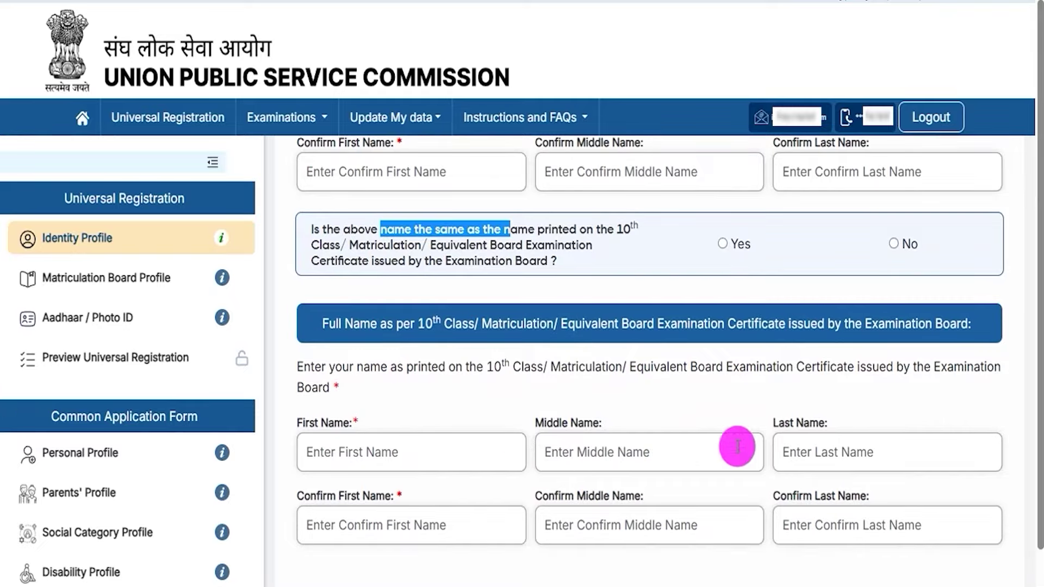
pyautogui.click(892, 246)
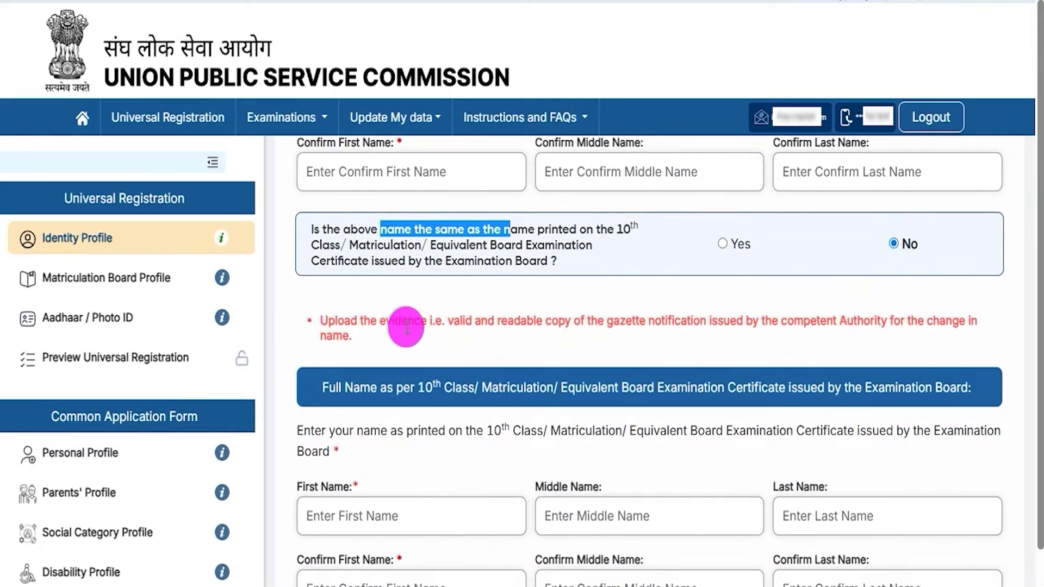
pyautogui.moveTo(447, 321); pyautogui.dragTo(682, 316)
pyautogui.scroll(-3, 562, 391)
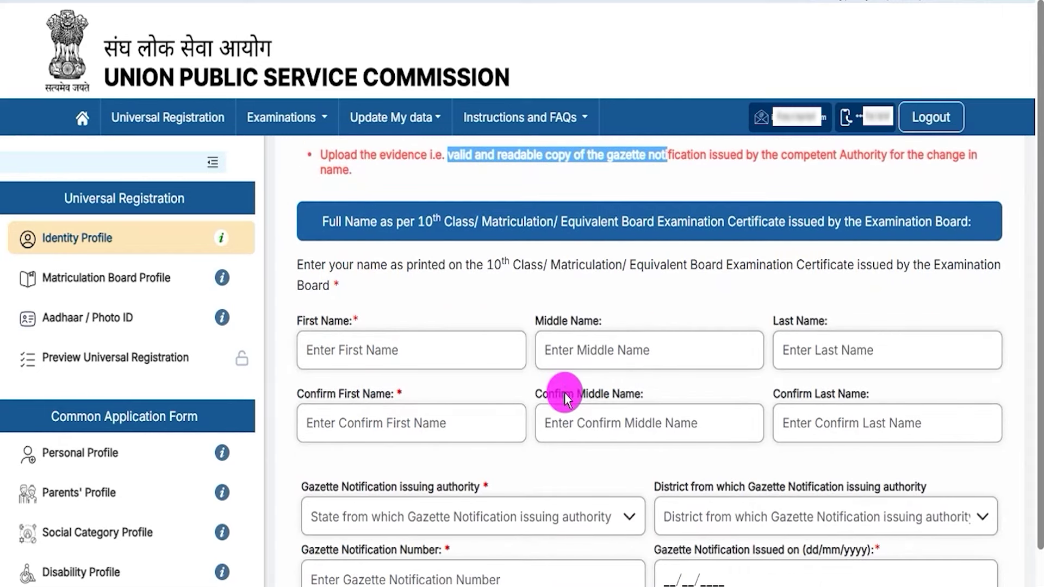
pyautogui.moveTo(316, 322); pyautogui.dragTo(461, 321)
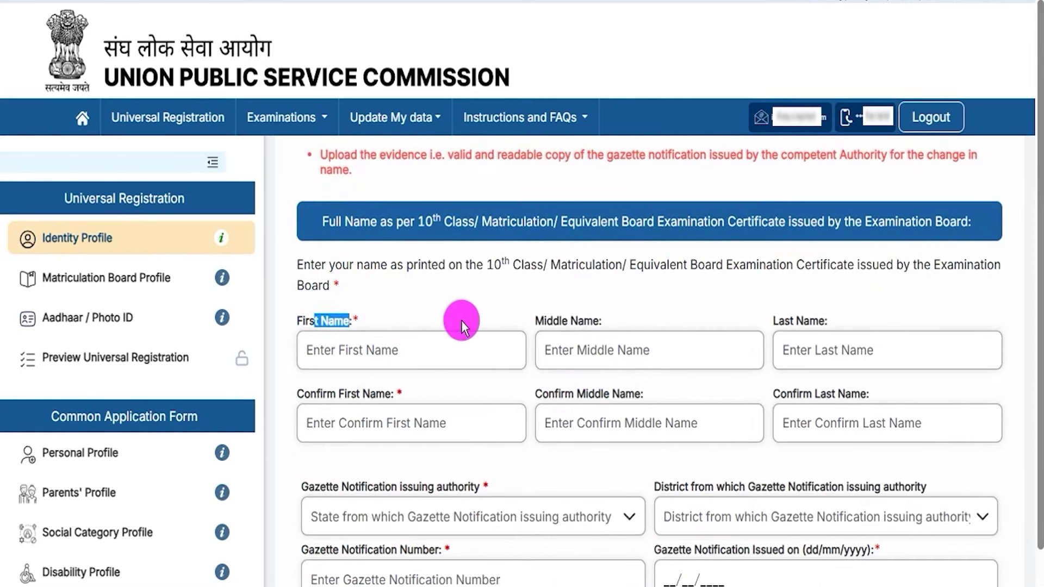
pyautogui.click(563, 317)
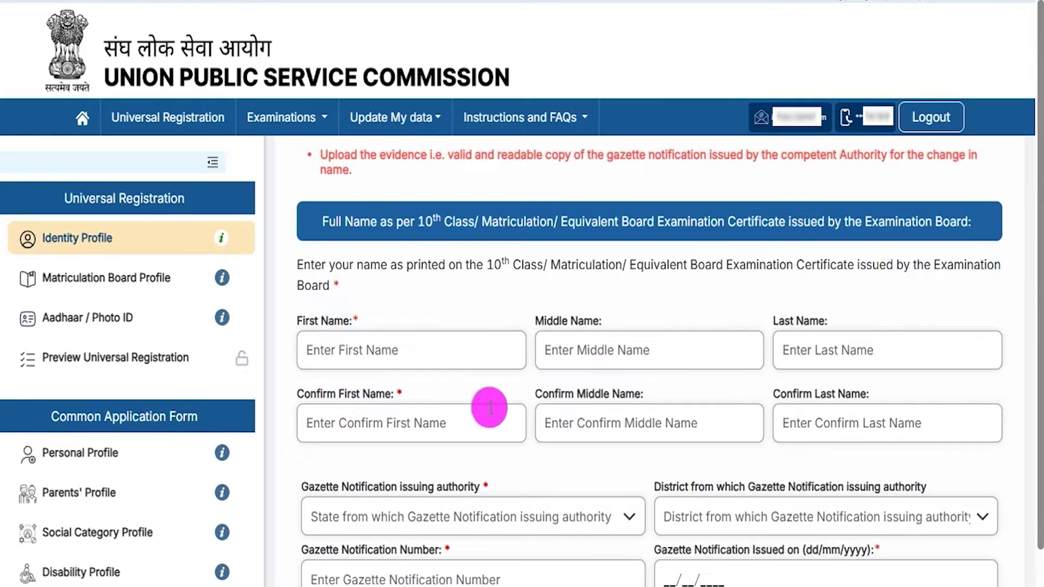
pyautogui.scroll(-3, 536, 473)
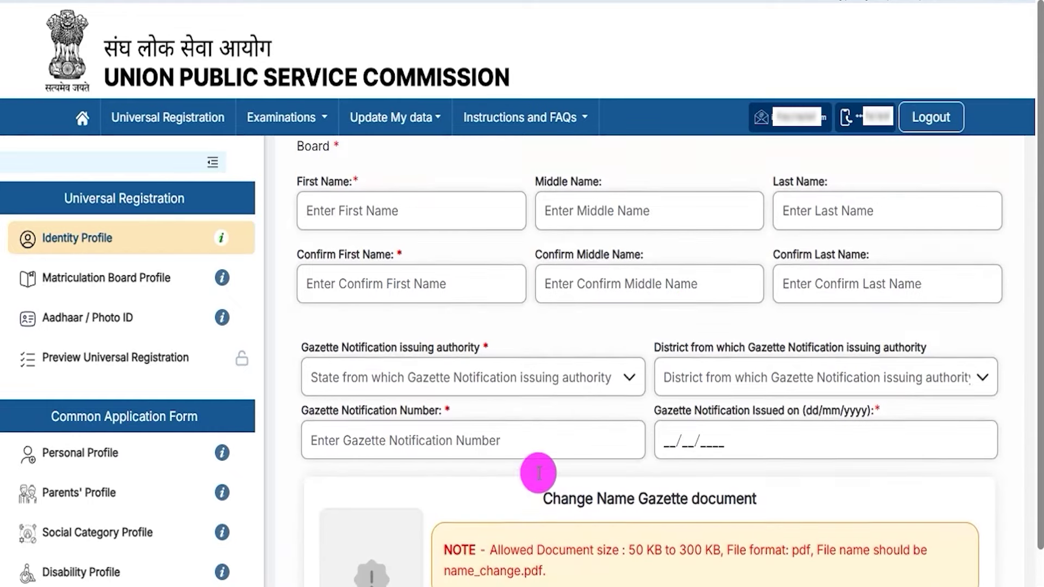
pyautogui.click(415, 348)
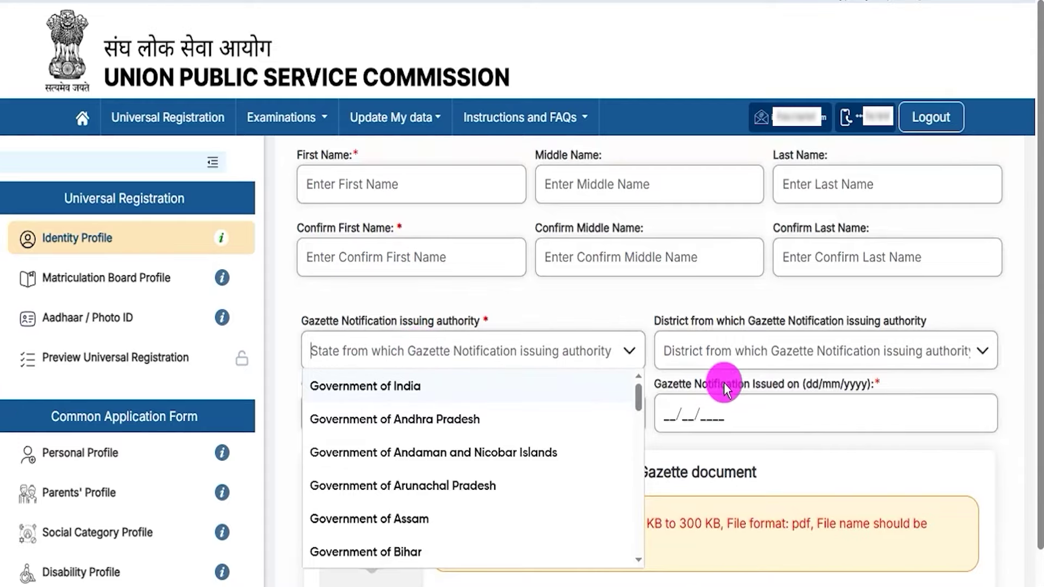
pyautogui.click(764, 351)
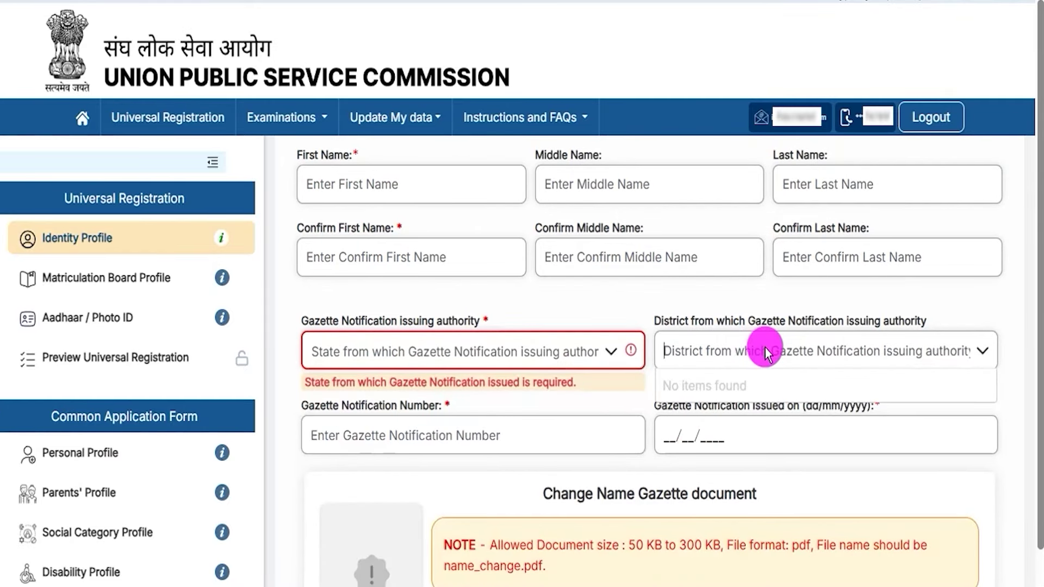
pyautogui.click(422, 441)
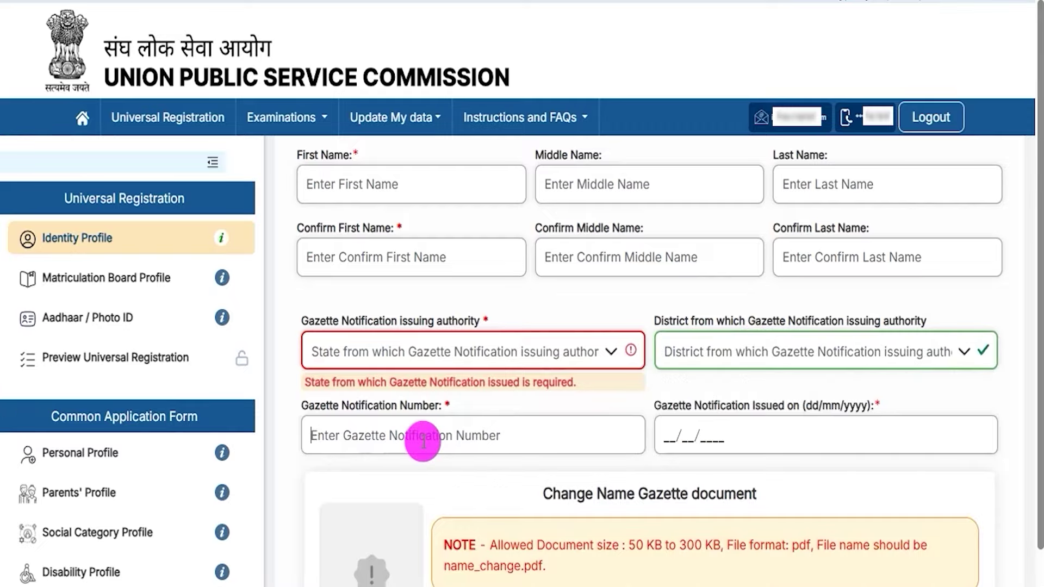
pyautogui.click(682, 433)
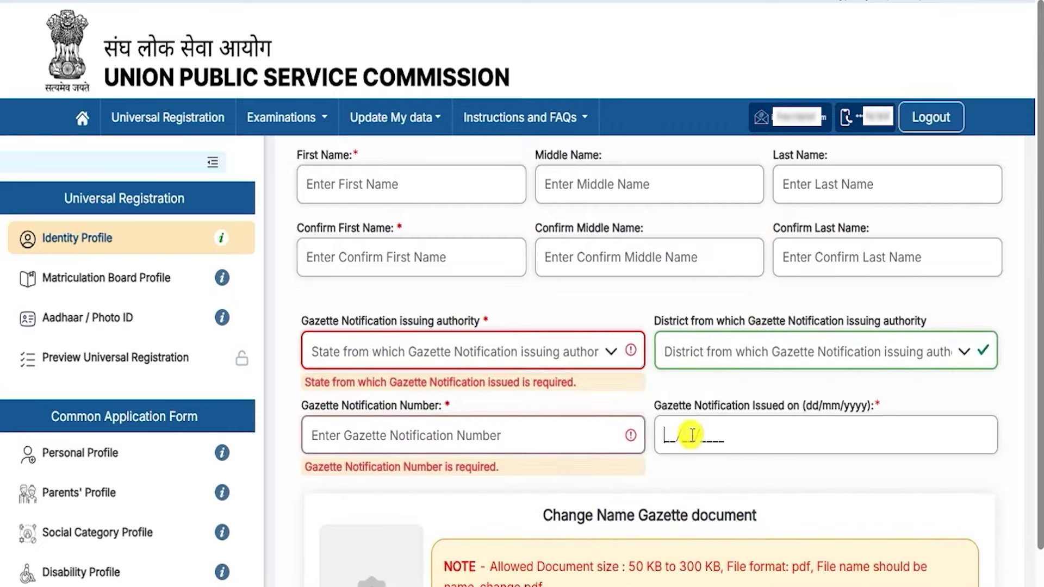
pyautogui.scroll(-3, 689, 435)
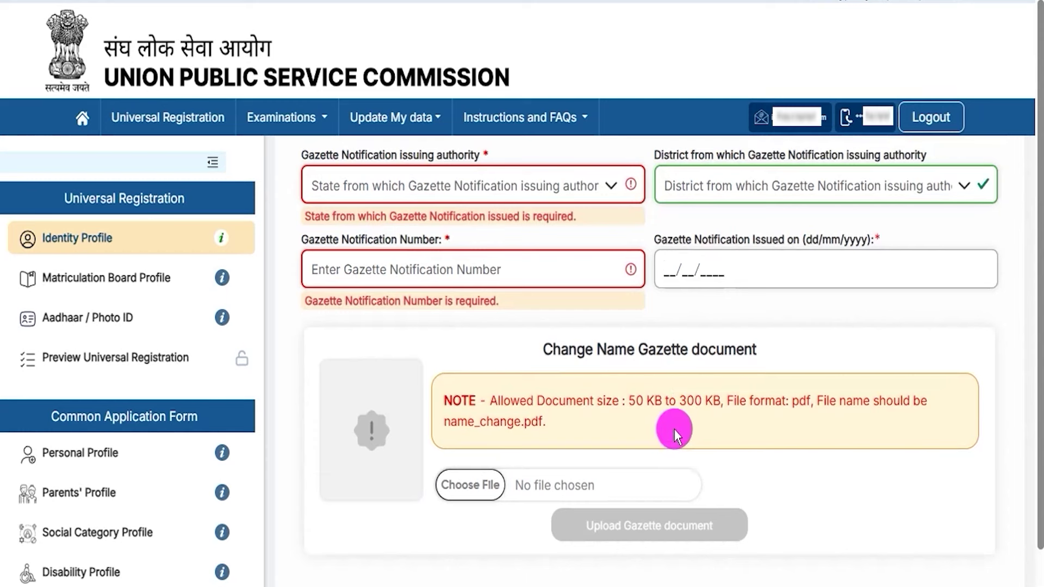
pyautogui.moveTo(628, 405); pyautogui.dragTo(657, 405)
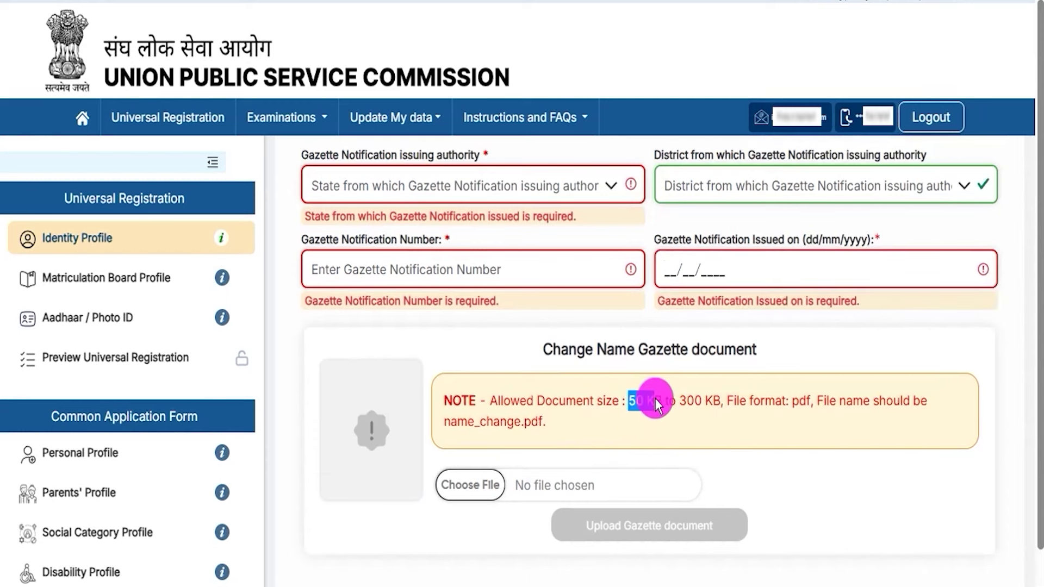
pyautogui.click(791, 403)
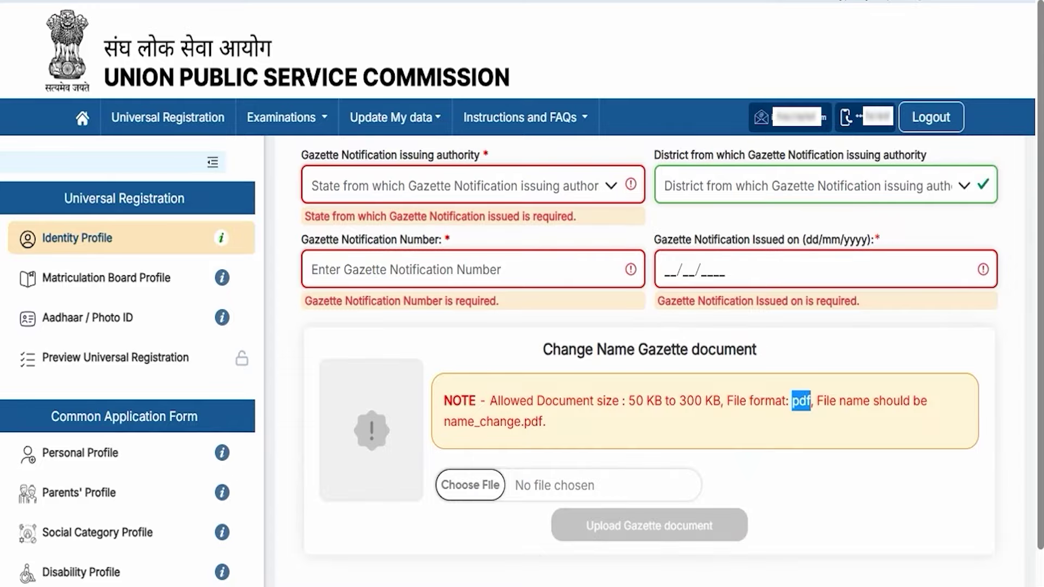
pyautogui.scroll(10, 477, 339)
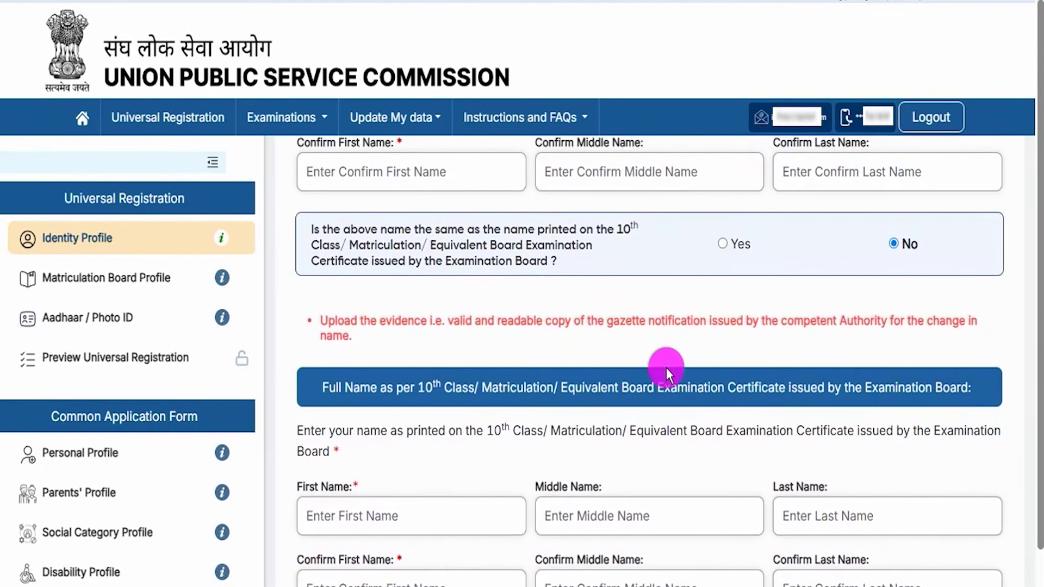
# - Answer Yes that the name matches the 10th certificate, and set Gender and Confirm Gender to Male
pyautogui.click(722, 244)
pyautogui.scroll(3, 509, 305)
pyautogui.scroll(-6, 509, 364)
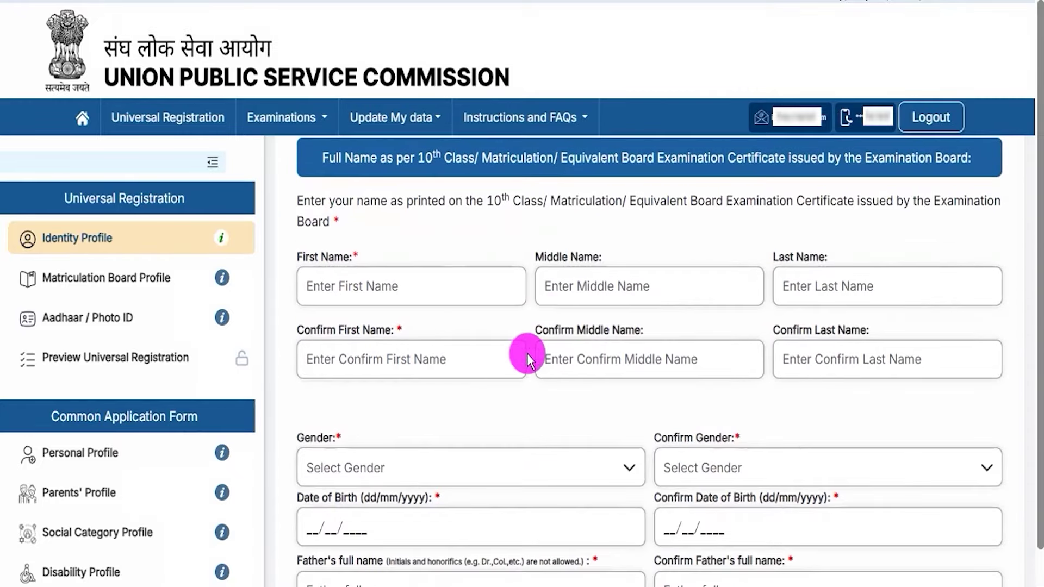
pyautogui.scroll(-4, 589, 368)
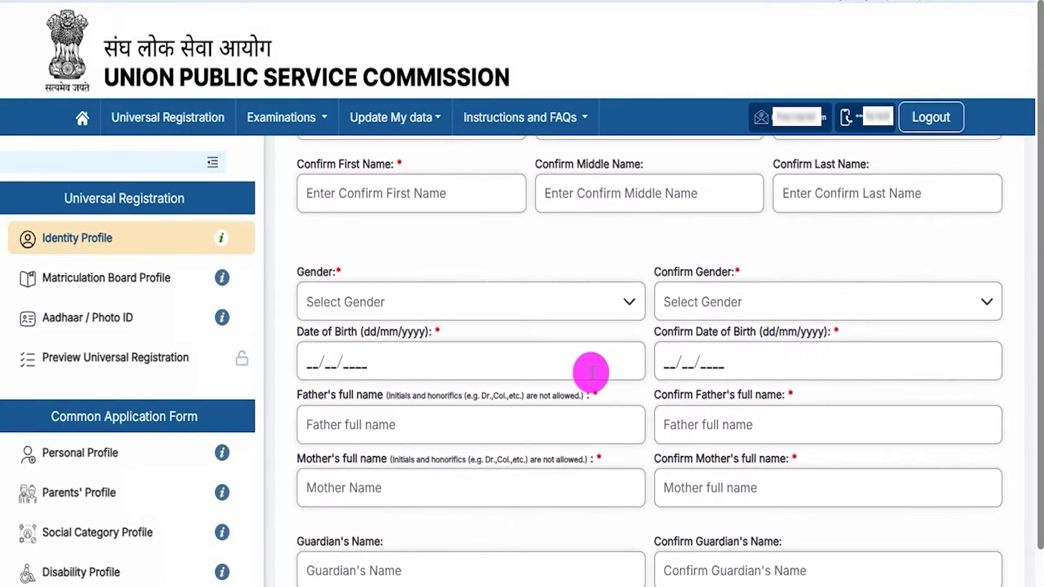
pyautogui.click(397, 269)
pyautogui.click(310, 301)
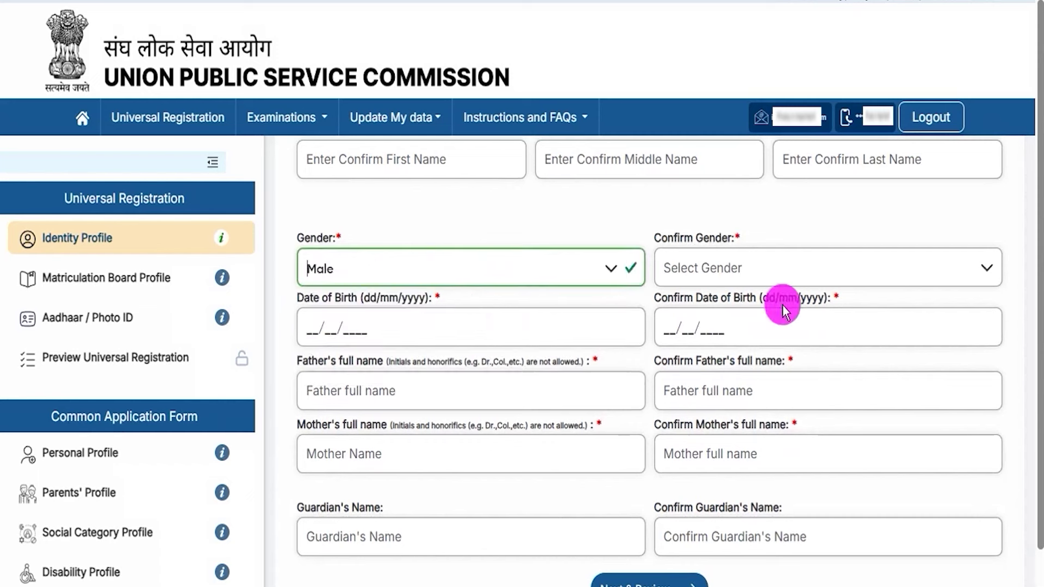
pyautogui.click(726, 266)
pyautogui.click(677, 363)
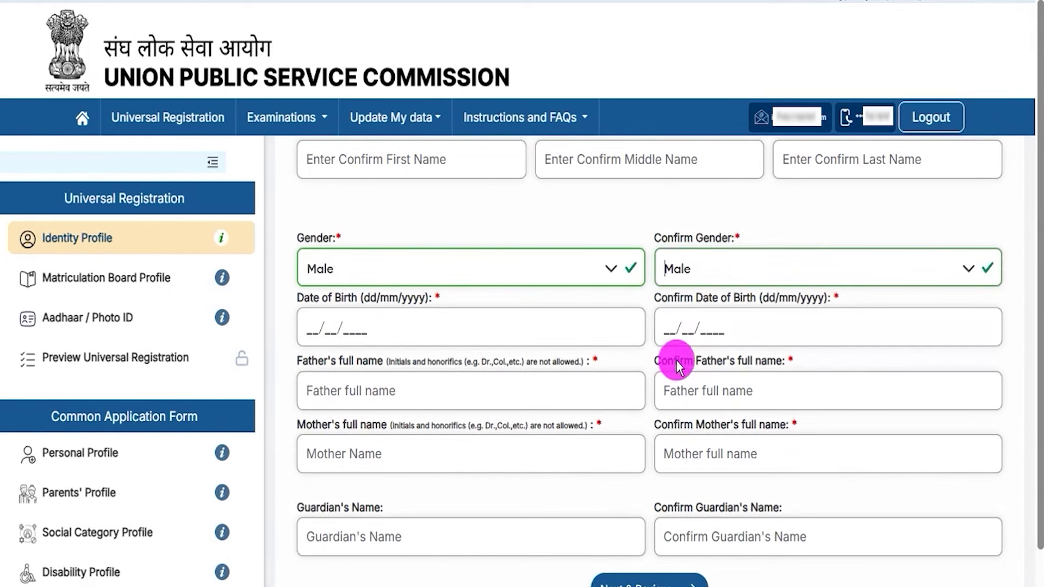
# - Go through the date of birth and remaining identity fields, then open the Identity Profile review
pyautogui.moveTo(315, 299); pyautogui.dragTo(363, 301)
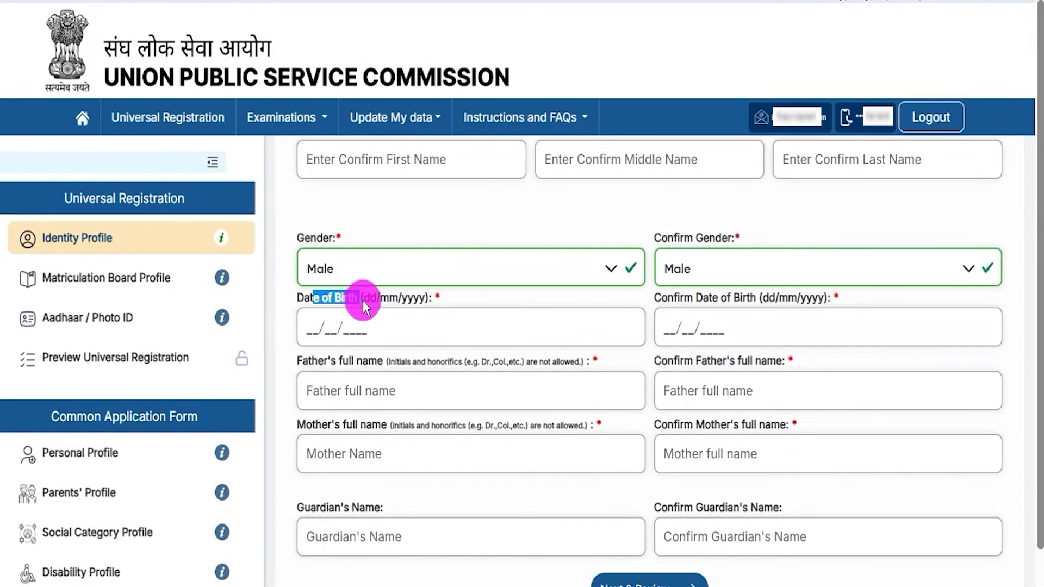
pyautogui.click(312, 330)
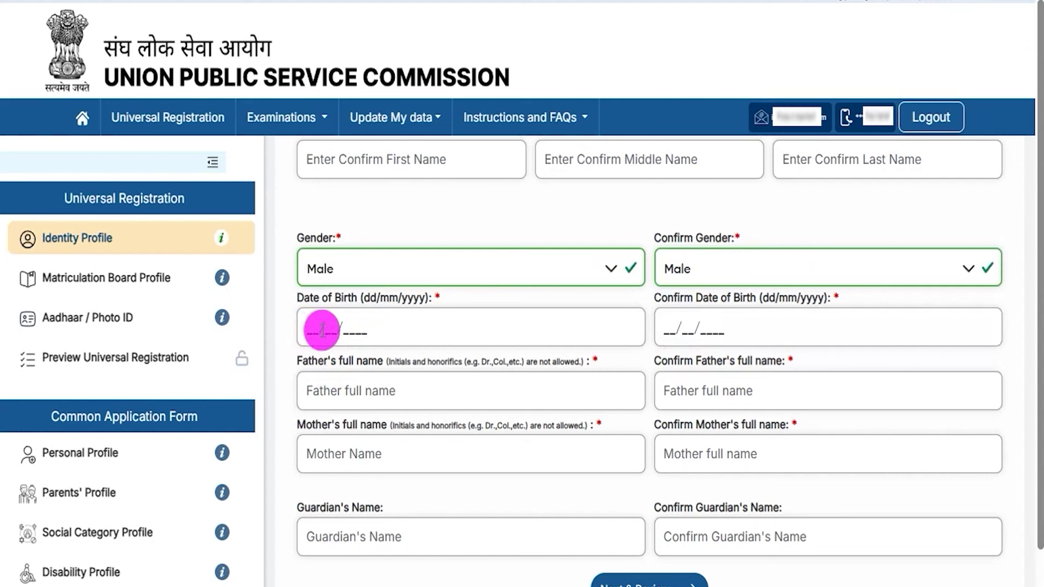
pyautogui.click(663, 338)
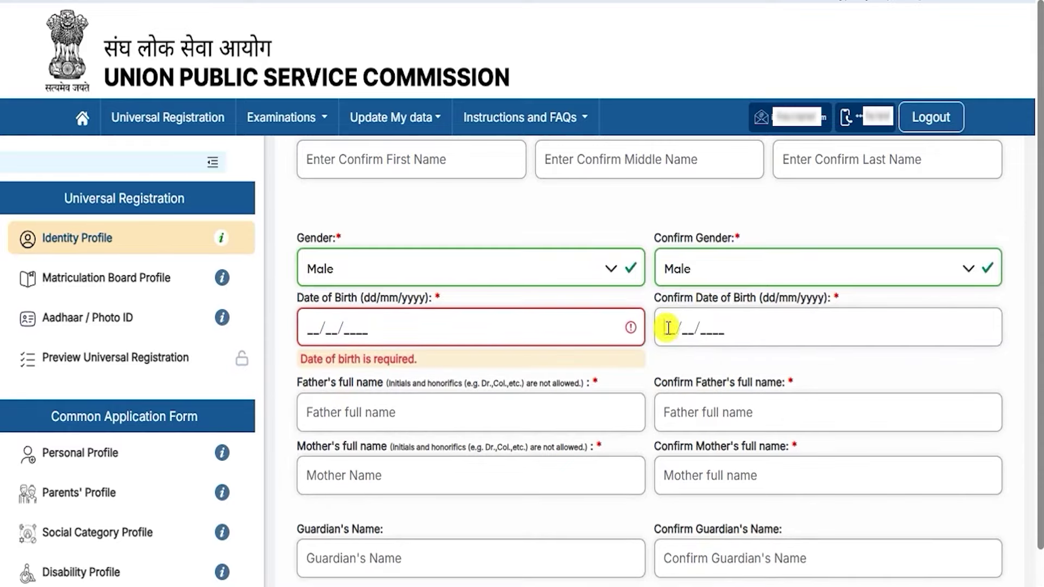
pyautogui.scroll(-1, 439, 397)
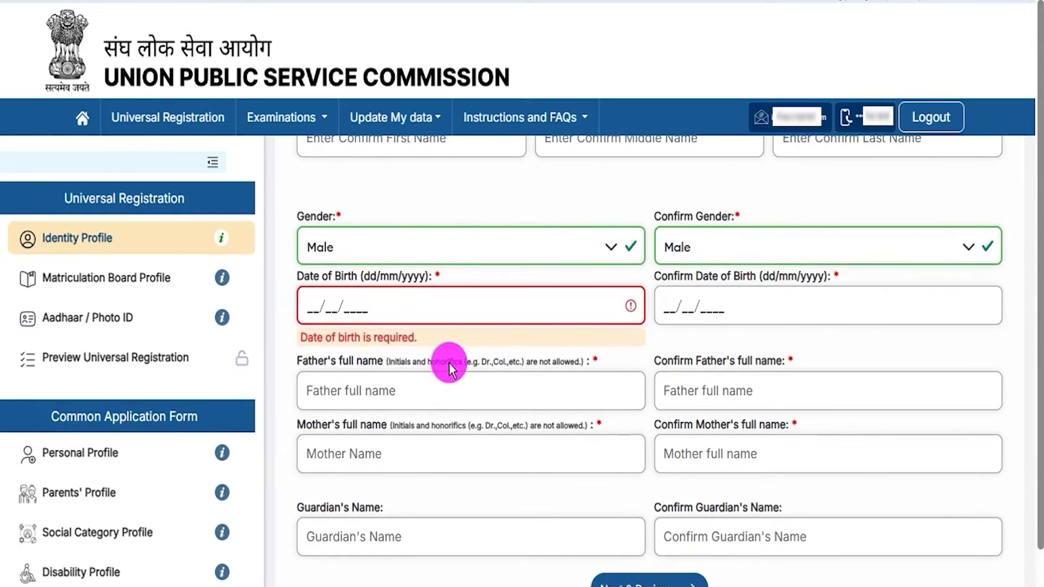
pyautogui.click(401, 160)
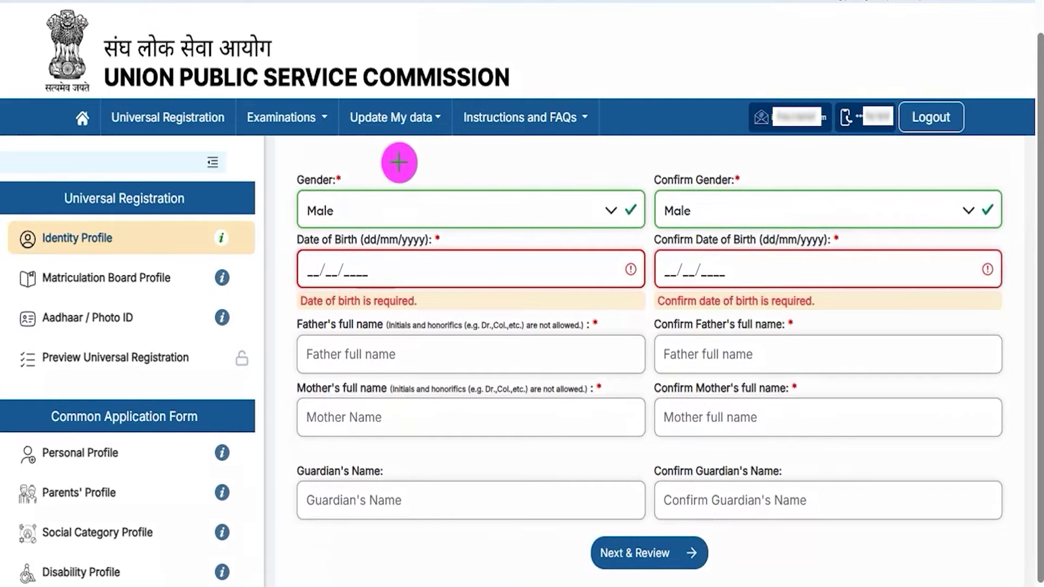
pyautogui.moveTo(416, 356); pyautogui.dragTo(478, 321)
pyautogui.moveTo(759, 357); pyautogui.dragTo(804, 329)
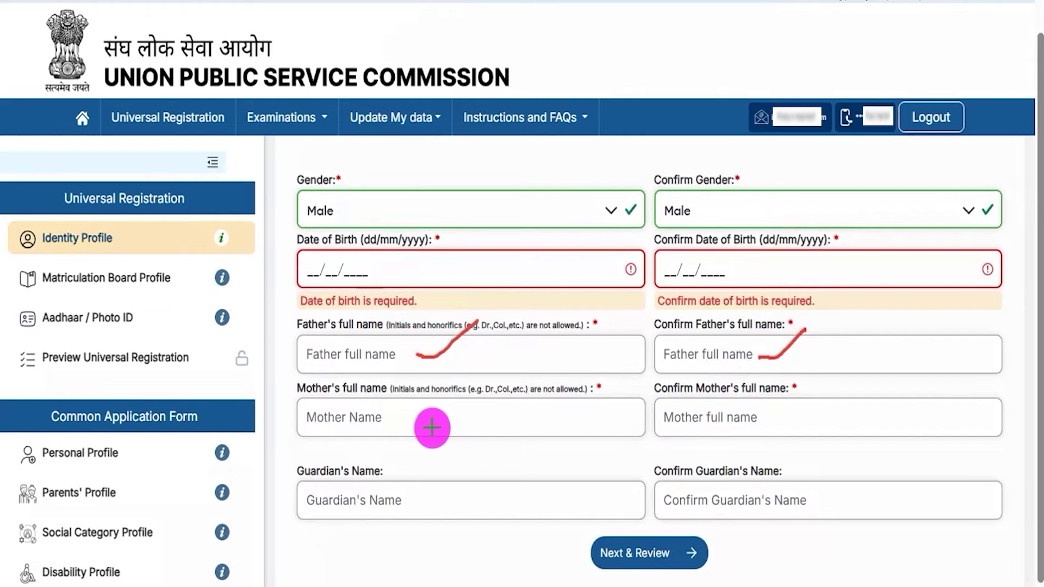
pyautogui.moveTo(418, 424); pyautogui.dragTo(476, 397)
pyautogui.moveTo(786, 419); pyautogui.dragTo(848, 384)
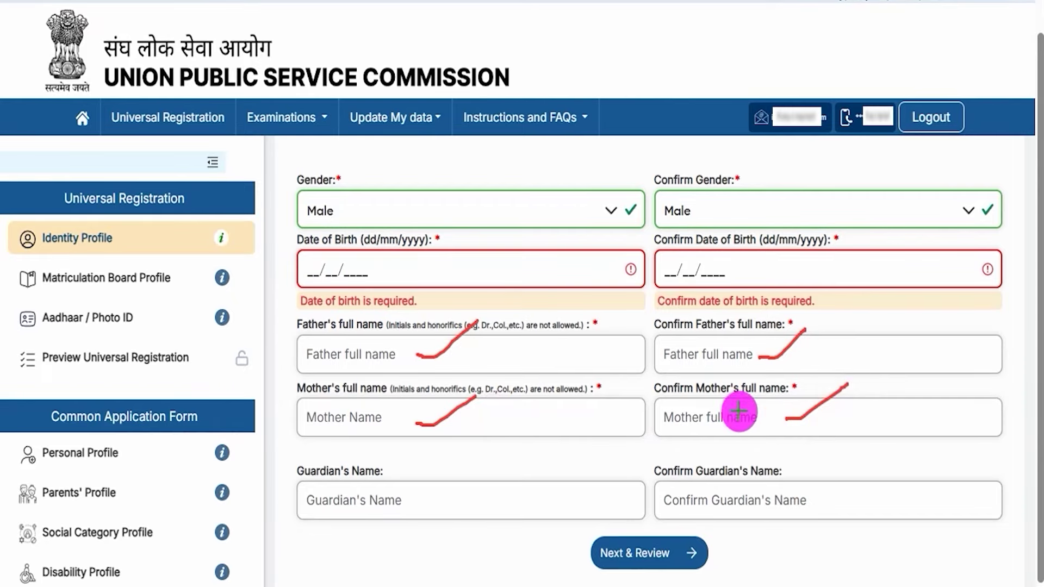
pyautogui.moveTo(430, 499); pyautogui.dragTo(491, 457)
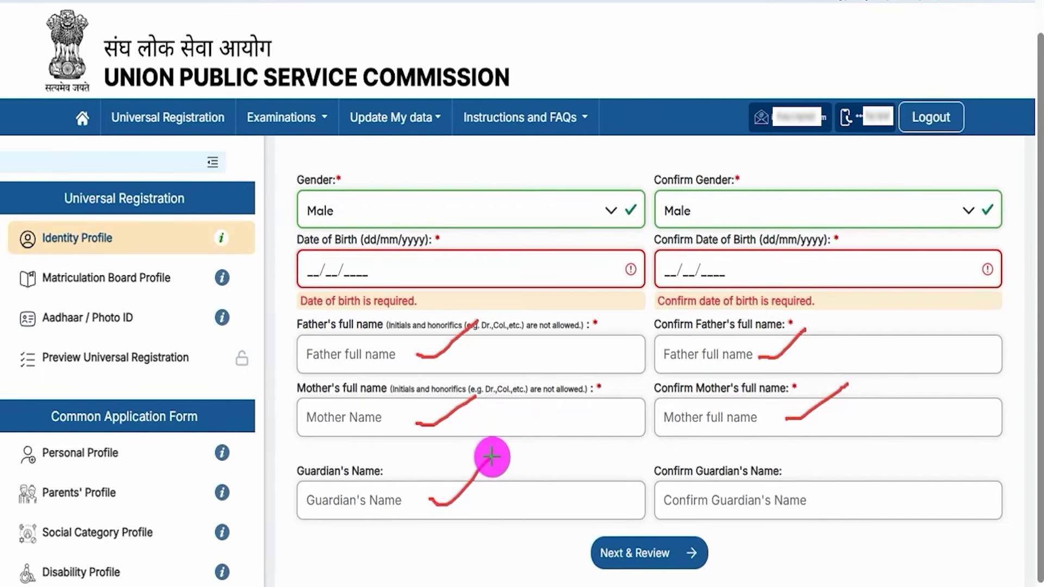
pyautogui.moveTo(819, 494); pyautogui.dragTo(888, 446)
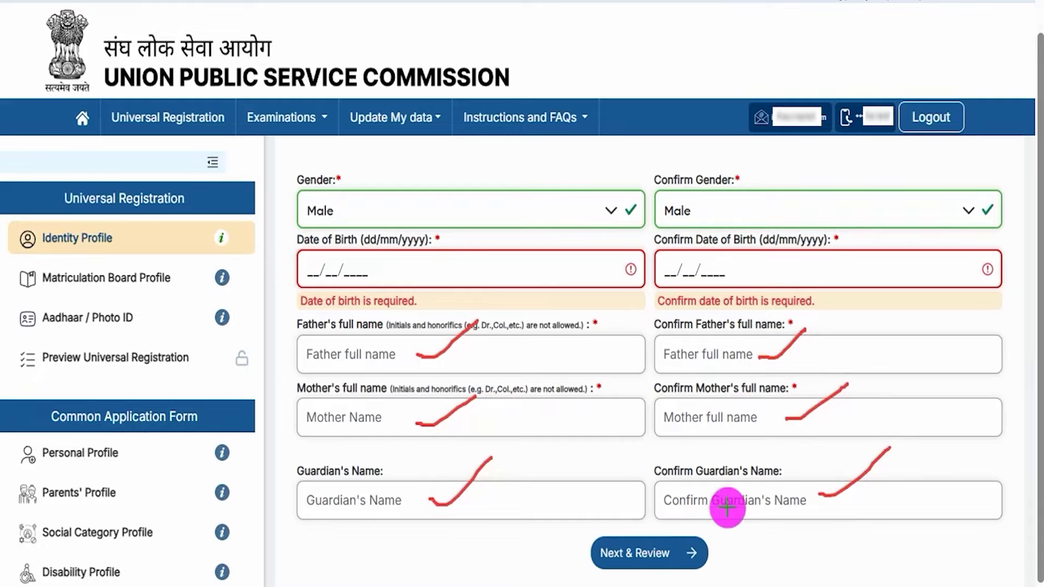
pyautogui.moveTo(929, 539); pyautogui.dragTo(699, 561)
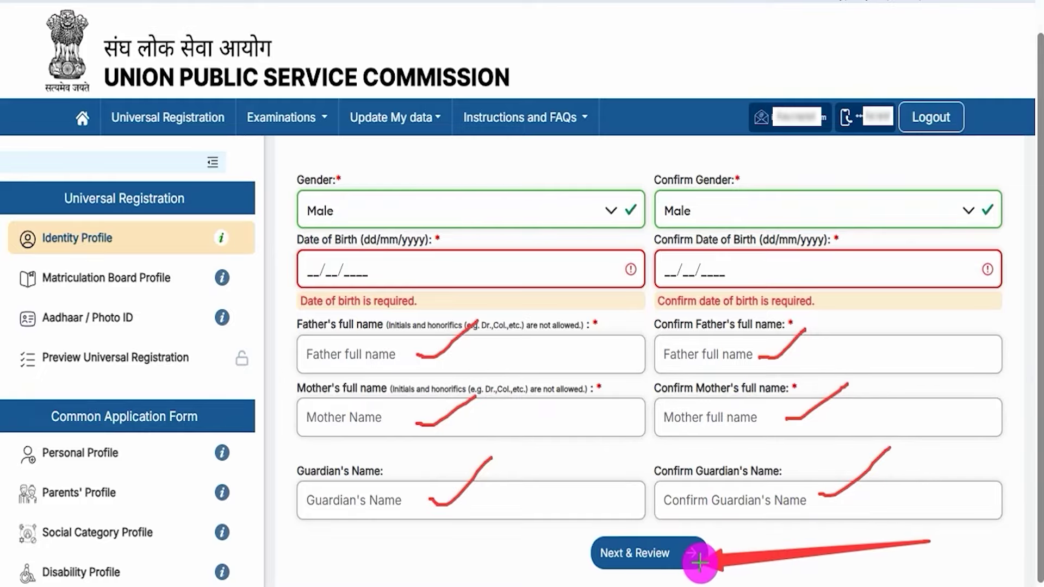
pyautogui.click(696, 557)
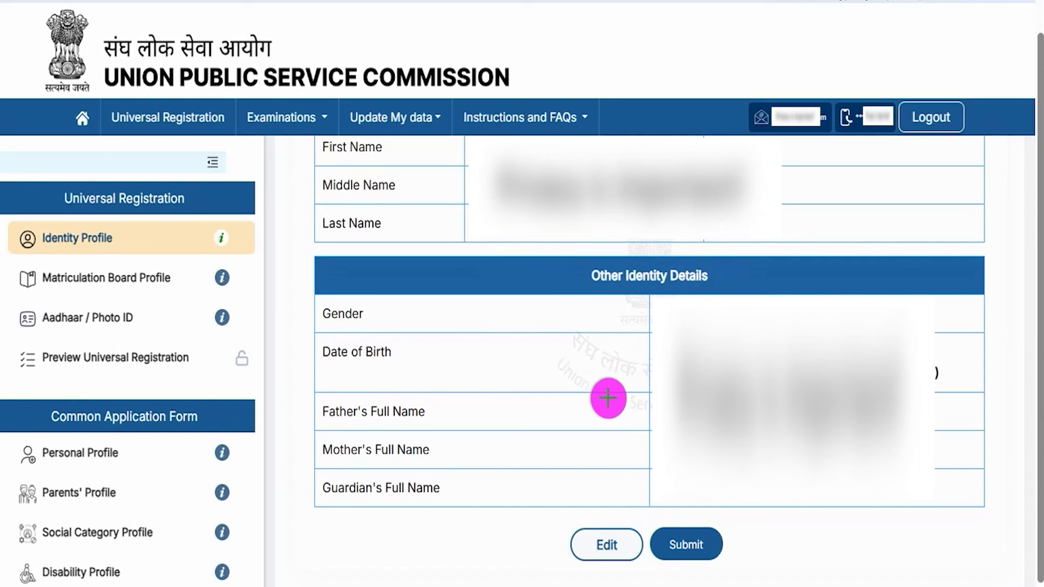
# - Submit the reviewed Identity Profile to move on to the Matriculation Board Profile
pyautogui.moveTo(393, 509); pyautogui.dragTo(568, 542)
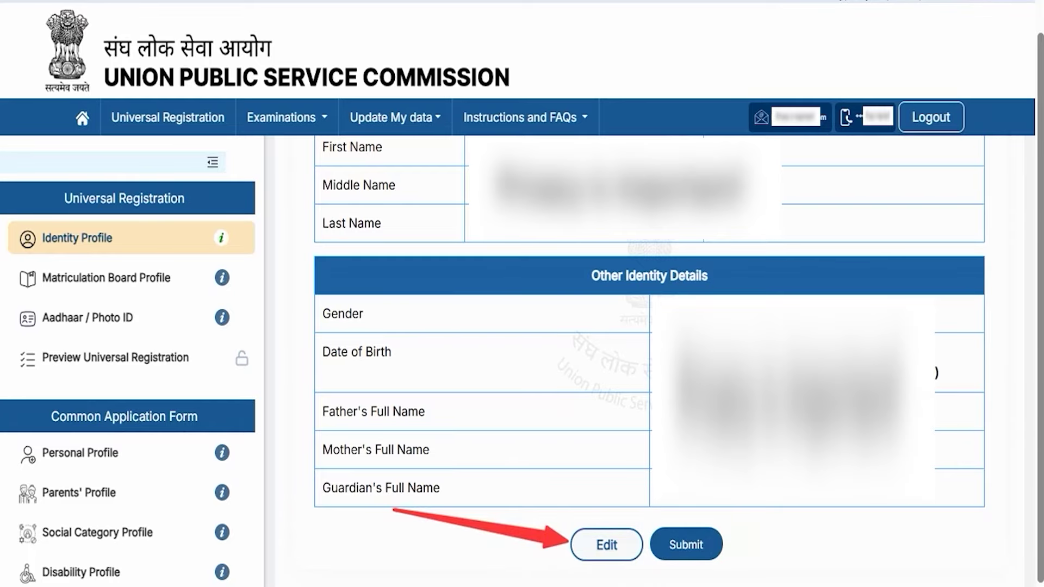
pyautogui.click(709, 544)
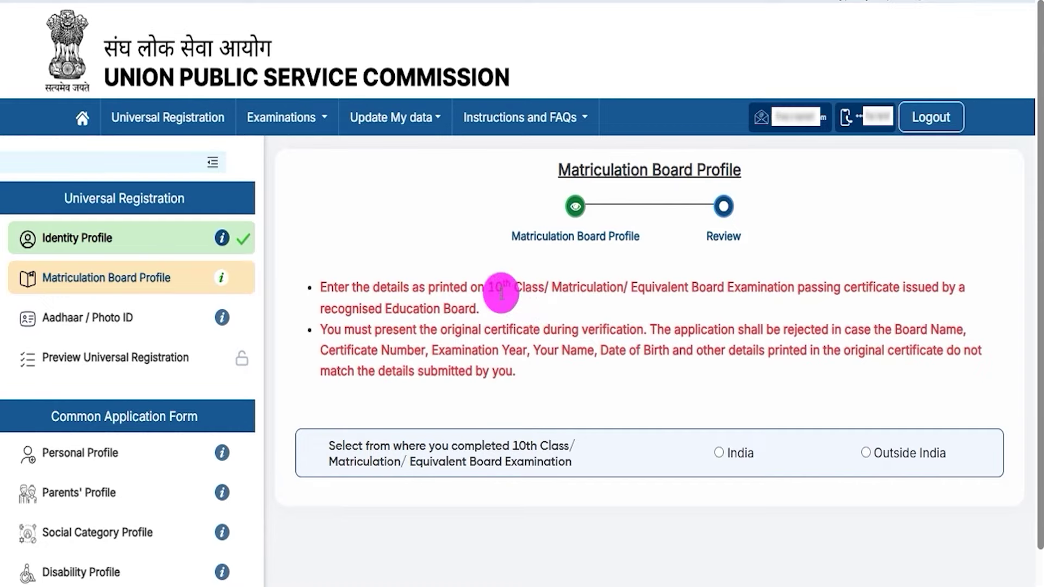
# - Mark the 10th as passed in India, with Uttar Pradesh as passout state and confirmed
pyautogui.moveTo(487, 287); pyautogui.dragTo(569, 288)
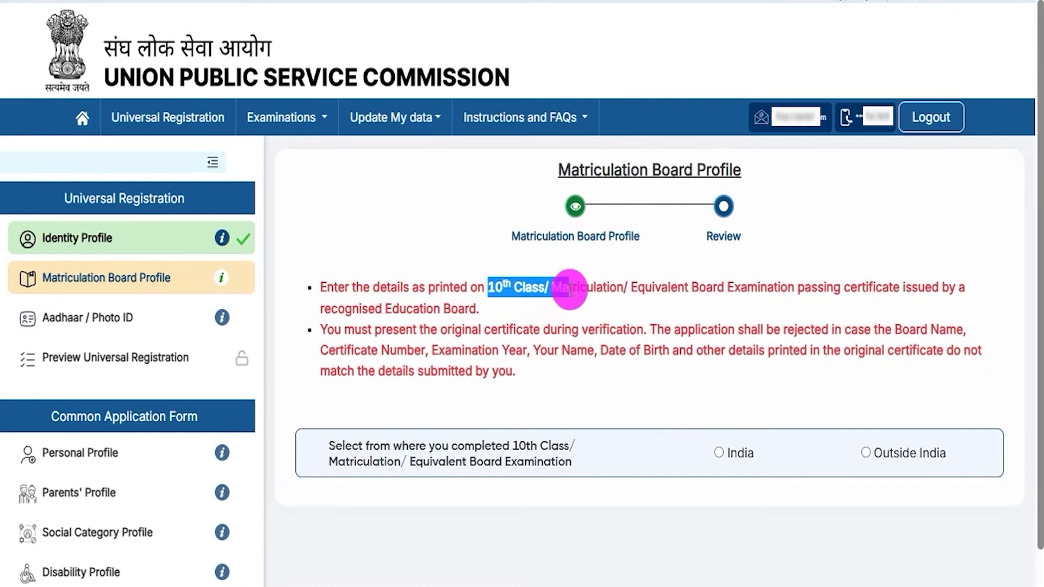
pyautogui.moveTo(364, 445); pyautogui.dragTo(525, 446)
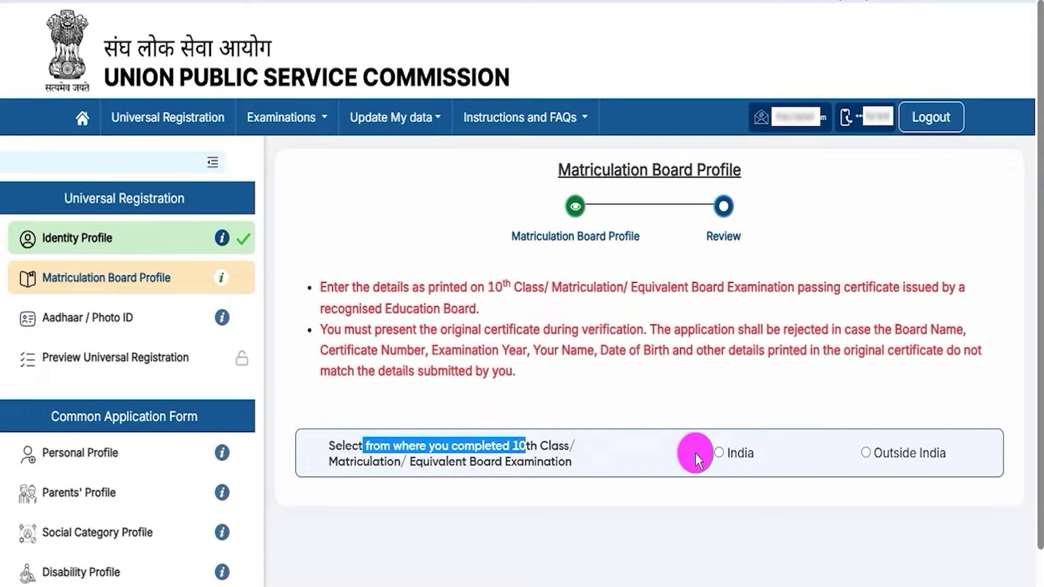
pyautogui.click(718, 453)
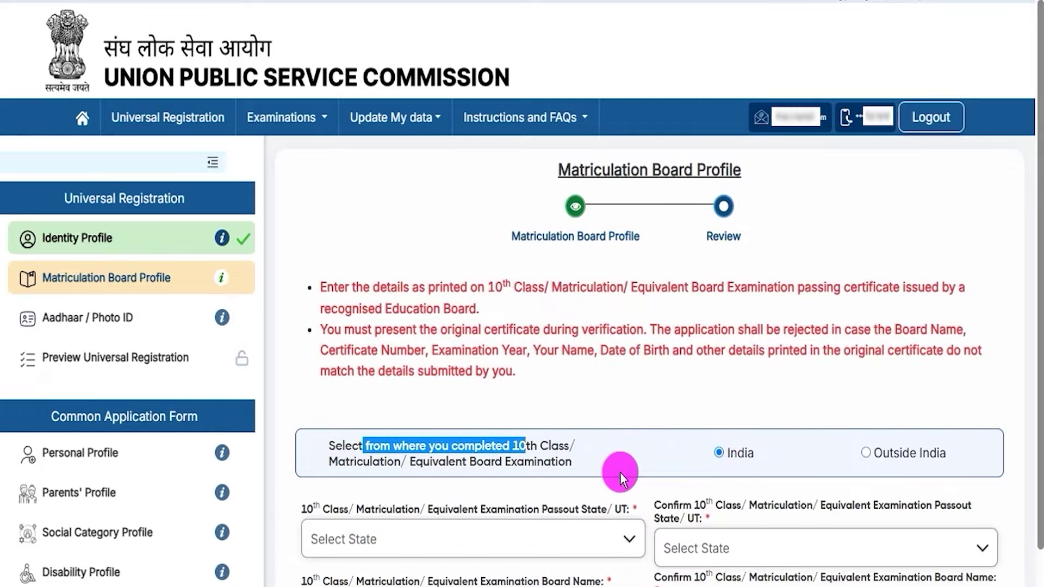
pyautogui.scroll(-5, 604, 435)
pyautogui.moveTo(323, 259); pyautogui.dragTo(540, 260)
pyautogui.click(596, 258)
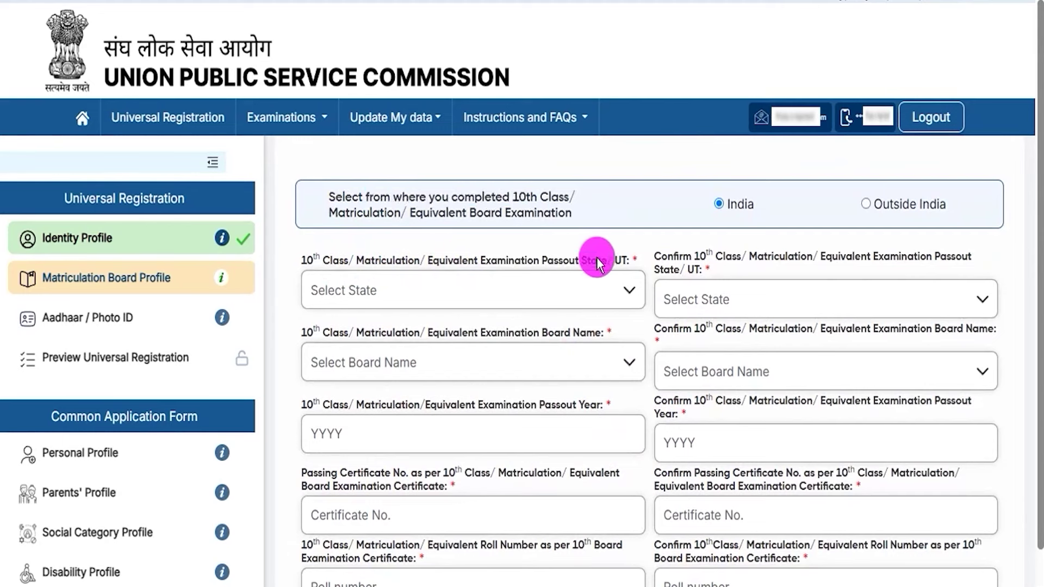
pyautogui.click(476, 289)
pyautogui.scroll(-15, 461, 381)
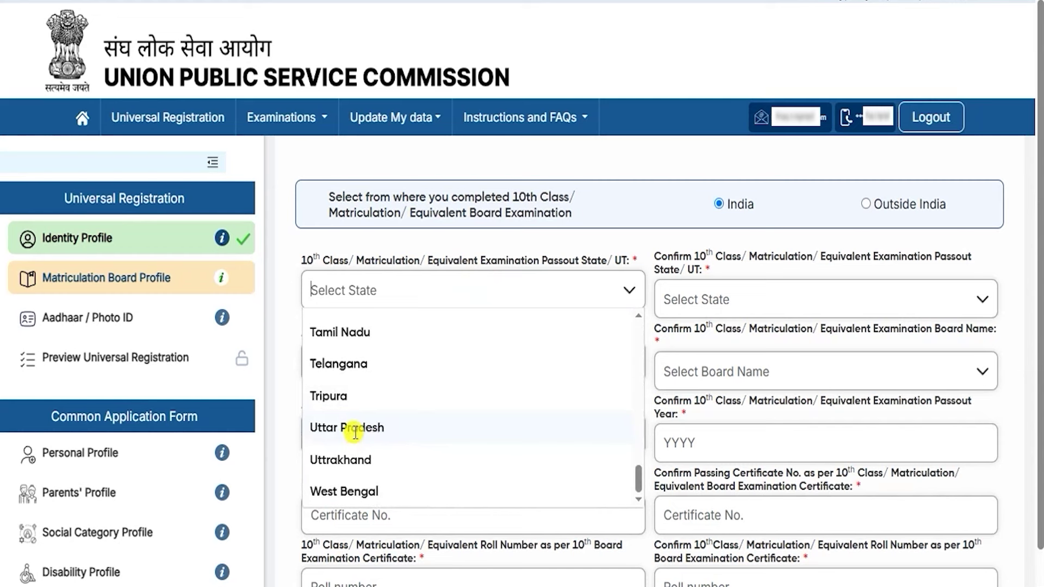
pyautogui.click(379, 434)
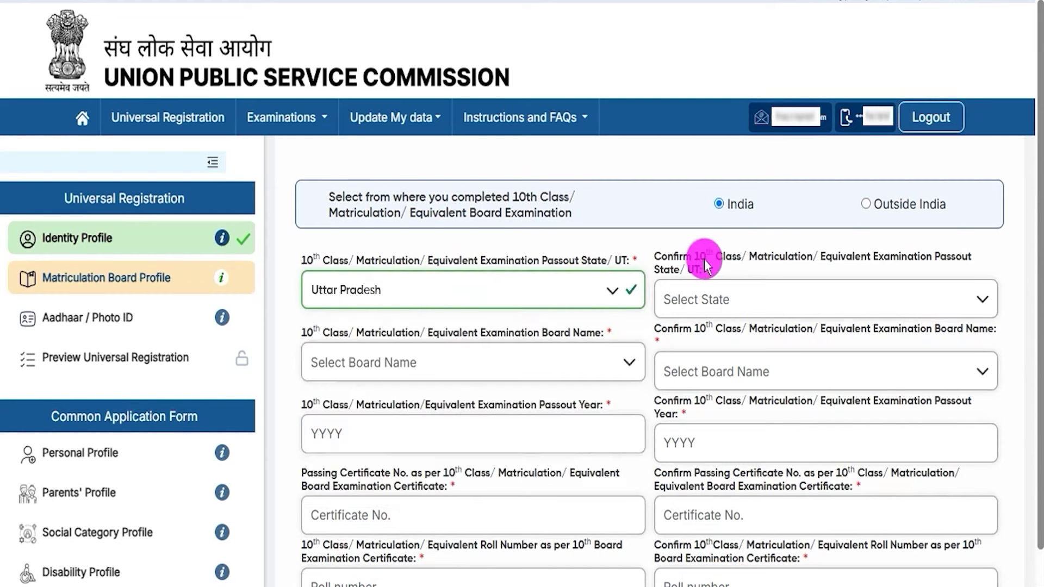
pyautogui.click(744, 297)
pyautogui.scroll(-10, 733, 408)
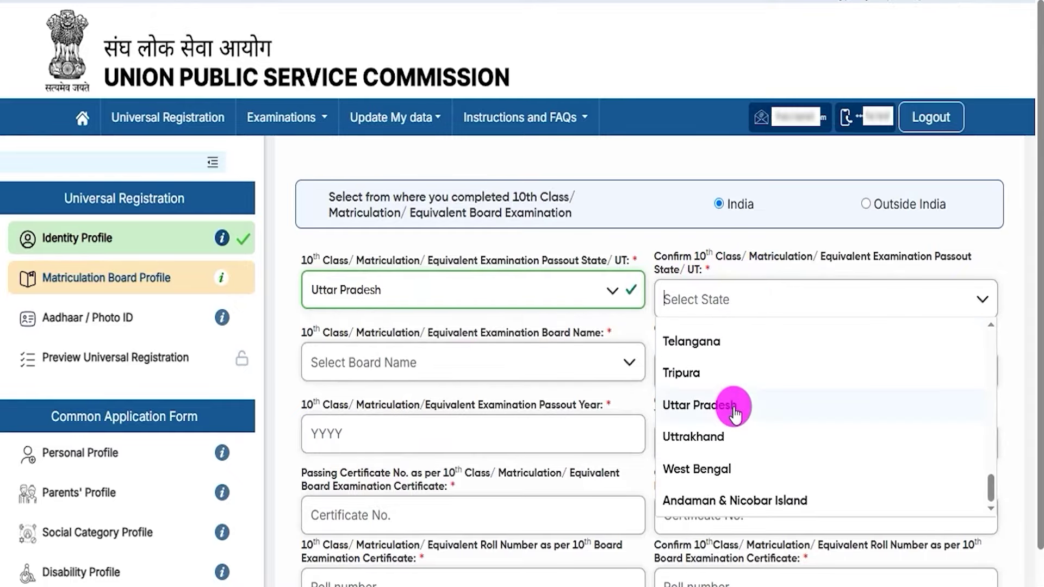
pyautogui.click(699, 409)
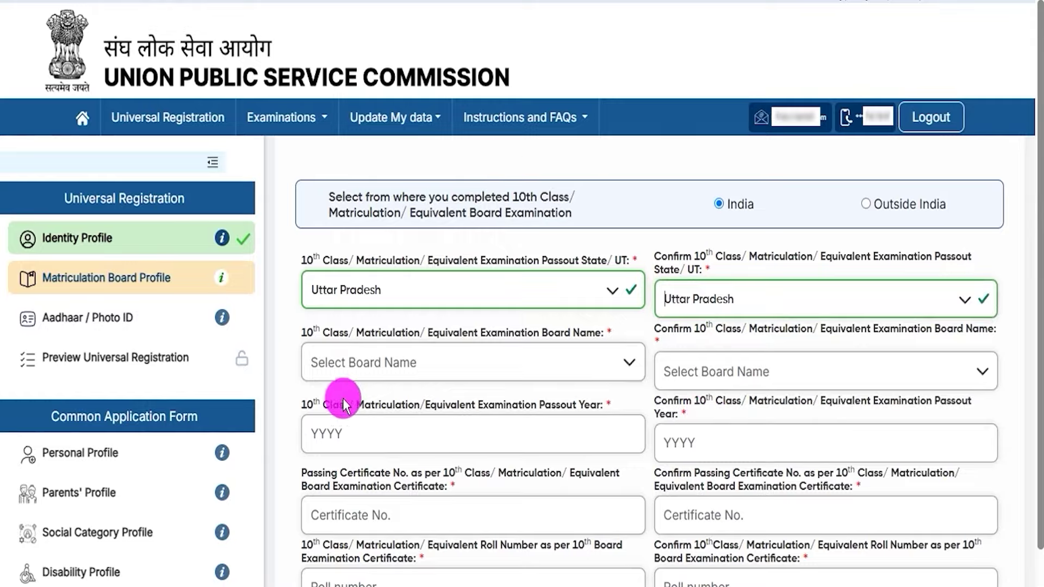
# - Choose Central Board of Secondary Education in both Board Name dropdowns
pyautogui.moveTo(322, 333); pyautogui.dragTo(572, 329)
pyautogui.click(523, 347)
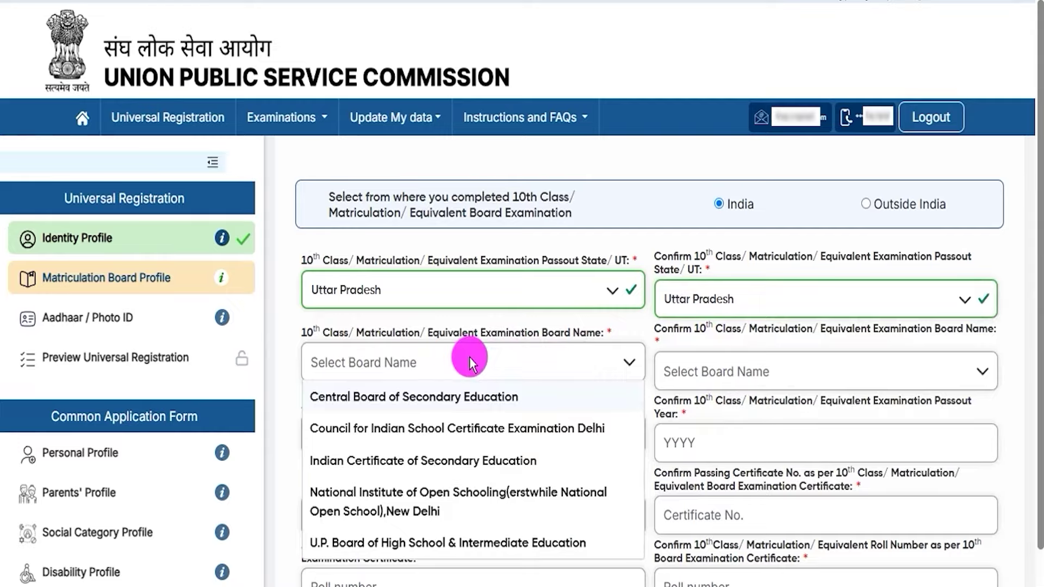
pyautogui.click(407, 397)
pyautogui.click(734, 371)
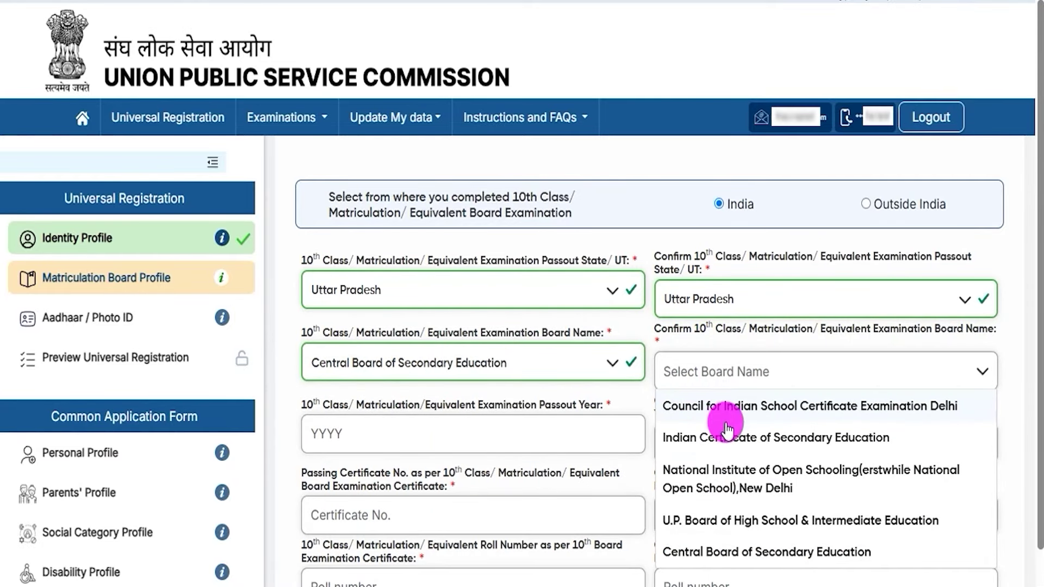
pyautogui.click(701, 552)
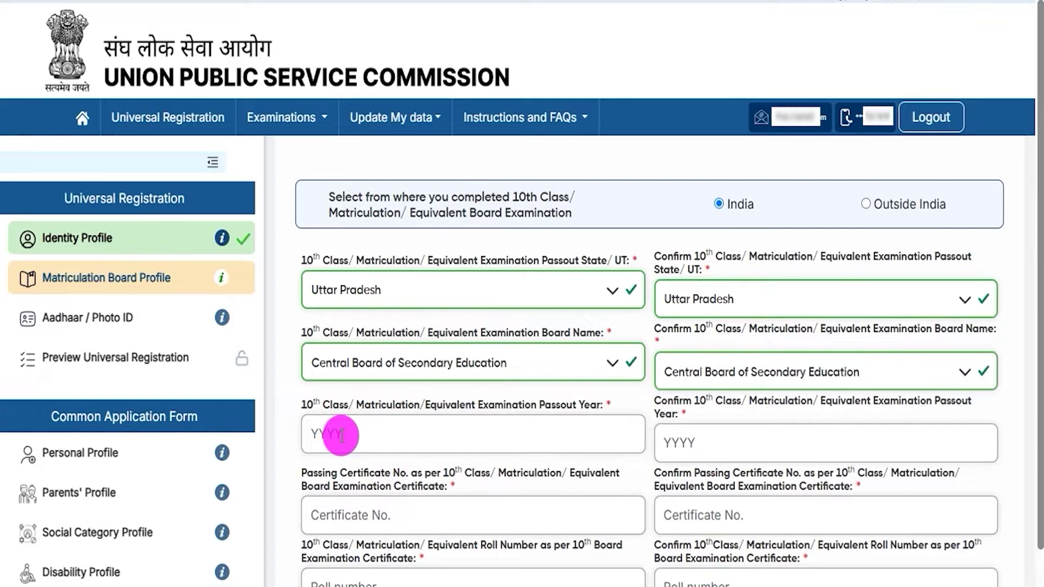
# - Go through the passout year, certificate number, roll number and certificate issue date fields
pyautogui.click(664, 394)
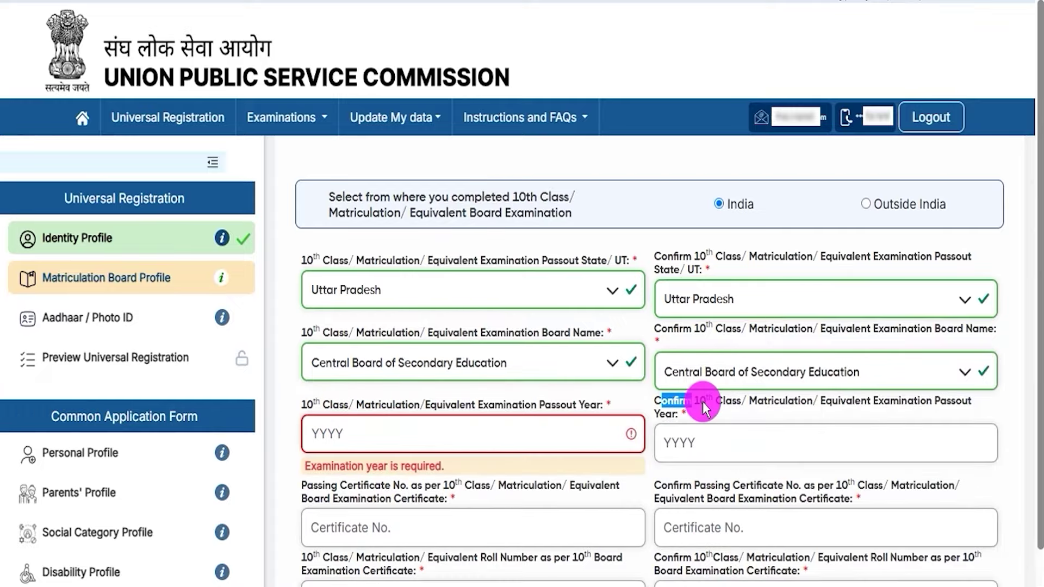
pyautogui.scroll(-3, 443, 424)
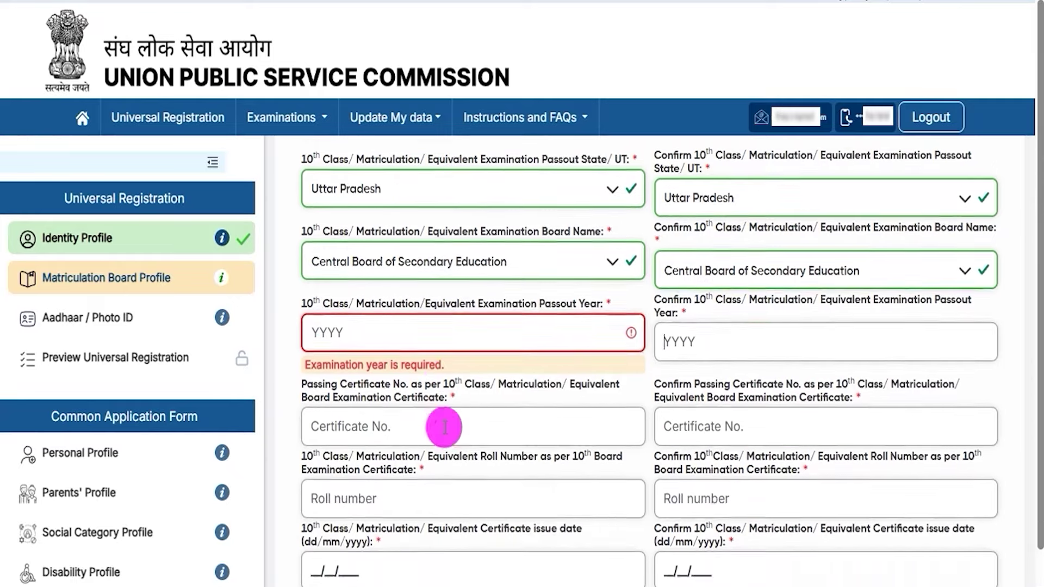
pyautogui.click(344, 319)
pyautogui.moveTo(332, 314); pyautogui.dragTo(420, 333)
pyautogui.click(343, 330)
pyautogui.click(421, 340)
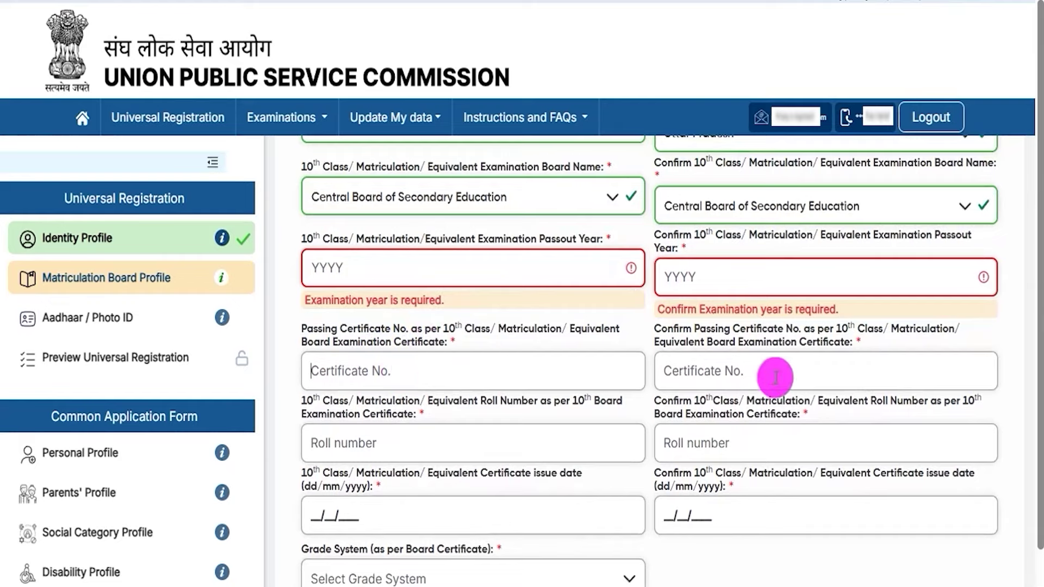
pyautogui.click(776, 373)
pyautogui.scroll(-4, 777, 370)
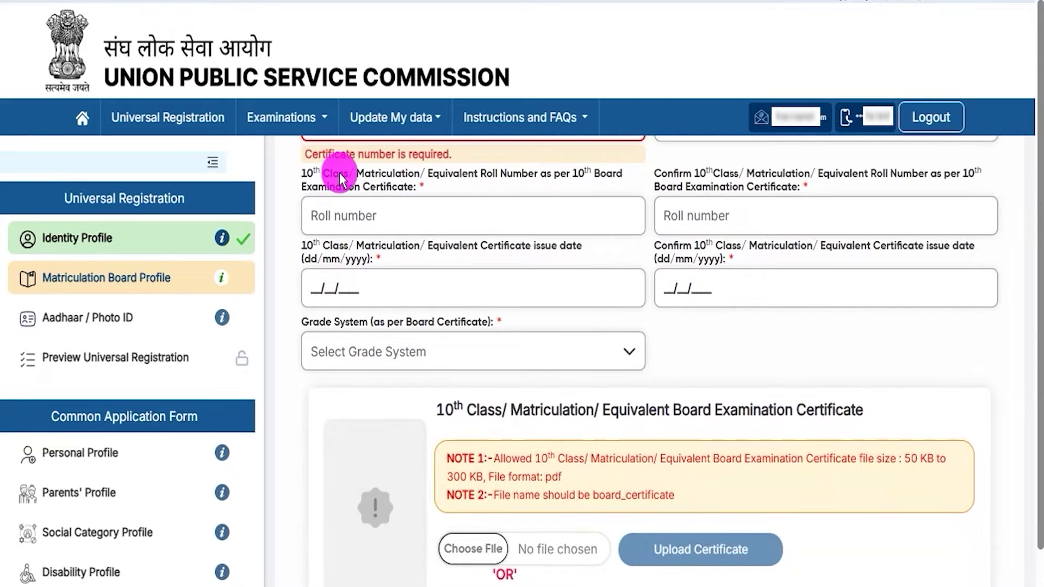
pyautogui.moveTo(302, 173); pyautogui.dragTo(513, 173)
pyautogui.click(384, 213)
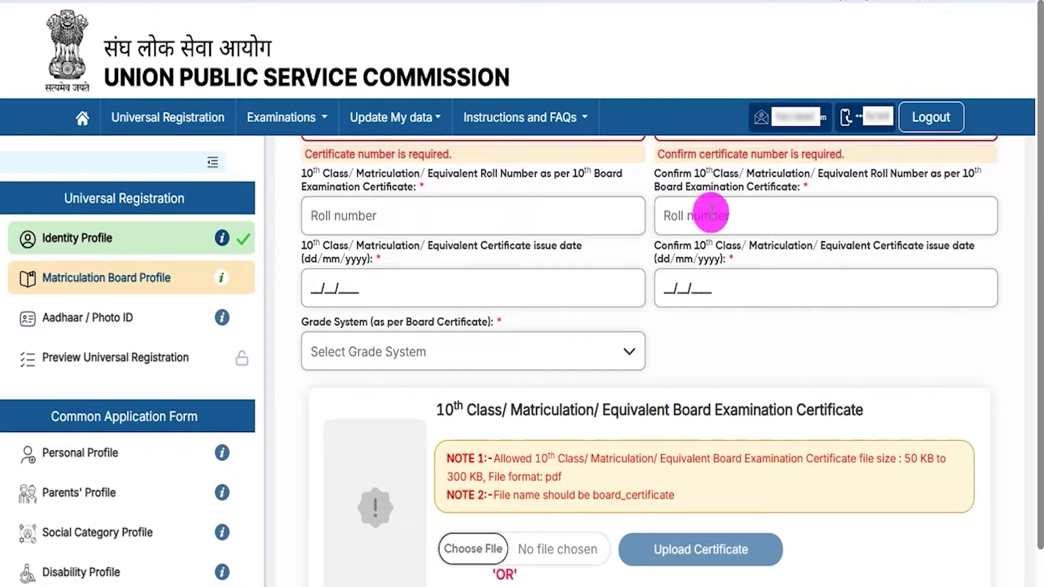
pyautogui.click(710, 213)
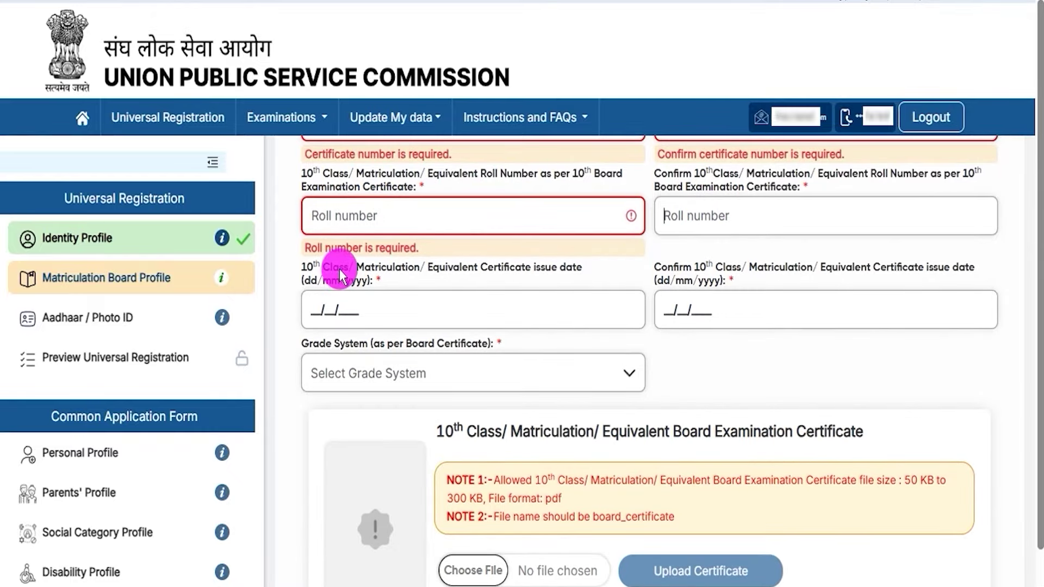
pyautogui.moveTo(335, 268); pyautogui.dragTo(409, 267)
pyautogui.click(416, 266)
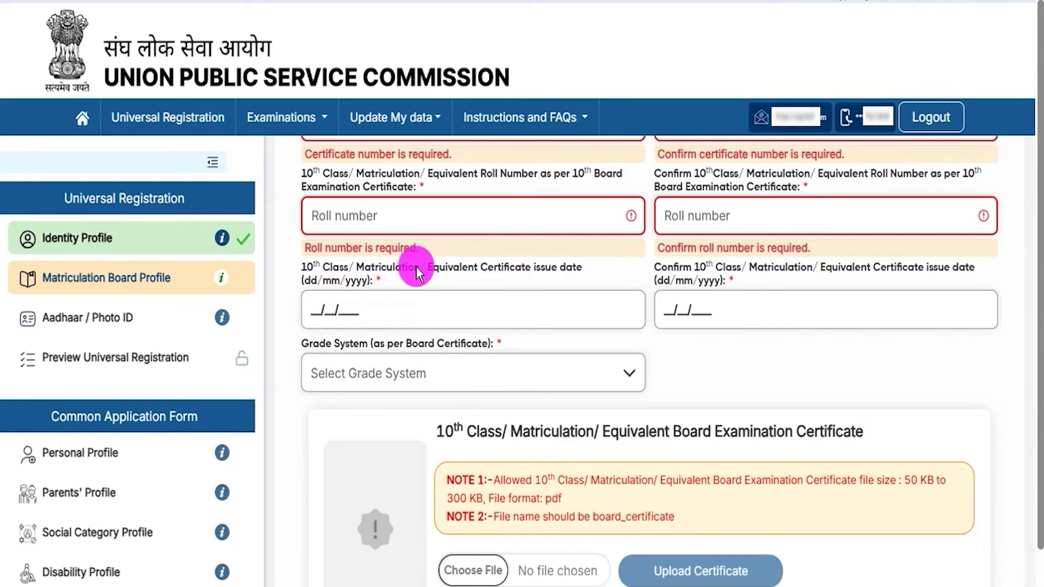
pyautogui.click(332, 310)
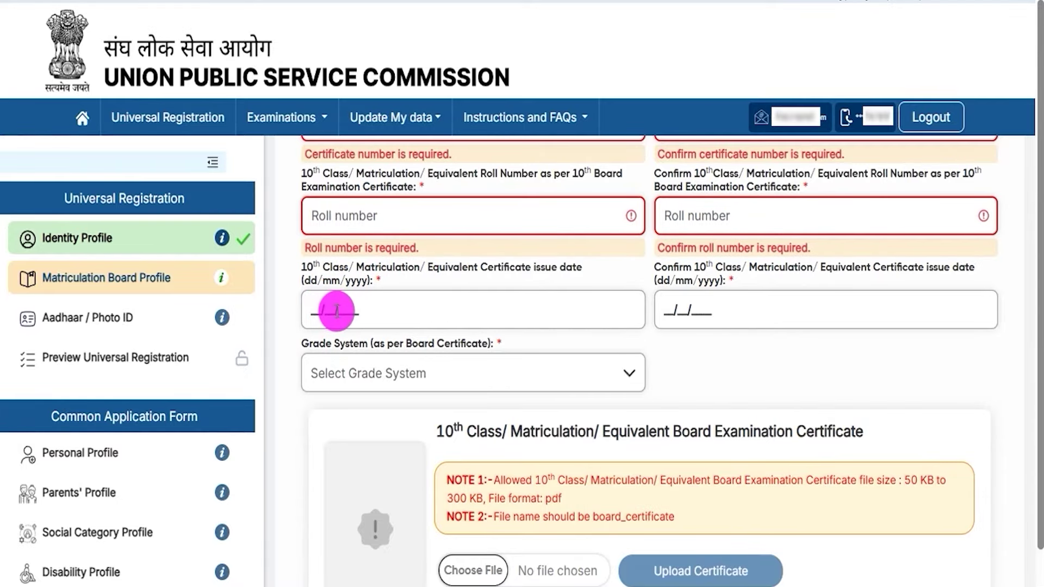
pyautogui.click(343, 311)
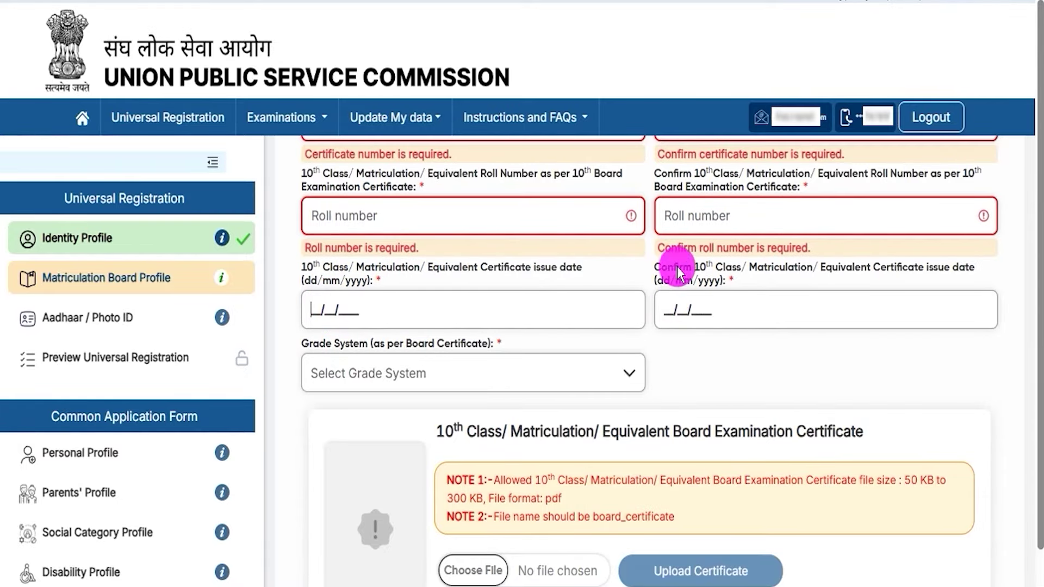
pyautogui.click(701, 262)
pyautogui.click(674, 310)
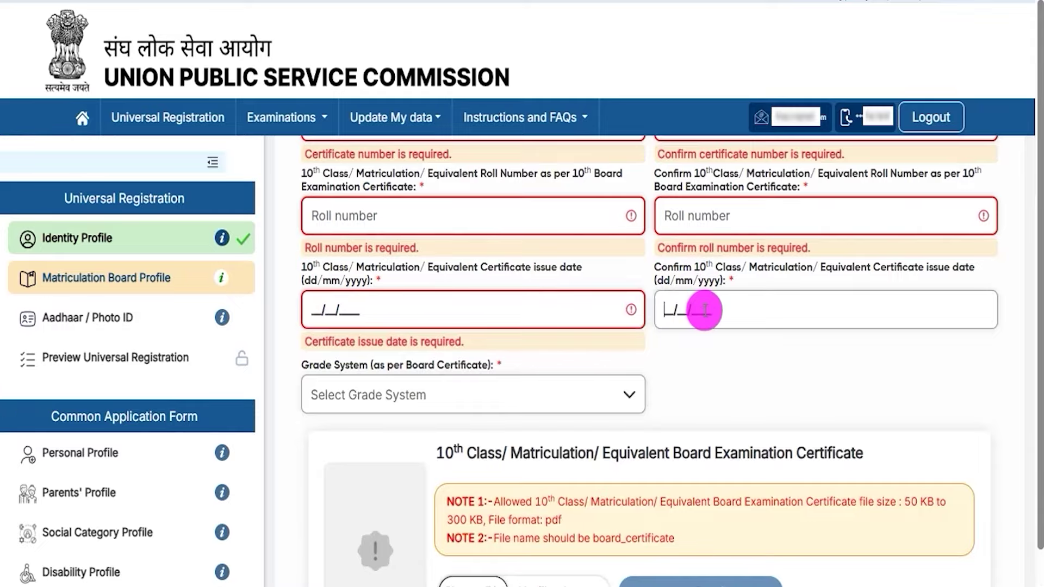
# - Set Grade System to Percentage(%) Marks and enter 60 as the percentage of marks
pyautogui.click(465, 398)
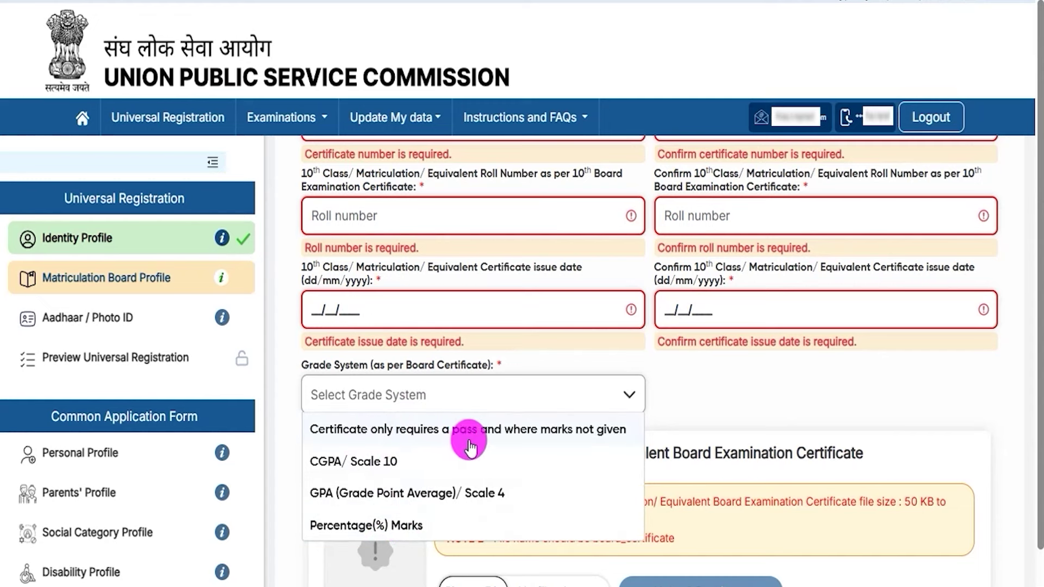
pyautogui.click(391, 525)
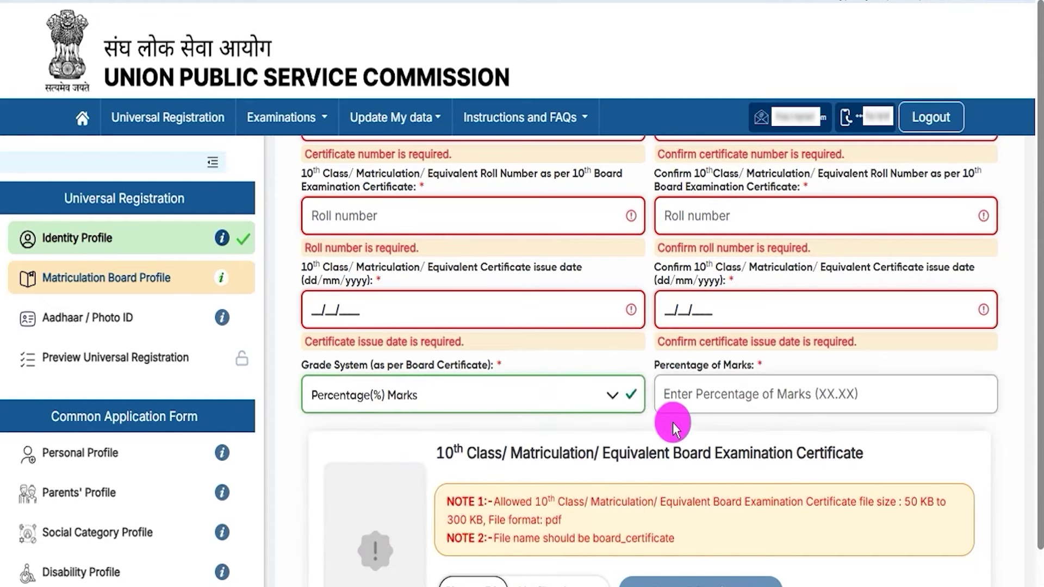
pyautogui.click(683, 391)
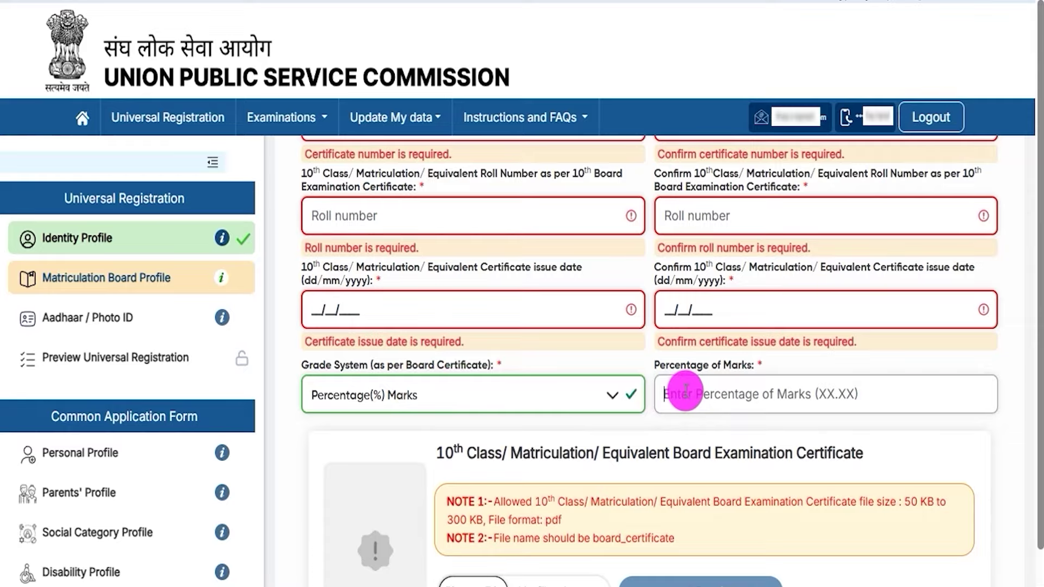
pyautogui.write('60.00')
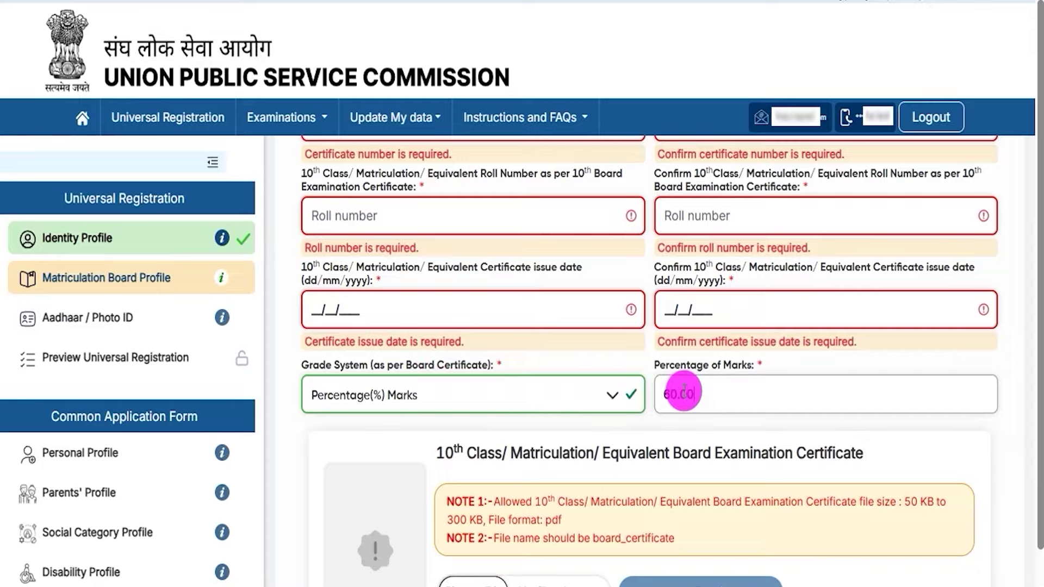
pyautogui.click(547, 435)
pyautogui.scroll(-3, 548, 435)
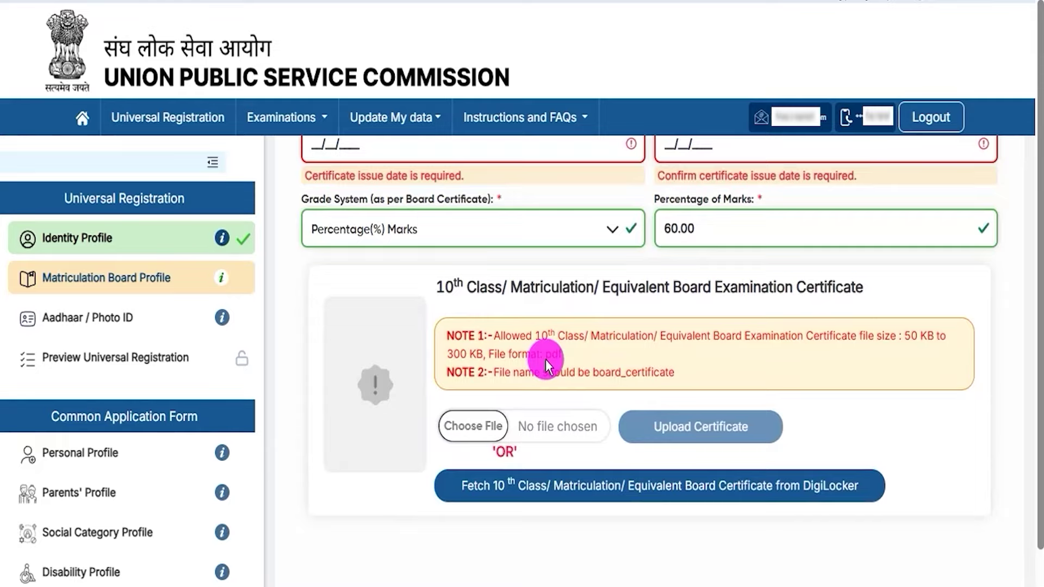
pyautogui.doubleClick(909, 336)
pyautogui.moveTo(454, 351); pyautogui.dragTo(471, 351)
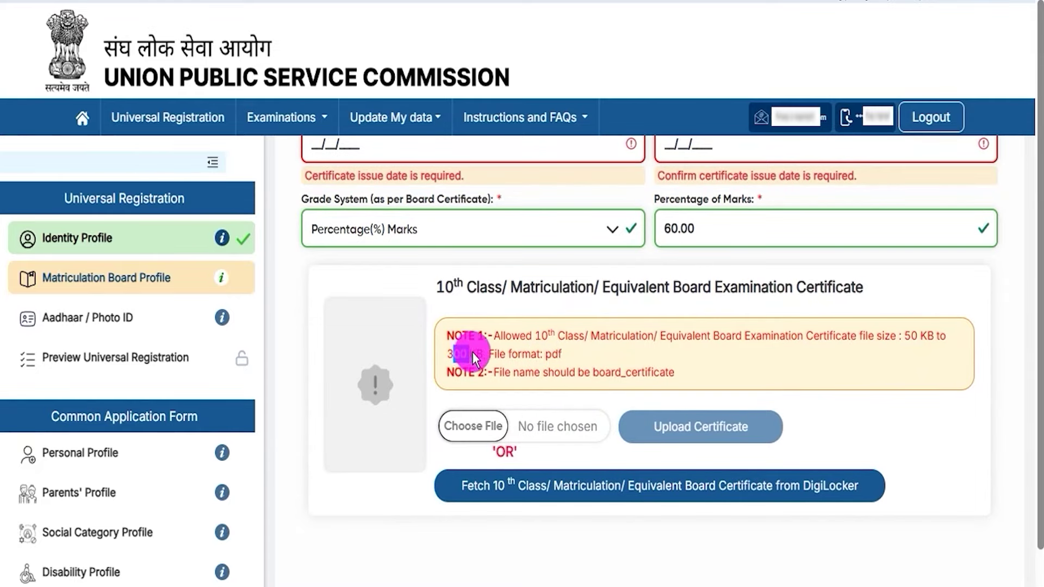
pyautogui.moveTo(545, 351); pyautogui.dragTo(551, 353)
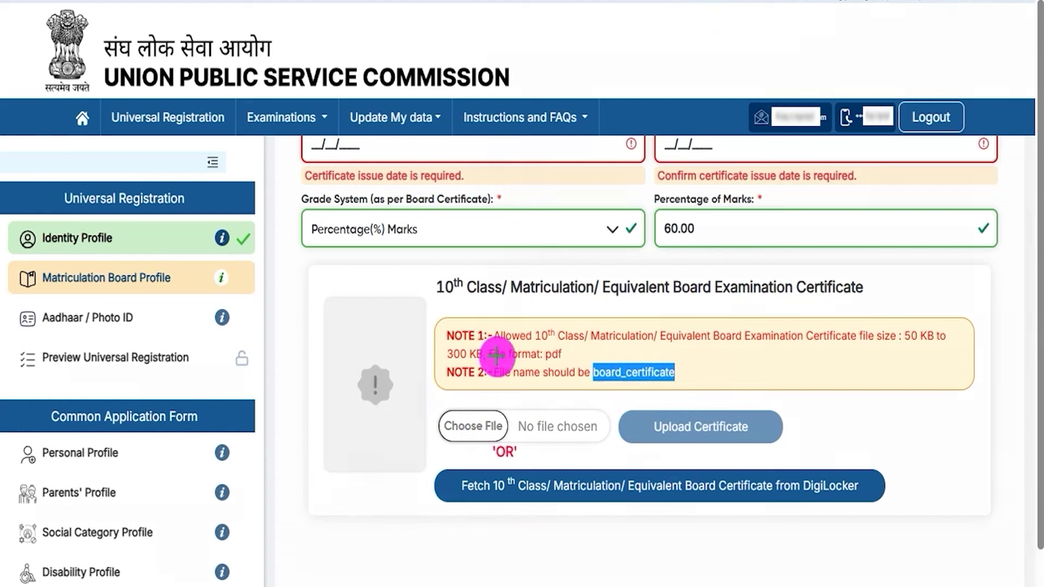
pyautogui.moveTo(494, 417); pyautogui.dragTo(536, 390)
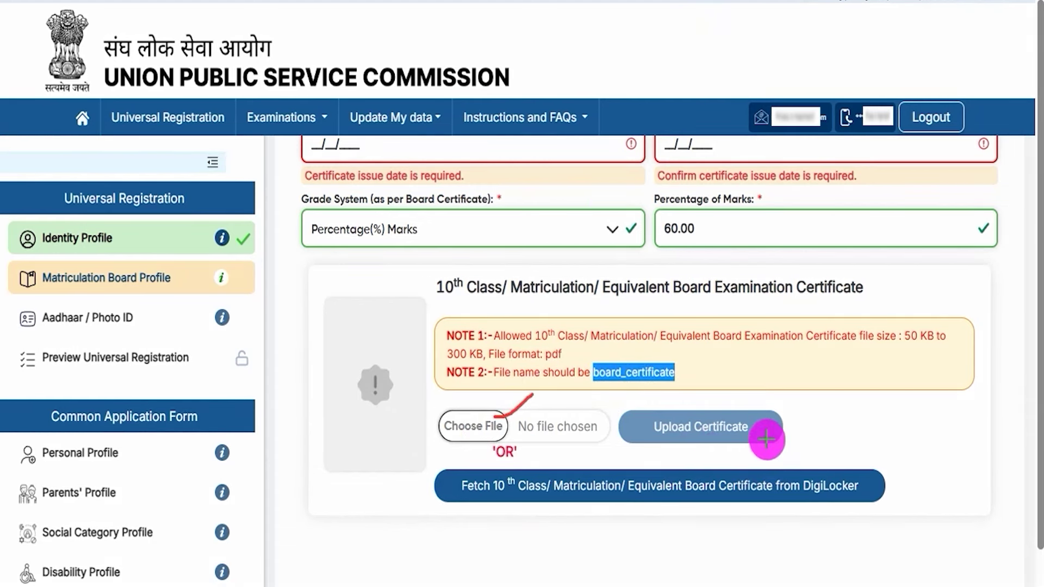
pyautogui.moveTo(758, 425); pyautogui.dragTo(792, 398)
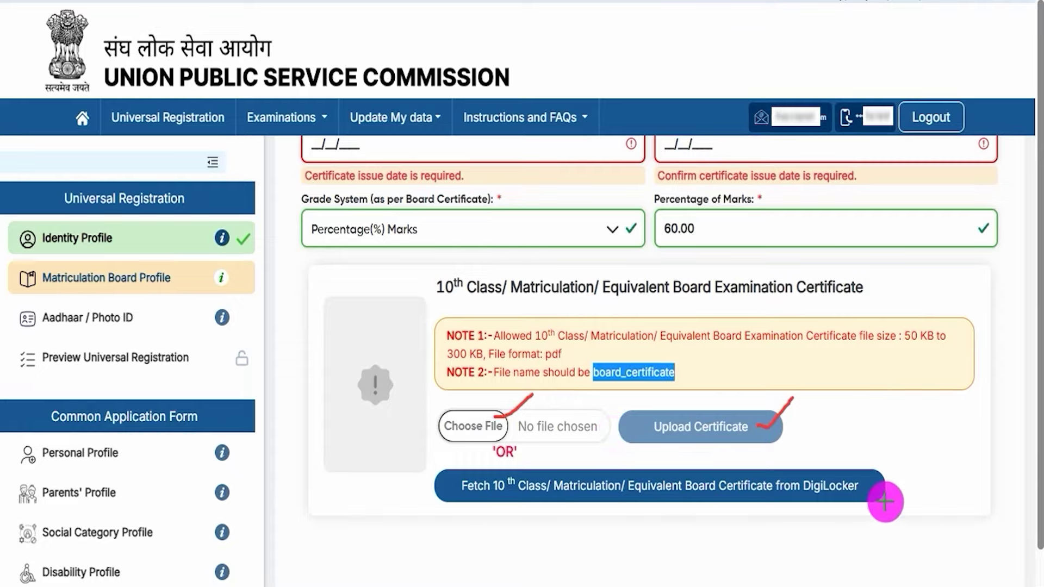
pyautogui.moveTo(867, 493); pyautogui.dragTo(910, 469)
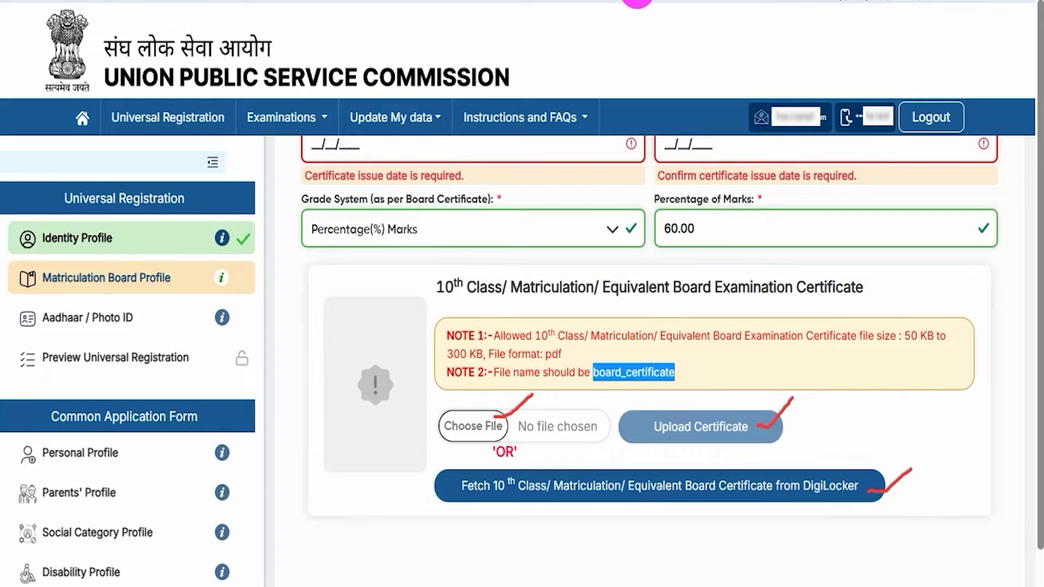
pyautogui.scroll(-3, 622, 452)
# - Tick the truth declaration, then review and submit the Matriculation Board Profile
pyautogui.click(329, 505)
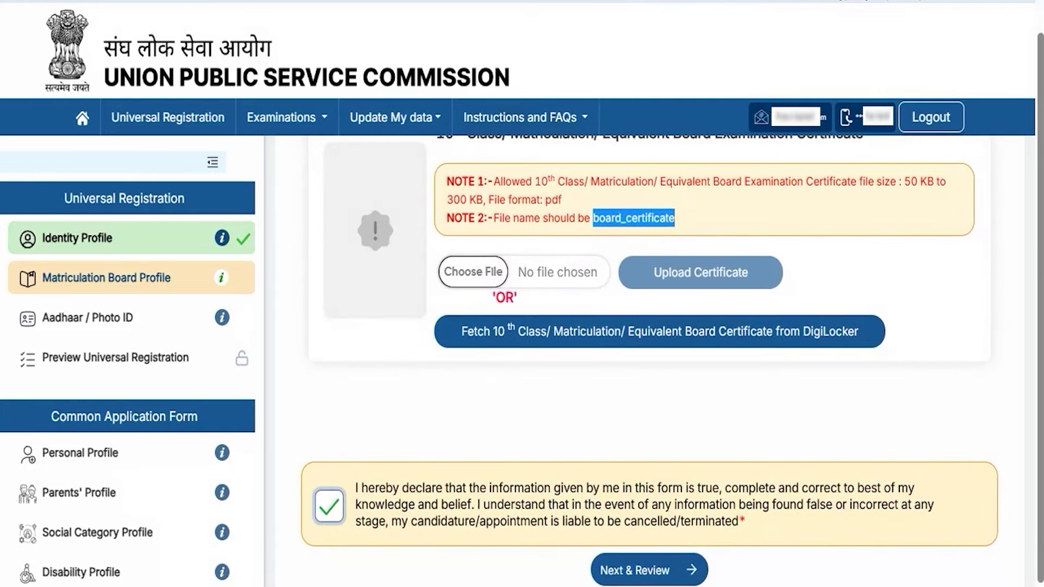
pyautogui.moveTo(927, 569); pyautogui.dragTo(711, 569)
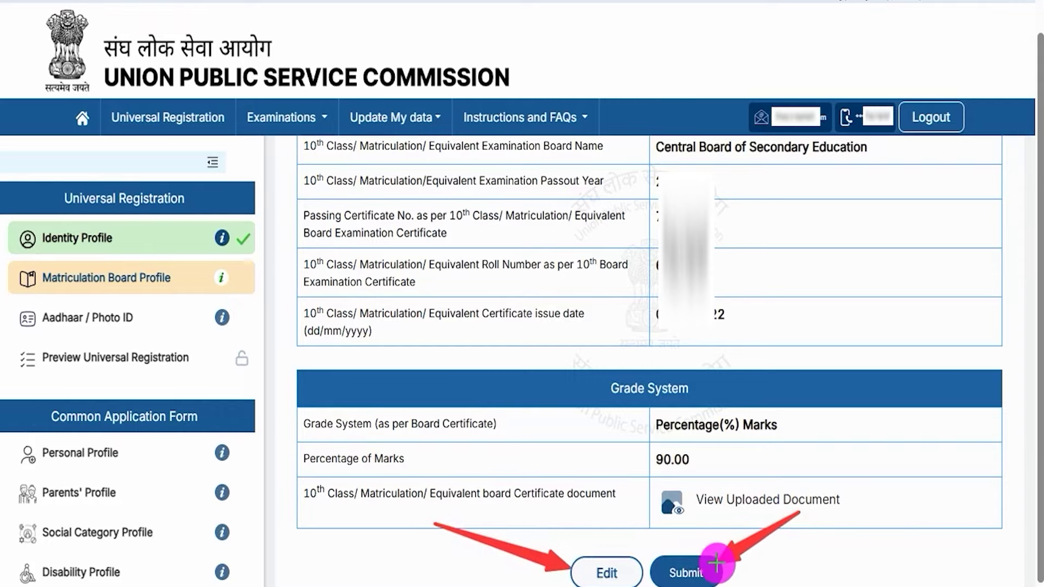
pyautogui.click(686, 572)
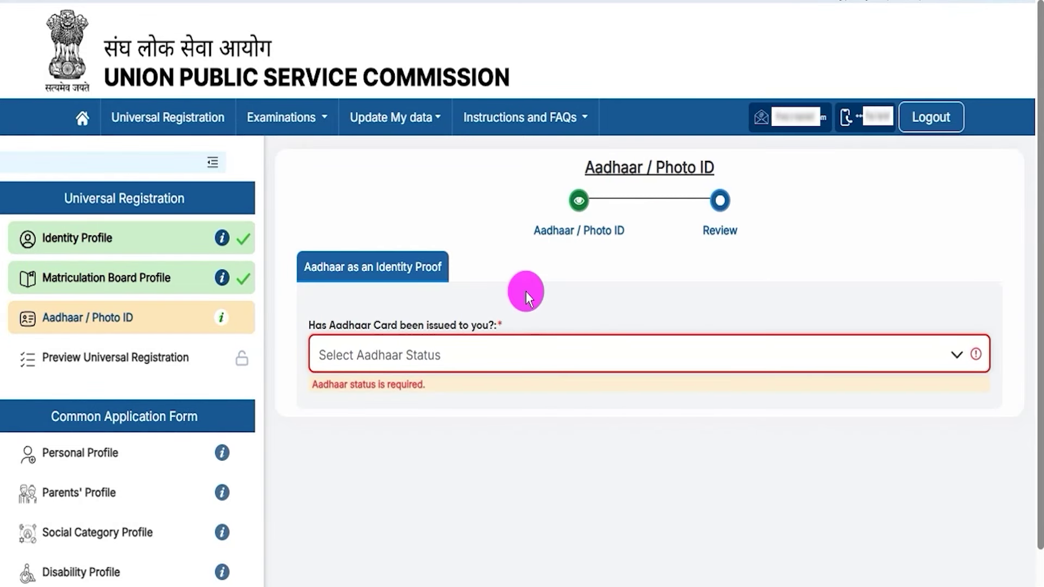
# - Answer that an Aadhaar card has been issued and accept the Aadhaar consent declaration
pyautogui.click(480, 353)
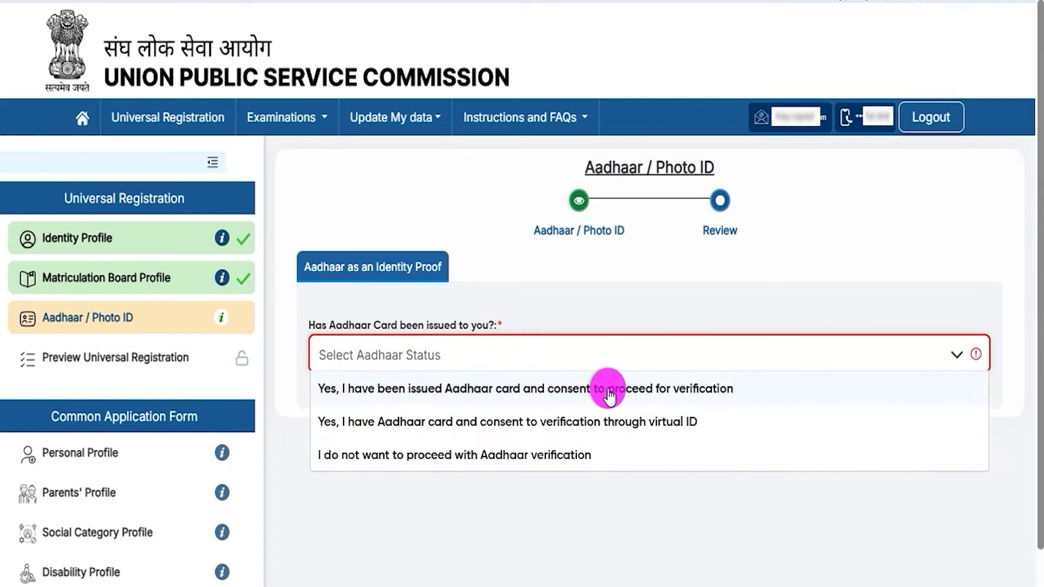
pyautogui.click(699, 392)
pyautogui.click(323, 479)
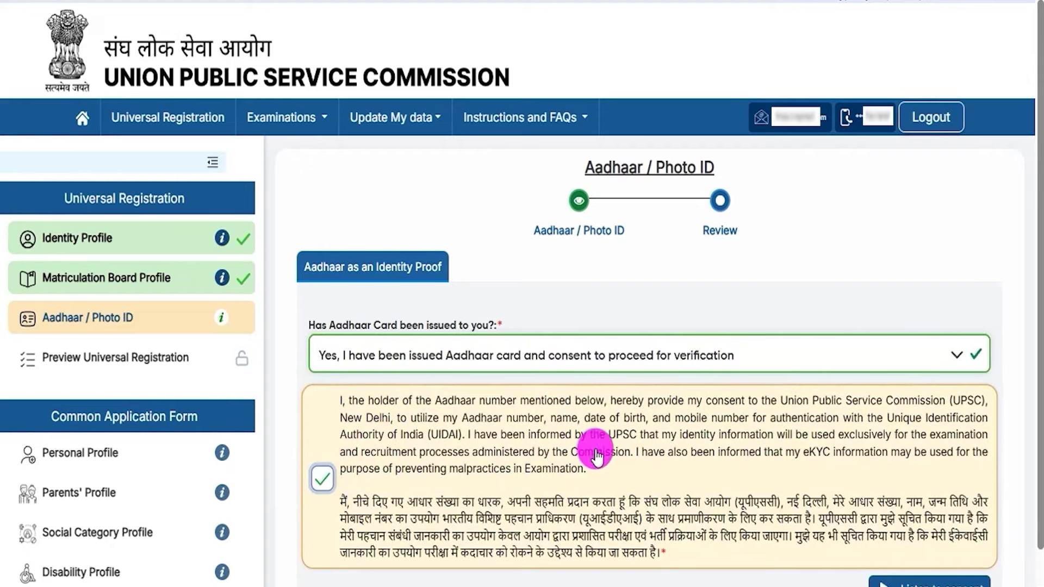
pyautogui.scroll(-5, 597, 454)
# - Visit the Aadhaar Number and CAPTCHA fields, then reopen the Aadhaar status choices
pyautogui.click(334, 413)
pyautogui.scroll(-1, 427, 458)
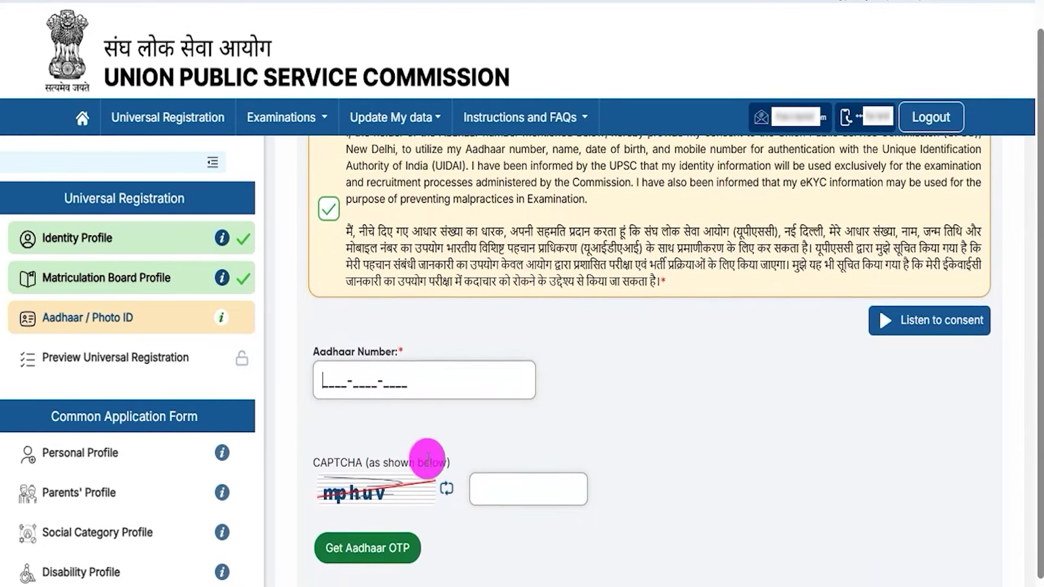
pyautogui.click(509, 491)
pyautogui.scroll(-1, 587, 451)
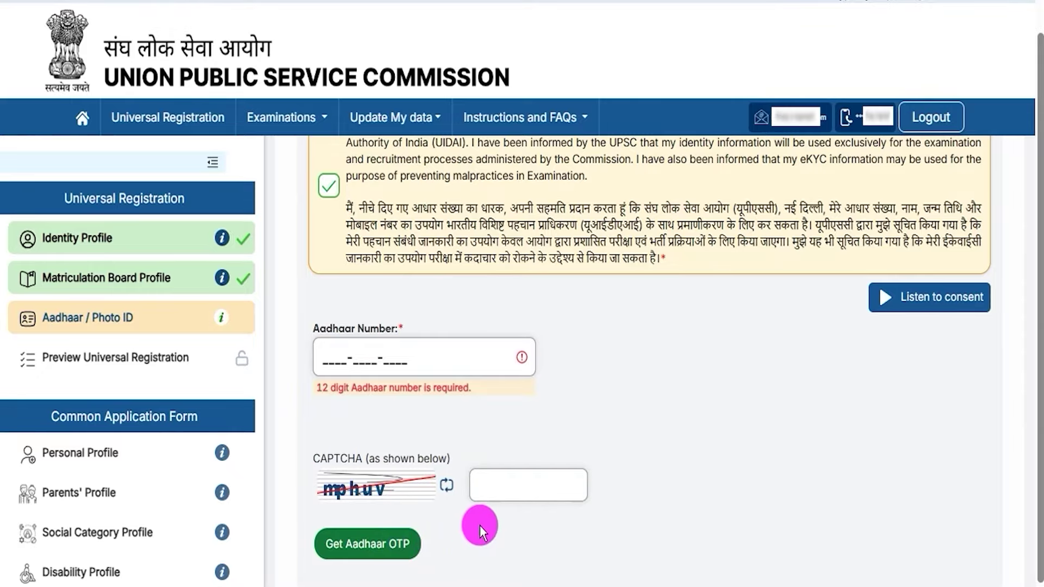
pyautogui.scroll(5, 480, 525)
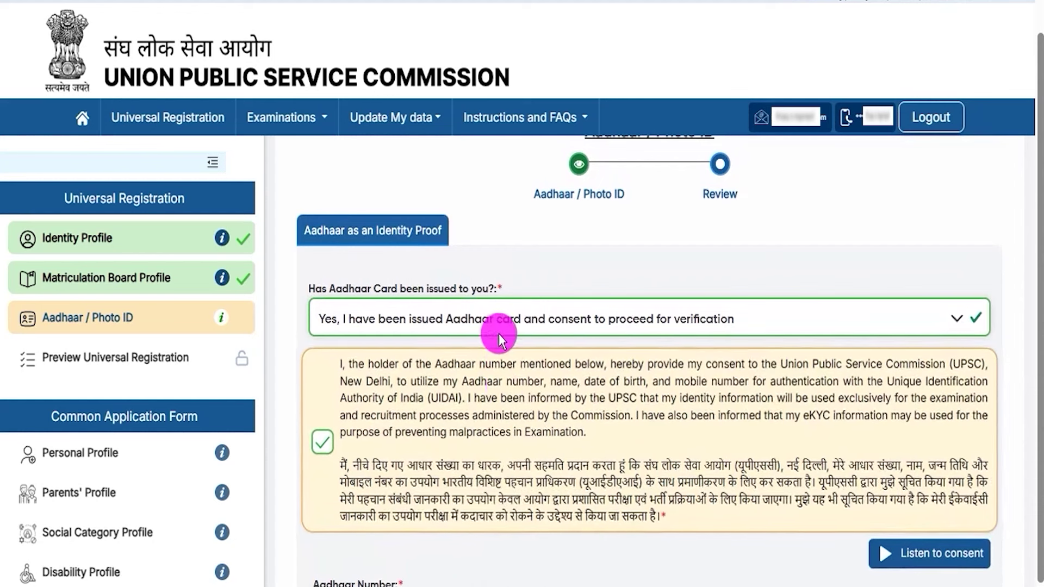
pyautogui.click(459, 322)
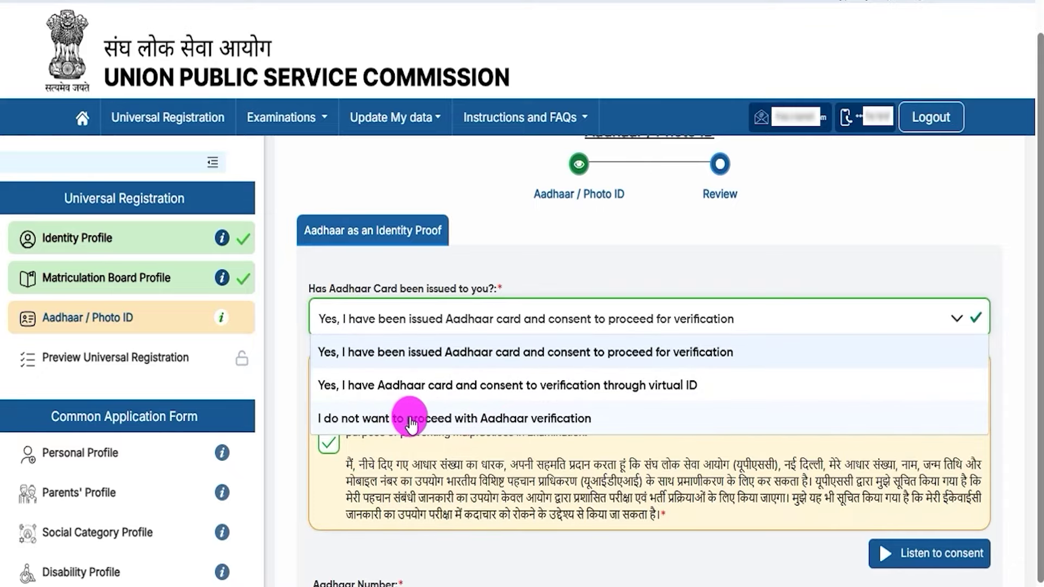
# - Opt out of Aadhaar verification, acknowledge the notice and continue to the Photo ID step
pyautogui.click(492, 419)
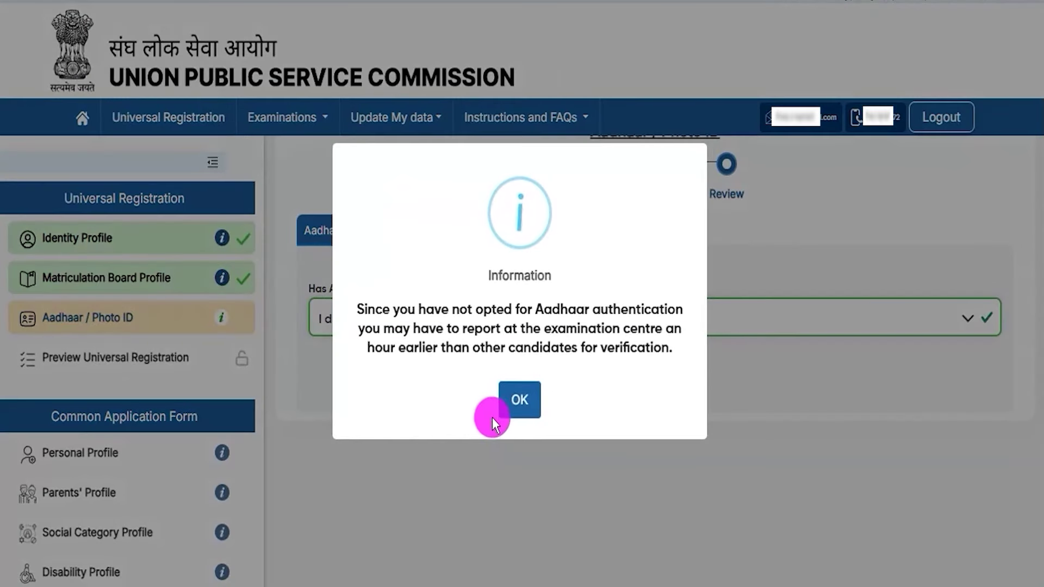
pyautogui.click(513, 405)
pyautogui.click(640, 384)
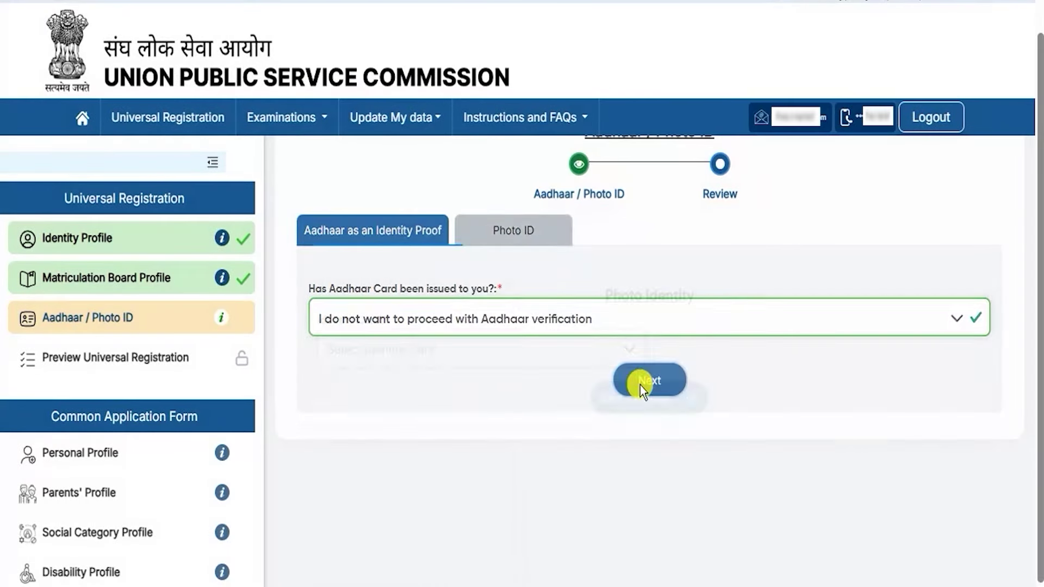
# - Choose Valid PAN Card as identity card and note the size, jpg format and id_card name rules
pyautogui.click(406, 353)
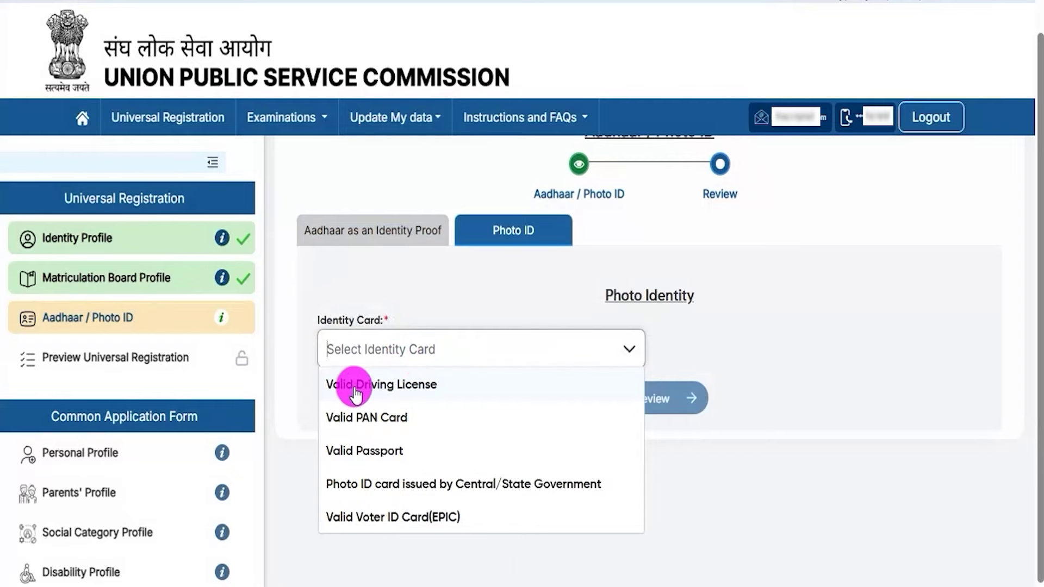
pyautogui.click(409, 419)
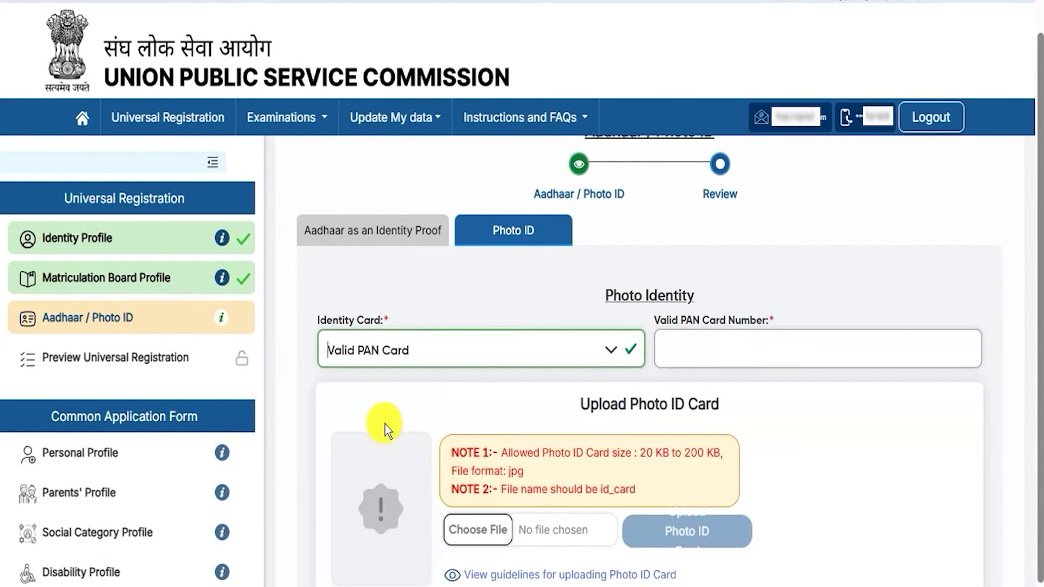
pyautogui.click(686, 349)
pyautogui.scroll(-2, 833, 452)
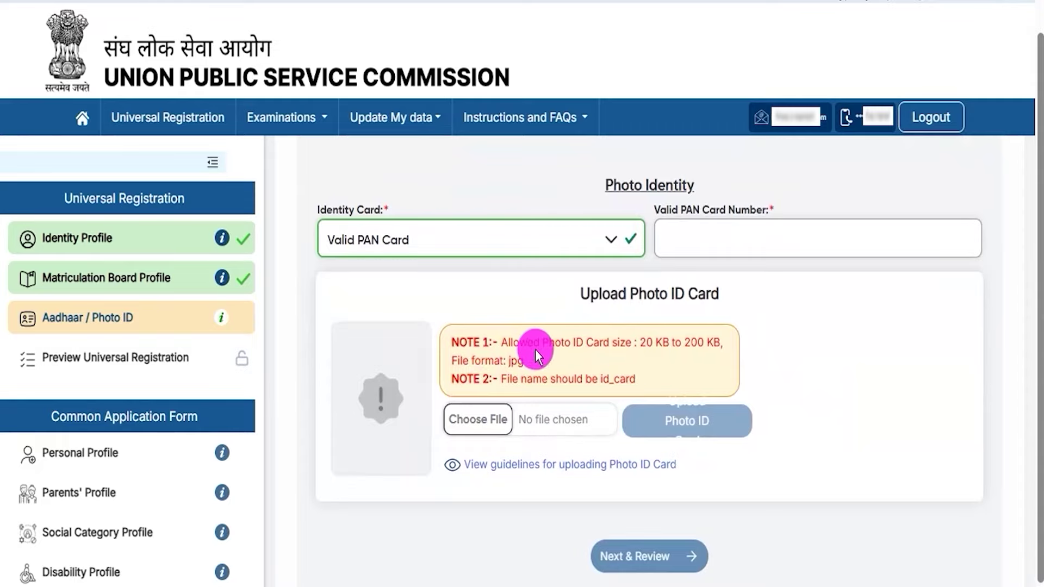
pyautogui.moveTo(581, 343); pyautogui.dragTo(655, 364)
pyautogui.moveTo(486, 377); pyautogui.dragTo(502, 380)
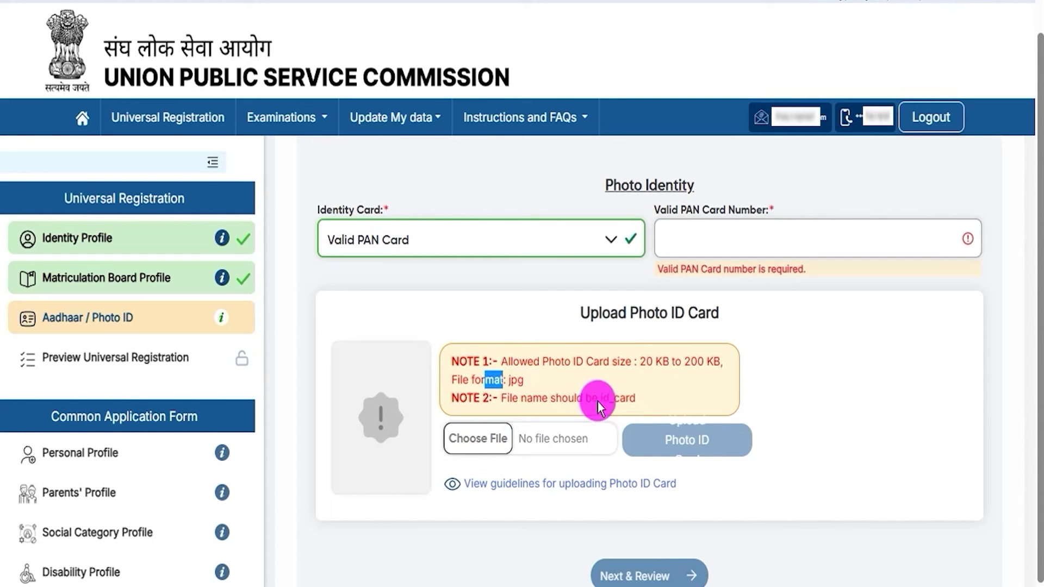
pyautogui.moveTo(598, 399); pyautogui.dragTo(609, 403)
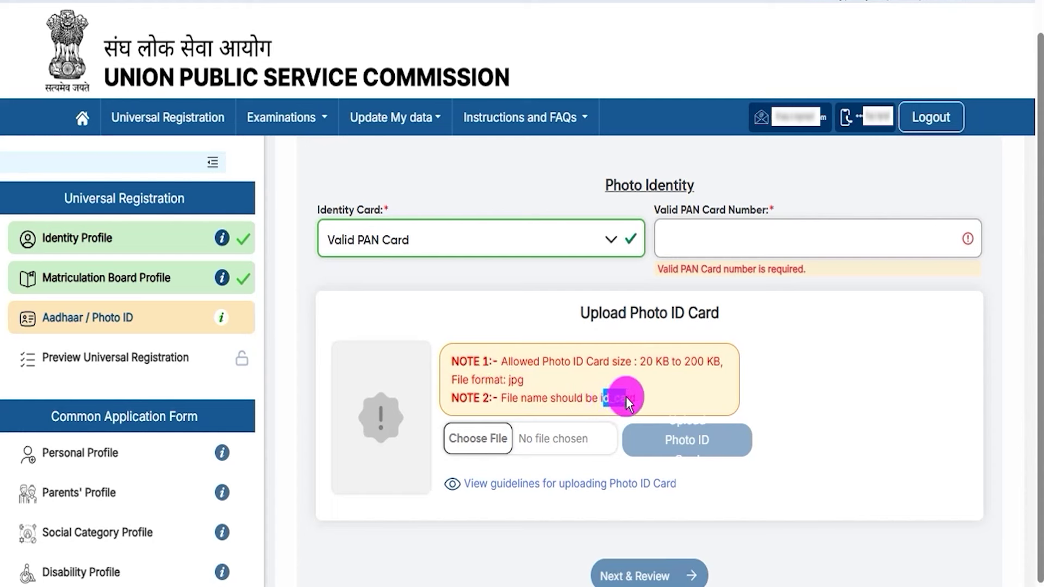
pyautogui.moveTo(510, 381); pyautogui.dragTo(525, 380)
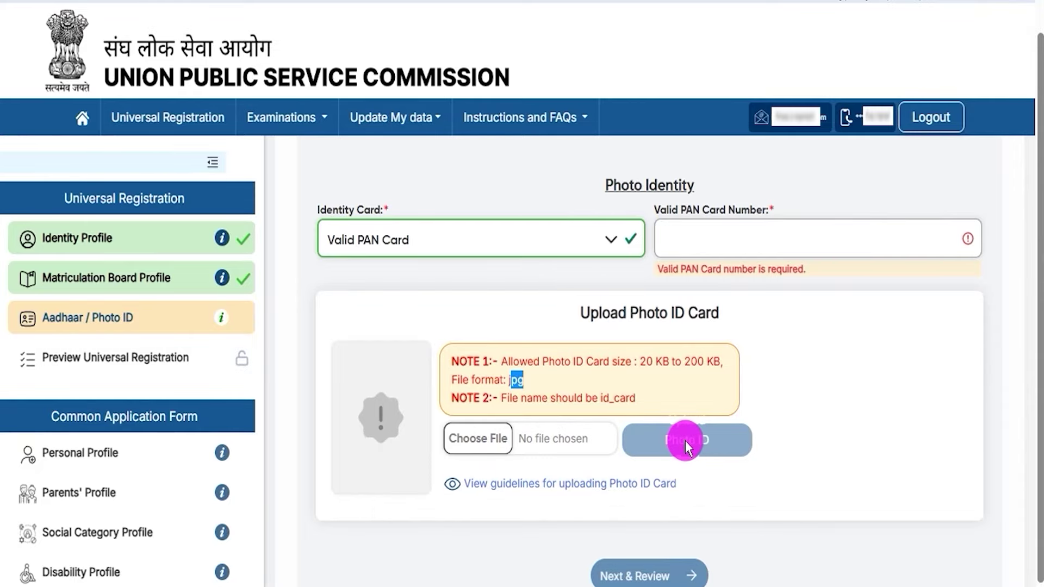
pyautogui.scroll(2, 690, 438)
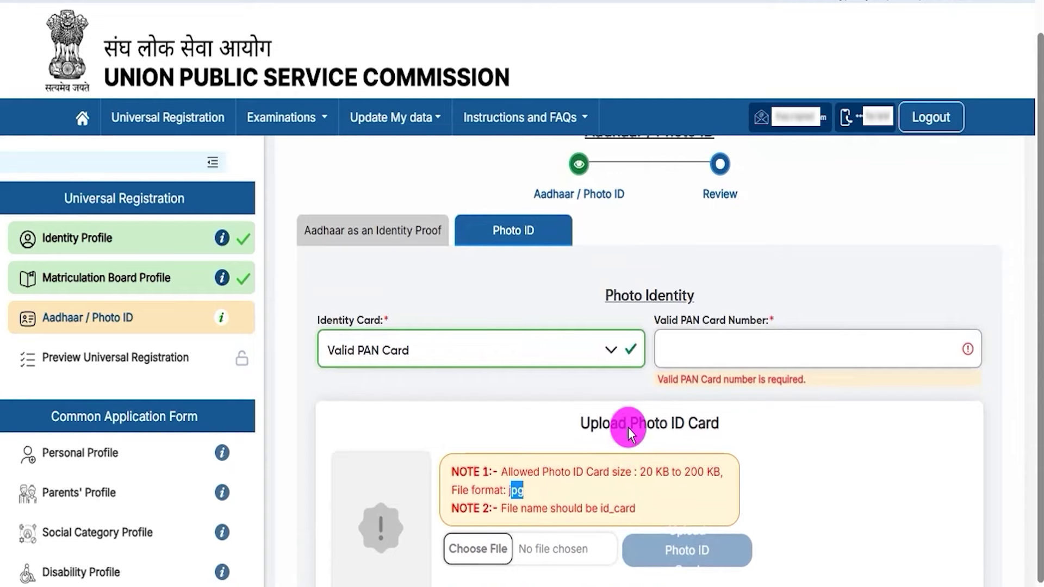
# - Switch between the Photo ID and Aadhaar sections, then open the Aadhaar issuance answers
pyautogui.click(416, 240)
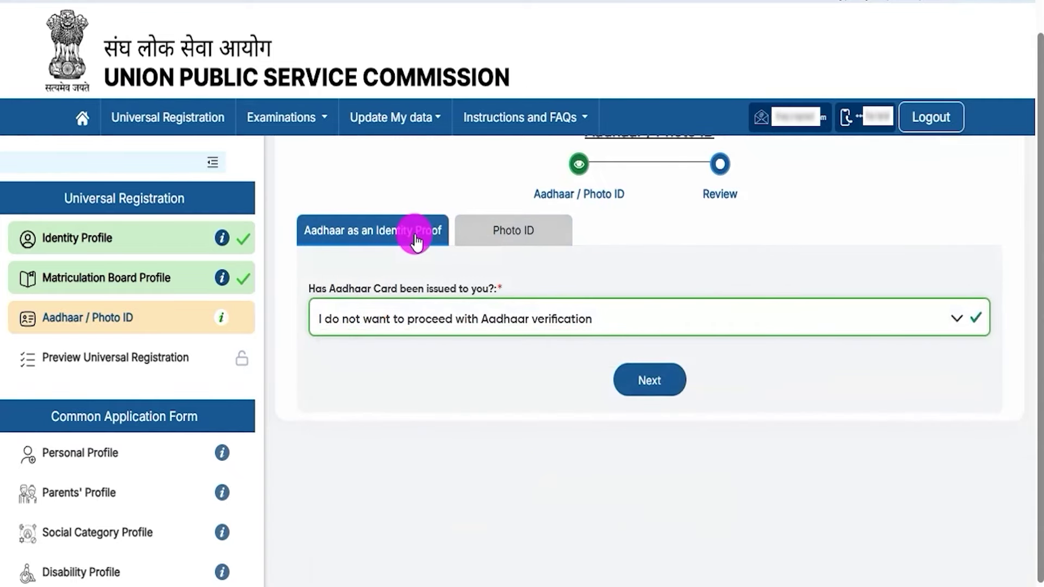
pyautogui.scroll(1, 462, 345)
pyautogui.click(497, 272)
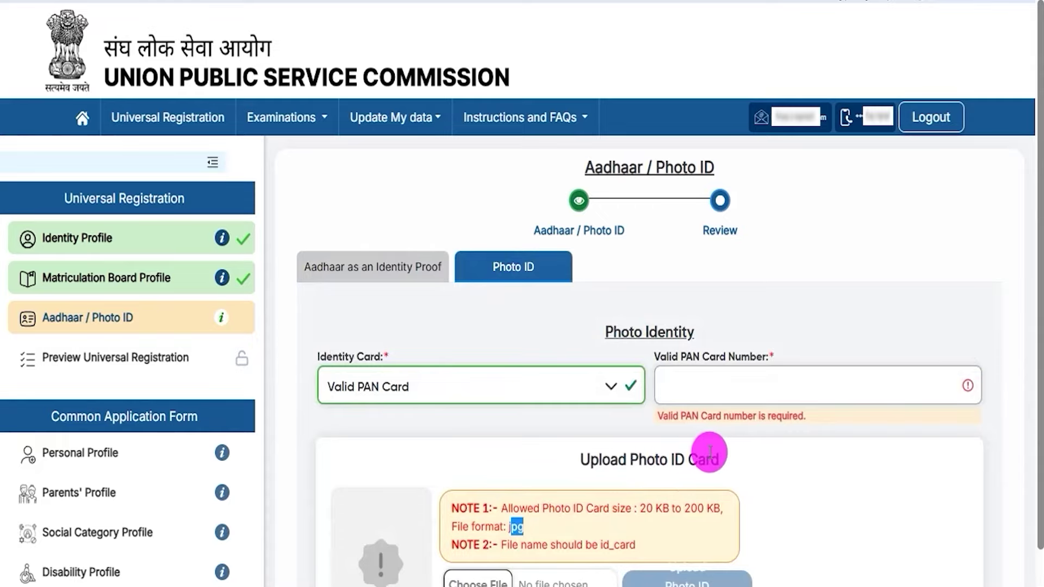
pyautogui.scroll(-2, 710, 456)
pyautogui.scroll(2, 710, 452)
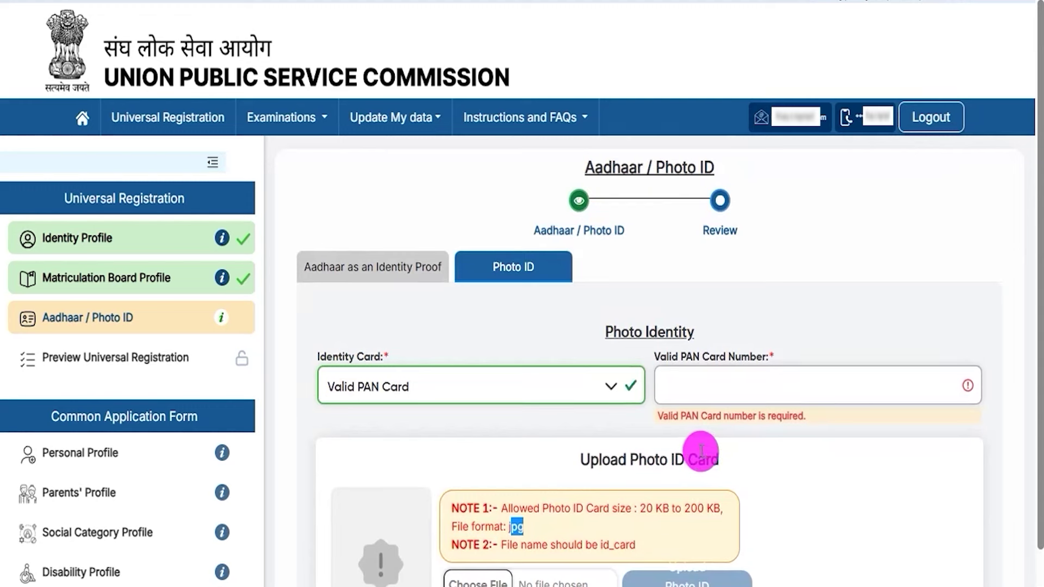
pyautogui.moveTo(591, 460); pyautogui.dragTo(705, 460)
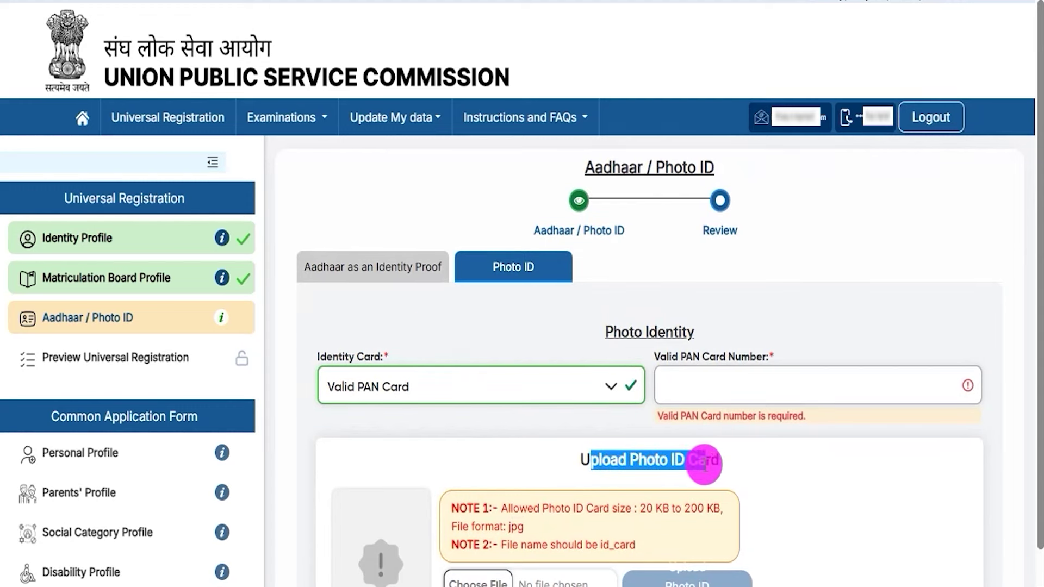
pyautogui.click(403, 273)
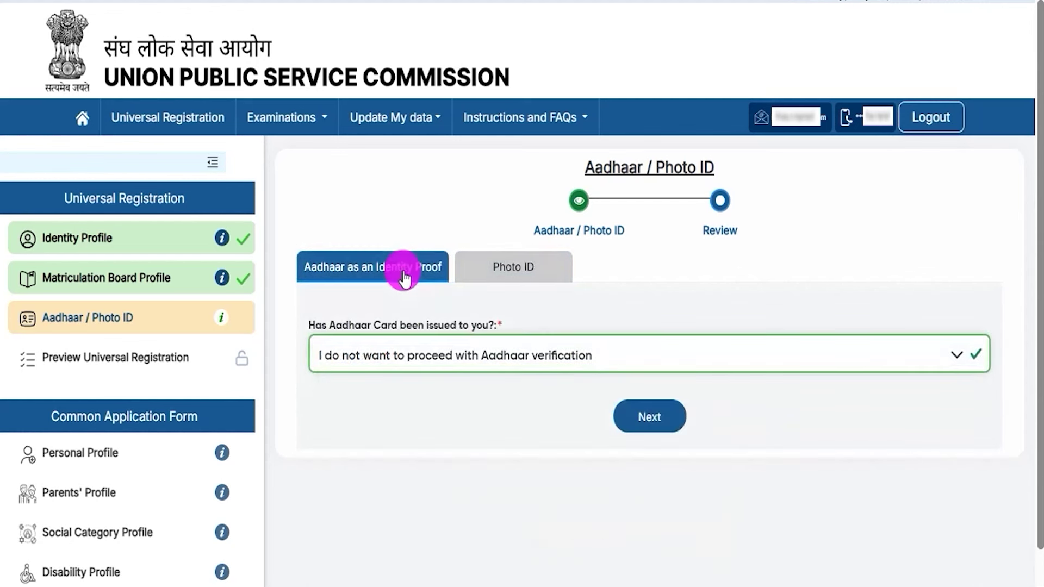
pyautogui.click(474, 358)
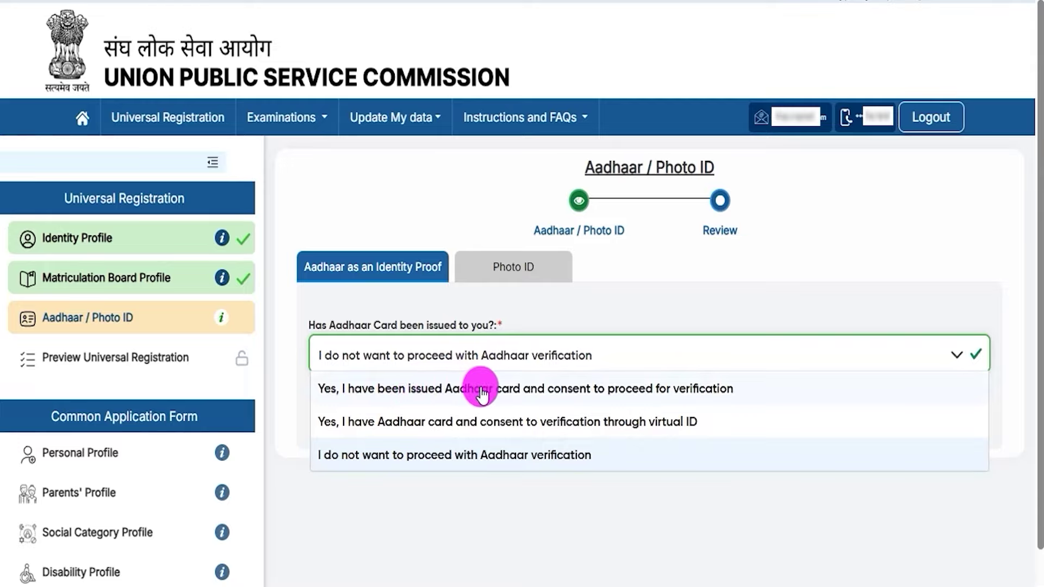
# - Choose the Aadhaar-issued option, visit the Aadhaar Number and CAPTCHA fields, and request the Aadhaar OTP
pyautogui.click(658, 389)
pyautogui.scroll(-3, 477, 426)
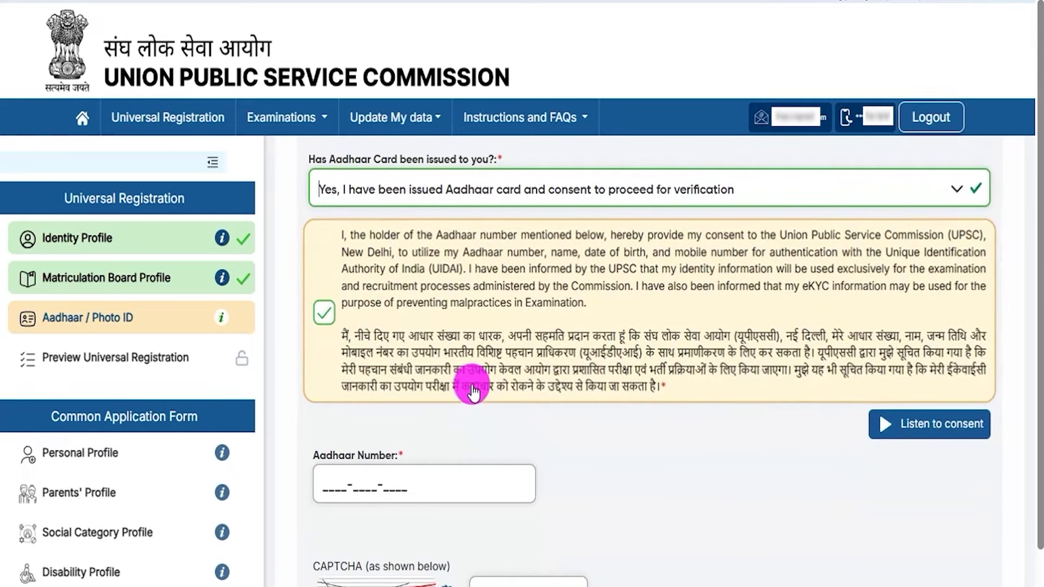
pyautogui.scroll(-1, 447, 400)
pyautogui.click(335, 409)
pyautogui.scroll(-1, 435, 428)
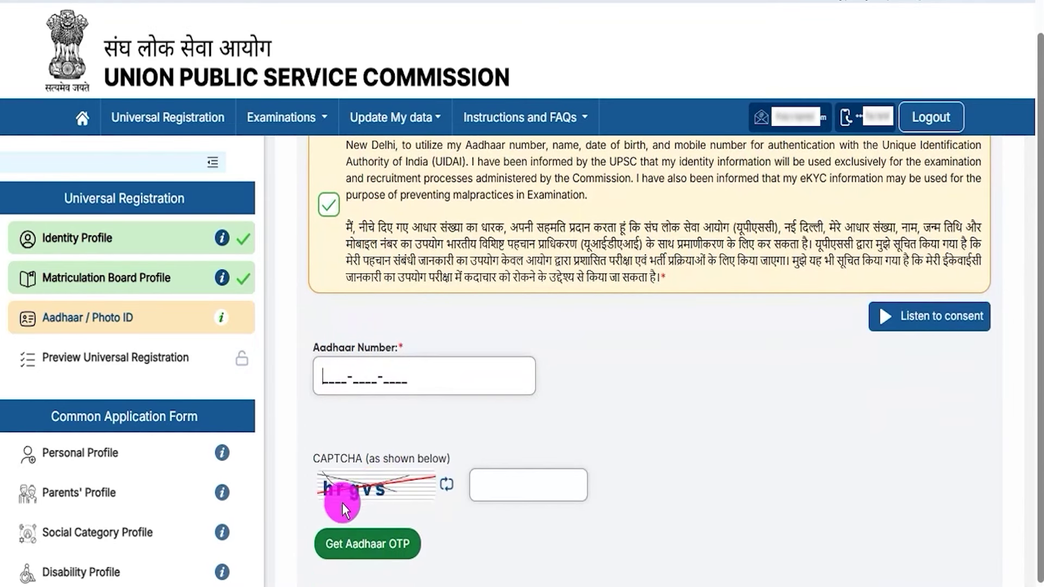
pyautogui.click(474, 497)
pyautogui.scroll(-1, 504, 504)
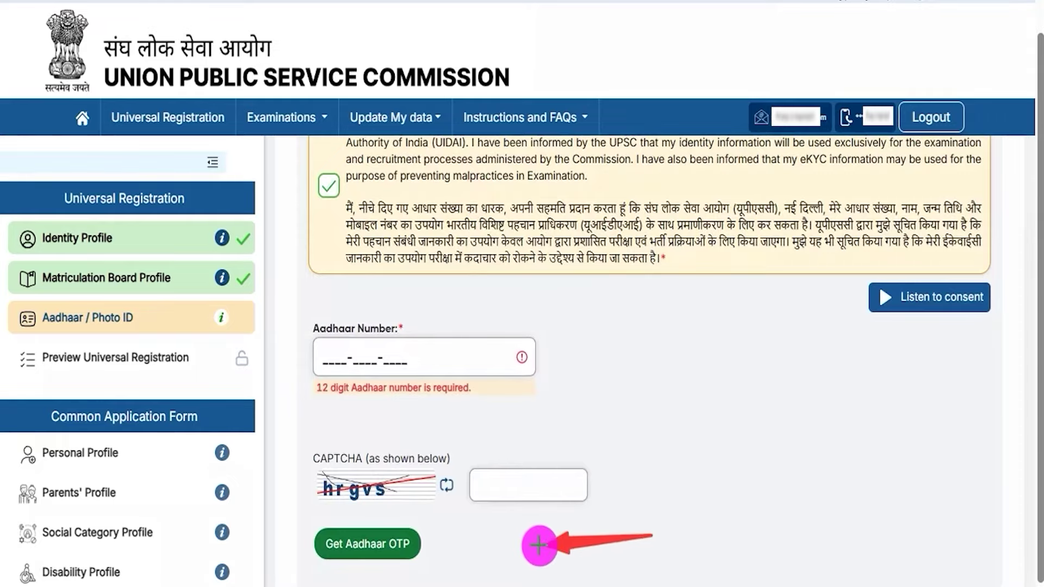
pyautogui.click(419, 544)
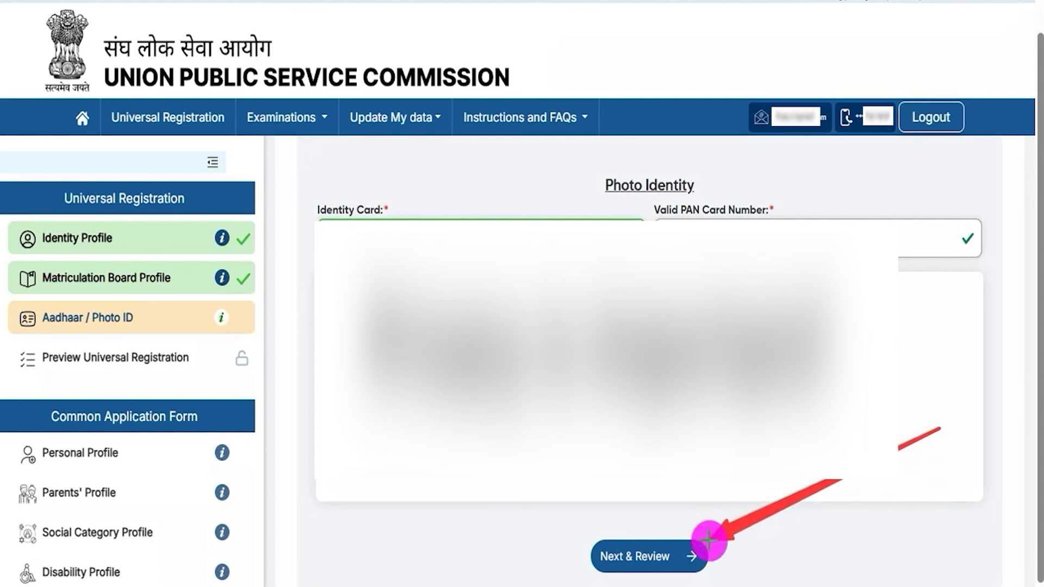
# - Review and submit the Aadhaar / Photo ID details, then lock and submit the Universal Registration
pyautogui.click(687, 549)
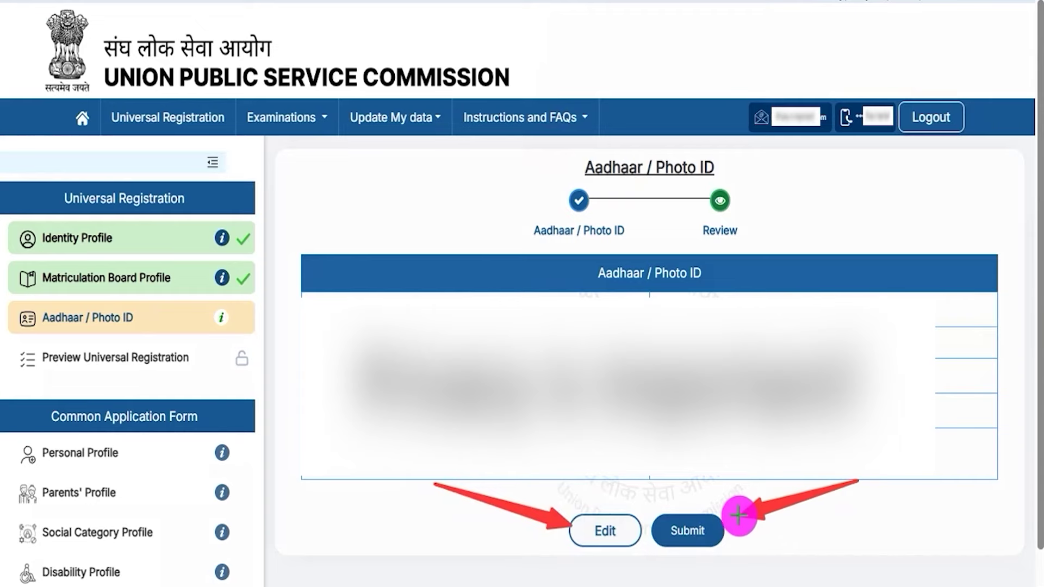
pyautogui.click(710, 529)
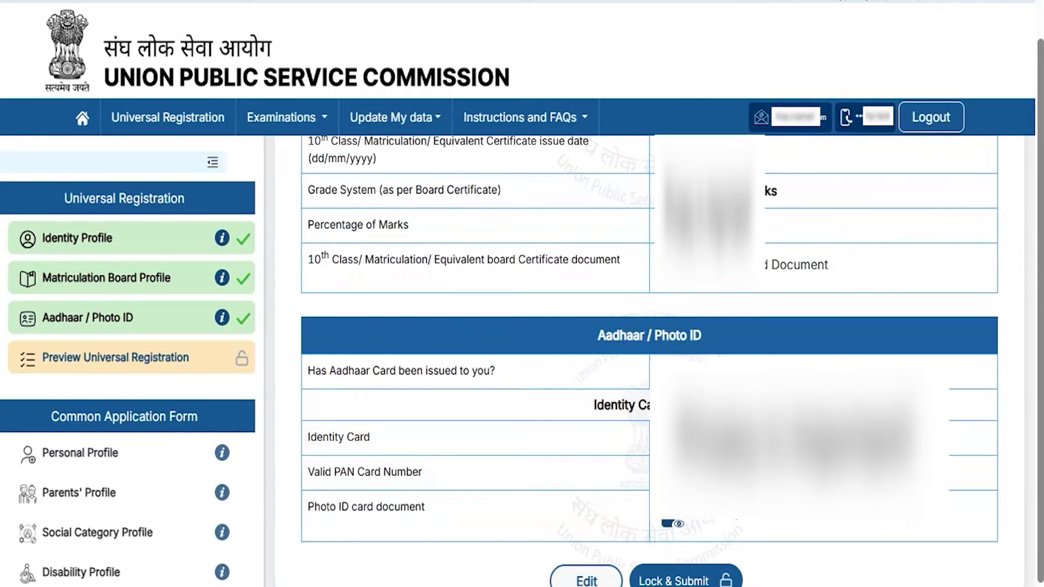
pyautogui.moveTo(397, 549); pyautogui.dragTo(550, 574)
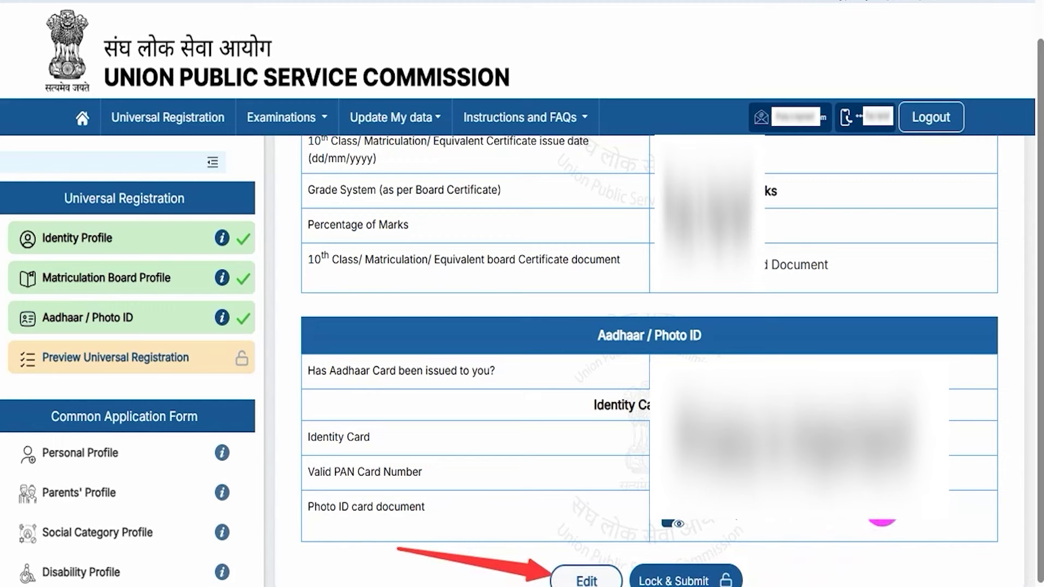
pyautogui.moveTo(854, 520); pyautogui.dragTo(736, 571)
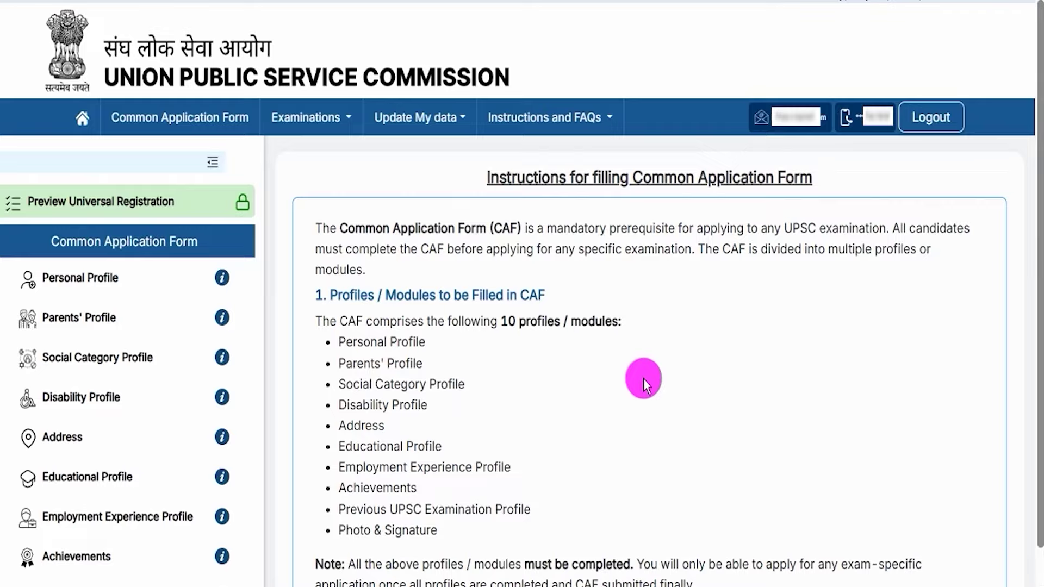
# - Scroll through the Common Application Form instructions and proceed to the form
pyautogui.moveTo(643, 169); pyautogui.dragTo(771, 171)
pyautogui.moveTo(530, 174); pyautogui.dragTo(729, 175)
pyautogui.scroll(-3, 506, 337)
pyautogui.scroll(-12, 505, 334)
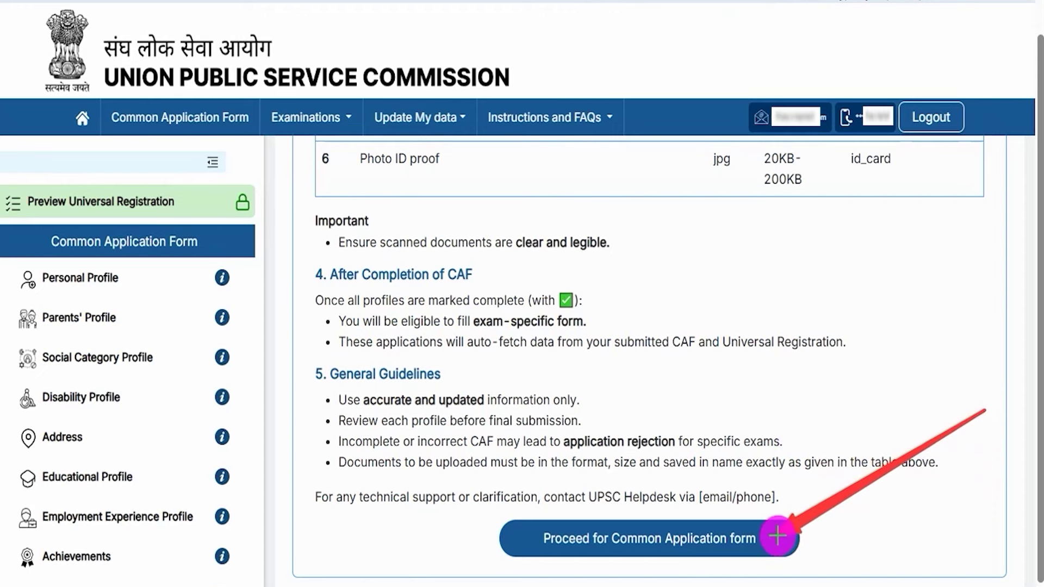
pyautogui.click(777, 535)
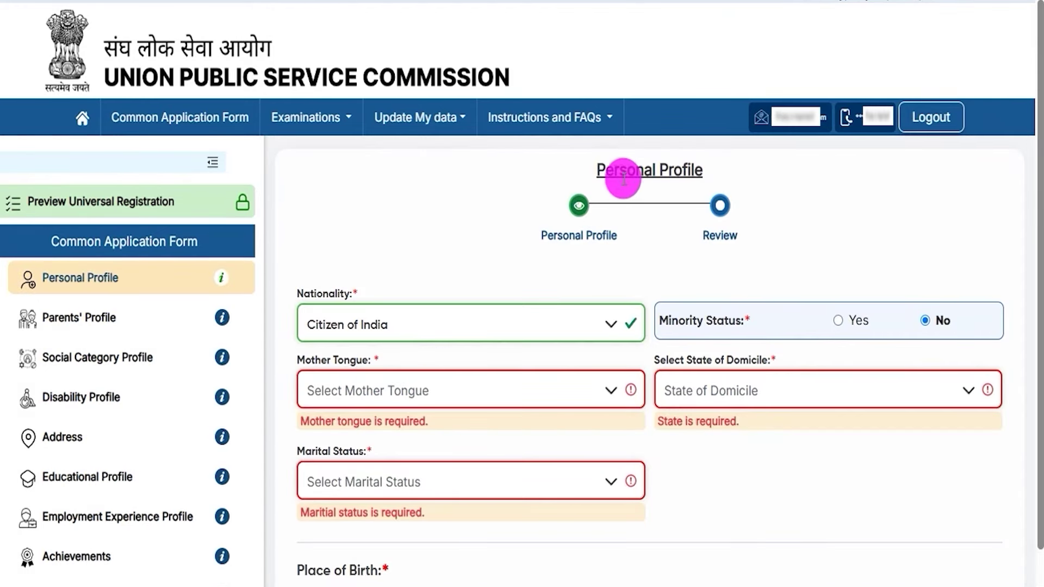
# - Keep nationality as Citizen of India and leave minority status at No after trying Yes
pyautogui.moveTo(614, 170); pyautogui.dragTo(672, 170)
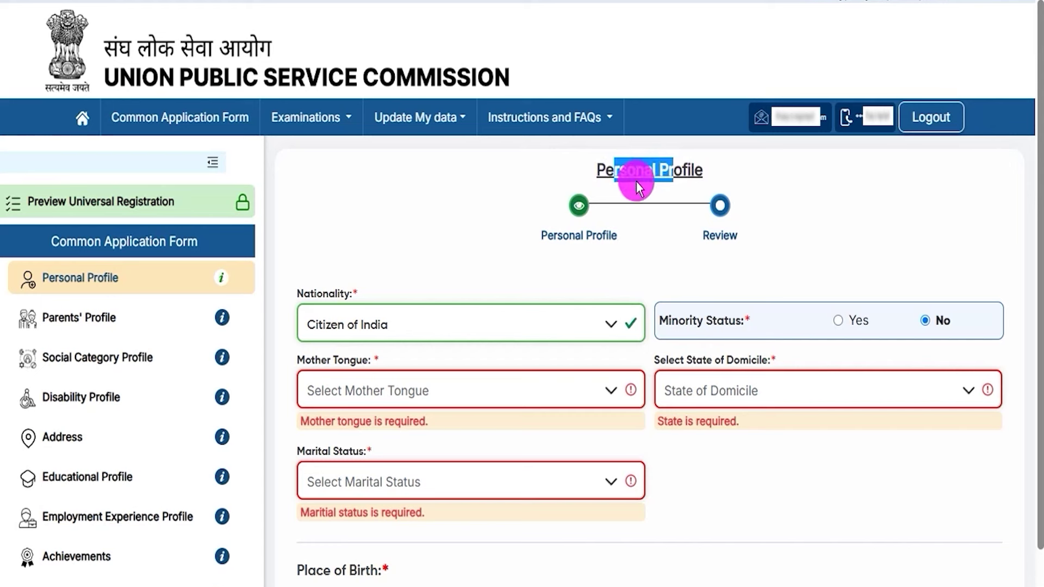
pyautogui.click(400, 326)
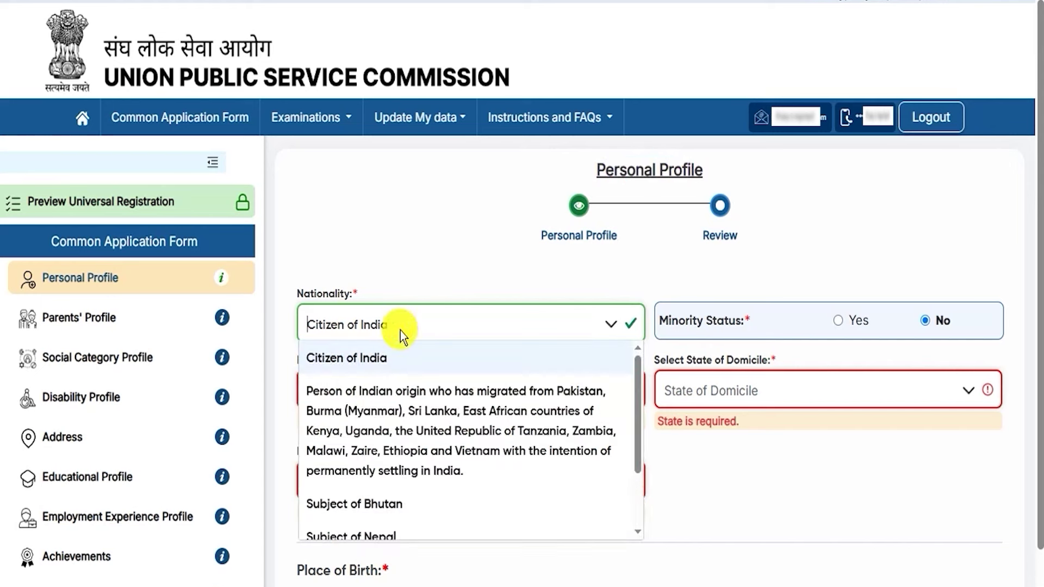
pyautogui.click(380, 356)
pyautogui.moveTo(667, 320); pyautogui.dragTo(840, 328)
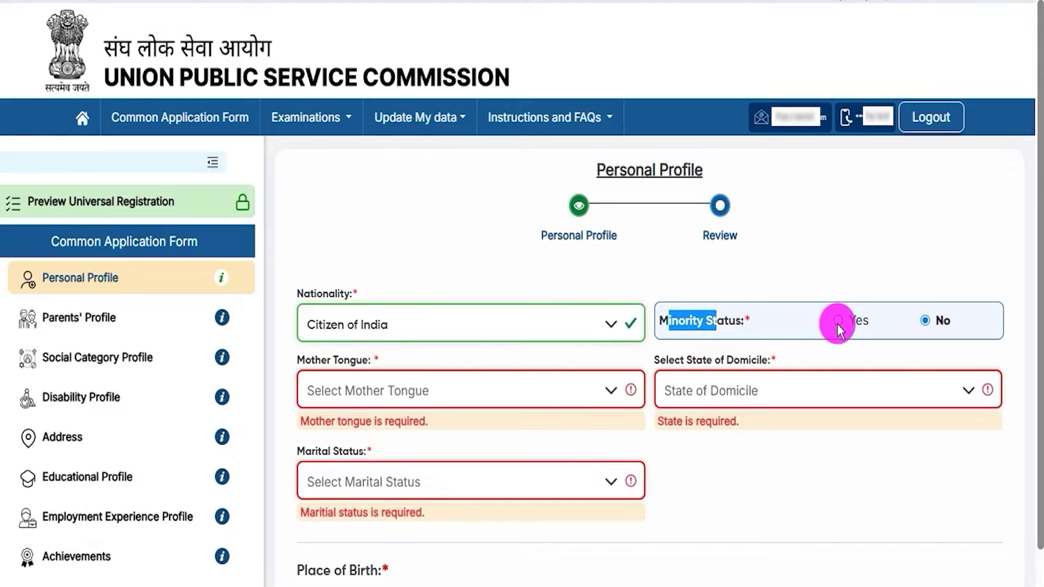
pyautogui.click(837, 322)
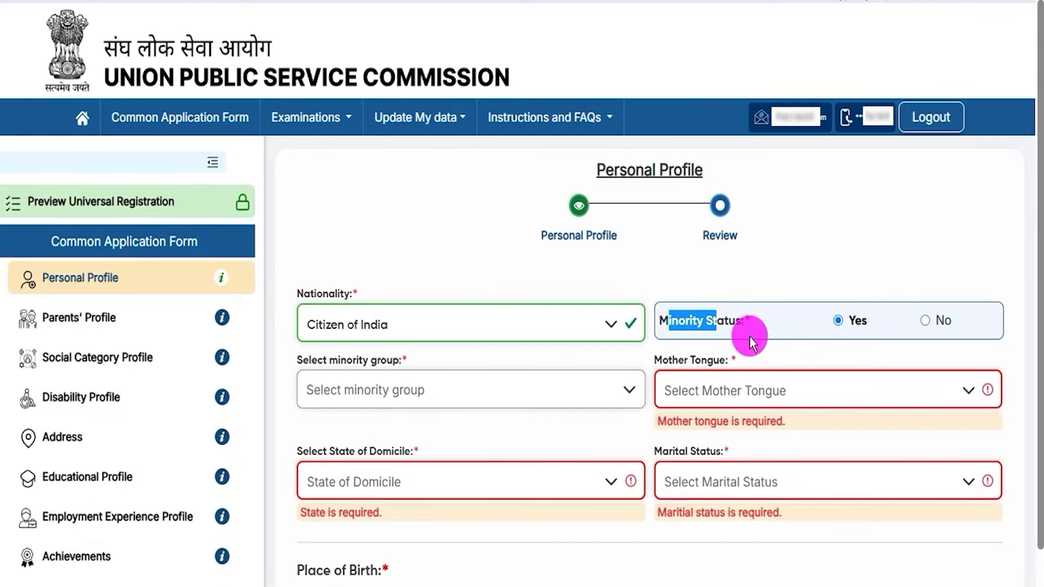
pyautogui.click(416, 397)
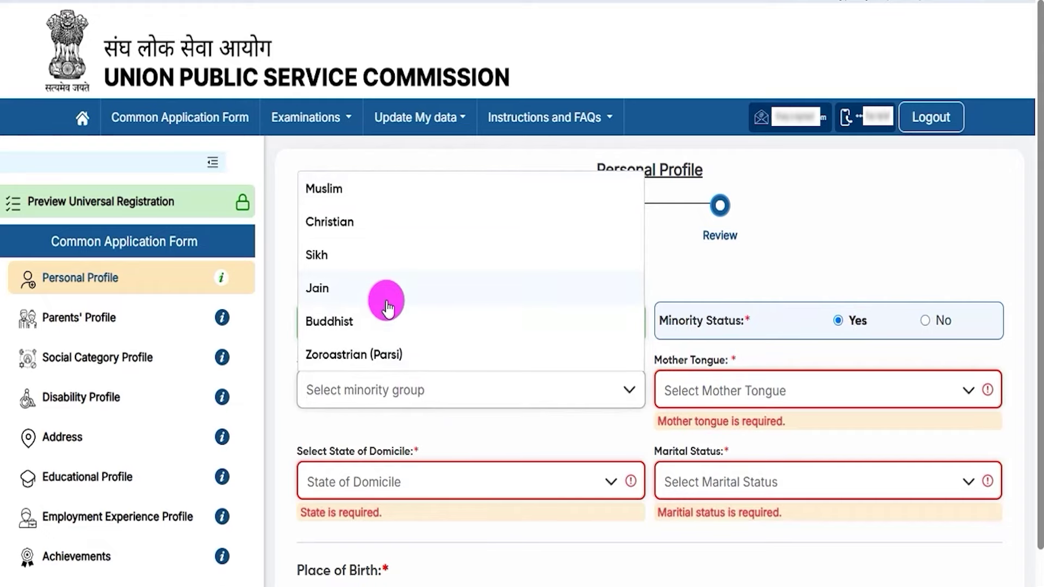
pyautogui.click(926, 321)
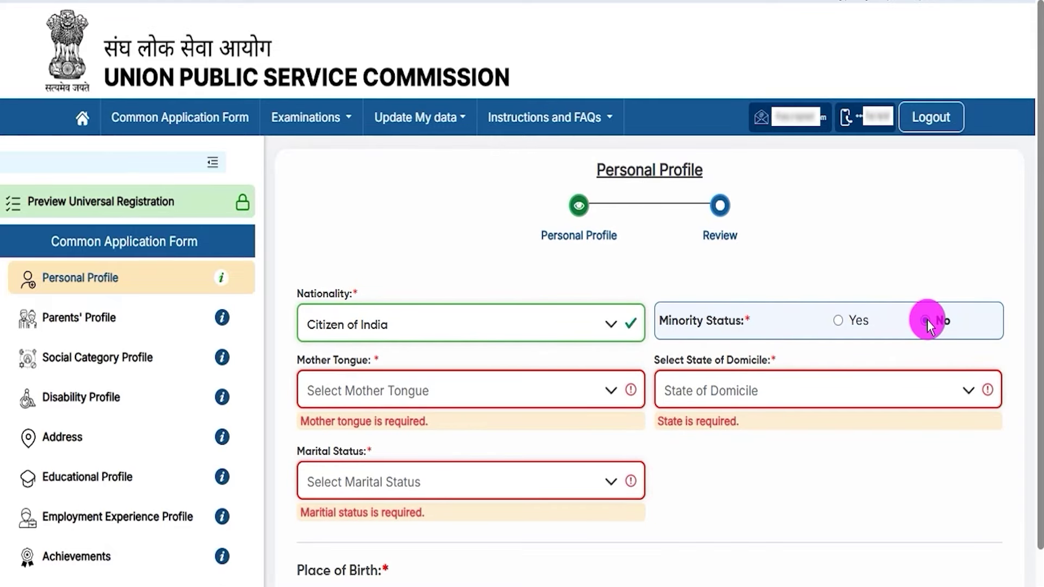
# - Choose Hindi as mother tongue, Uttar Pradesh as domicile state, and Unmarried as marital status
pyautogui.click(391, 371)
pyautogui.click(340, 354)
pyautogui.click(689, 406)
pyautogui.click(758, 393)
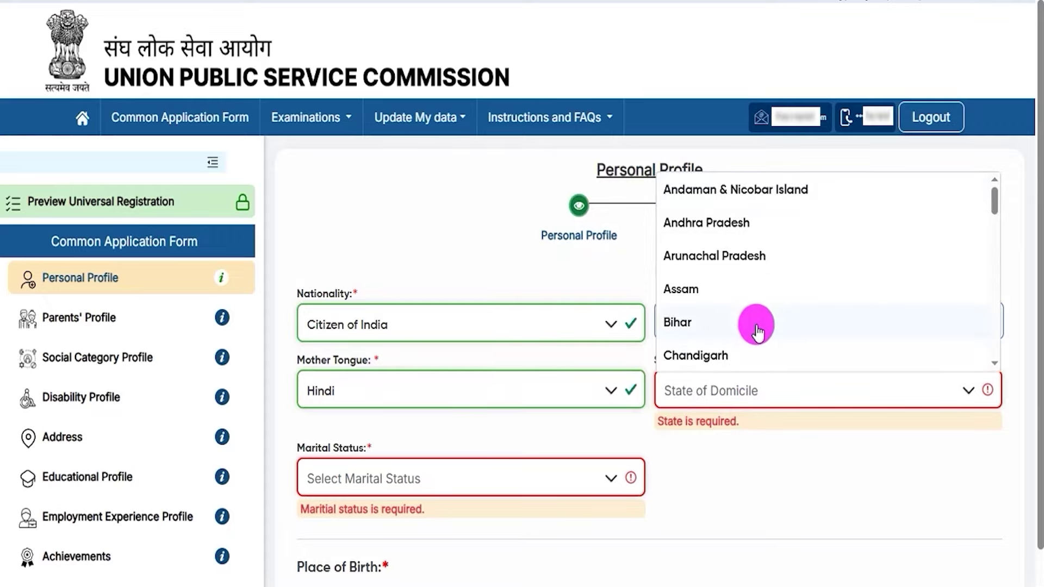
pyautogui.scroll(-10, 755, 321)
pyautogui.scroll(-3, 750, 310)
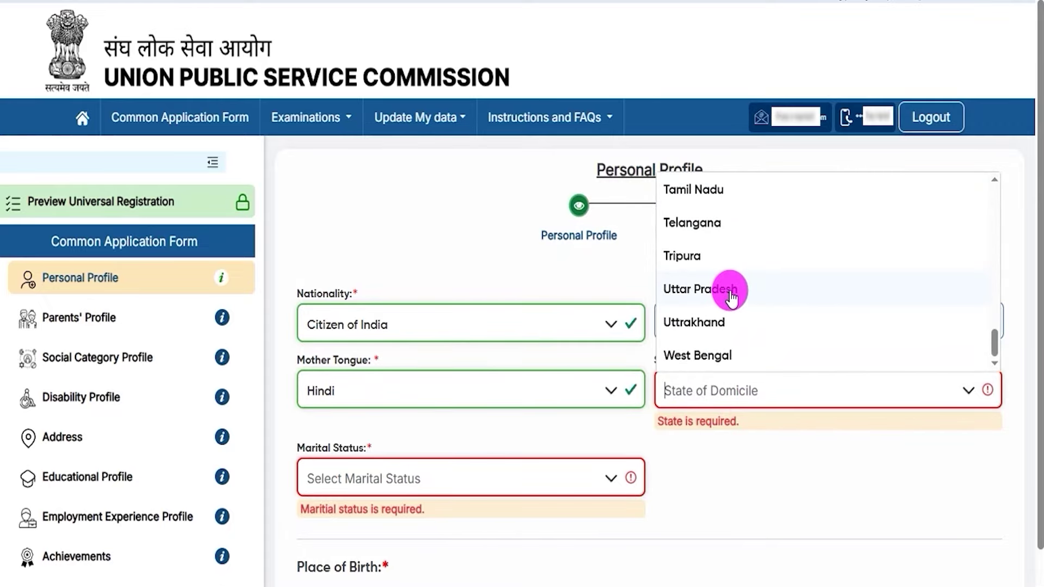
pyautogui.click(731, 298)
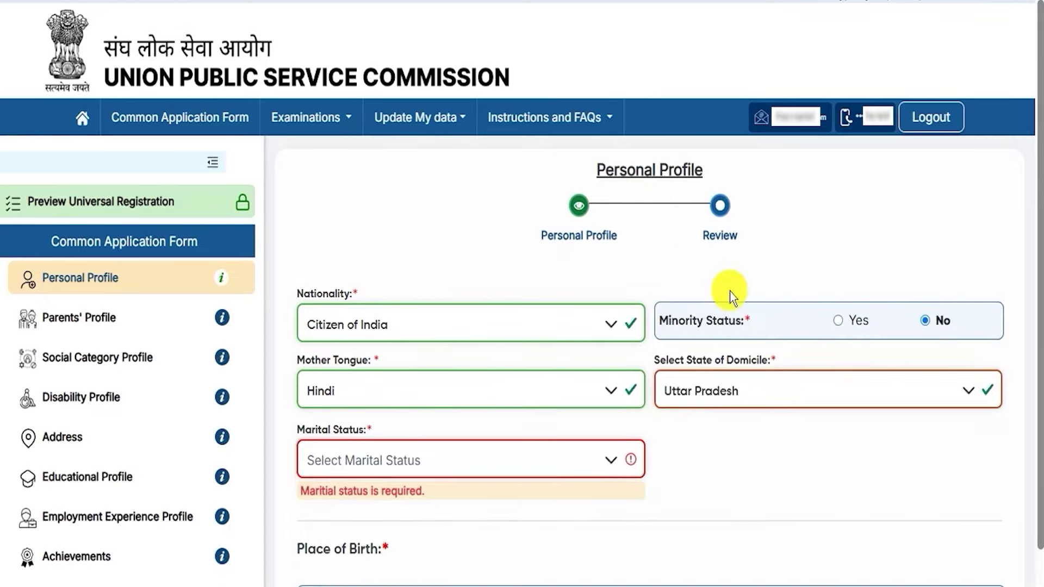
pyautogui.click(375, 463)
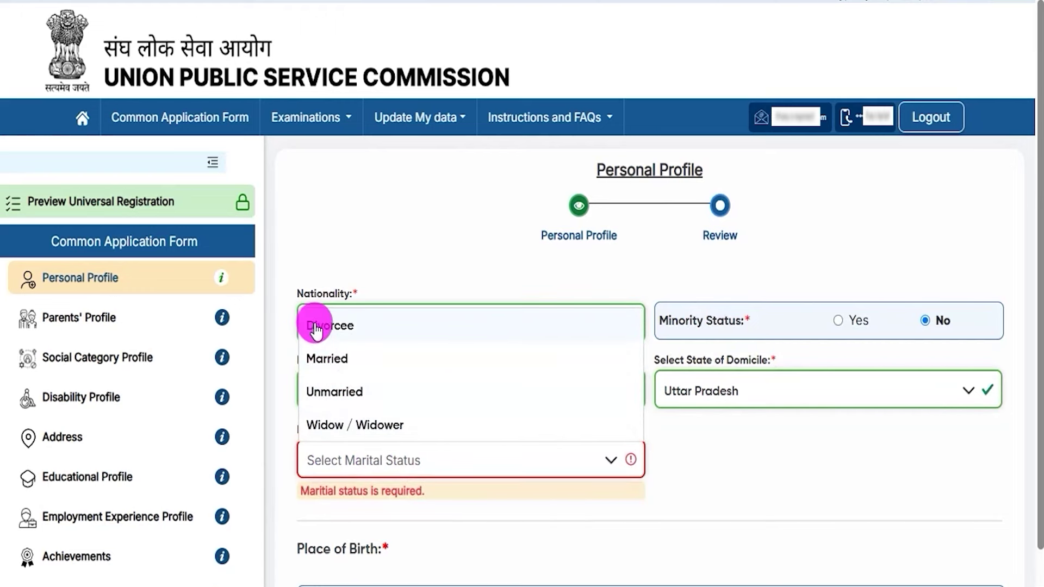
pyautogui.click(336, 390)
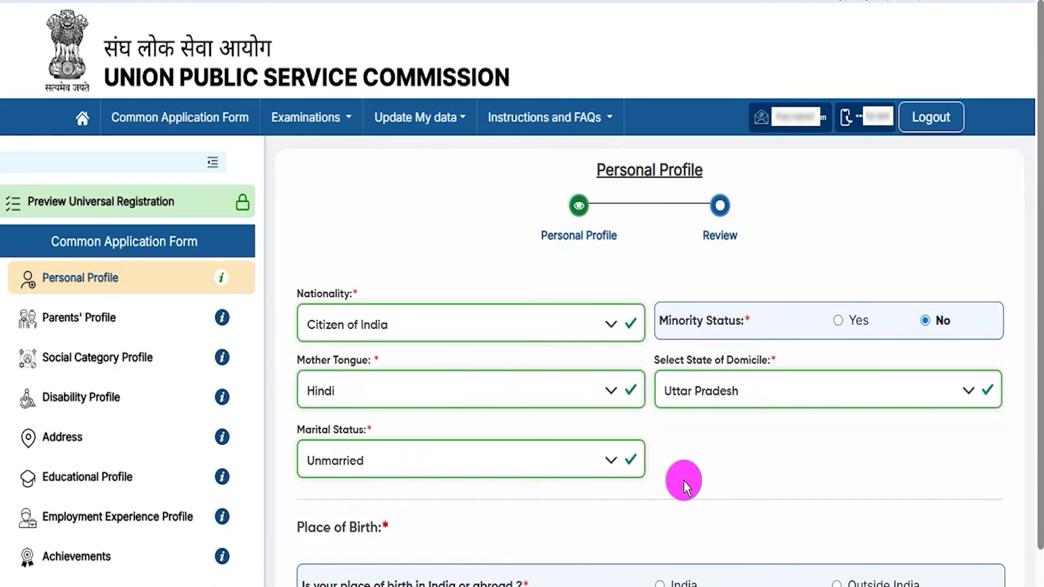
# - Set place of birth to India, state Uttar Pradesh, district Ayodhya
pyautogui.scroll(-5, 712, 442)
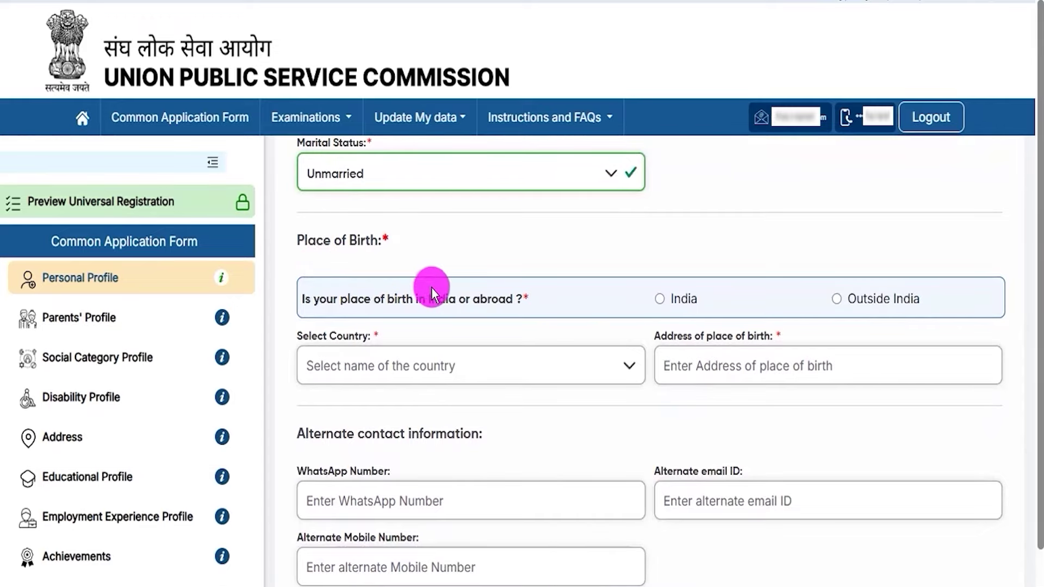
pyautogui.click(658, 301)
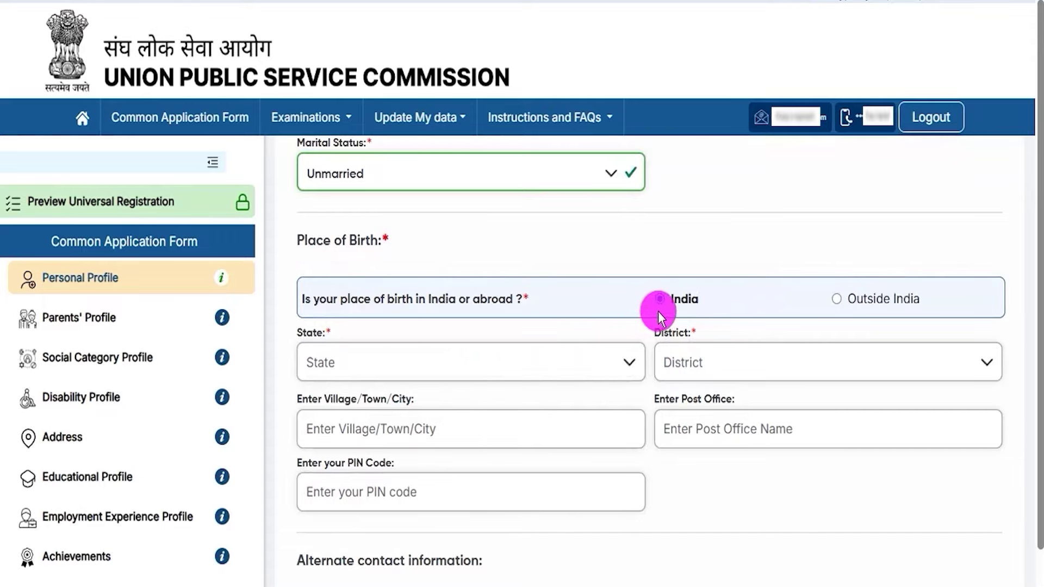
pyautogui.click(368, 367)
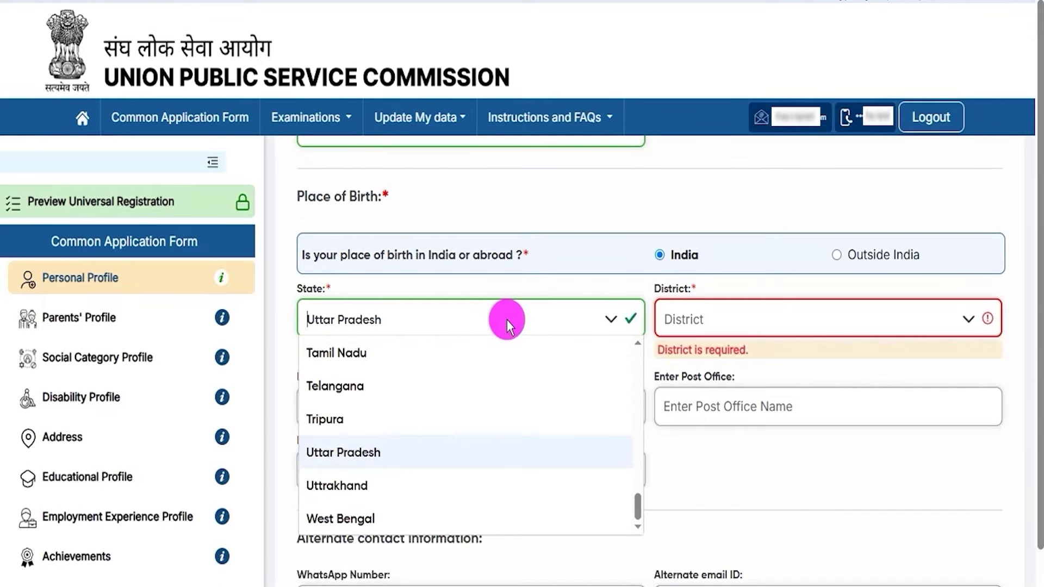
pyautogui.click(936, 312)
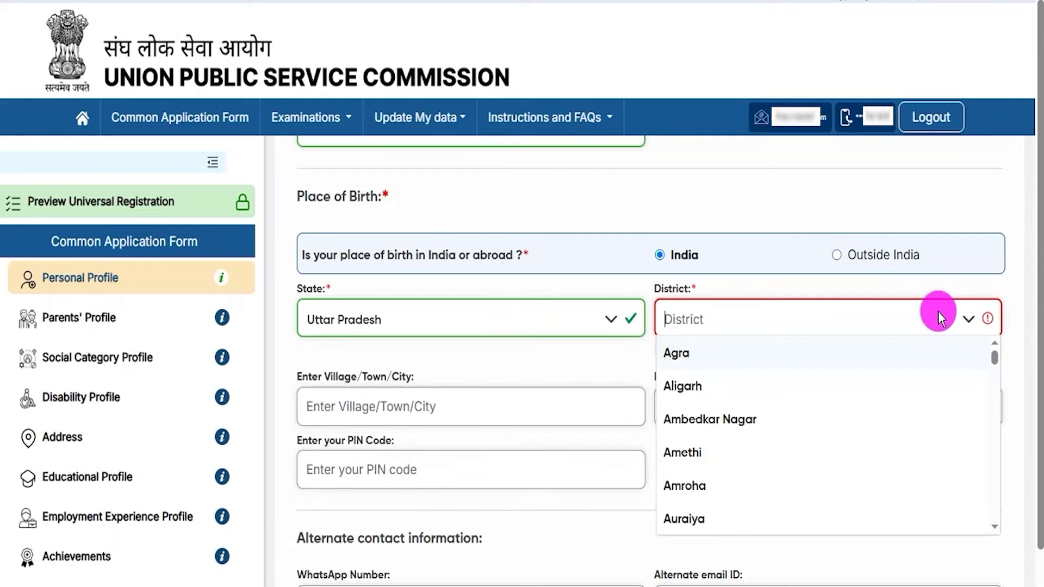
pyautogui.scroll(-2, 694, 479)
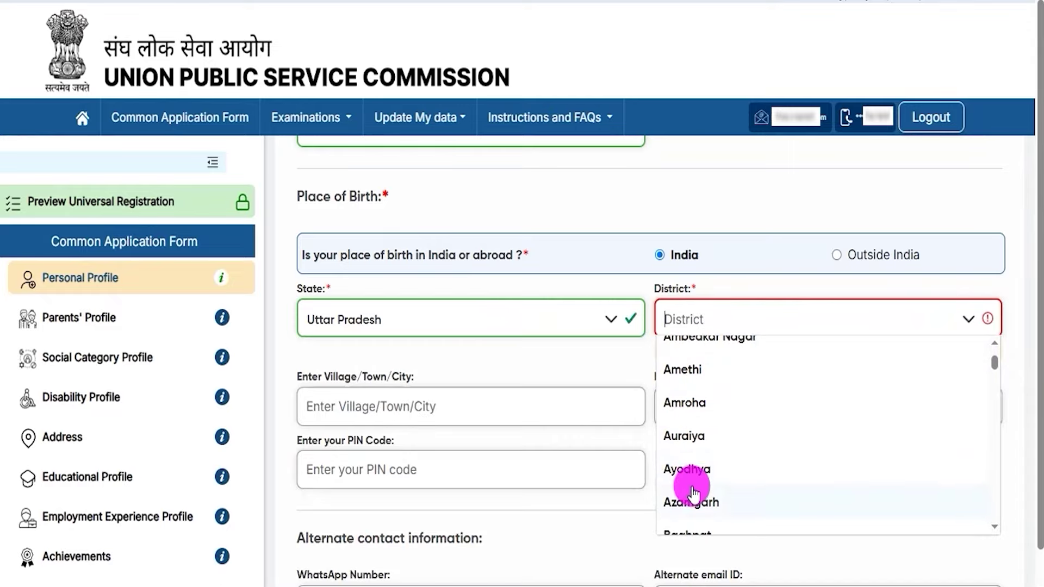
pyautogui.click(693, 472)
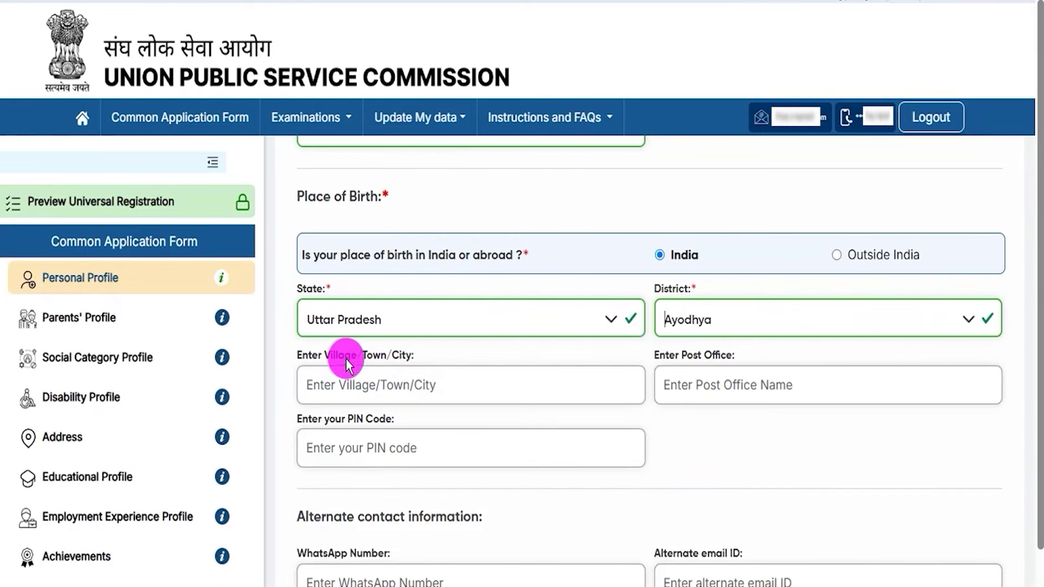
# - Check the village/town/city, post office and PIN code fields of the birth address
pyautogui.click(359, 385)
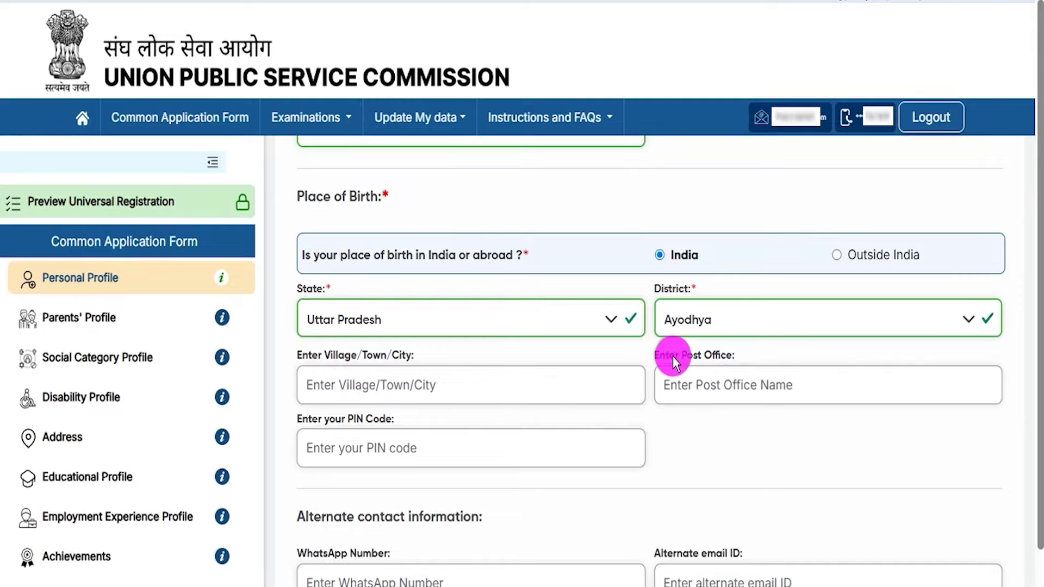
pyautogui.click(703, 360)
pyautogui.click(701, 393)
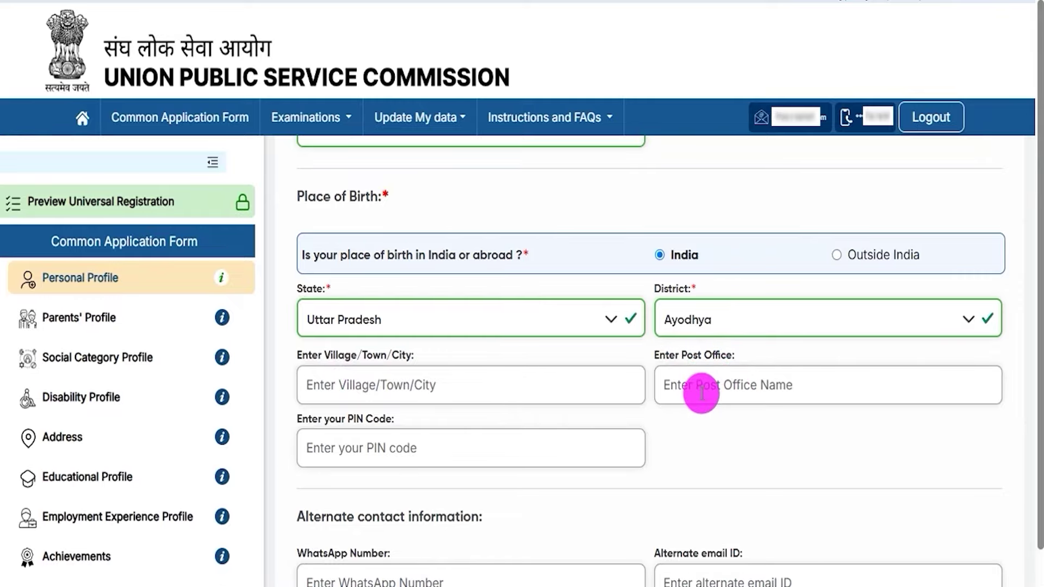
pyautogui.doubleClick(384, 419)
pyautogui.click(383, 448)
# - Look over the optional WhatsApp number, alternate email and alternate mobile fields
pyautogui.scroll(-2, 564, 459)
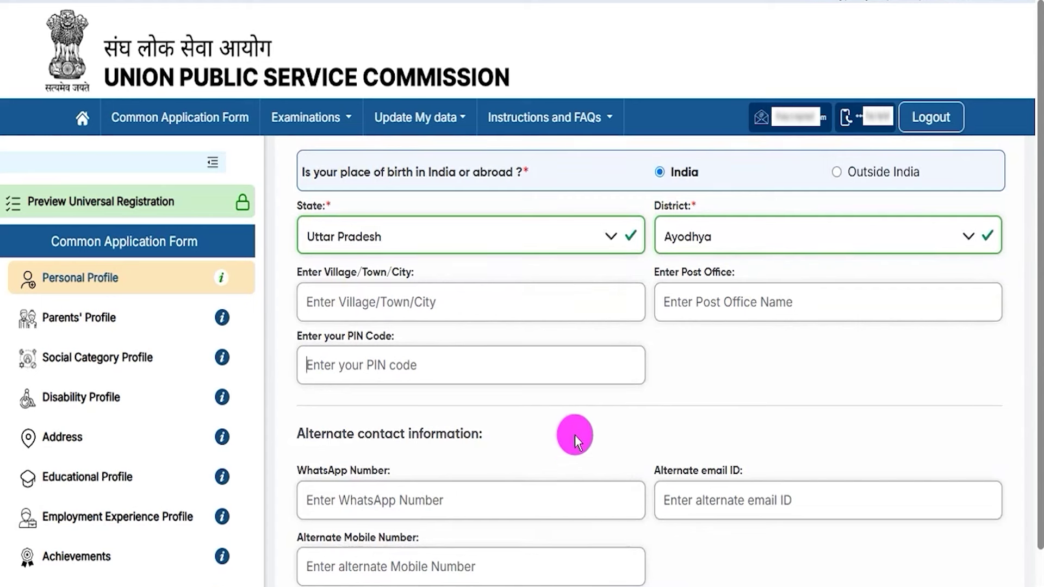
pyautogui.moveTo(1040, 459); pyautogui.dragTo(1040, 523)
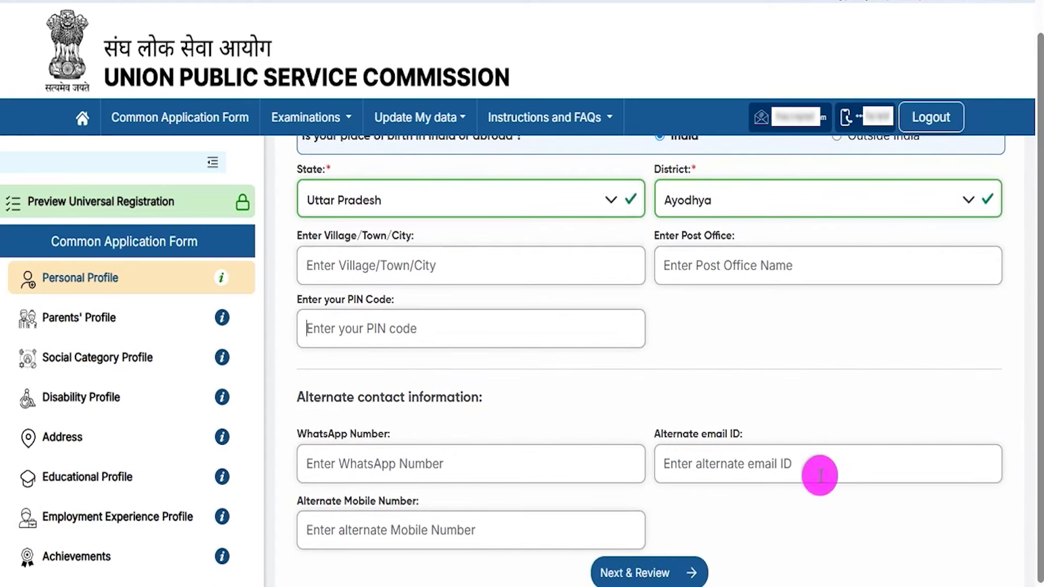
pyautogui.moveTo(322, 401); pyautogui.dragTo(418, 401)
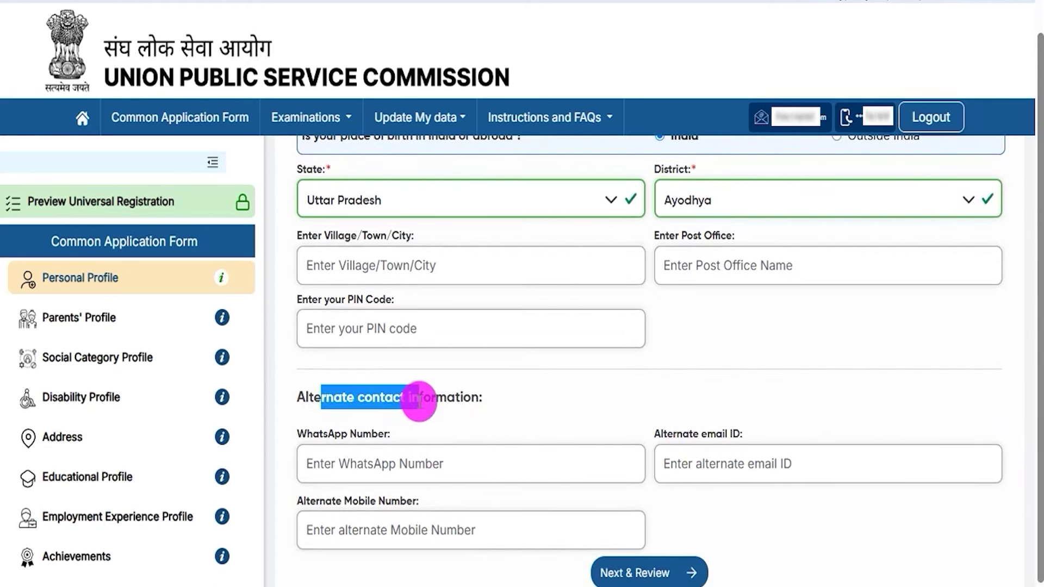
pyautogui.click(351, 463)
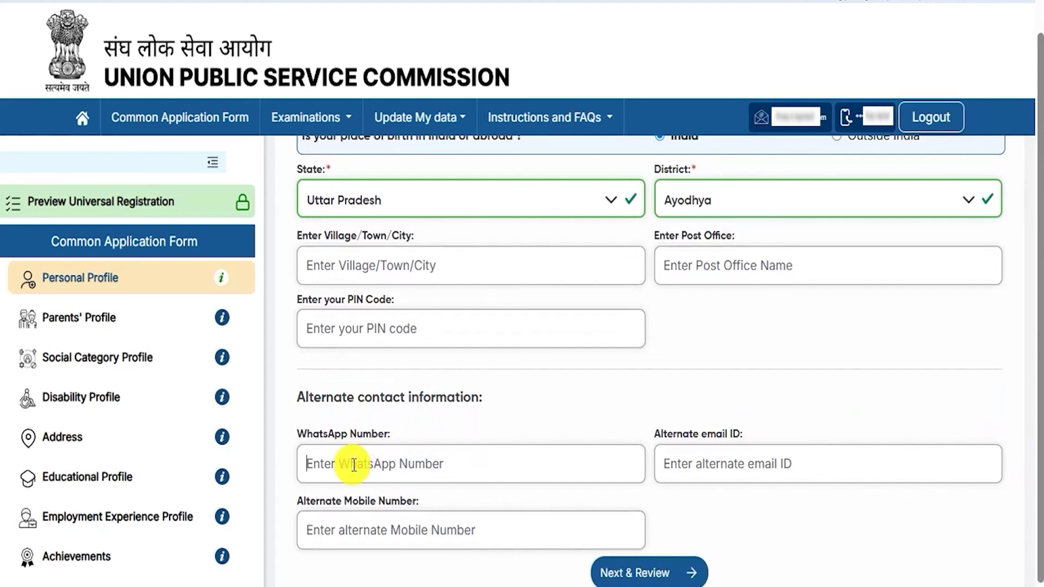
pyautogui.moveTo(674, 438); pyautogui.dragTo(711, 459)
pyautogui.click(711, 462)
pyautogui.moveTo(325, 501); pyautogui.dragTo(393, 526)
pyautogui.click(392, 526)
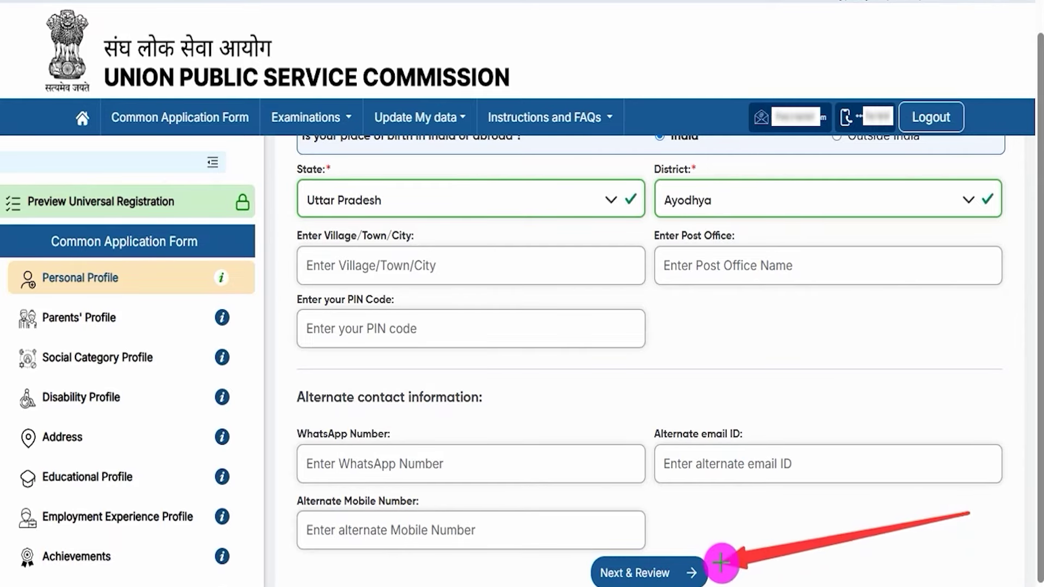
# - Review the Personal Profile details and submit them to reach Parents' Profile
pyautogui.click(702, 565)
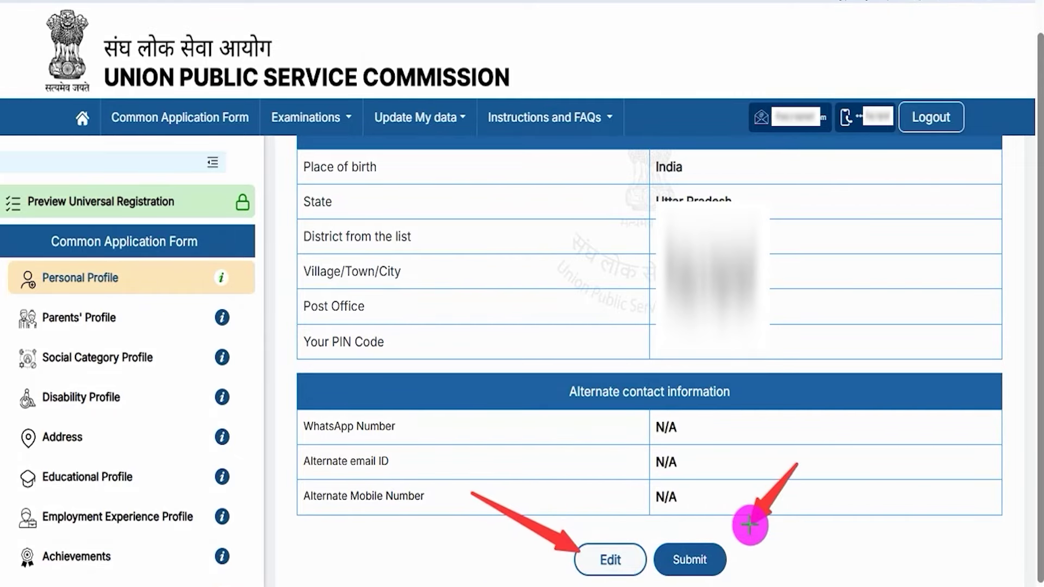
pyautogui.click(719, 556)
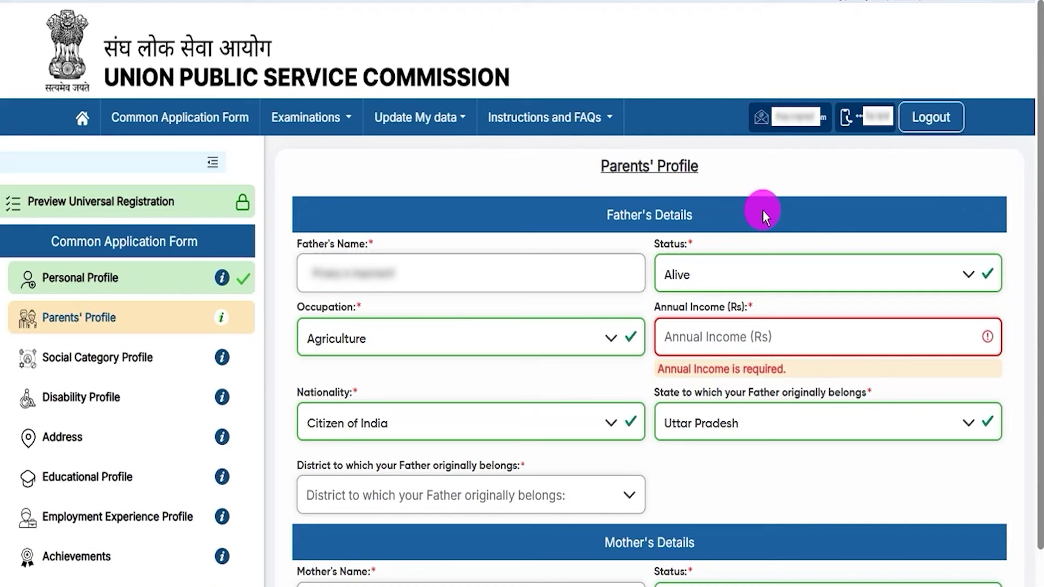
pyautogui.moveTo(610, 166); pyautogui.dragTo(683, 166)
# - Keep the father's status as Alive and occupation as Agriculture
pyautogui.moveTo(303, 241); pyautogui.dragTo(322, 240)
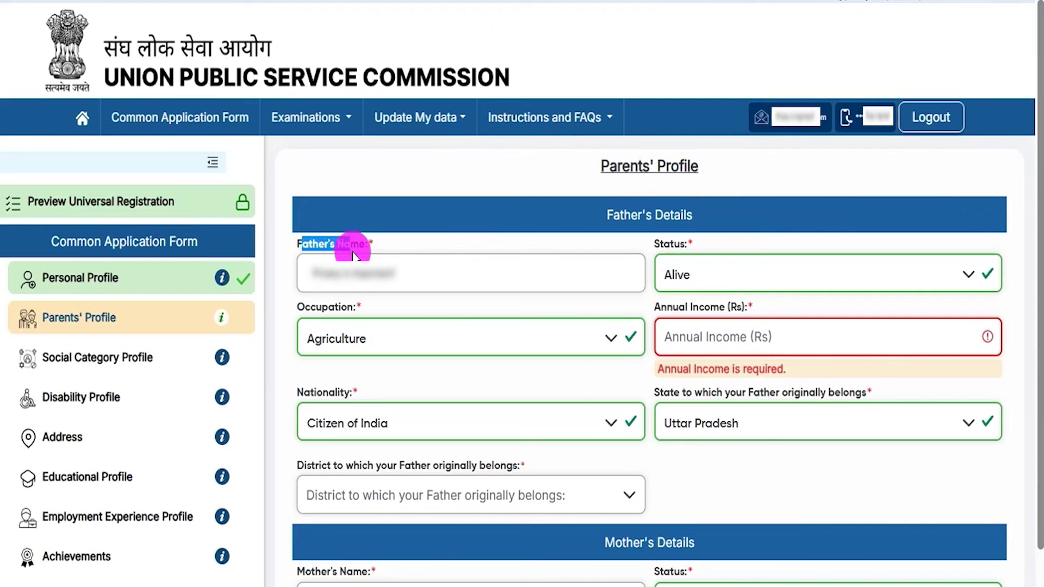
pyautogui.click(370, 287)
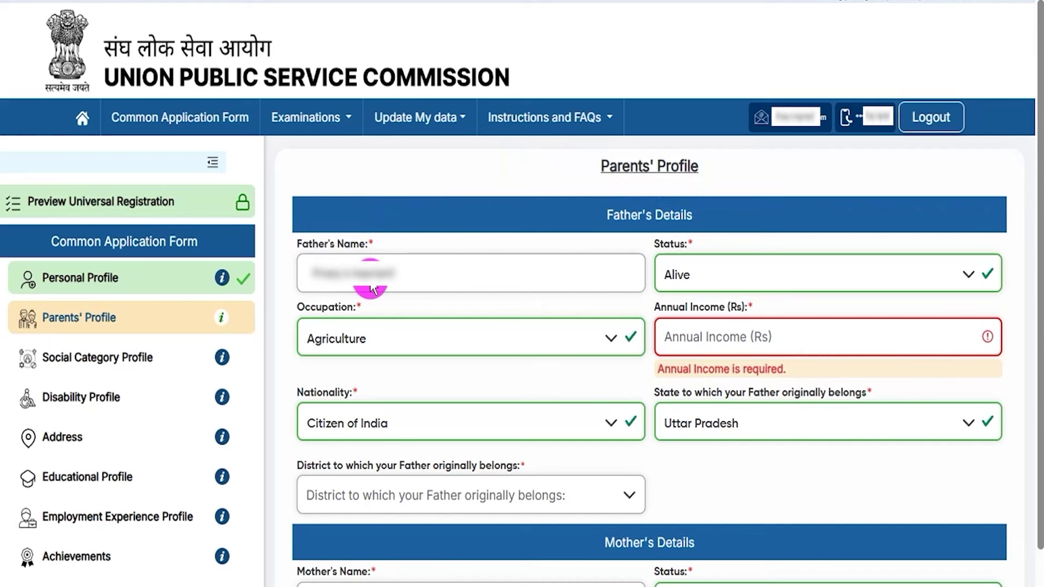
pyautogui.click(696, 275)
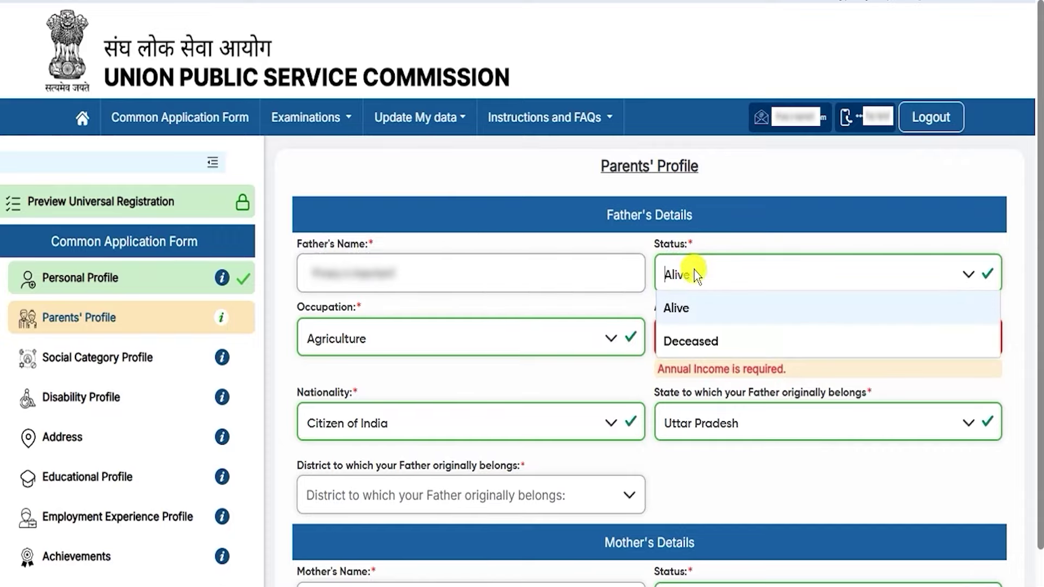
pyautogui.click(682, 312)
pyautogui.click(372, 339)
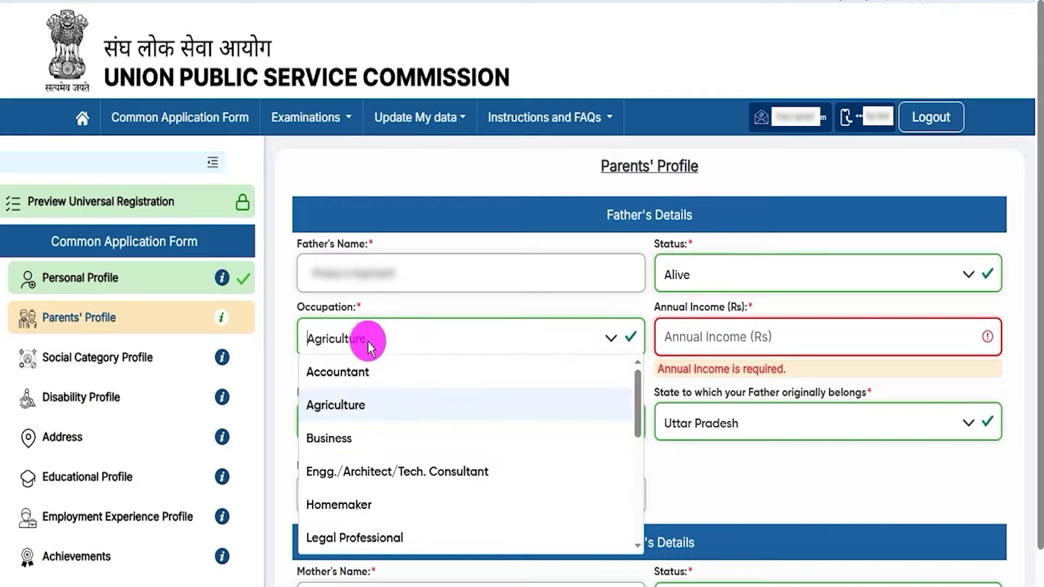
pyautogui.click(340, 412)
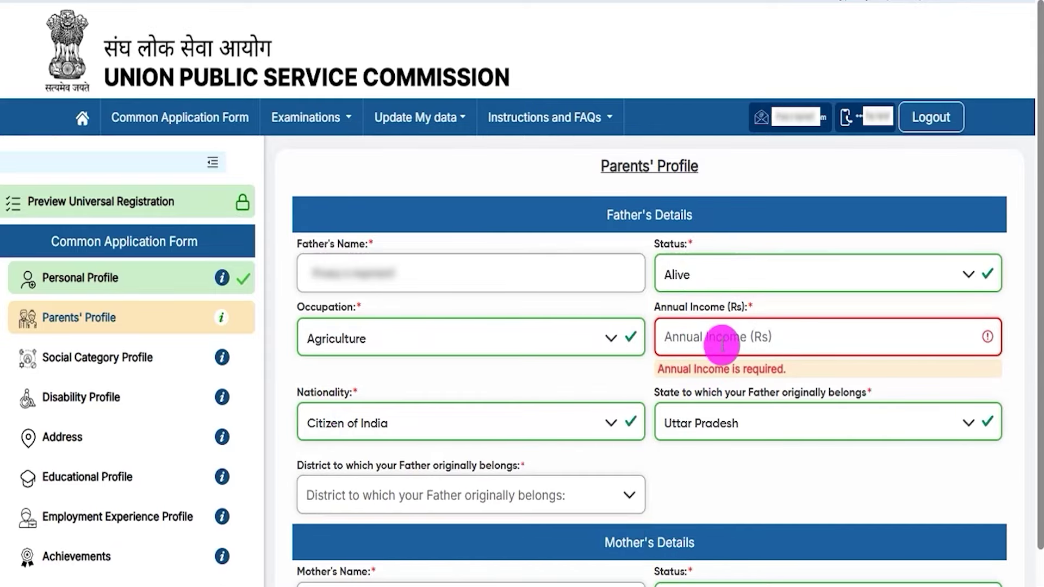
# - Keep the father's nationality as Citizen of India and state as Uttar Pradesh, leaving district unset
pyautogui.moveTo(679, 310); pyautogui.dragTo(718, 308)
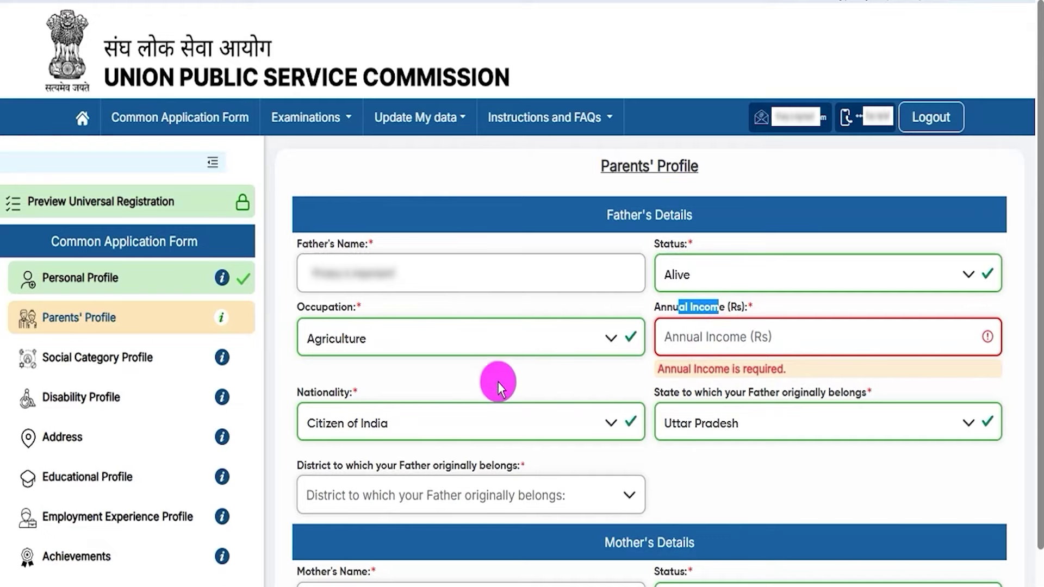
pyautogui.click(345, 396)
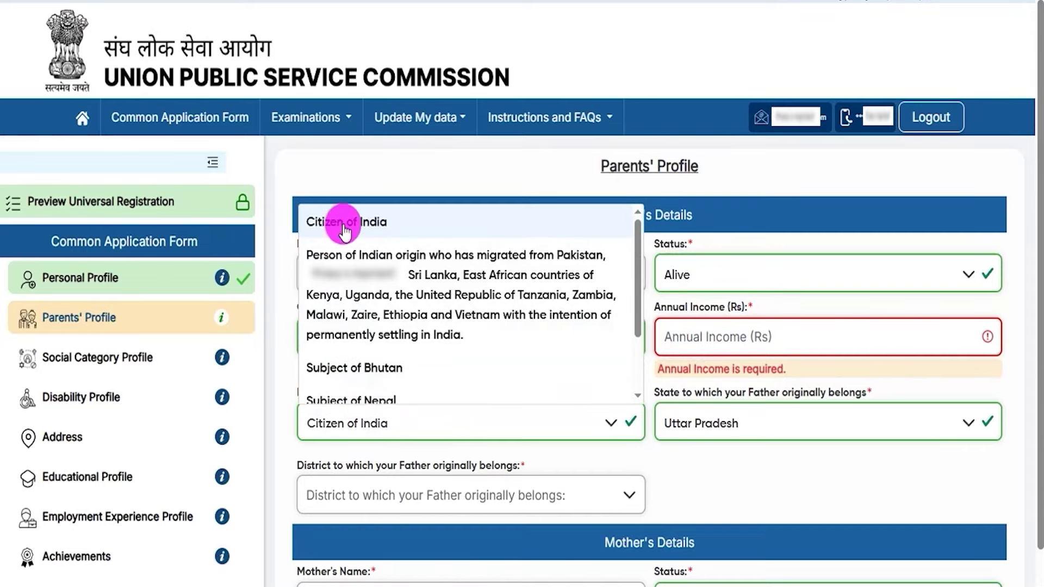
pyautogui.click(342, 225)
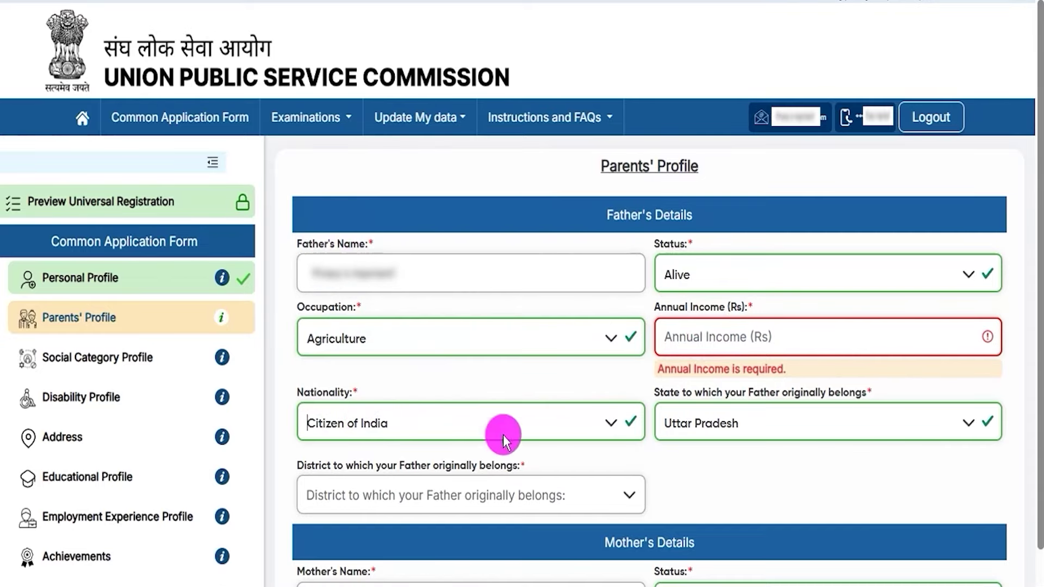
pyautogui.click(765, 418)
pyautogui.click(705, 320)
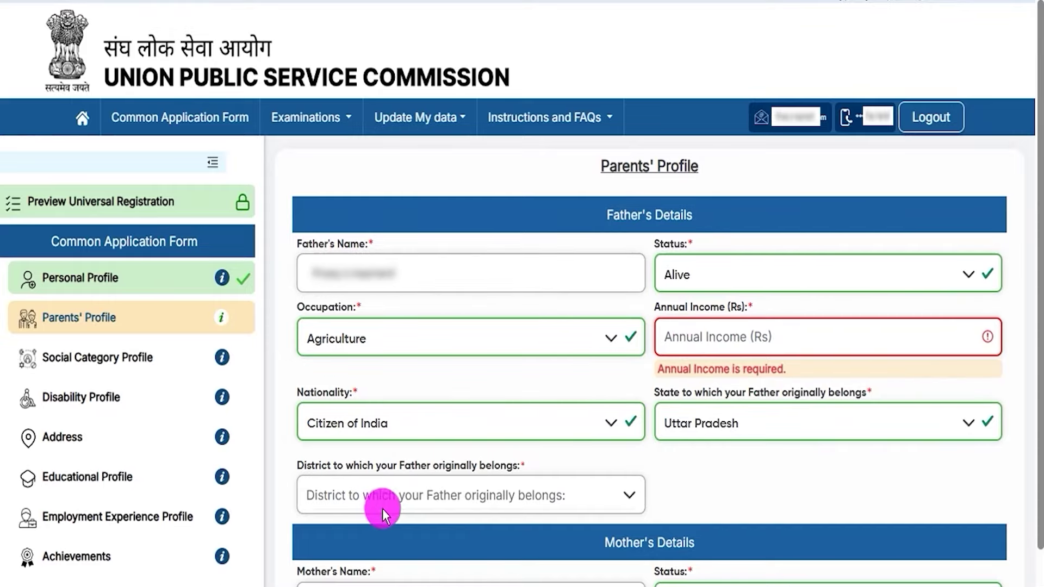
pyautogui.click(383, 508)
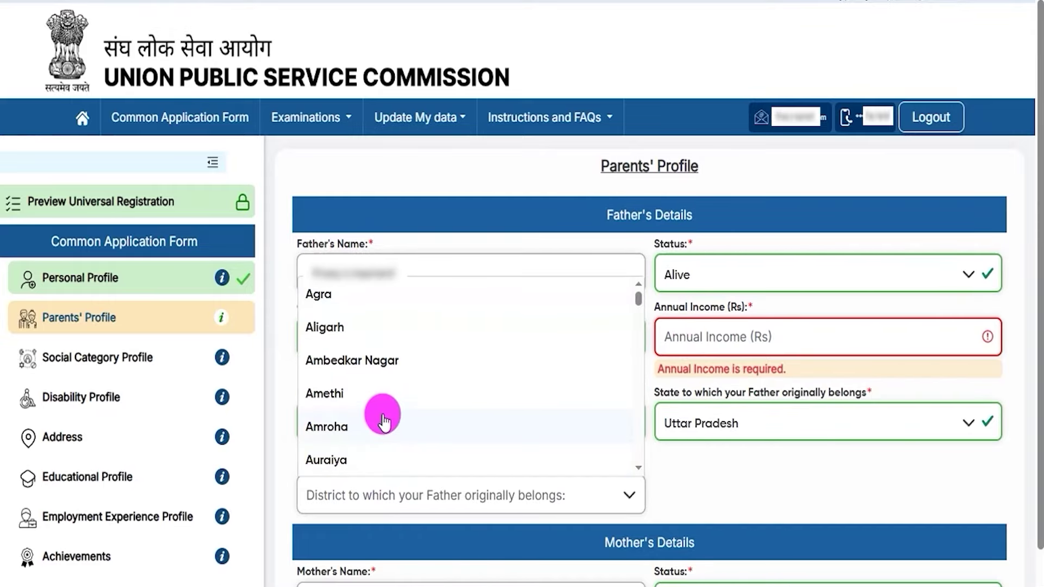
pyautogui.click(670, 483)
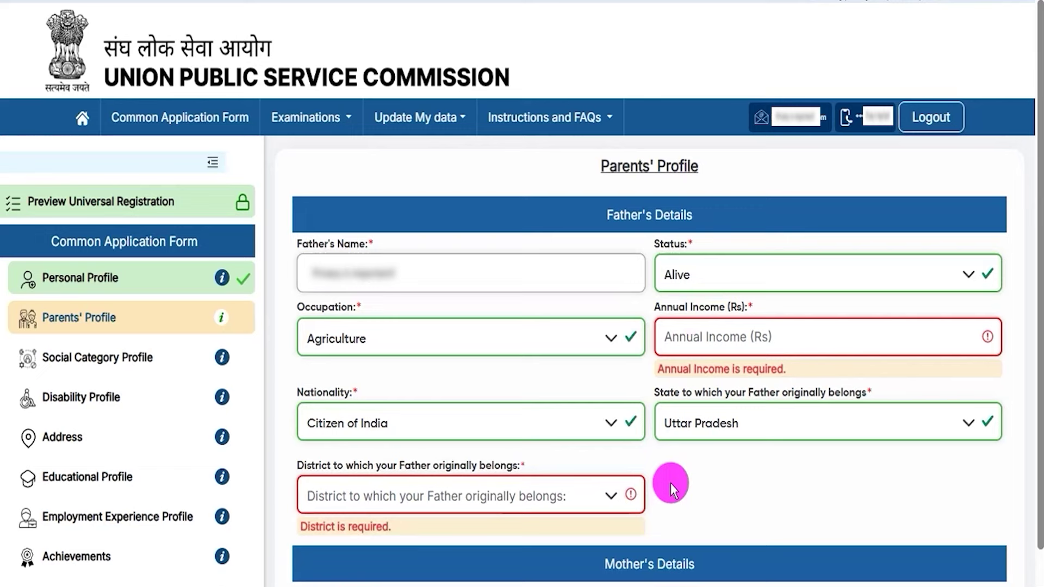
# - Keep the mother's status as Alive and occupation as Agriculture
pyautogui.moveTo(605, 564); pyautogui.dragTo(683, 565)
pyautogui.scroll(-5, 720, 532)
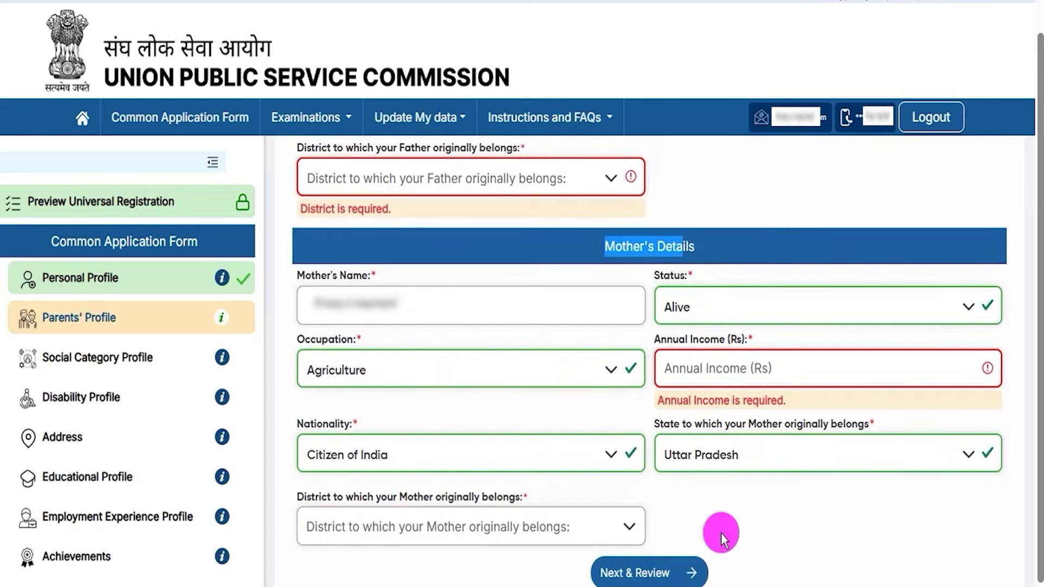
pyautogui.click(750, 536)
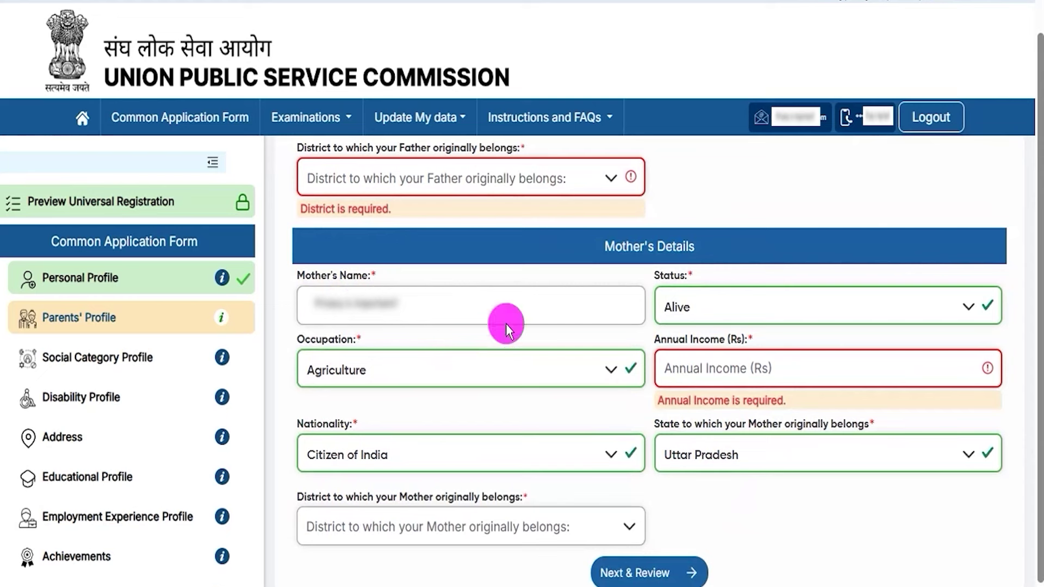
pyautogui.click(701, 310)
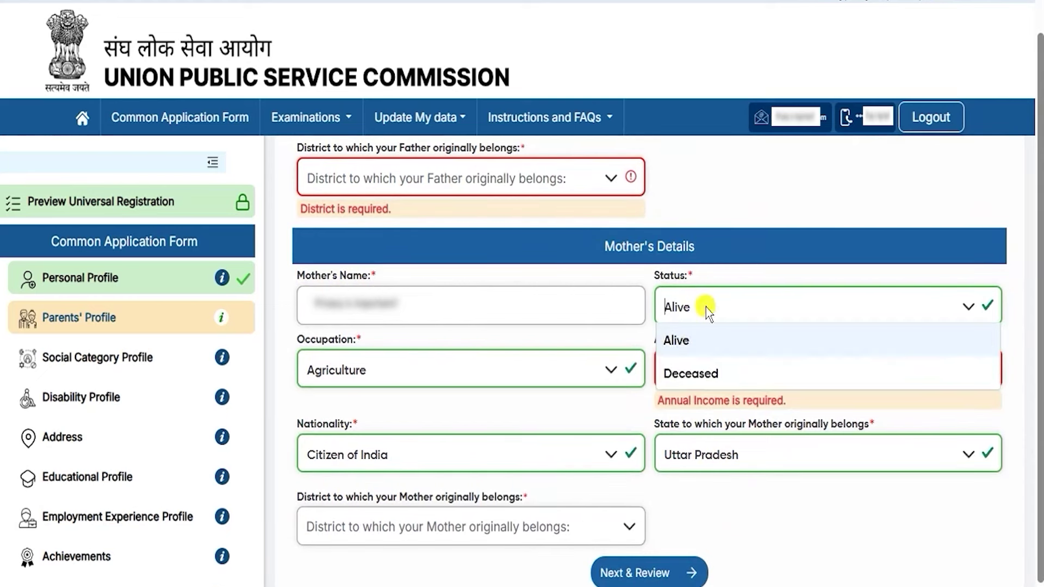
pyautogui.click(679, 340)
pyautogui.click(375, 378)
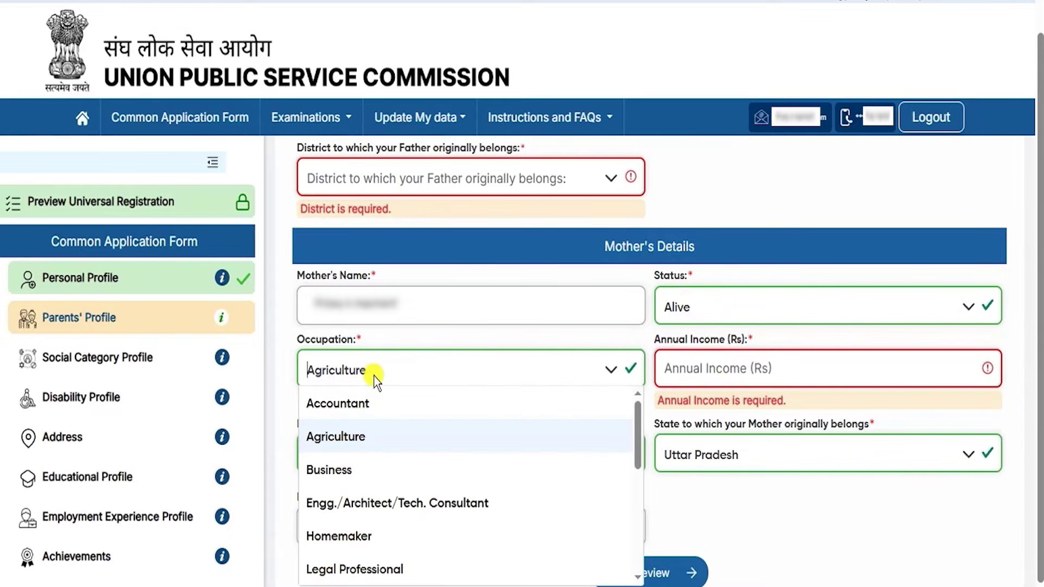
pyautogui.click(345, 435)
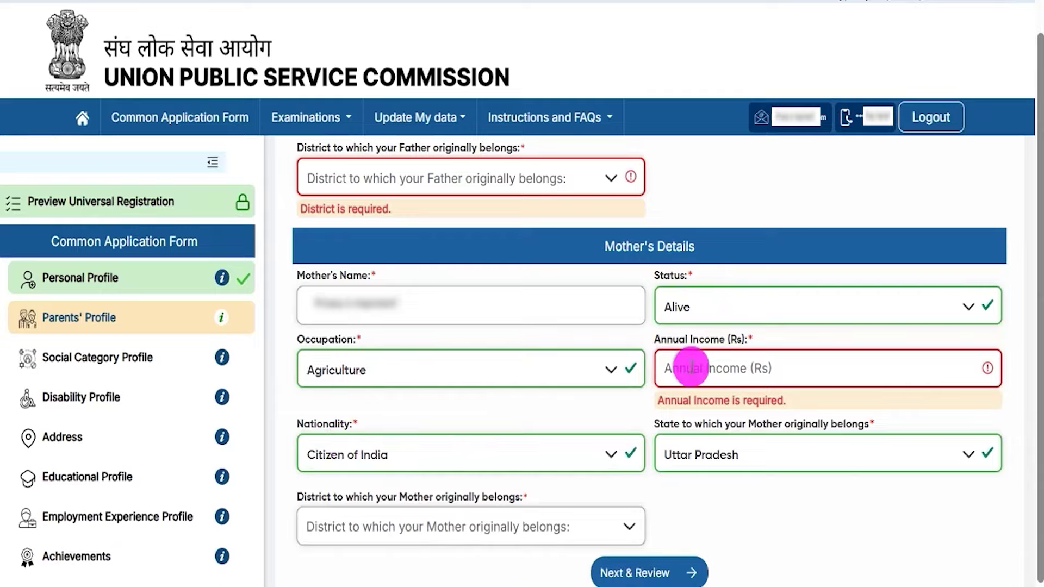
# - Set the mother's nationality to Citizen of India and state to Uttar Pradesh, leaving district empty
pyautogui.moveTo(672, 340); pyautogui.dragTo(739, 344)
pyautogui.click(699, 366)
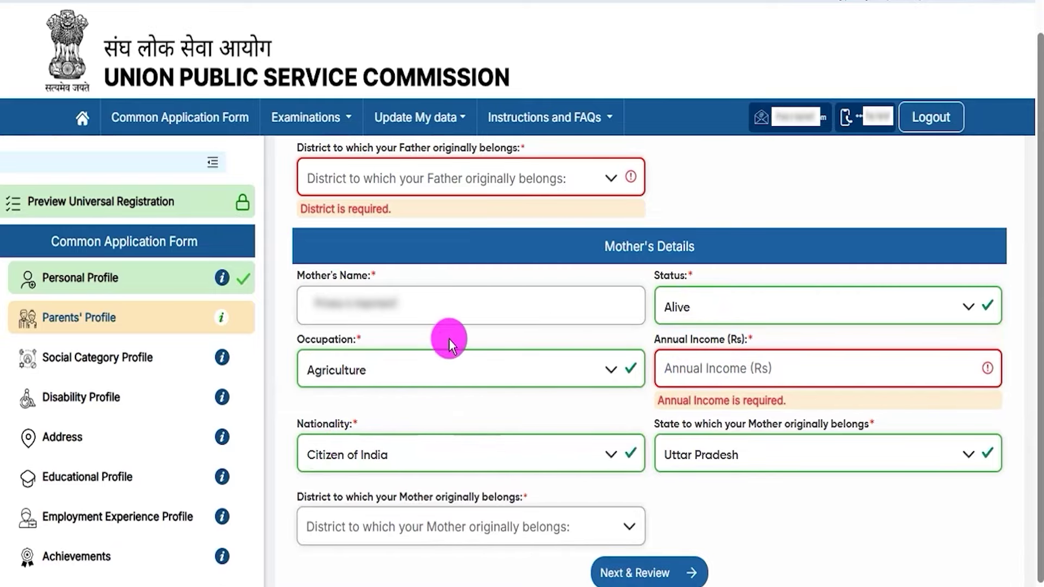
pyautogui.click(352, 451)
pyautogui.click(342, 250)
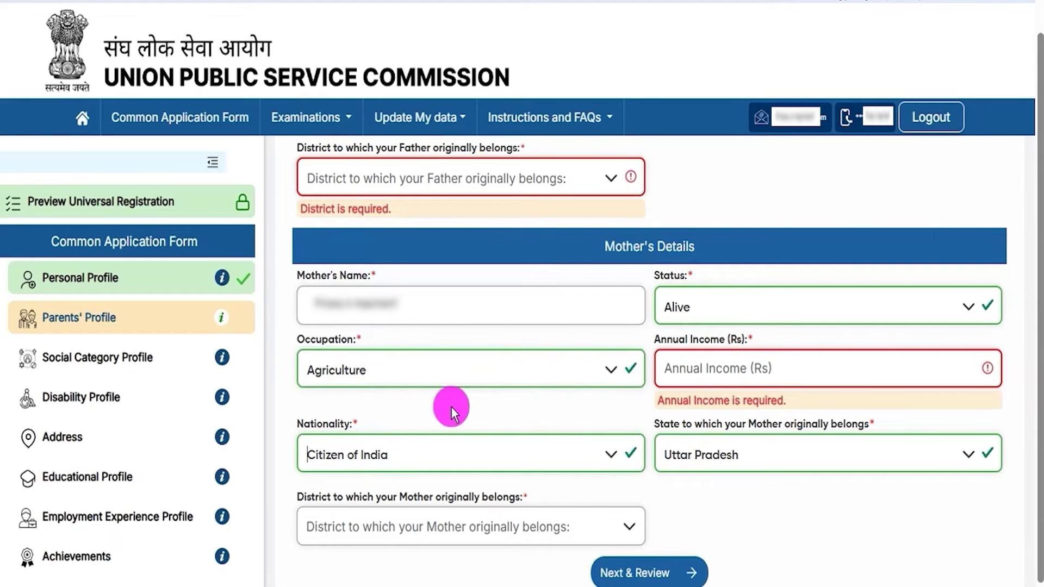
pyautogui.click(755, 460)
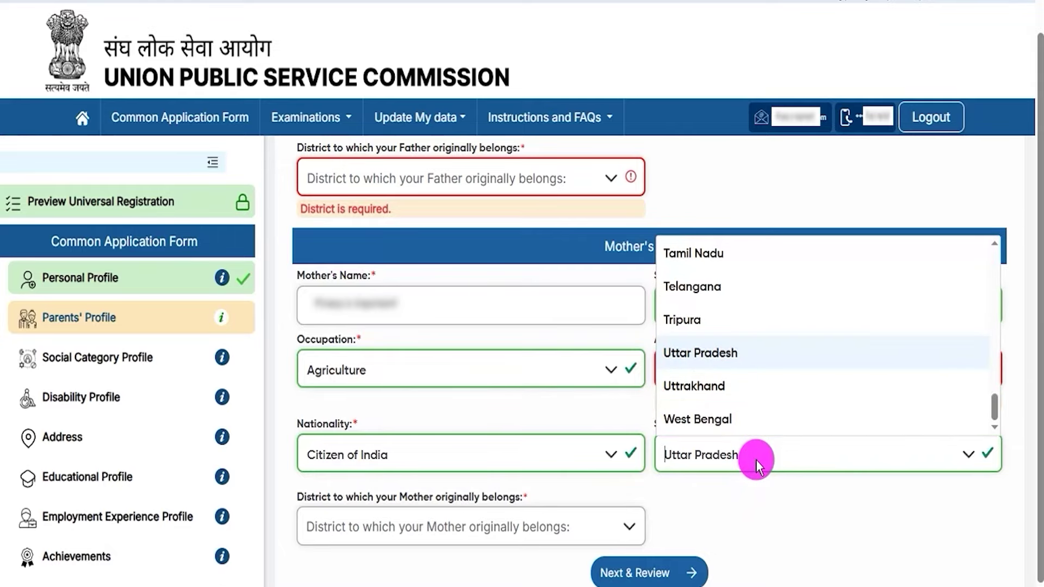
pyautogui.click(389, 527)
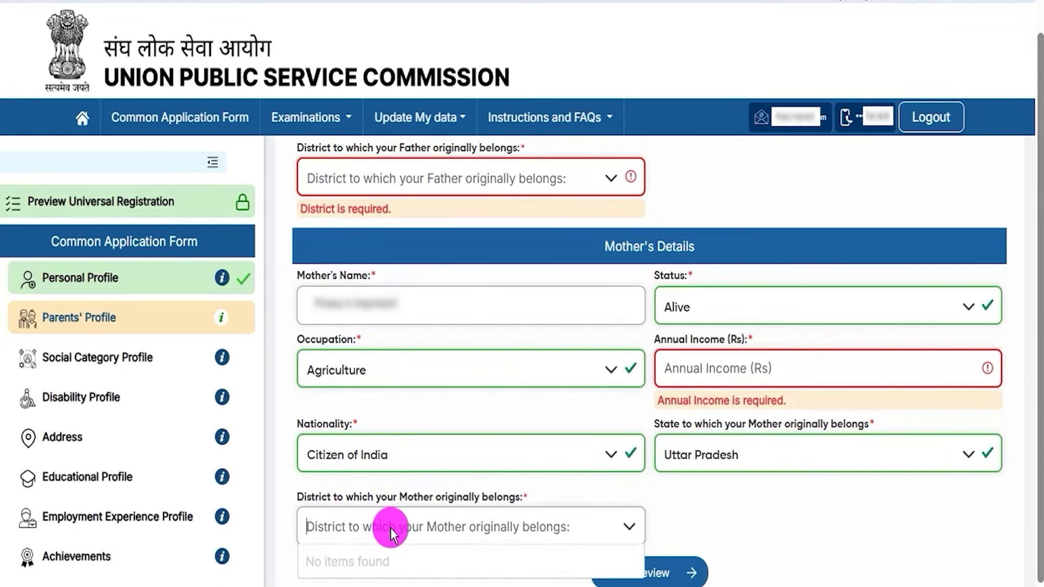
pyautogui.click(769, 531)
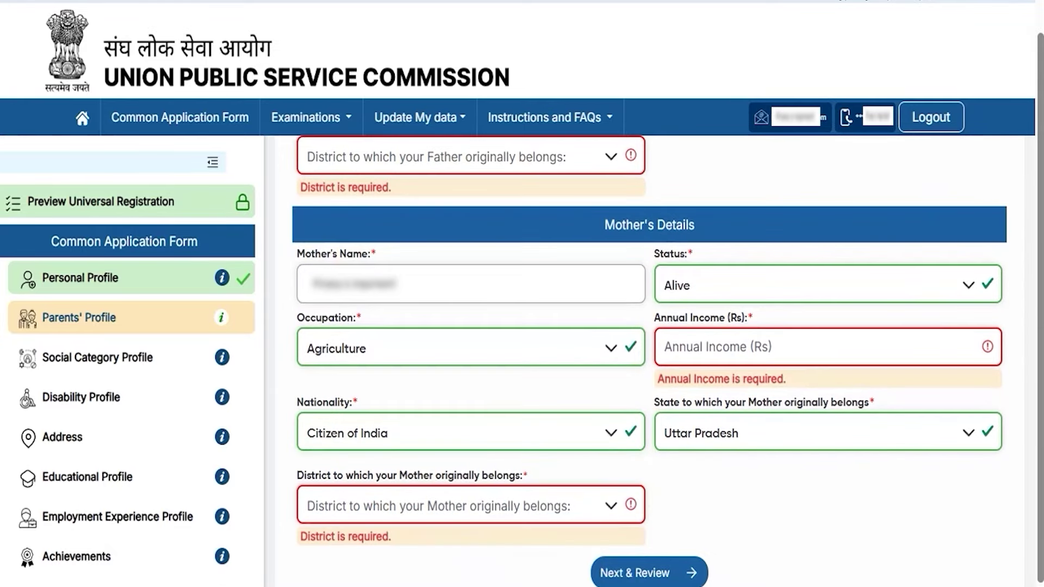
# - Check the parents' summary listing mother's annual income 500000 and district Saharanpur
pyautogui.moveTo(927, 475); pyautogui.dragTo(701, 564)
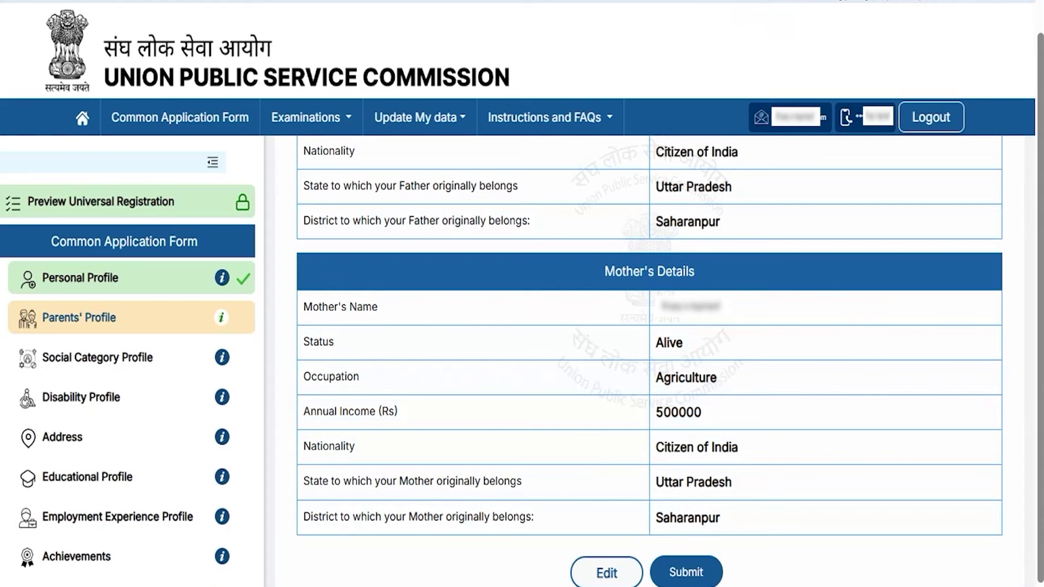
pyautogui.moveTo(411, 541); pyautogui.dragTo(552, 566)
pyautogui.moveTo(889, 498); pyautogui.dragTo(718, 570)
# - Submit the Parents' Profile and choose ST as the community category
pyautogui.click(718, 570)
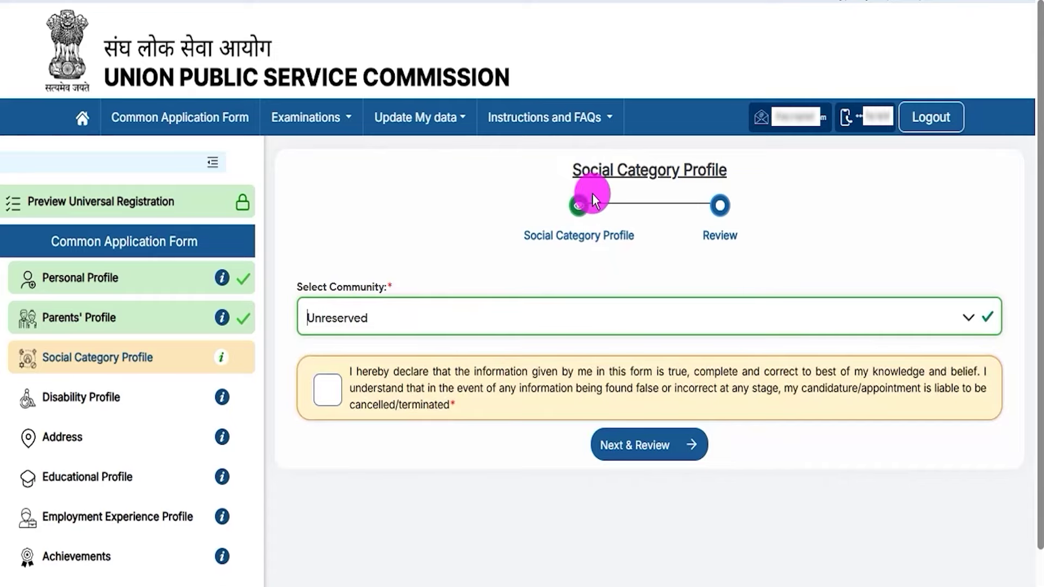
pyautogui.moveTo(589, 170); pyautogui.dragTo(710, 169)
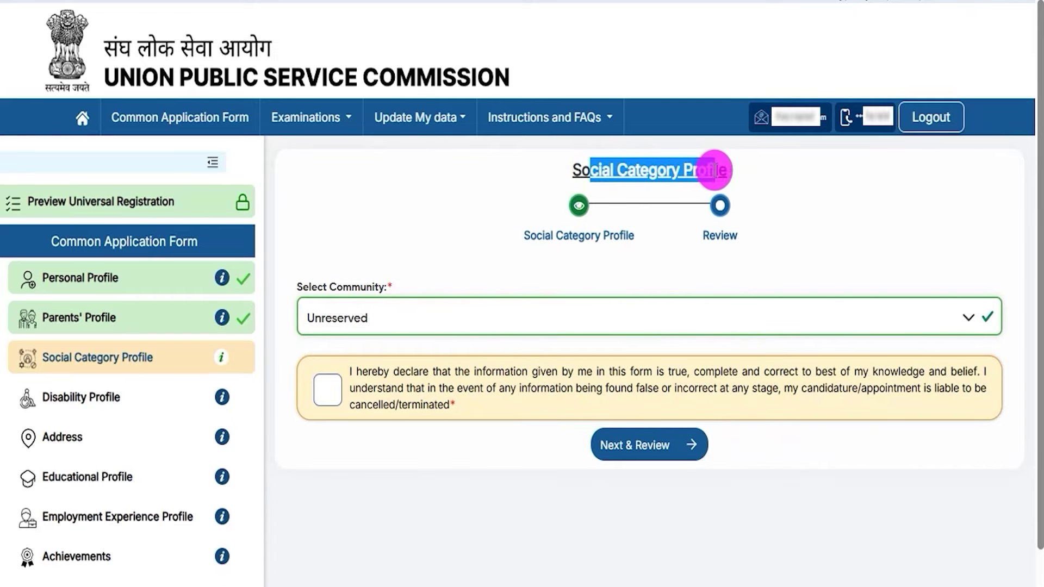
pyautogui.click(409, 315)
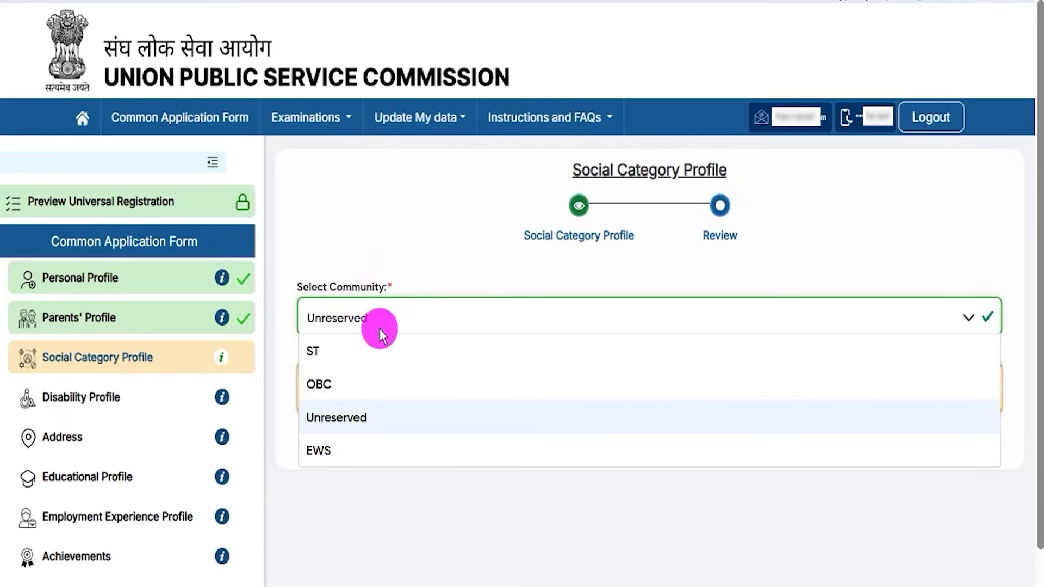
pyautogui.click(314, 352)
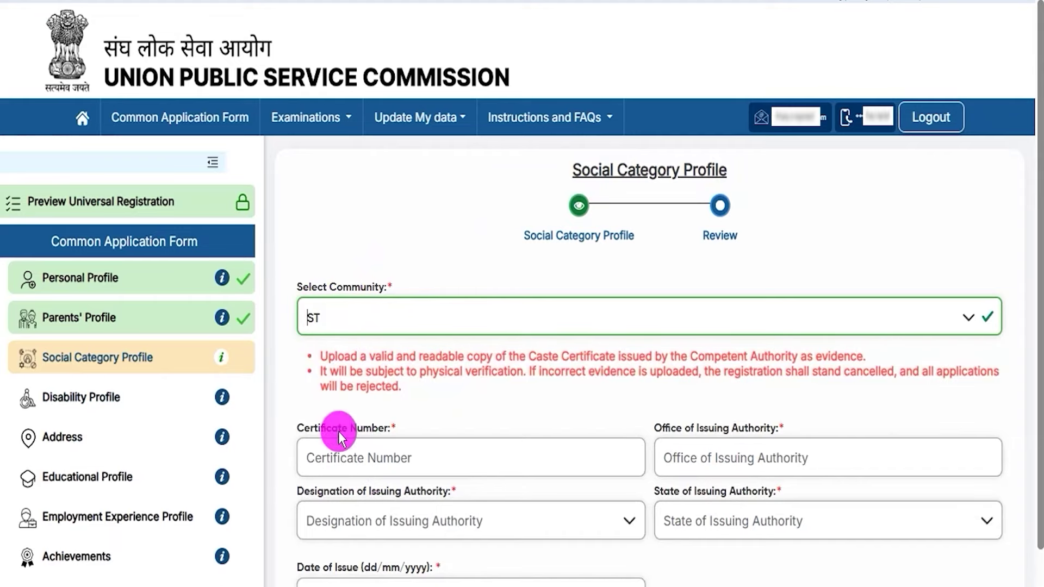
pyautogui.moveTo(312, 427); pyautogui.dragTo(365, 431)
pyautogui.click(368, 455)
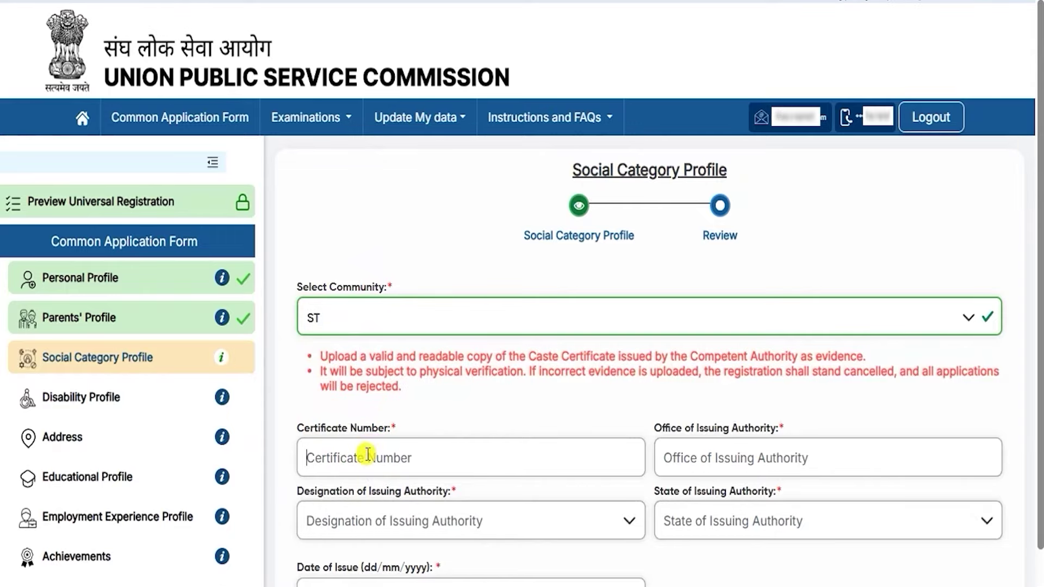
pyautogui.moveTo(680, 429); pyautogui.dragTo(740, 431)
pyautogui.click(724, 458)
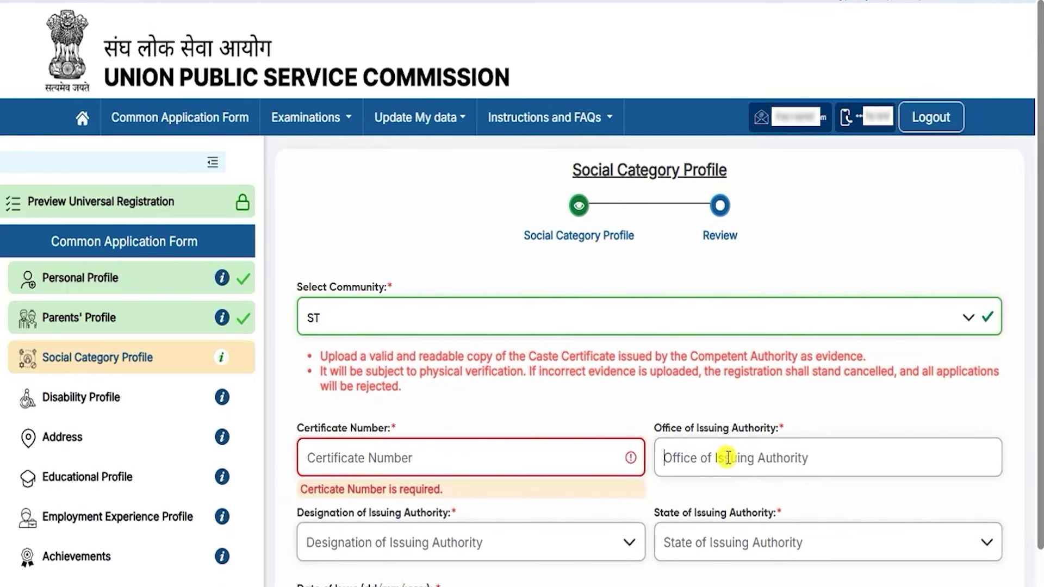
# - Set the issuing authority's designation to Collector and its state to Uttar Pradesh
pyautogui.scroll(-6, 726, 457)
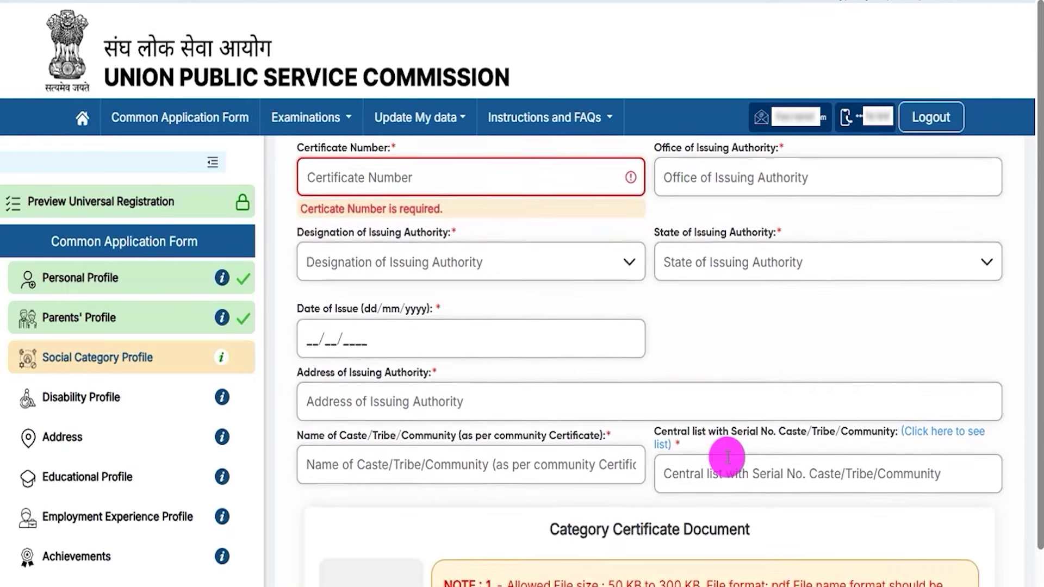
pyautogui.scroll(2, 727, 458)
pyautogui.moveTo(318, 266); pyautogui.dragTo(411, 266)
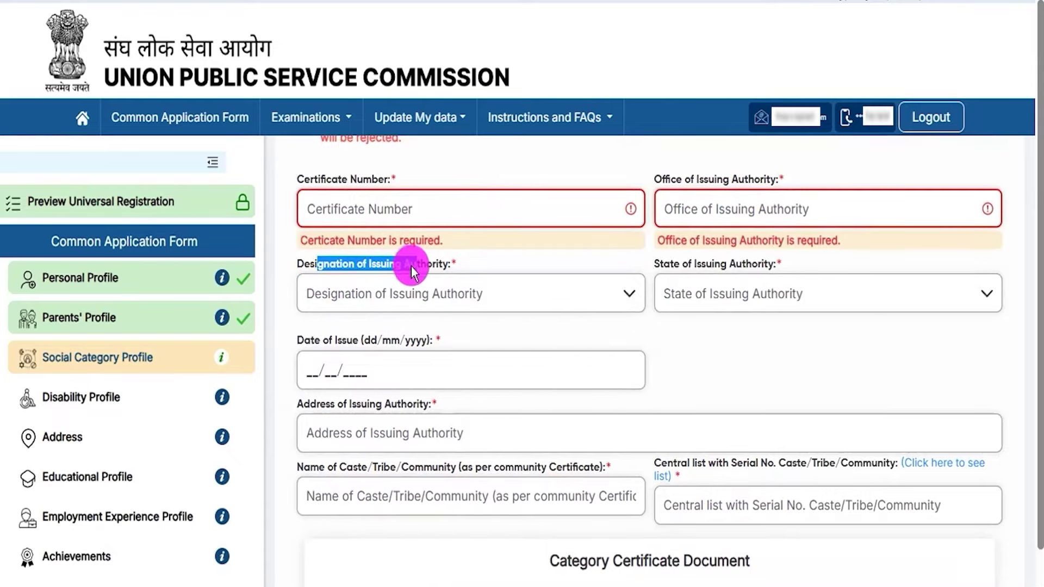
pyautogui.click(383, 293)
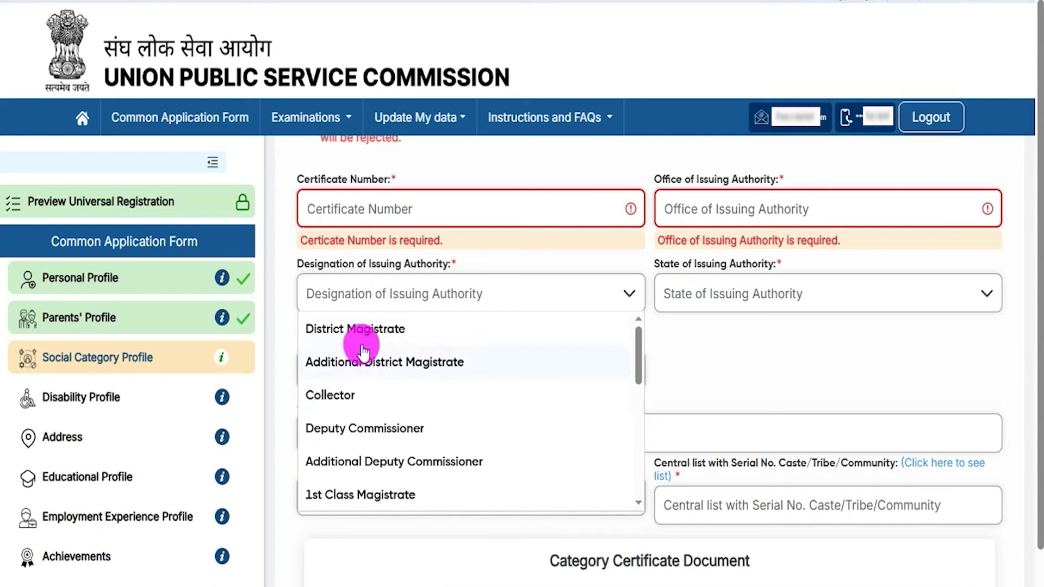
pyautogui.click(337, 395)
pyautogui.click(790, 296)
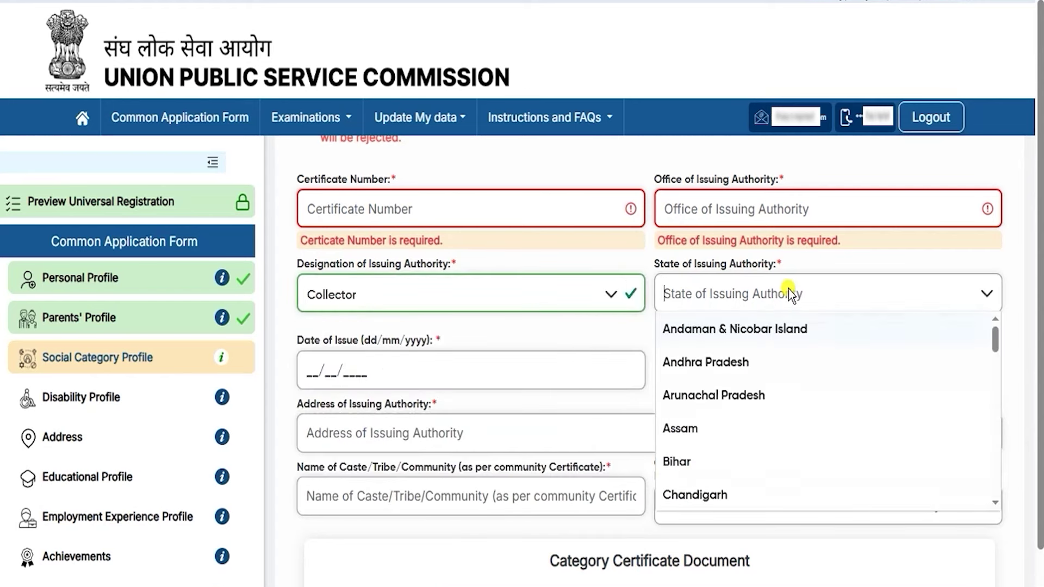
pyautogui.scroll(-12, 750, 375)
pyautogui.scroll(-4, 752, 403)
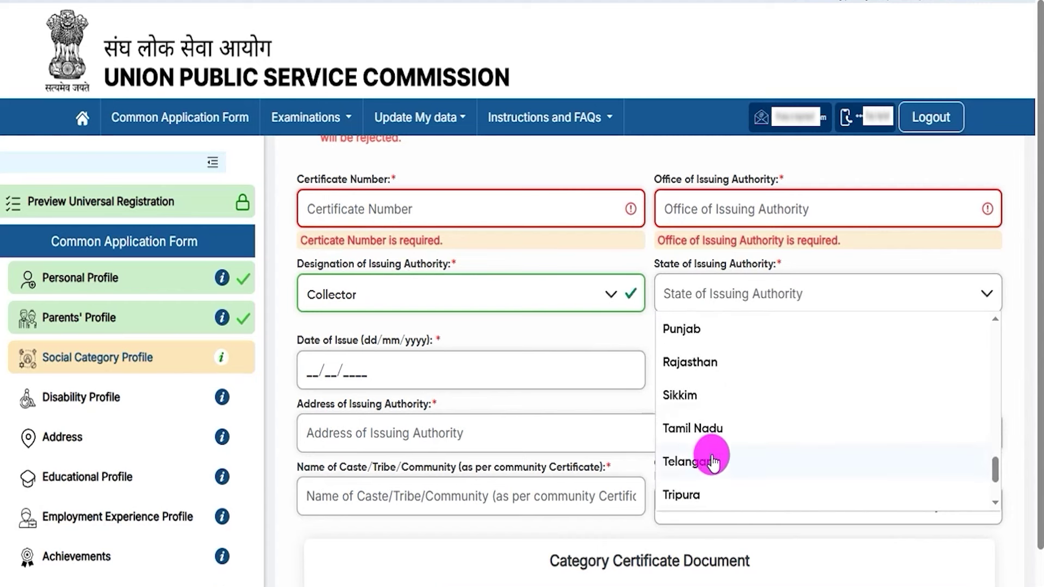
pyautogui.click(704, 429)
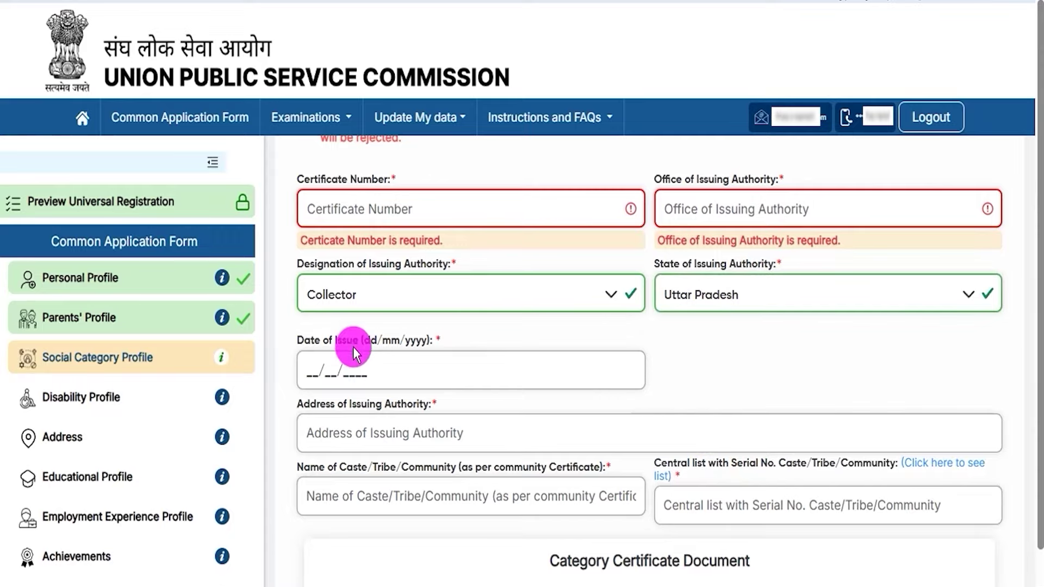
pyautogui.click(309, 369)
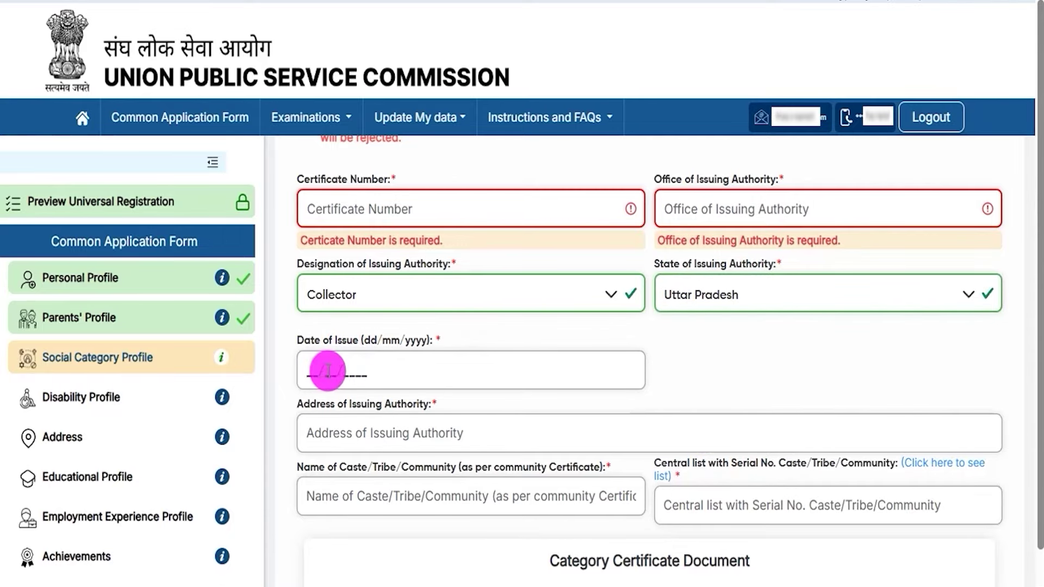
# - Go through the date of issue, authority address, caste name and central list serial fields
pyautogui.scroll(-3, 396, 371)
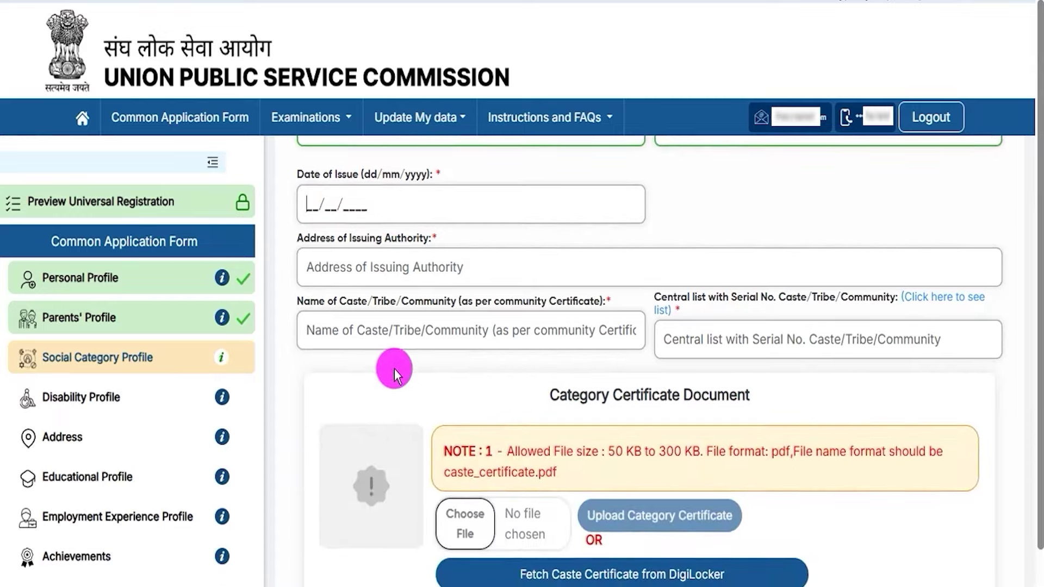
pyautogui.moveTo(325, 242); pyautogui.dragTo(394, 260)
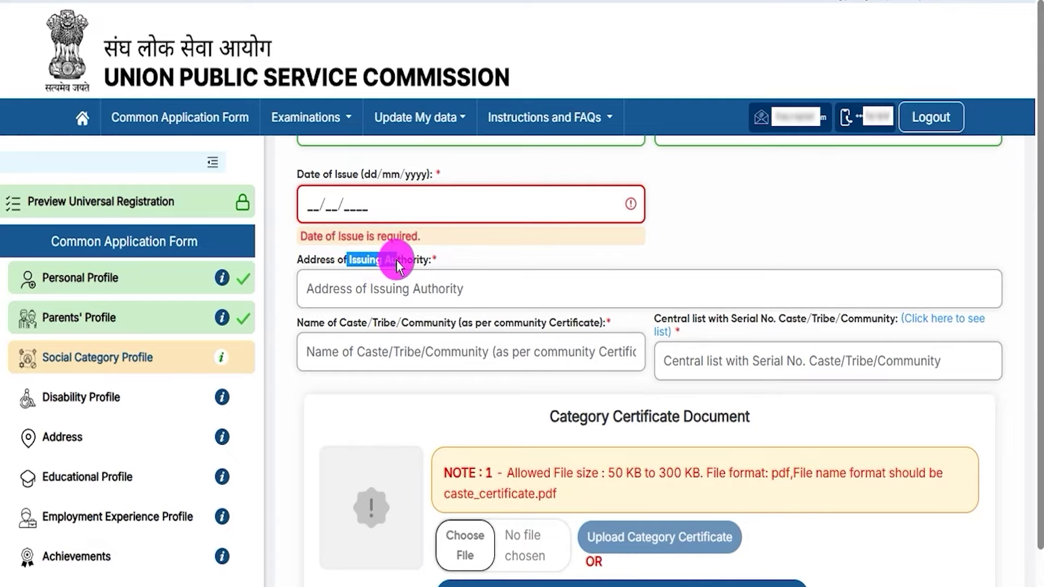
pyautogui.click(391, 287)
pyautogui.moveTo(333, 323); pyautogui.dragTo(422, 374)
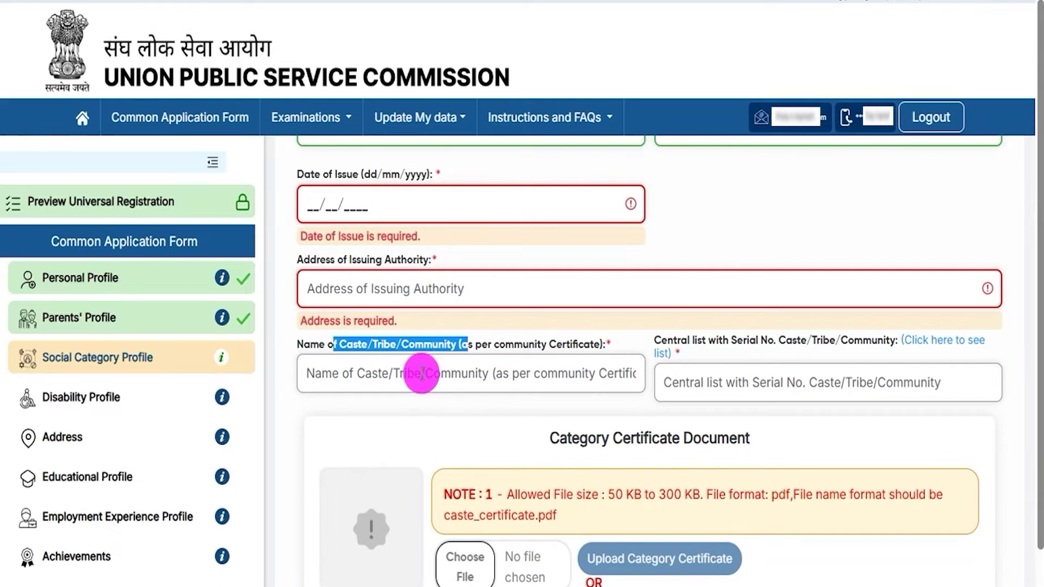
pyautogui.click(359, 375)
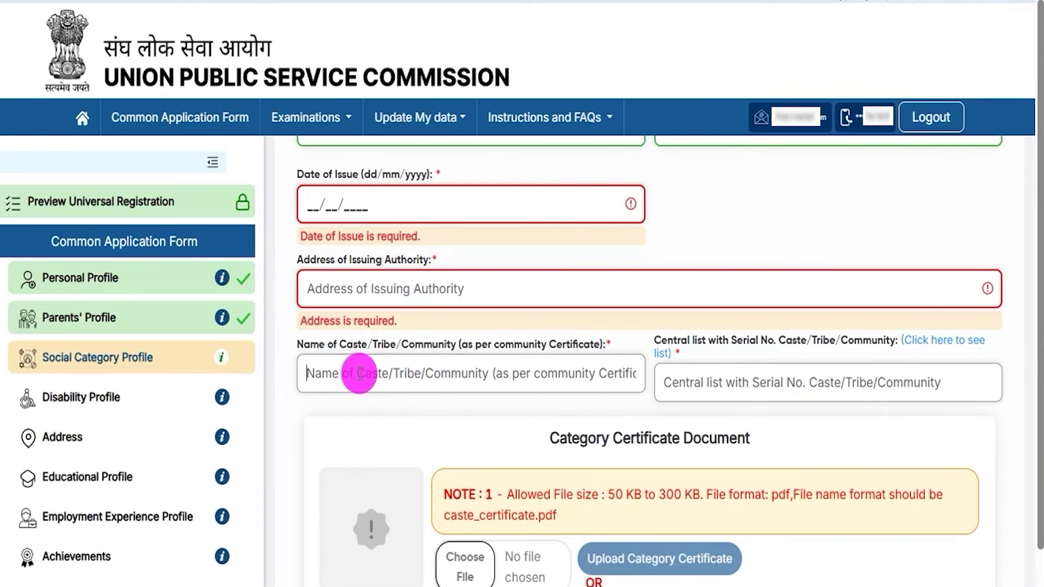
pyautogui.click(362, 344)
pyautogui.click(363, 373)
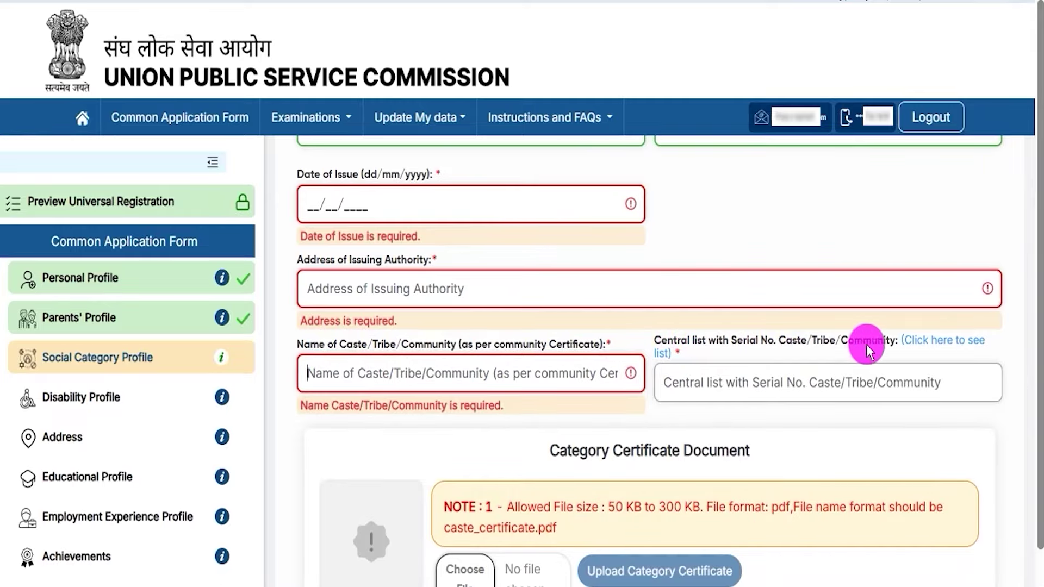
pyautogui.click(785, 376)
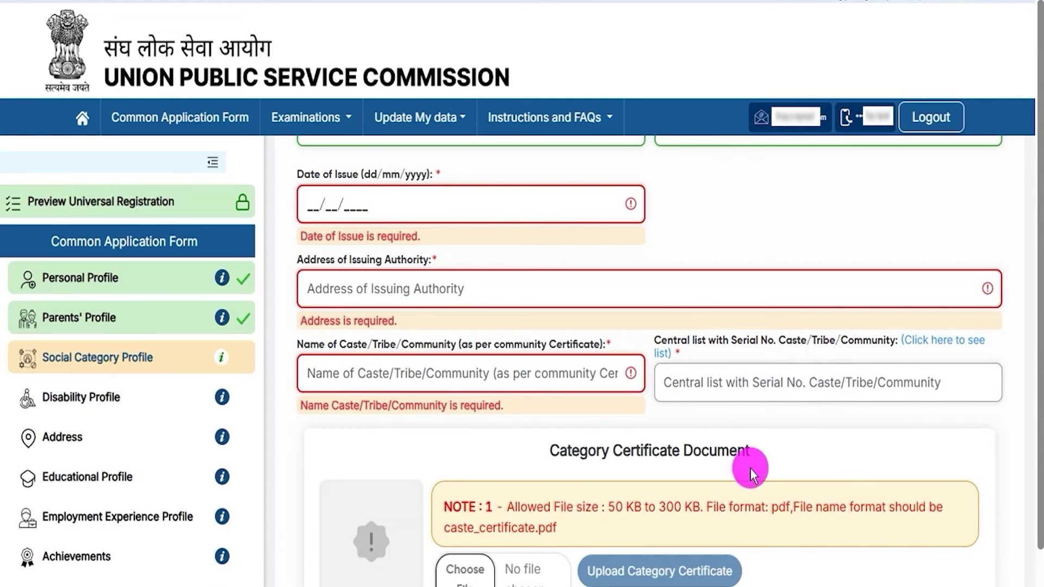
# - Read the upload note: a 50 KB–300 KB pdf named caste_certificate.pdf
pyautogui.scroll(-3, 761, 462)
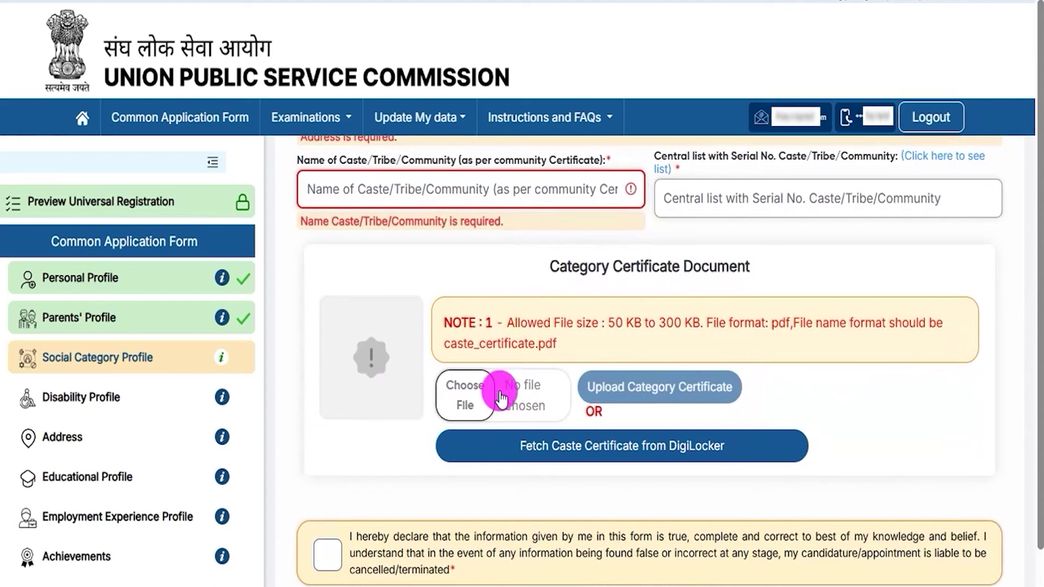
pyautogui.moveTo(608, 322); pyautogui.dragTo(641, 321)
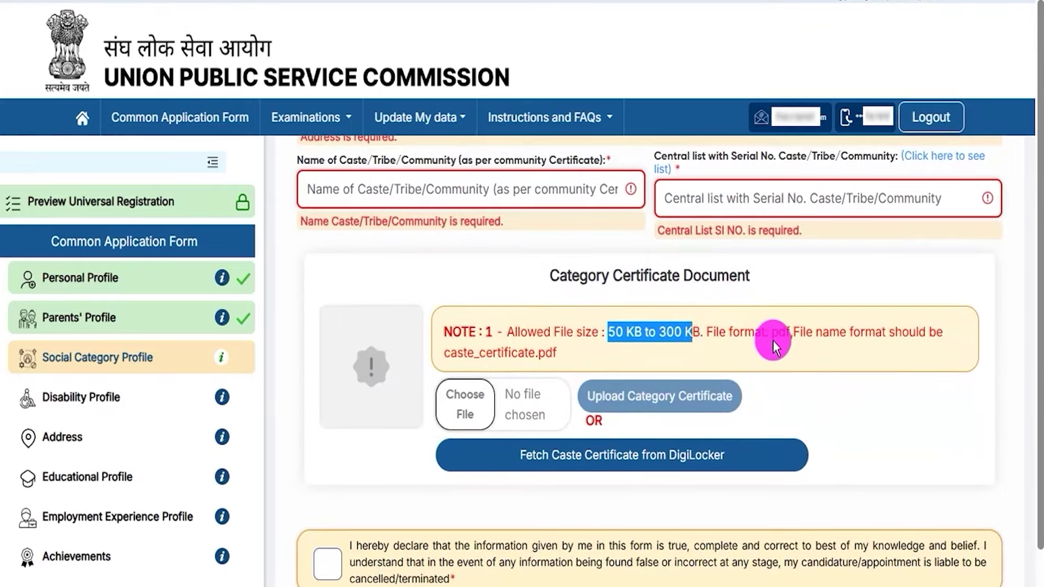
pyautogui.moveTo(772, 331); pyautogui.dragTo(824, 337)
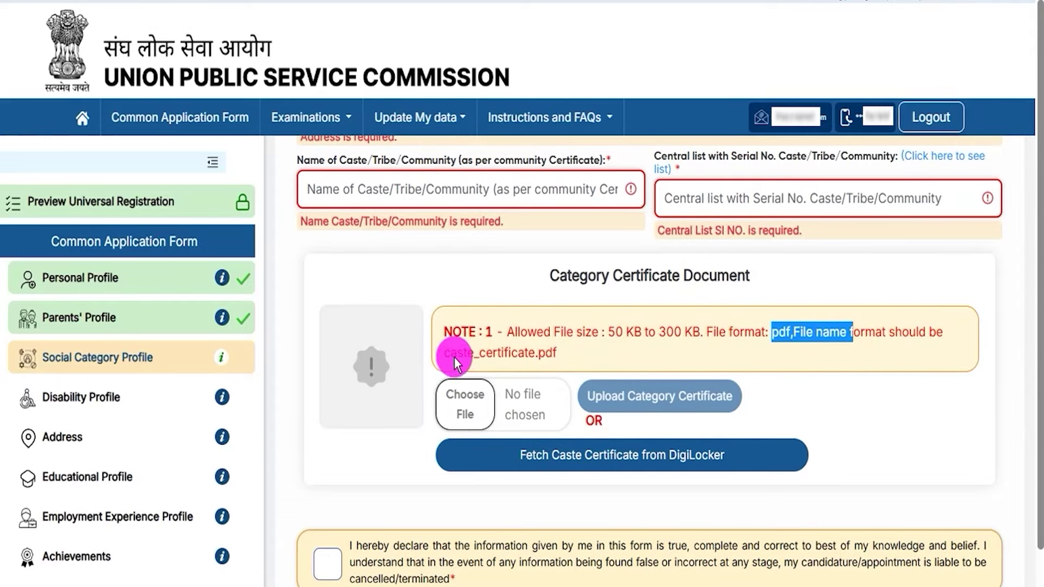
pyautogui.moveTo(447, 354); pyautogui.dragTo(533, 354)
pyautogui.click(468, 401)
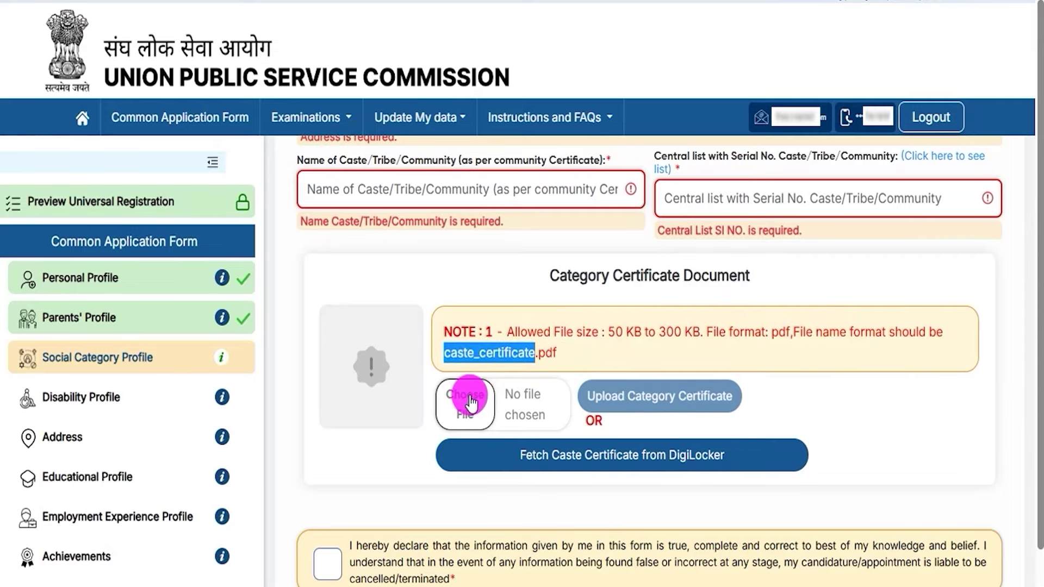
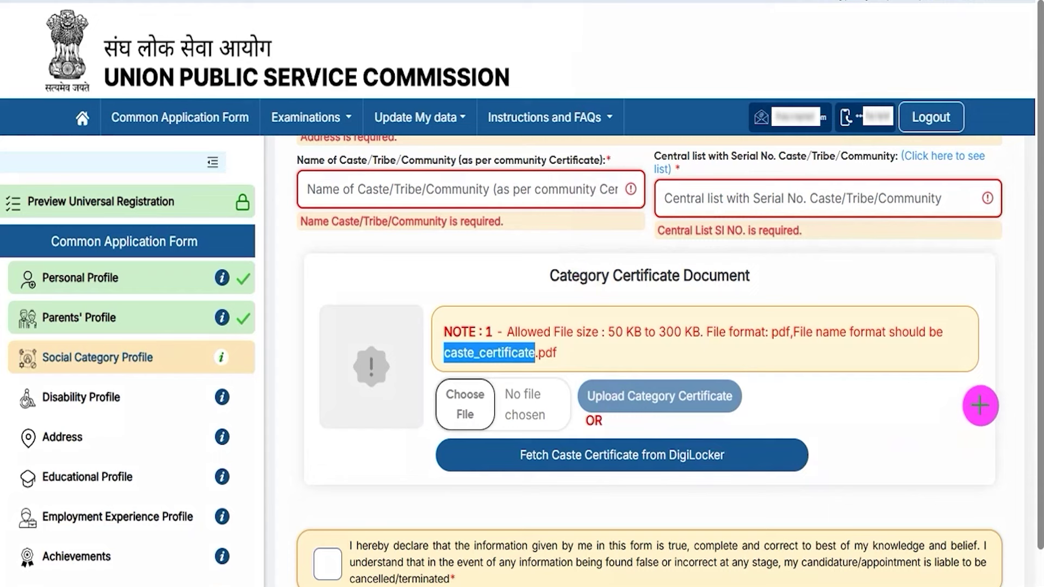
# - Tick the social category declaration and bring up the Social Category Profile review
pyautogui.moveTo(983, 401)
pyautogui.mouseDown()
pyautogui.moveTo(892, 426)
pyautogui.moveTo(792, 435)
pyautogui.moveTo(740, 457)
pyautogui.mouseUp()
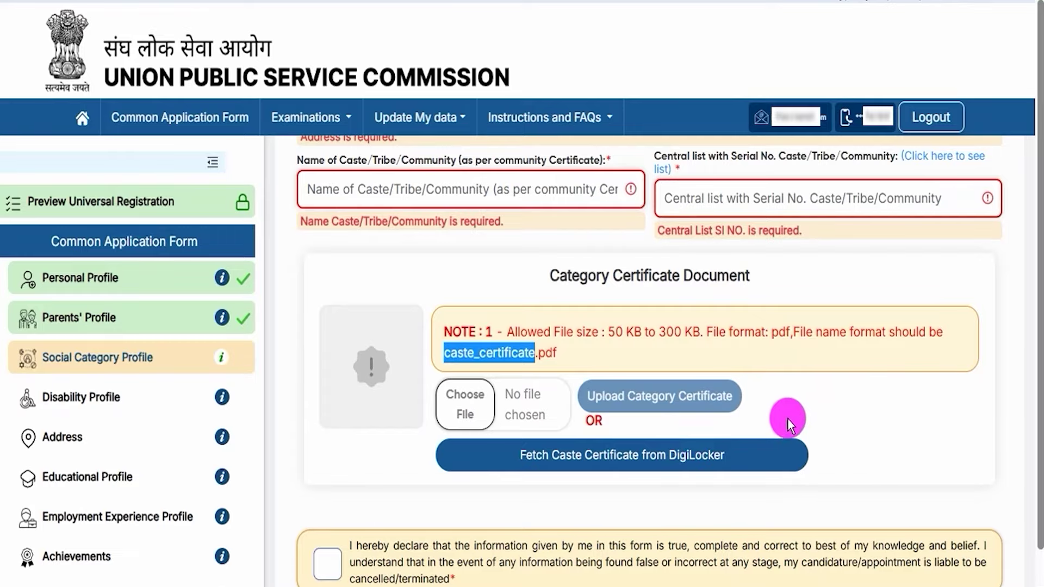
pyautogui.scroll(-1, 786, 418)
pyautogui.scroll(-1, 989, 495)
pyautogui.click(329, 517)
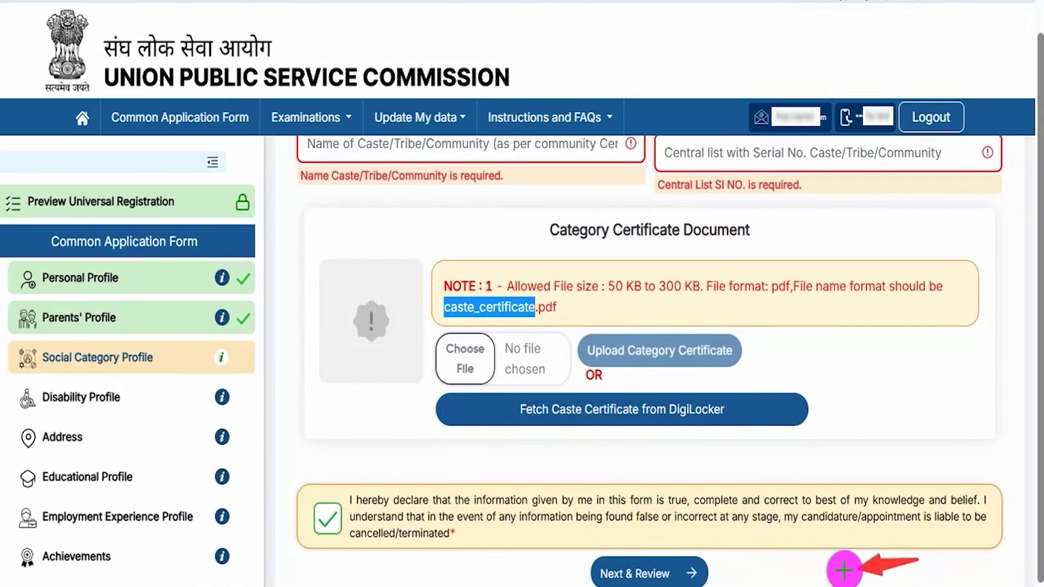
pyautogui.click(706, 574)
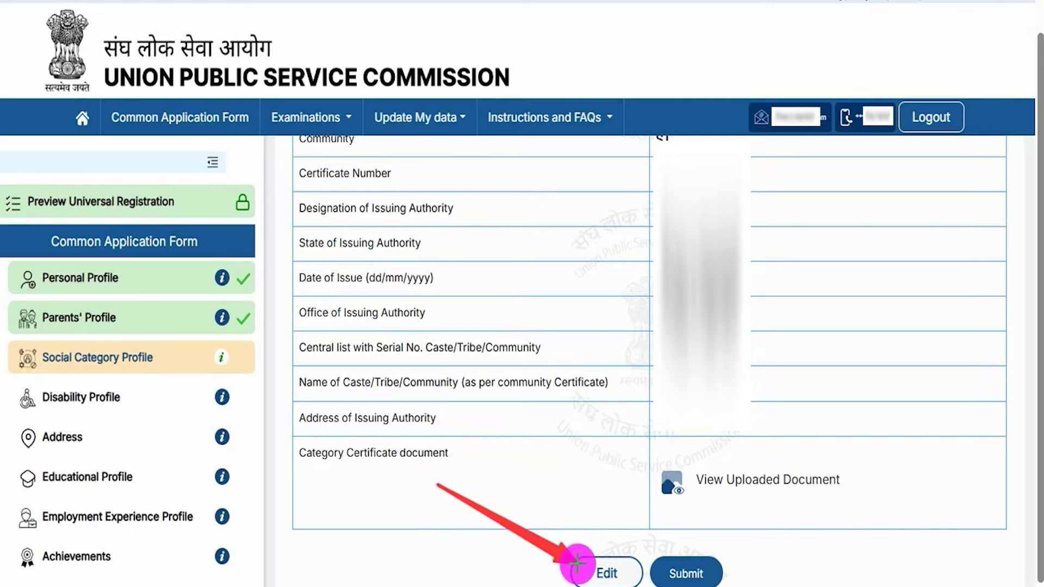
# - Submit the social category profile, then answer Yes to PwD/PwBD and to disability of 40% or above
pyautogui.click(712, 564)
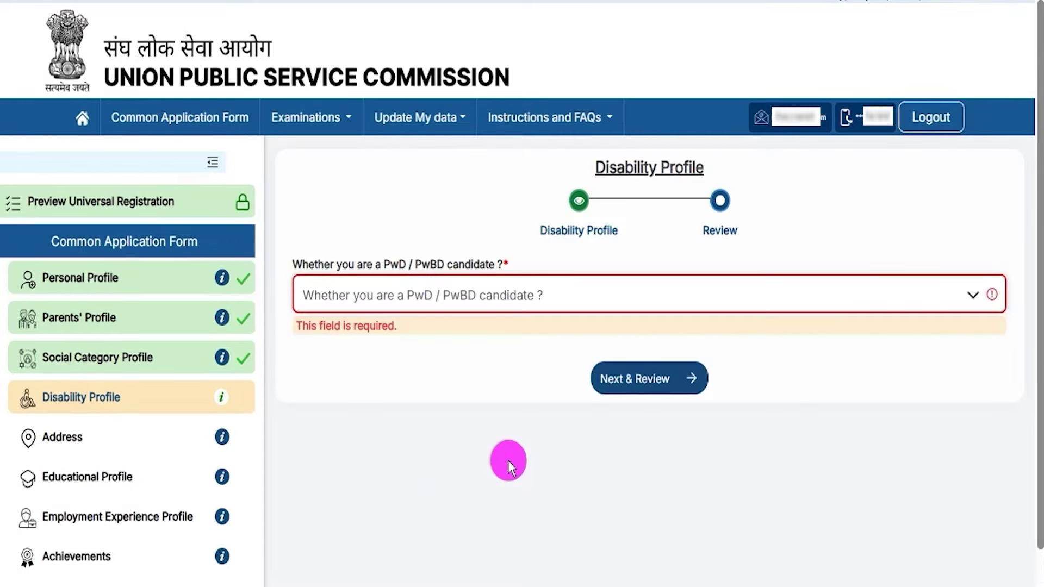
pyautogui.moveTo(609, 168); pyautogui.dragTo(684, 167)
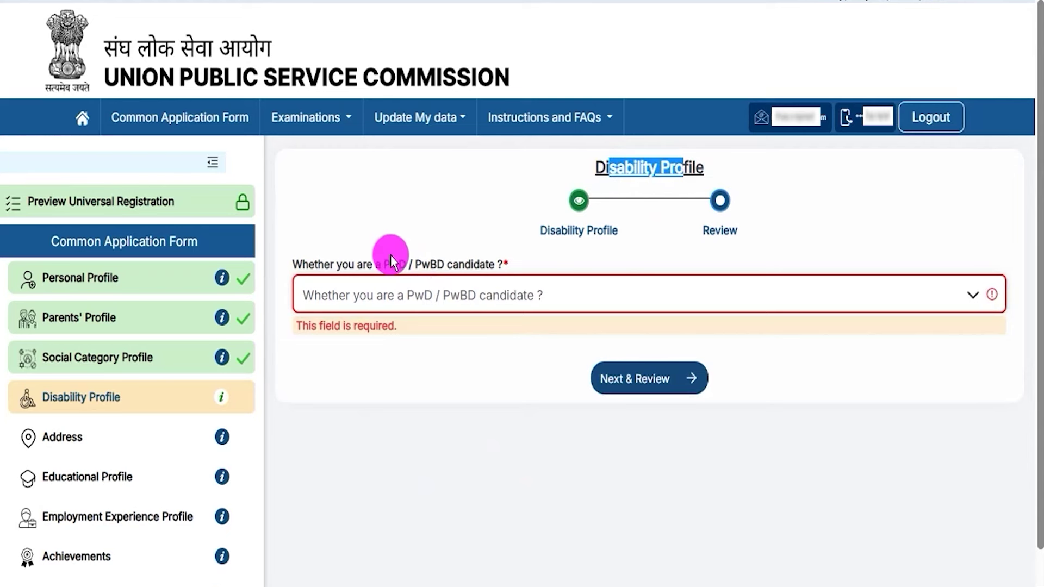
pyautogui.click(352, 266)
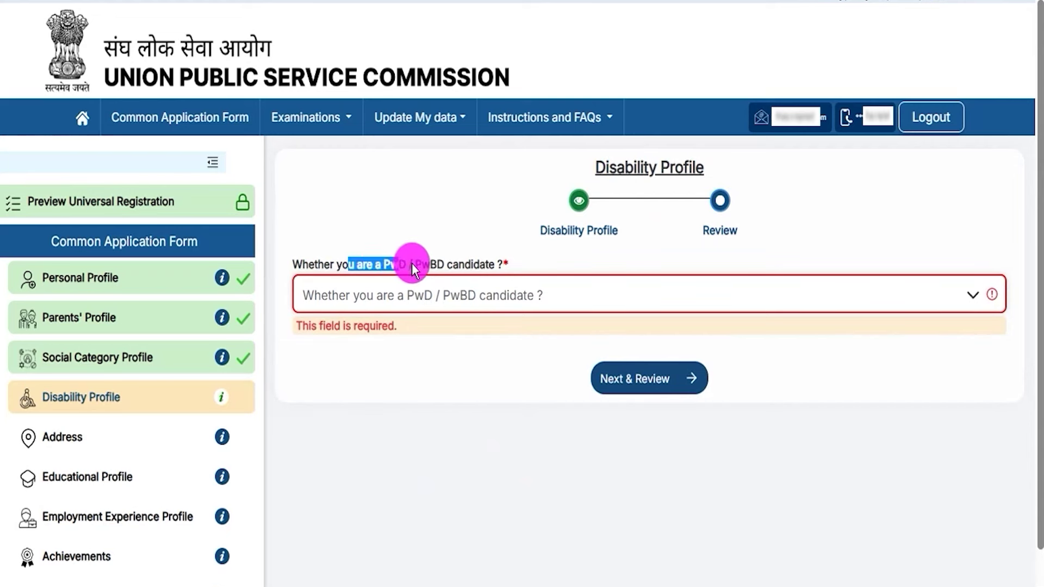
pyautogui.moveTo(415, 265); pyautogui.dragTo(426, 264)
pyautogui.click(449, 293)
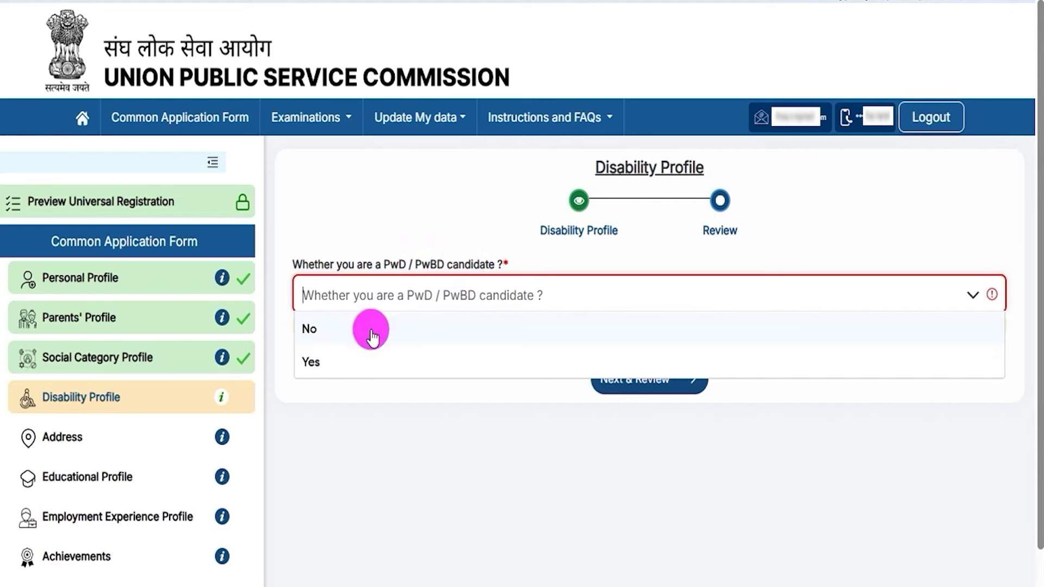
pyautogui.click(321, 361)
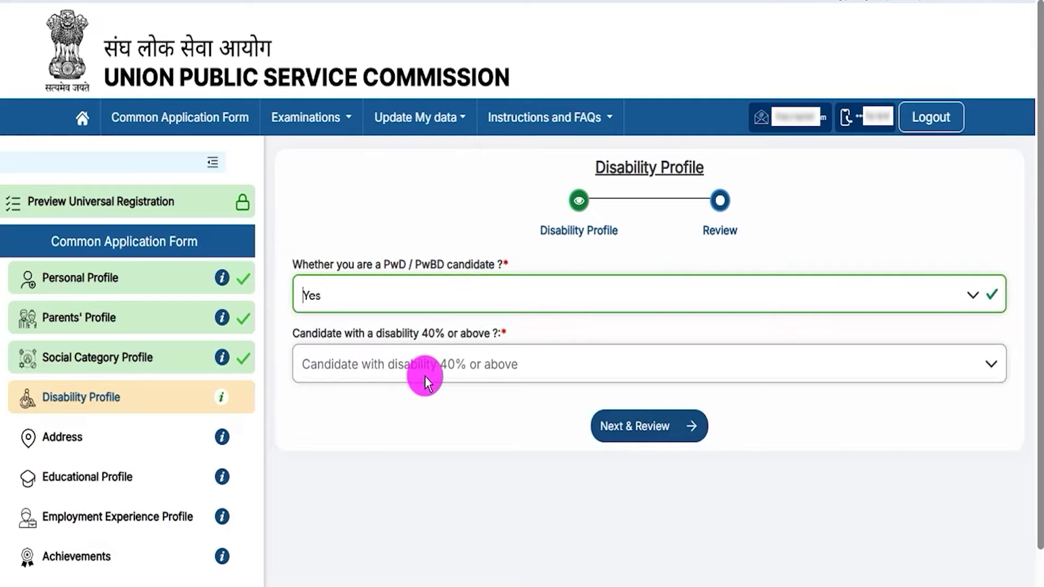
pyautogui.click(441, 371)
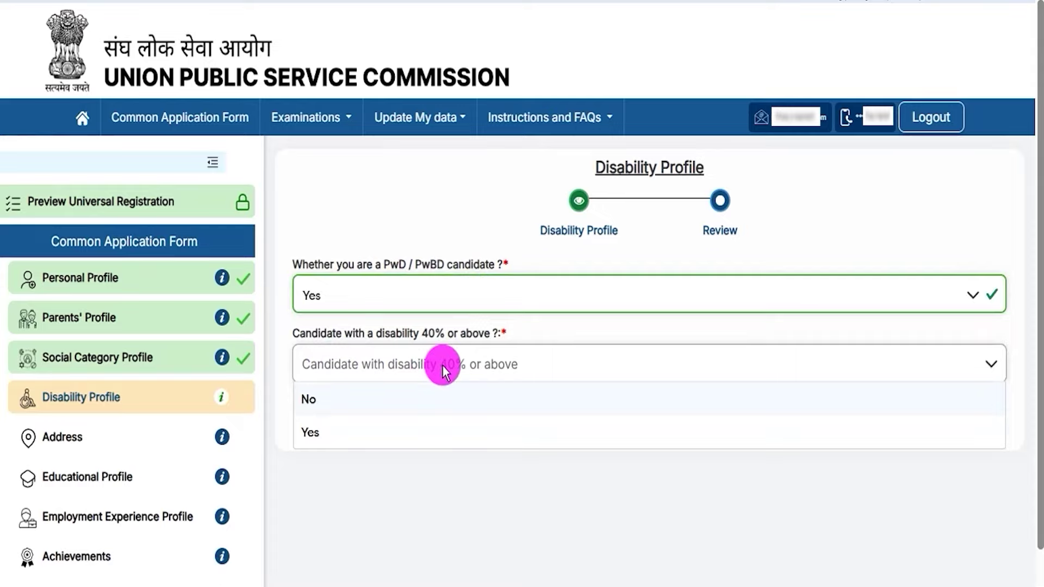
pyautogui.click(318, 432)
# - Look over the disability fields: percentage, certificate number, issue date, issuing authority and disability type
pyautogui.moveTo(319, 403); pyautogui.dragTo(383, 402)
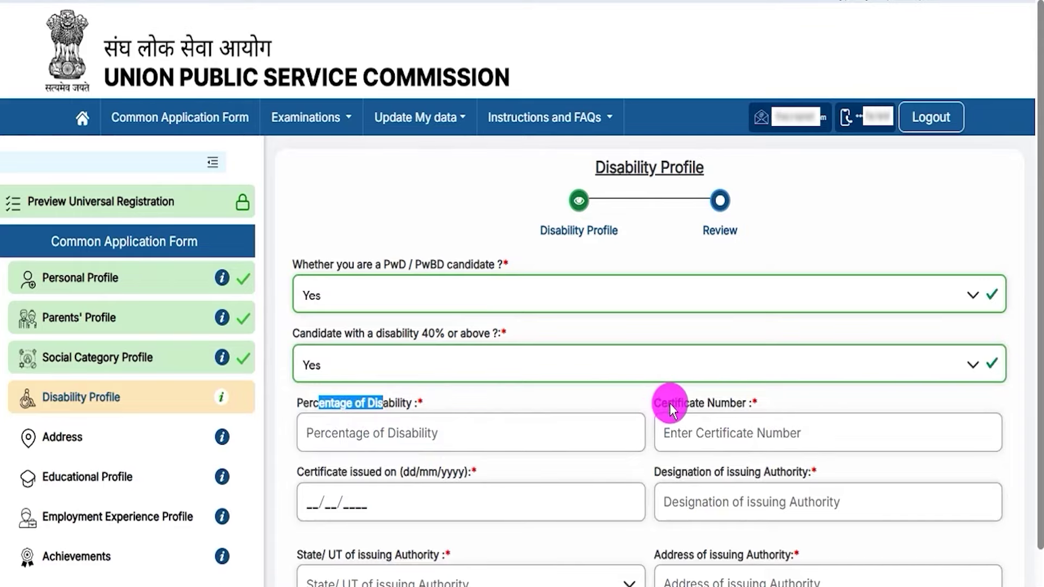
pyautogui.moveTo(671, 404); pyautogui.dragTo(722, 402)
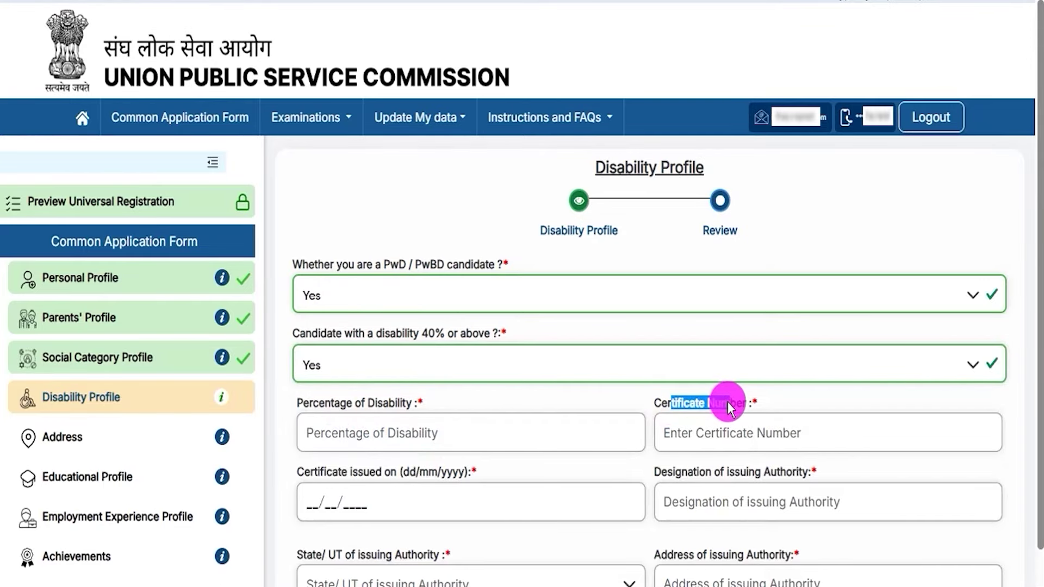
pyautogui.moveTo(338, 472); pyautogui.dragTo(383, 472)
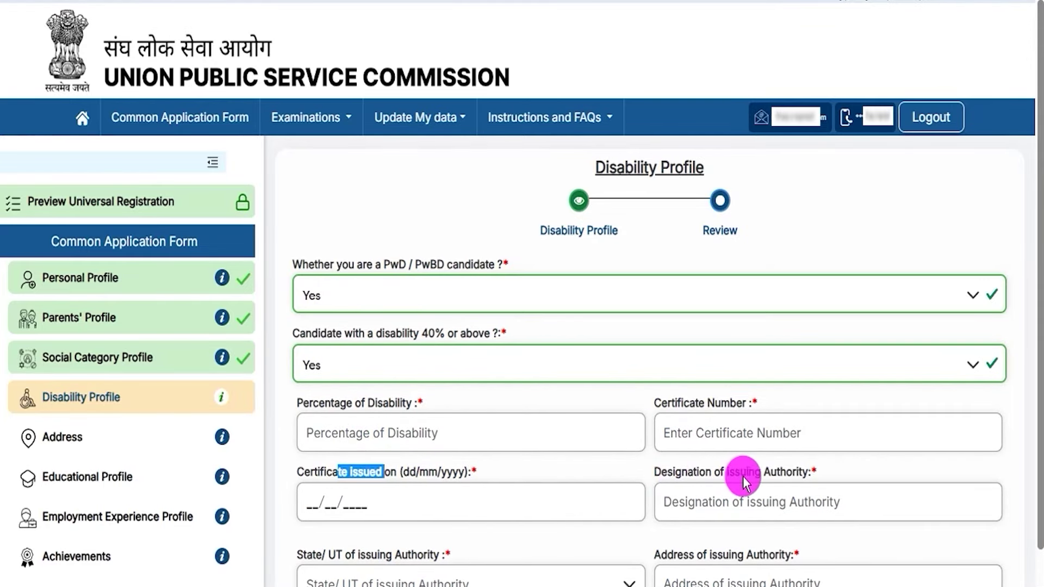
pyautogui.scroll(-2, 745, 476)
pyautogui.moveTo(698, 389); pyautogui.dragTo(760, 390)
pyautogui.scroll(-2, 724, 413)
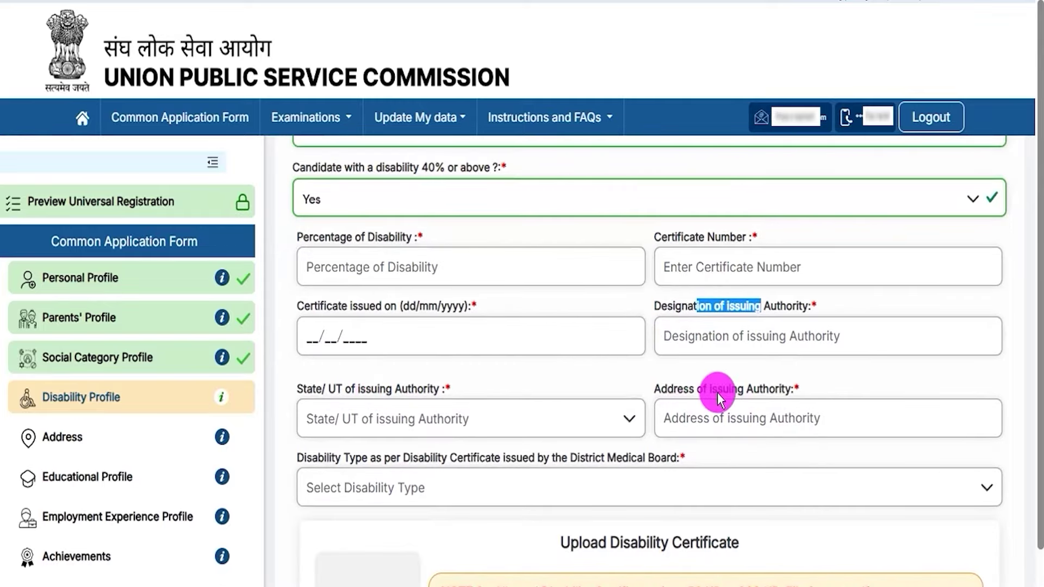
pyautogui.click(716, 393)
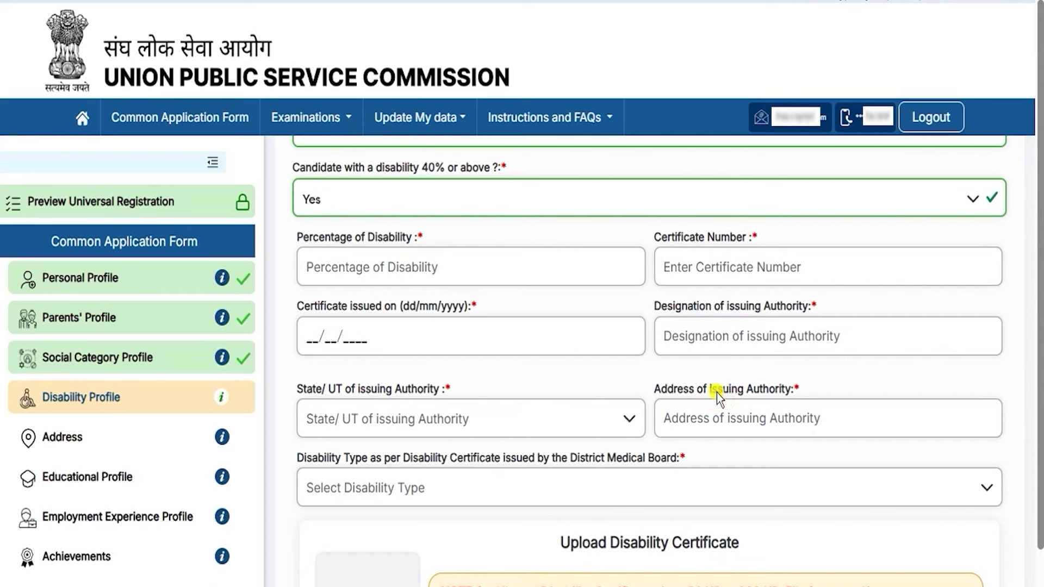
pyautogui.moveTo(328, 461); pyautogui.dragTo(379, 461)
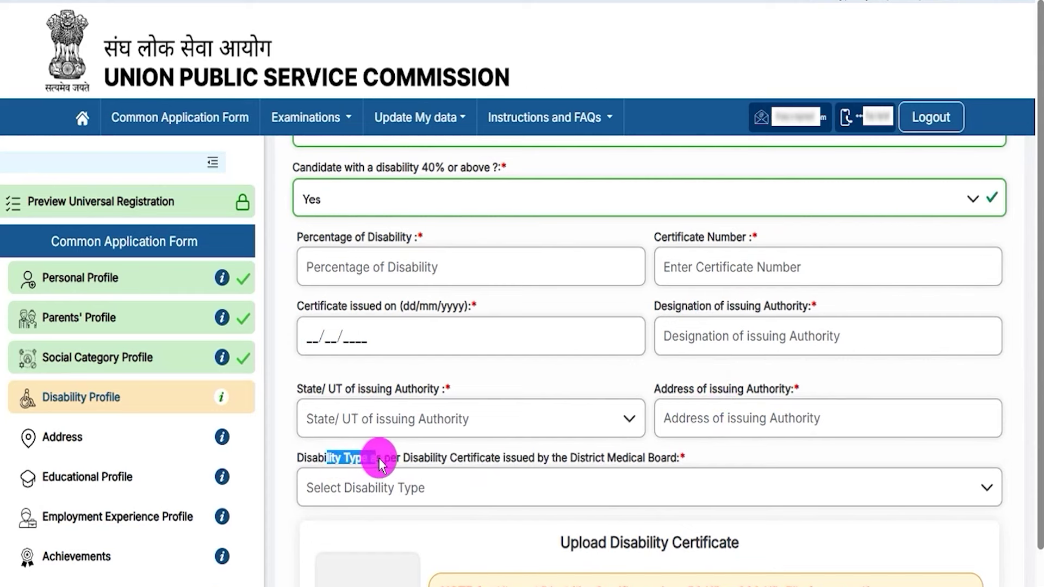
pyautogui.moveTo(458, 460); pyautogui.dragTo(482, 459)
pyautogui.scroll(-3, 517, 493)
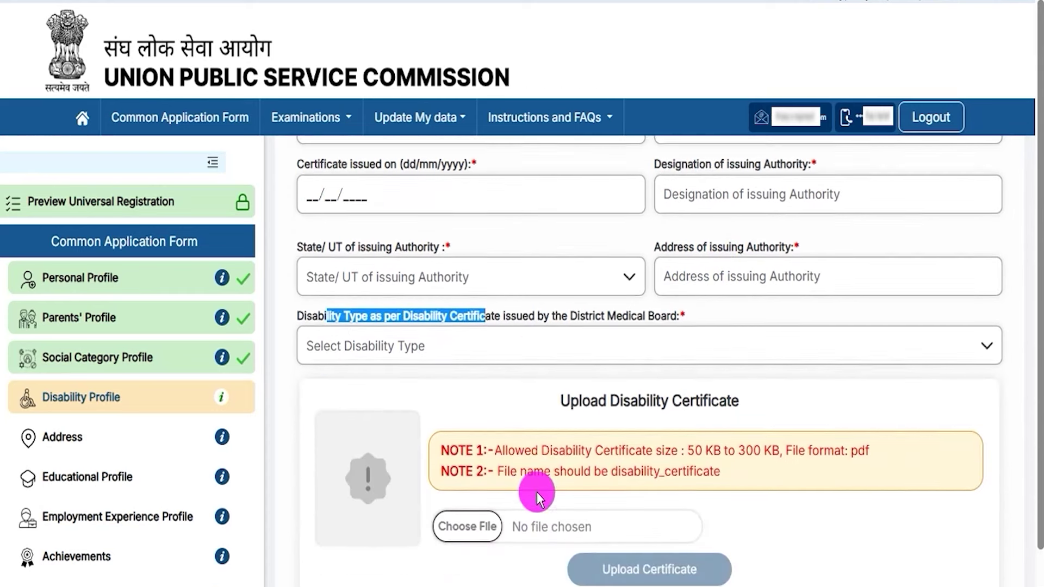
pyautogui.scroll(-3, 513, 485)
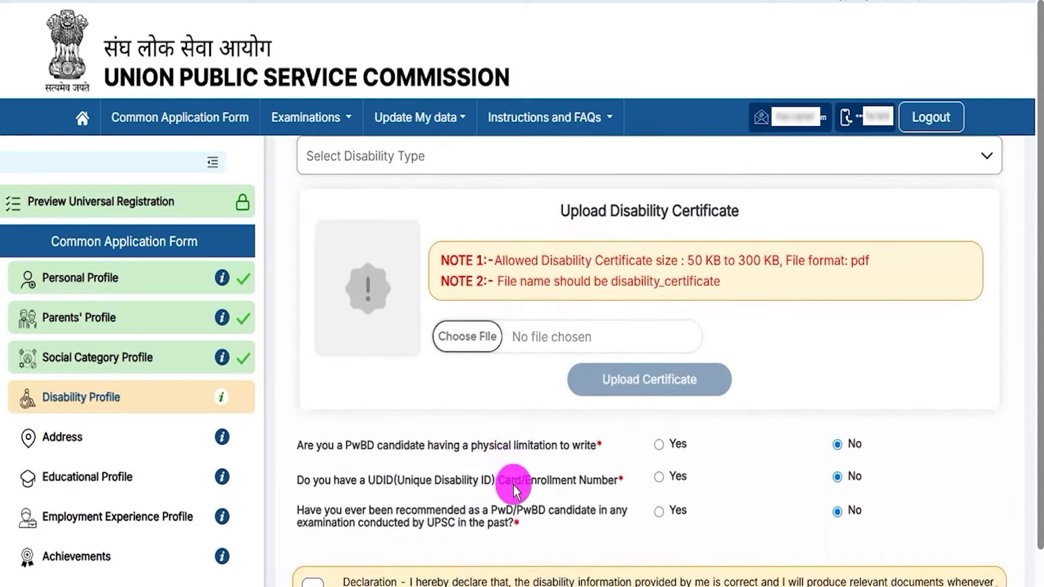
pyautogui.scroll(9, 522, 379)
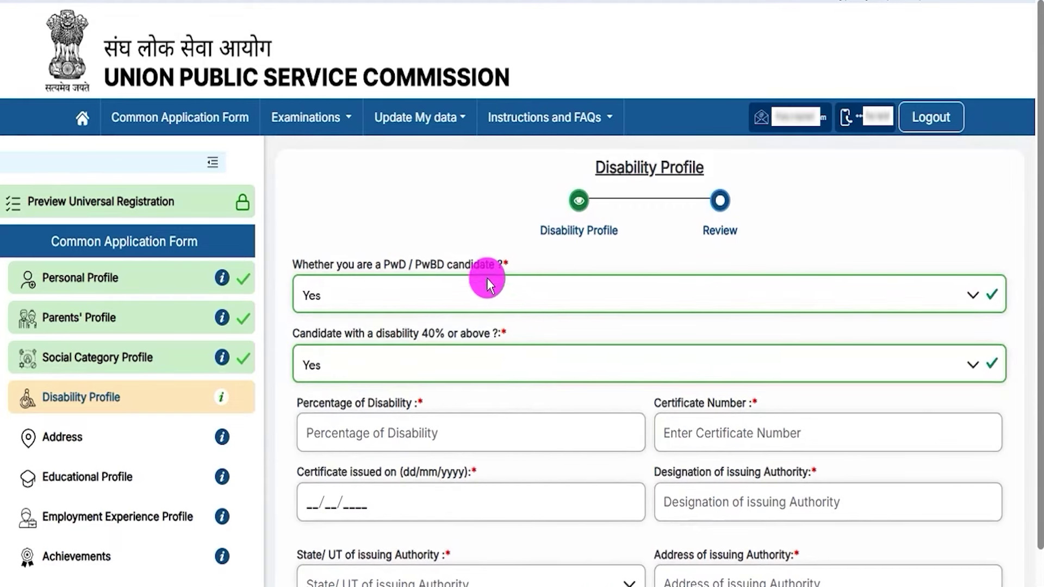
# - Change PwD/PwBD to No and leave past UPSC recommendation at No after checking its fields
pyautogui.click(451, 278)
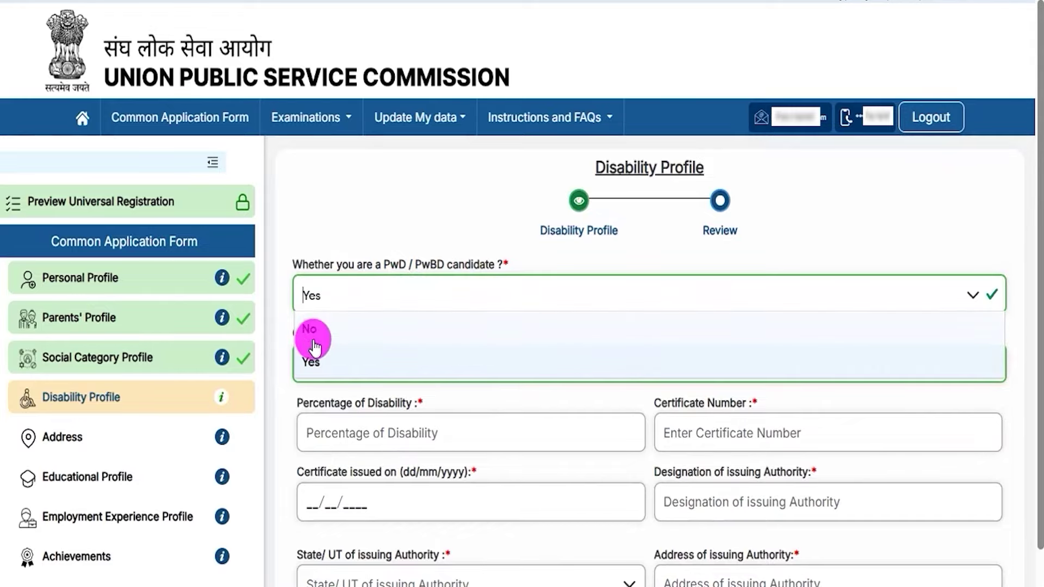
pyautogui.click(314, 338)
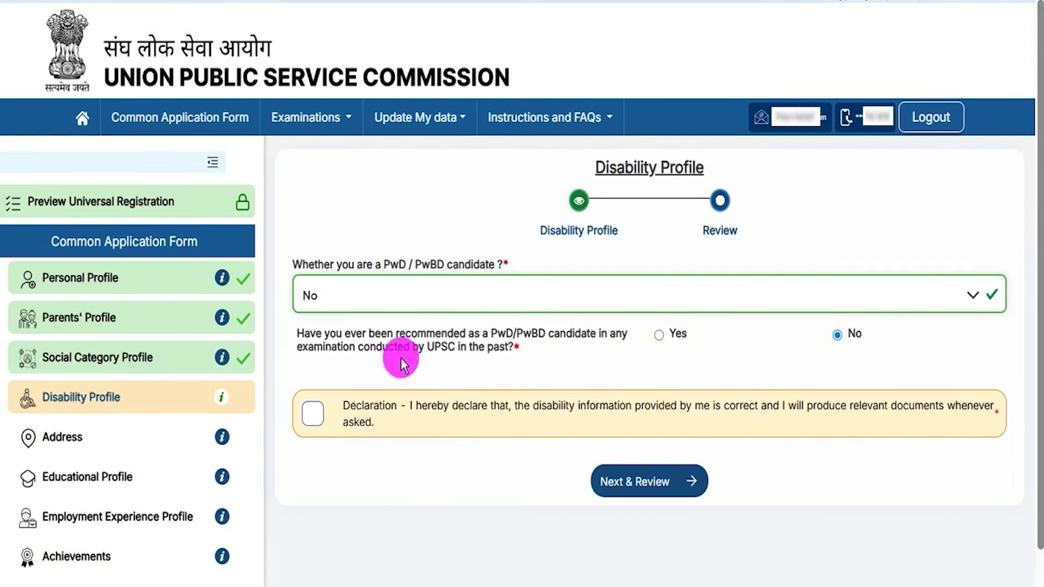
pyautogui.moveTo(399, 338); pyautogui.dragTo(540, 334)
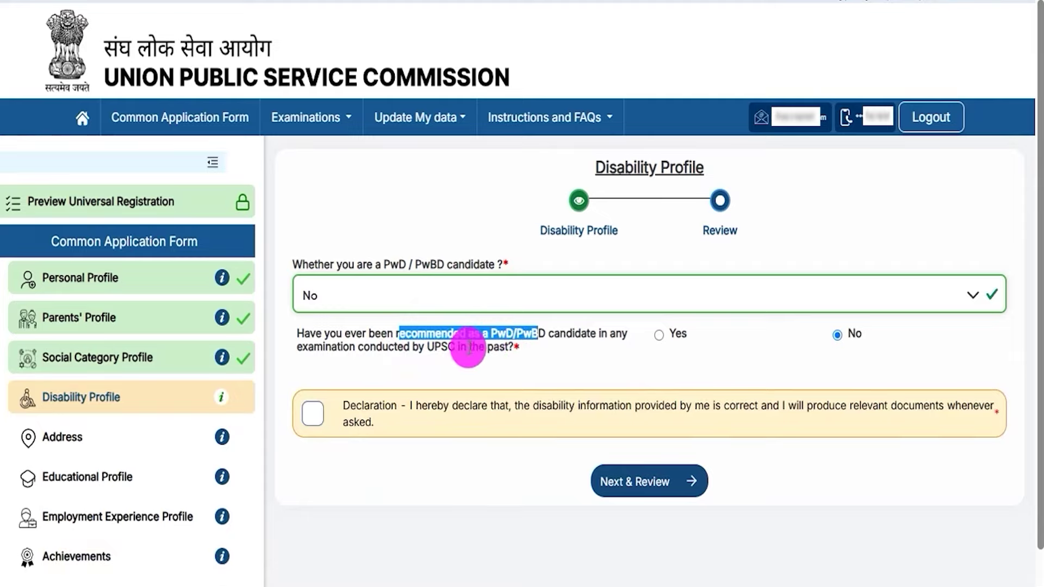
pyautogui.moveTo(434, 346); pyautogui.dragTo(459, 347)
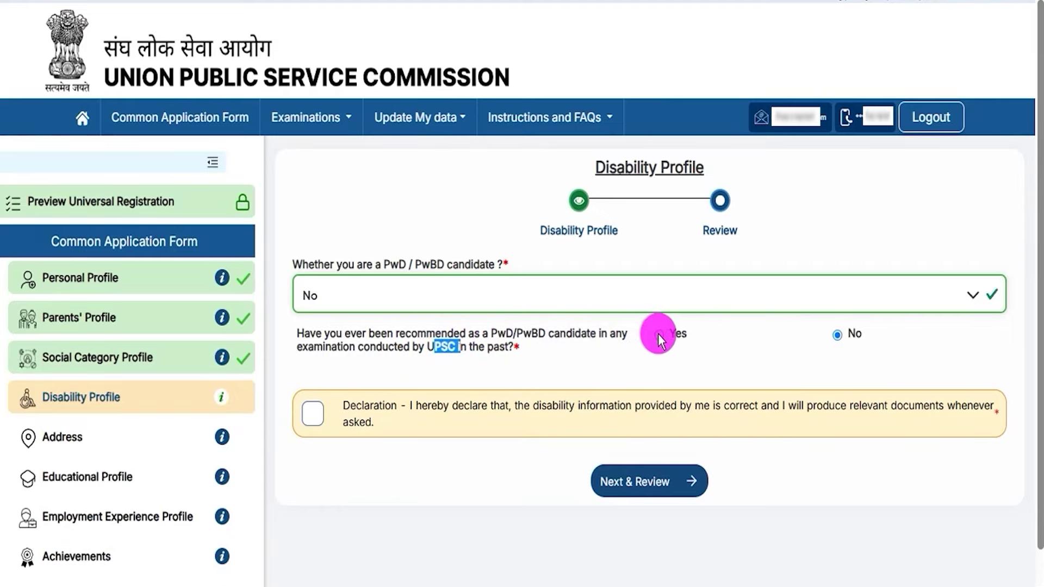
pyautogui.click(659, 335)
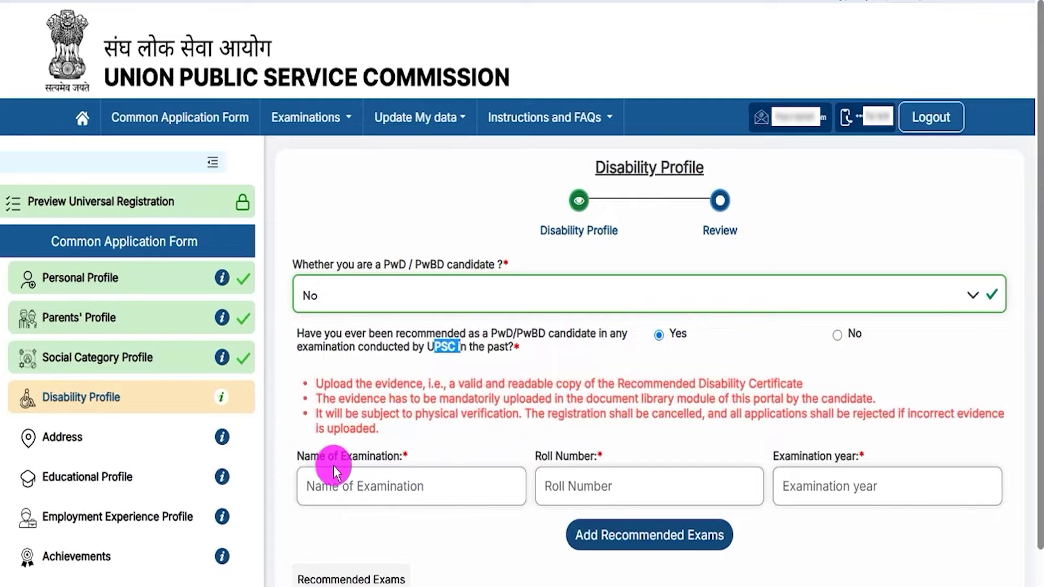
pyautogui.moveTo(320, 455); pyautogui.dragTo(371, 457)
pyautogui.moveTo(542, 455); pyautogui.dragTo(586, 455)
pyautogui.moveTo(791, 455); pyautogui.dragTo(839, 457)
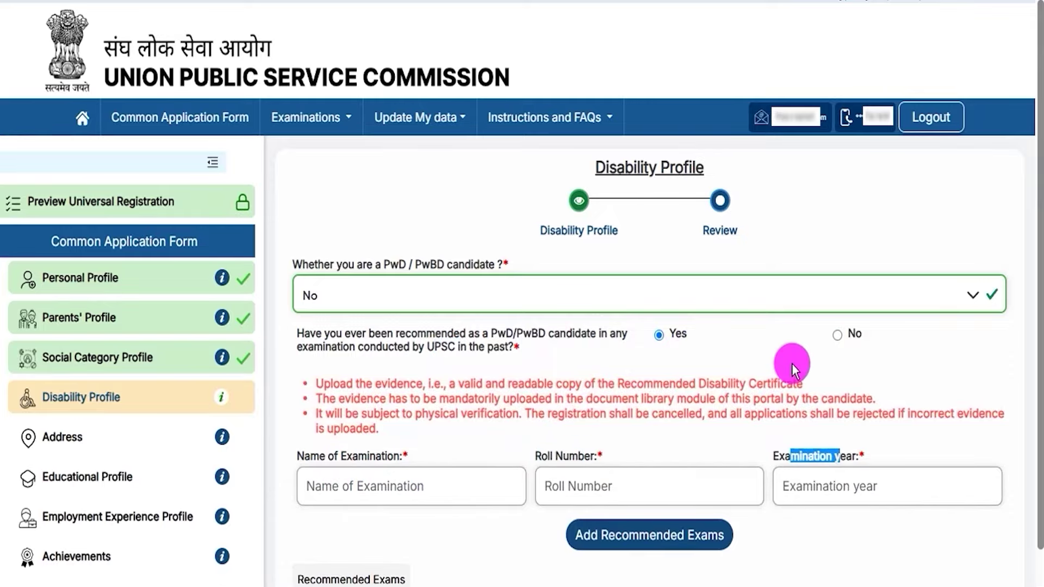
pyautogui.click(837, 335)
# - Accept the disability declaration and bring up the Disability Profile review
pyautogui.click(312, 414)
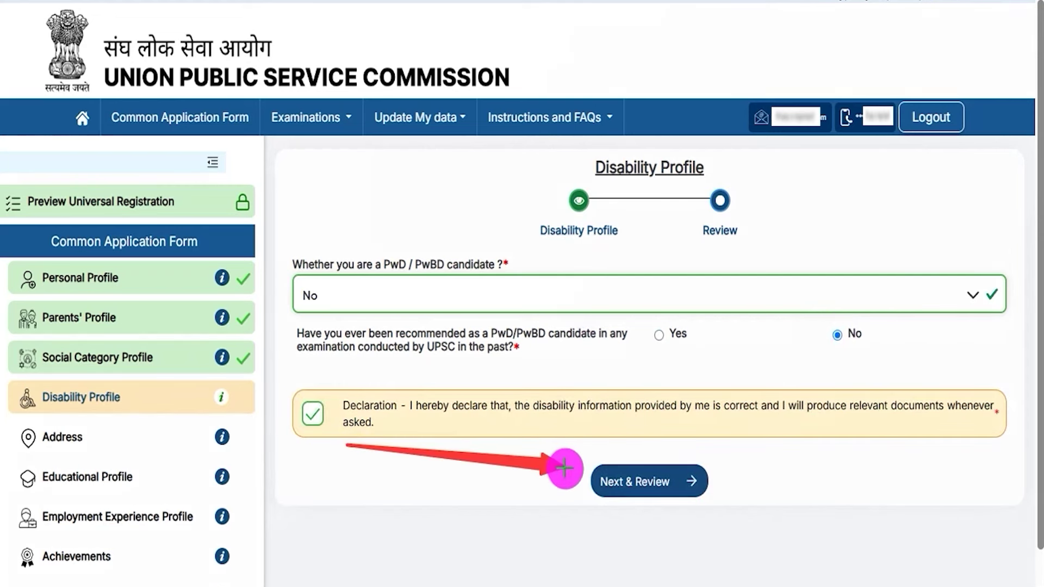
pyautogui.click(601, 480)
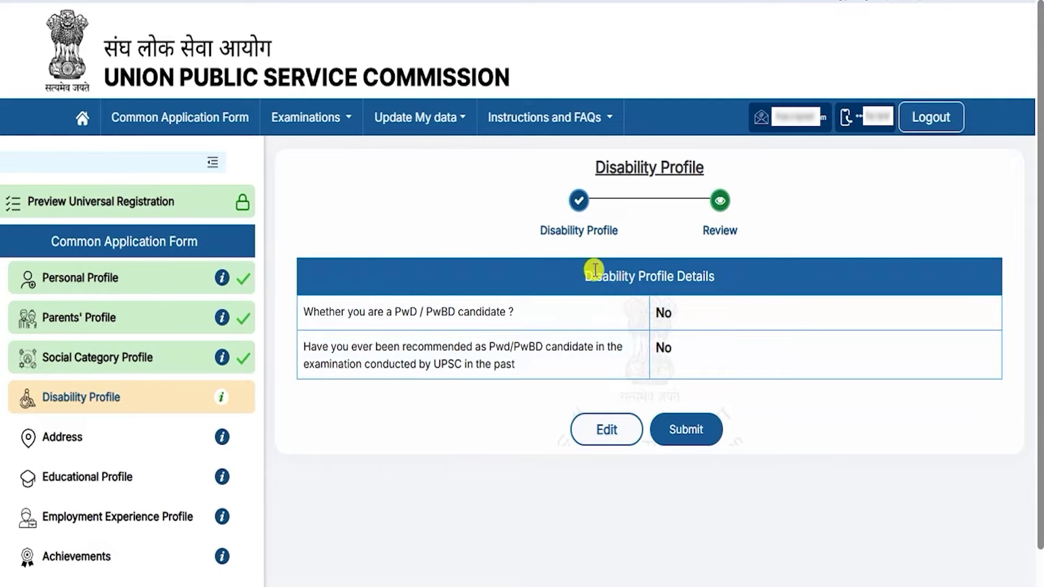
pyautogui.moveTo(592, 274); pyautogui.dragTo(697, 269)
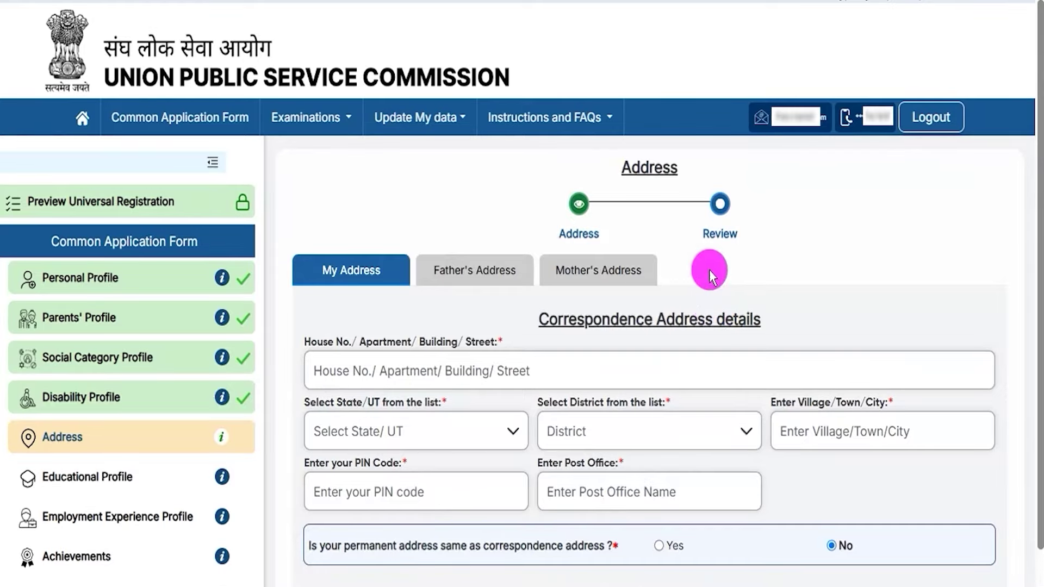
# - Mark the permanent address as the same as the correspondence address
pyautogui.scroll(-2, 643, 305)
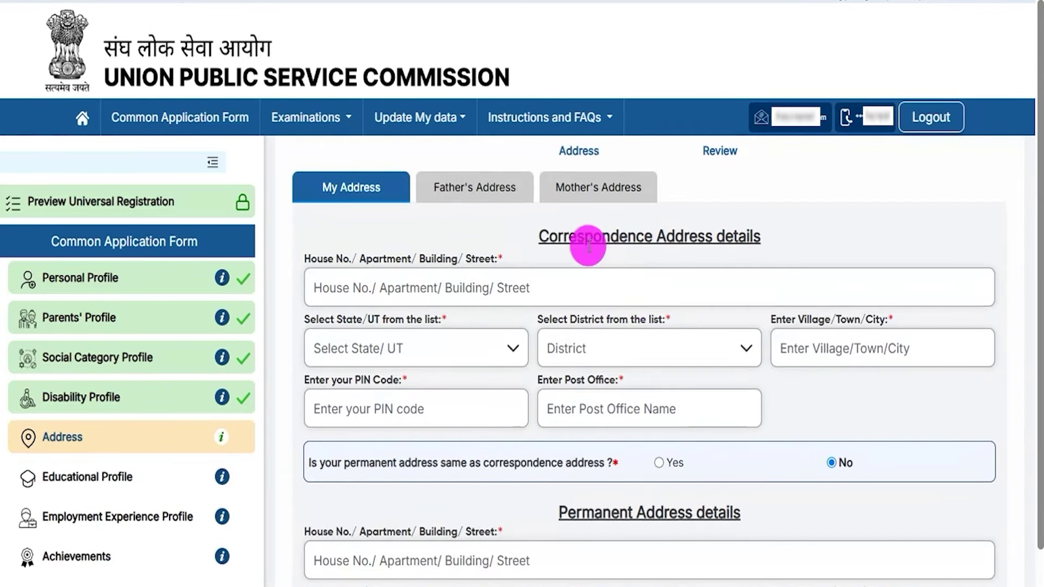
pyautogui.moveTo(548, 233); pyautogui.dragTo(731, 240)
pyautogui.scroll(-4, 564, 270)
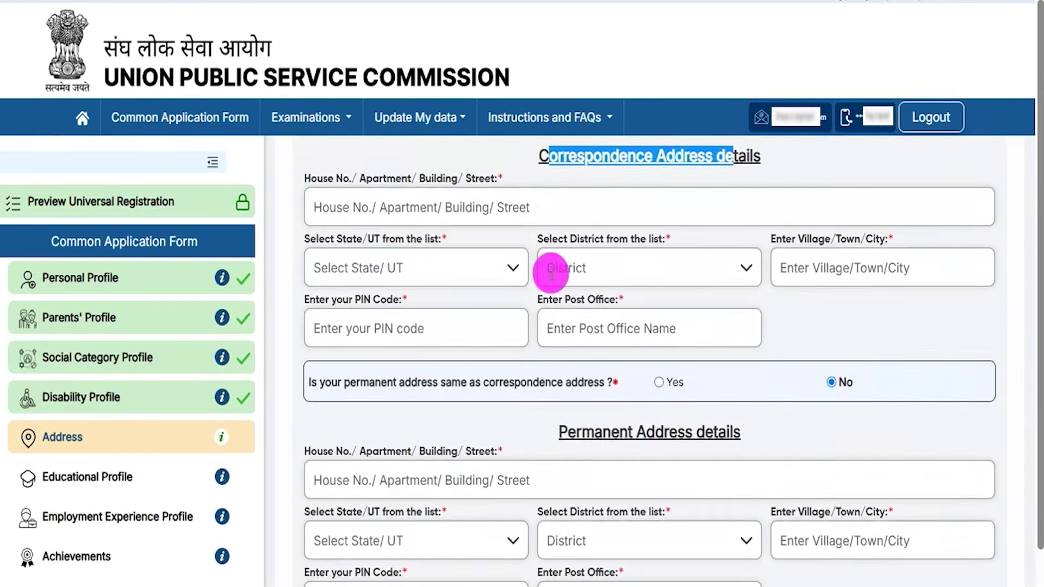
pyautogui.moveTo(575, 353); pyautogui.dragTo(720, 354)
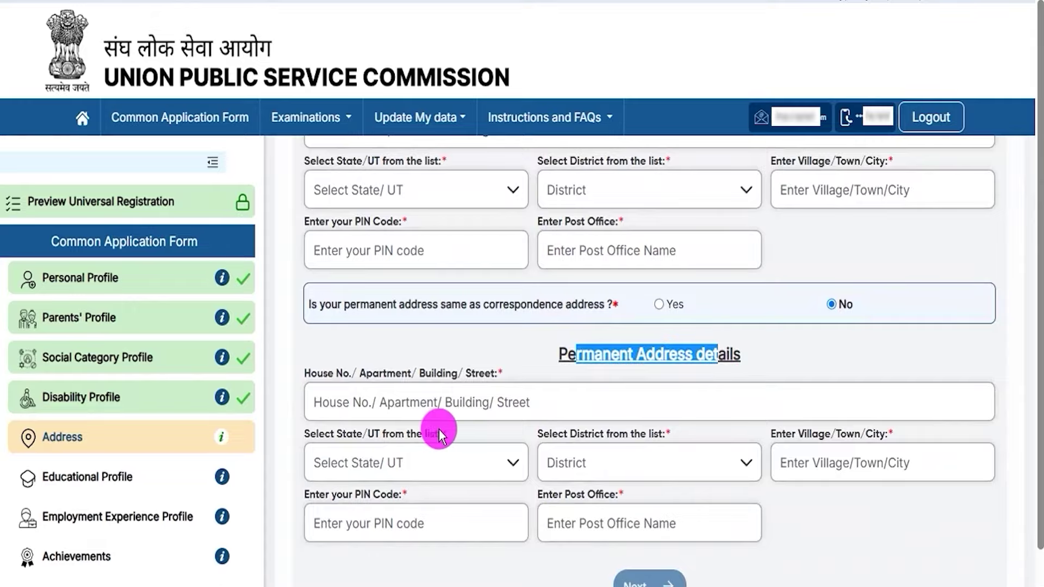
pyautogui.moveTo(576, 357); pyautogui.dragTo(635, 360)
pyautogui.scroll(5, 614, 342)
pyautogui.moveTo(558, 318); pyautogui.dragTo(699, 316)
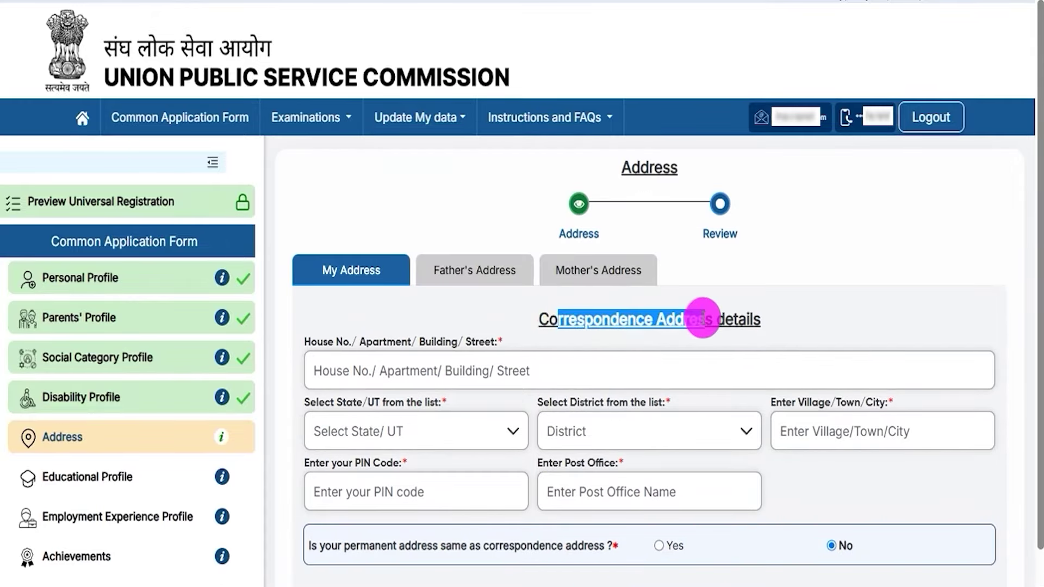
pyautogui.scroll(-5, 543, 484)
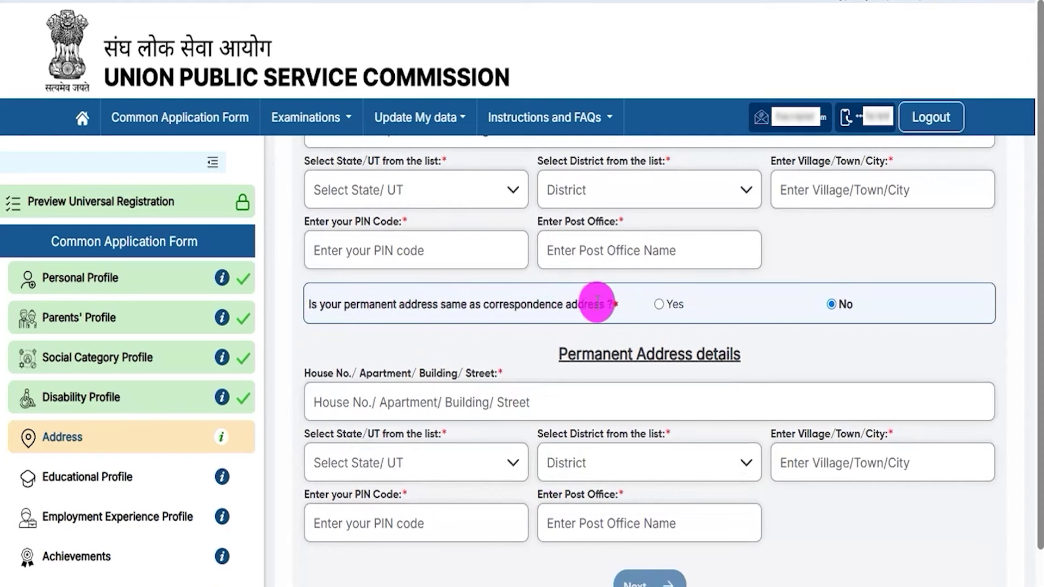
pyautogui.click(658, 305)
# - Recheck the correspondence address details and continue to the Father's Address tab
pyautogui.moveTo(567, 353); pyautogui.dragTo(726, 354)
pyautogui.scroll(3, 570, 380)
pyautogui.moveTo(558, 241); pyautogui.dragTo(712, 242)
pyautogui.scroll(-3, 581, 393)
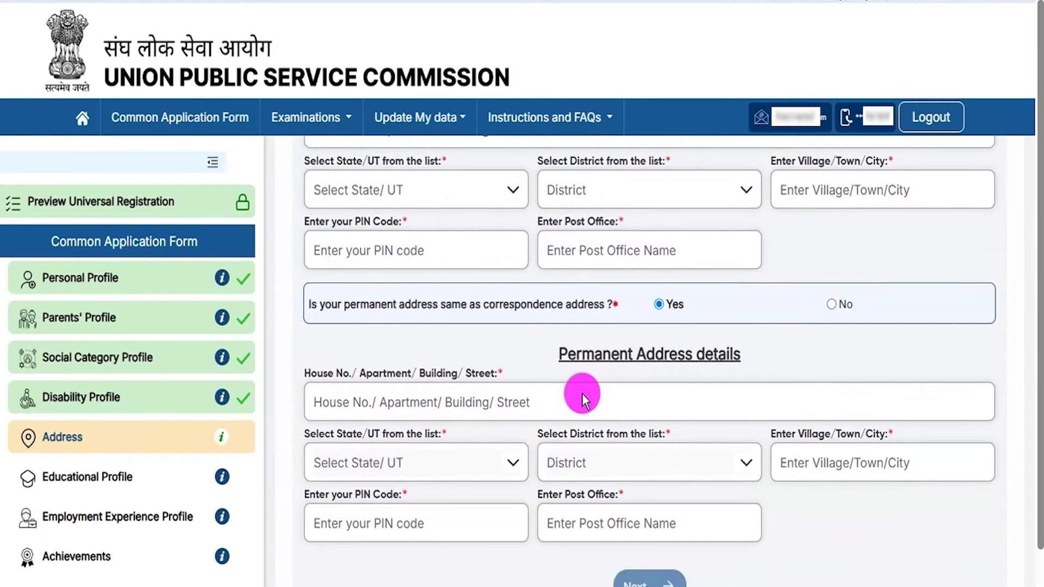
pyautogui.scroll(-1, 922, 533)
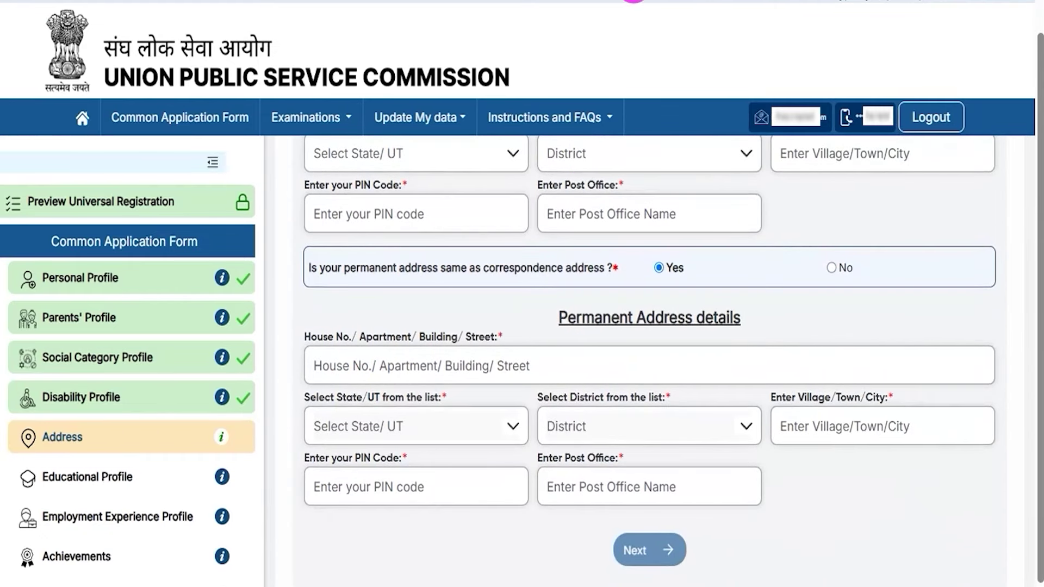
pyautogui.moveTo(911, 480); pyautogui.dragTo(684, 549)
pyautogui.moveTo(319, 338); pyautogui.dragTo(431, 336)
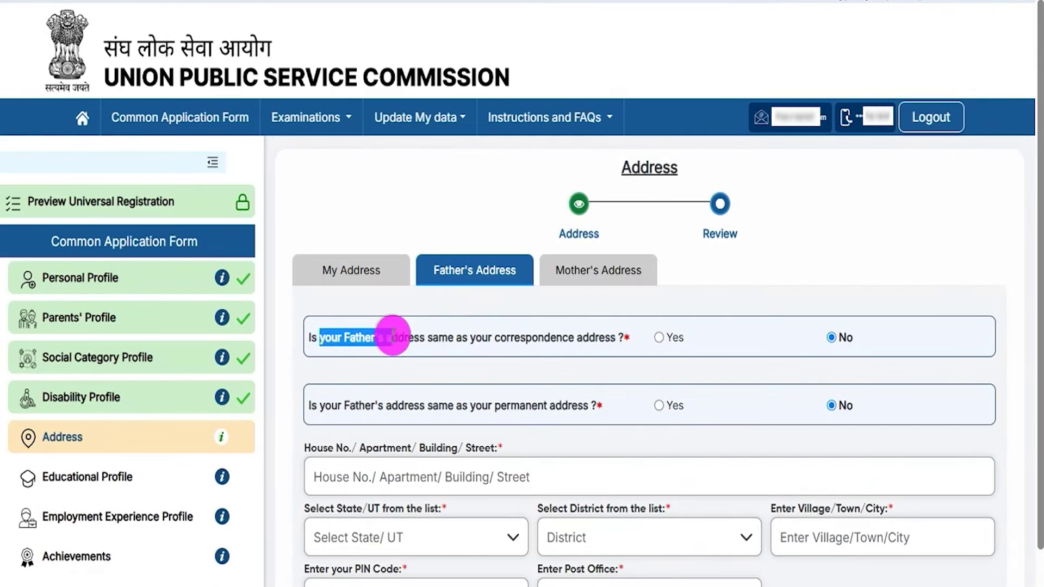
pyautogui.click(431, 335)
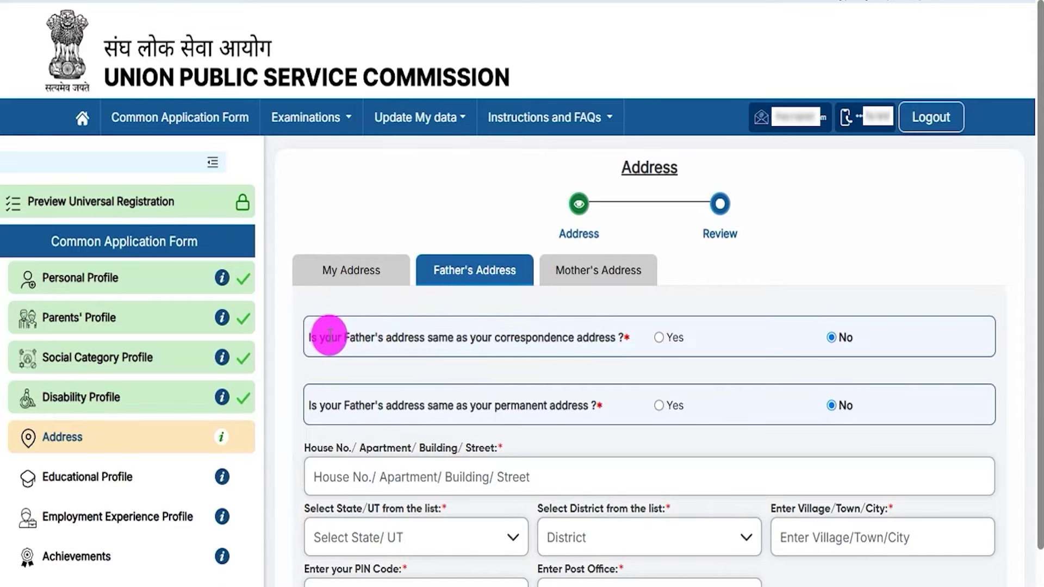
# - Keep both father's address questions at No and continue to the Mother's Address tab
pyautogui.moveTo(325, 338); pyautogui.dragTo(595, 336)
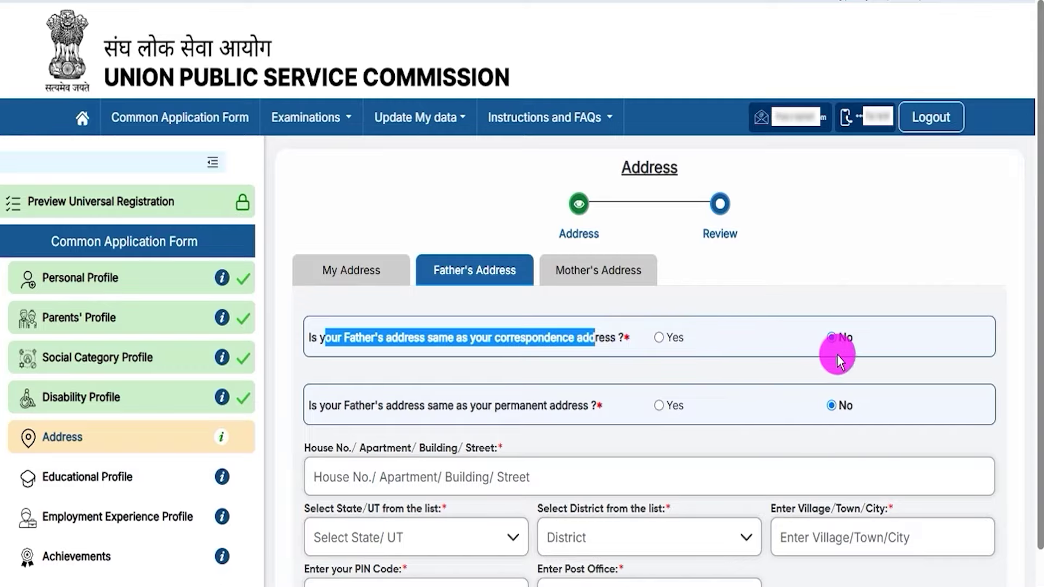
pyautogui.moveTo(325, 405); pyautogui.dragTo(561, 406)
pyautogui.click(390, 411)
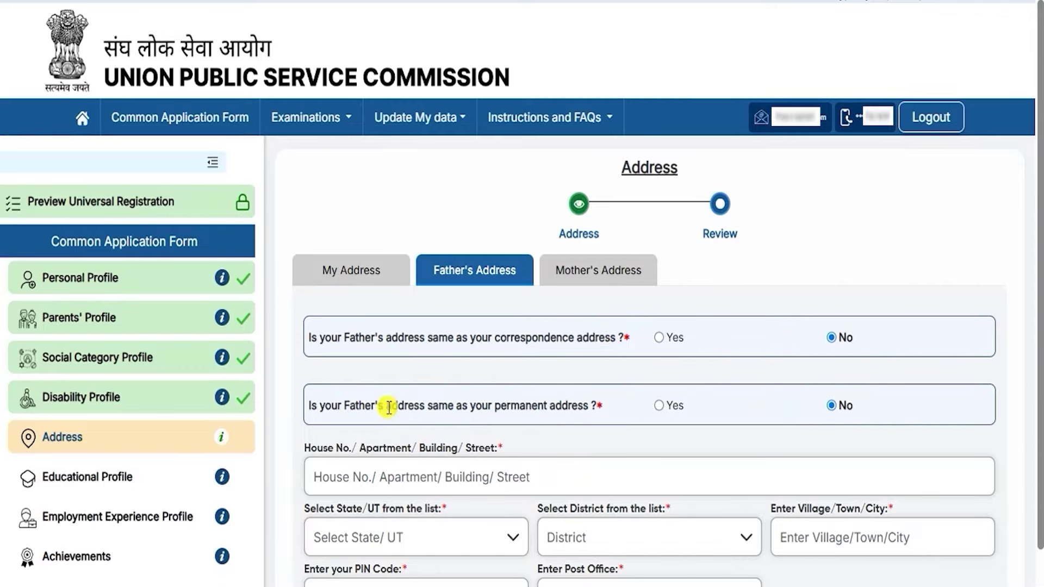
pyautogui.moveTo(319, 406); pyautogui.dragTo(571, 406)
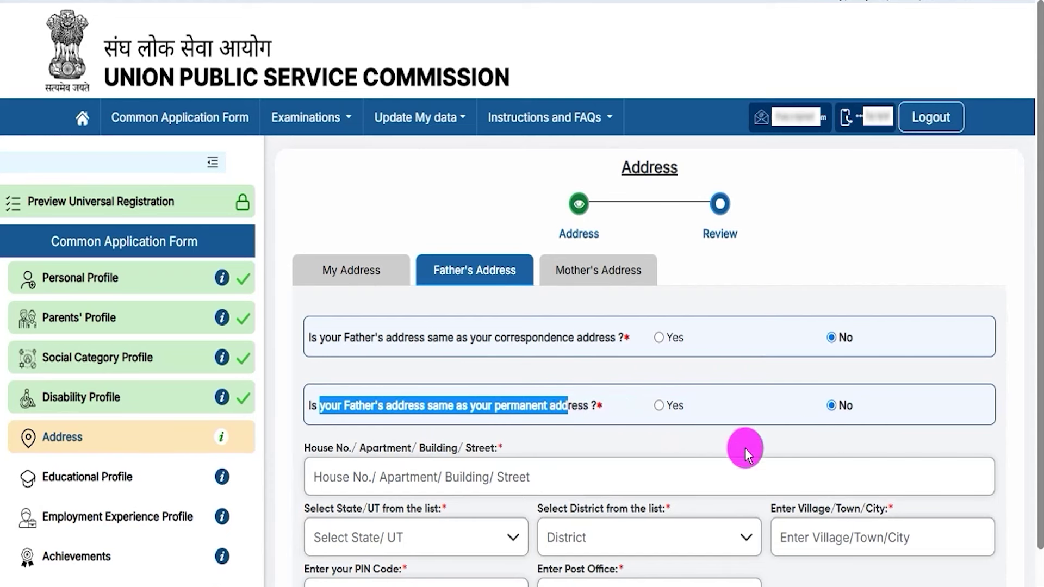
pyautogui.click(390, 479)
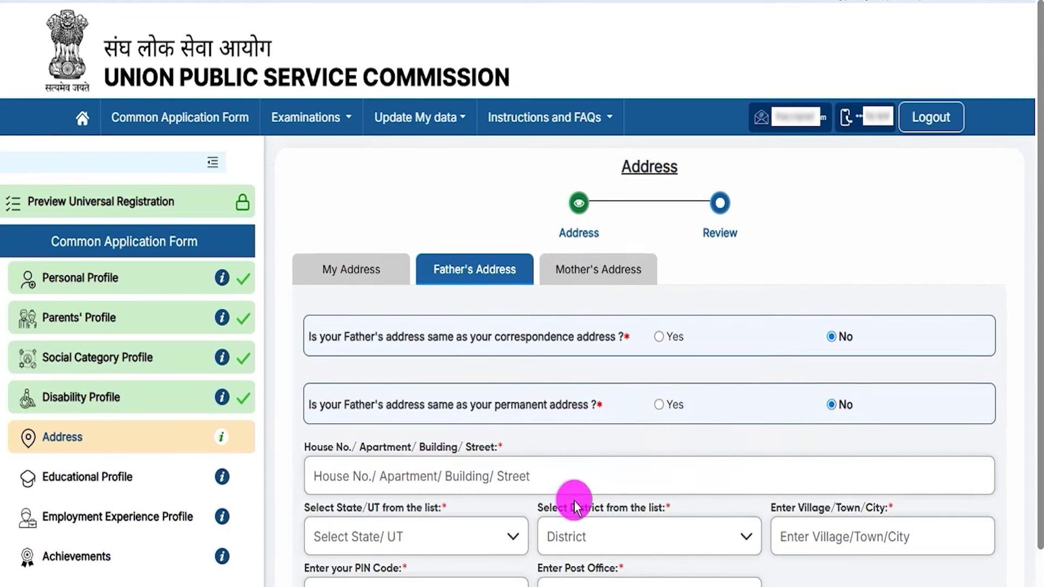
pyautogui.scroll(-2, 575, 503)
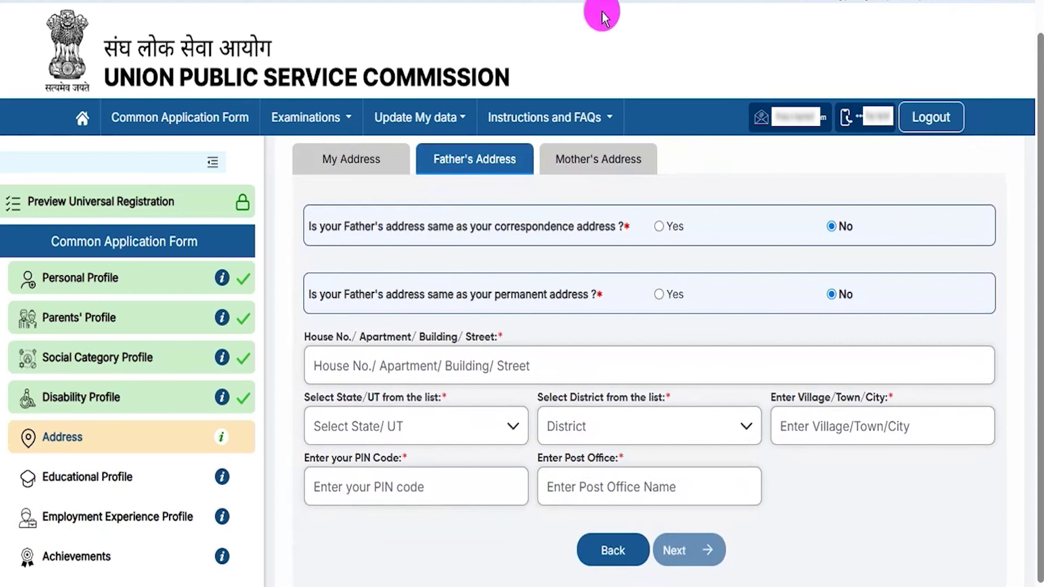
pyautogui.click(775, 482)
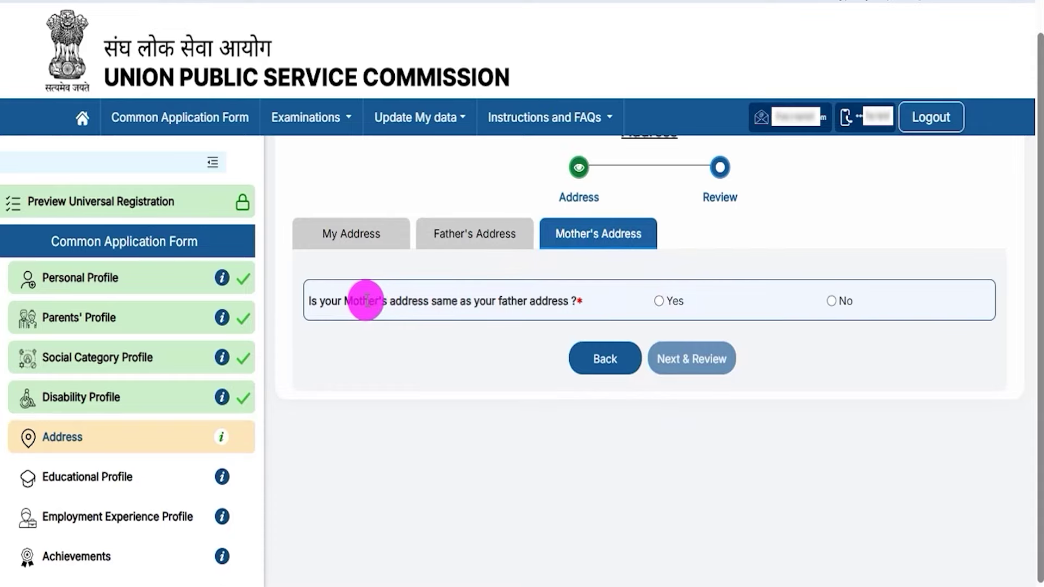
# - Leave the mother's address question unchanged, review the entered addresses and submit them
pyautogui.moveTo(353, 300); pyautogui.dragTo(576, 303)
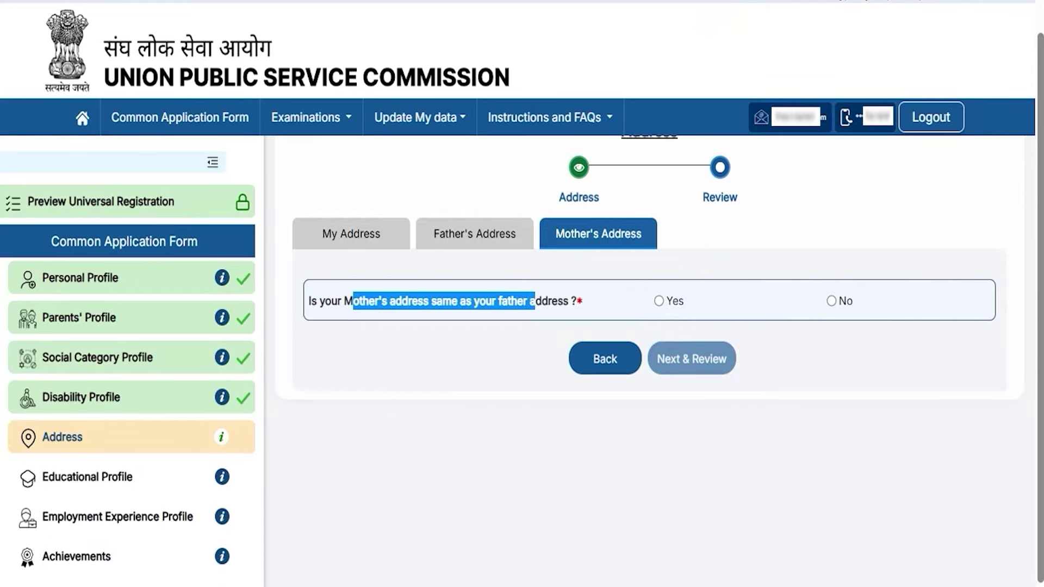
pyautogui.moveTo(949, 363); pyautogui.dragTo(733, 358)
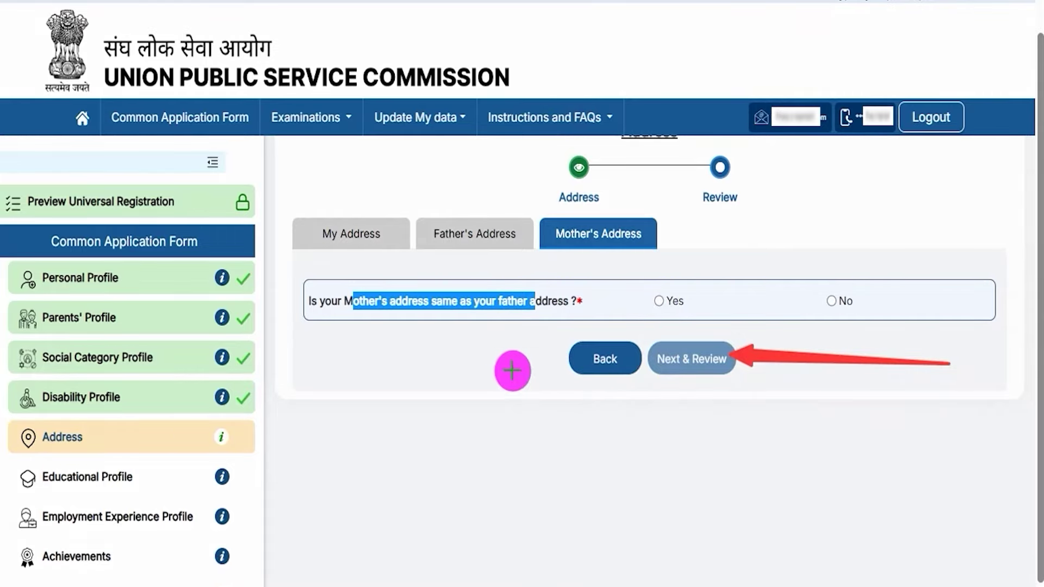
pyautogui.click(711, 374)
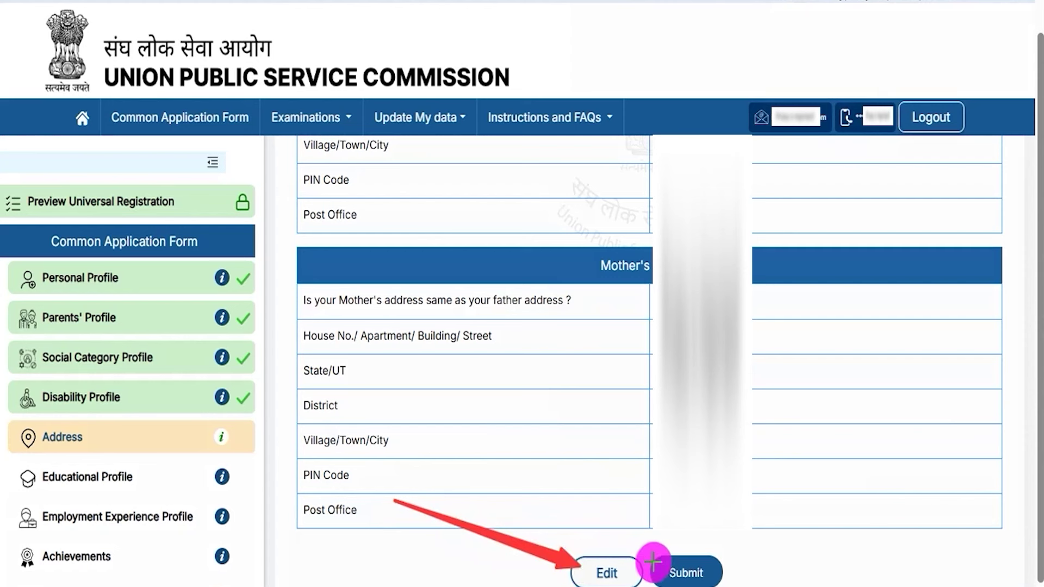
pyautogui.click(713, 563)
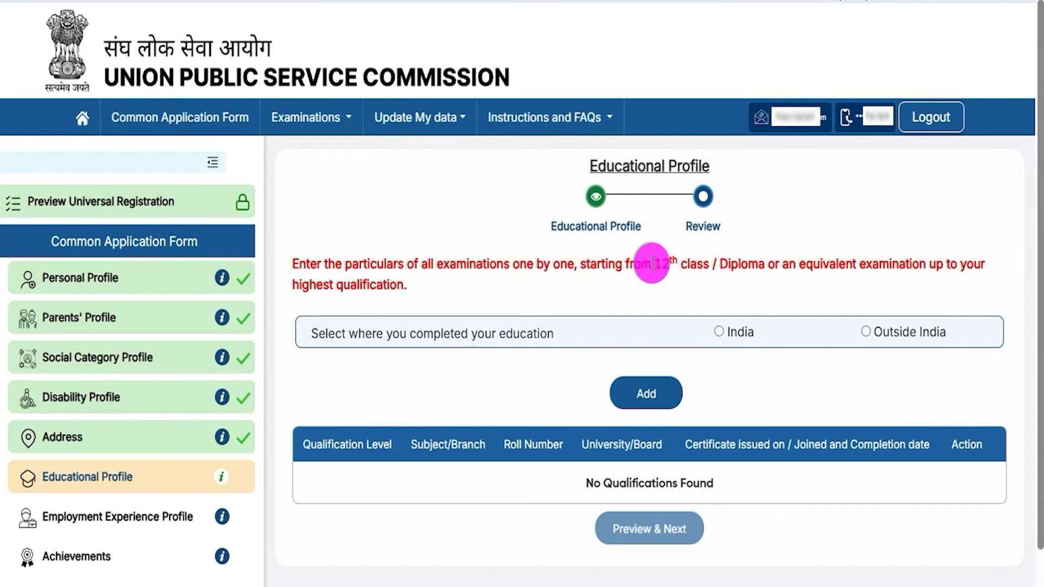
pyautogui.moveTo(614, 166); pyautogui.dragTo(679, 165)
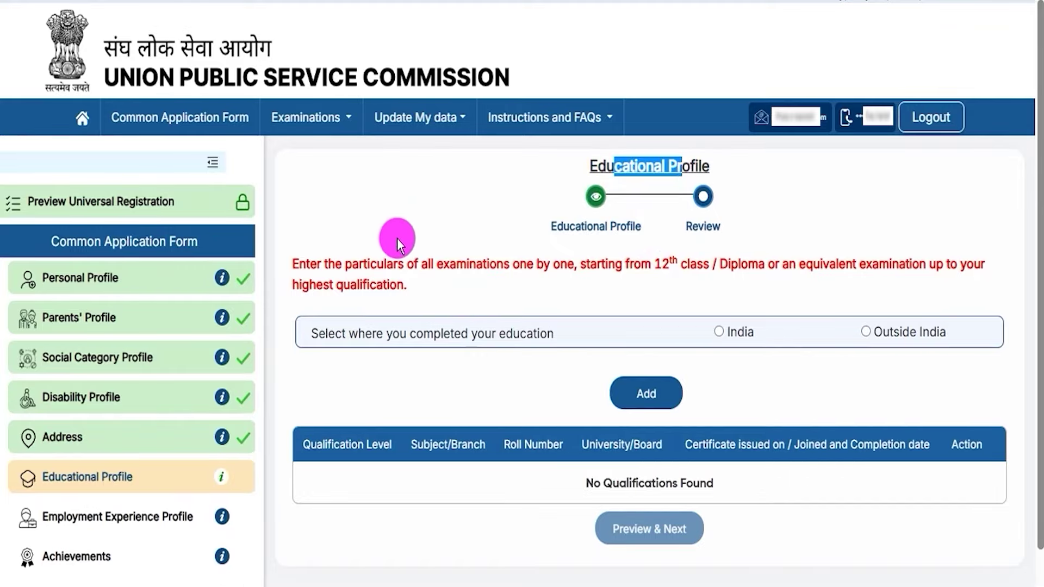
pyautogui.moveTo(334, 264); pyautogui.dragTo(680, 263)
# - Choose India as where education was completed and scroll to the qualification fields
pyautogui.moveTo(365, 334); pyautogui.dragTo(610, 344)
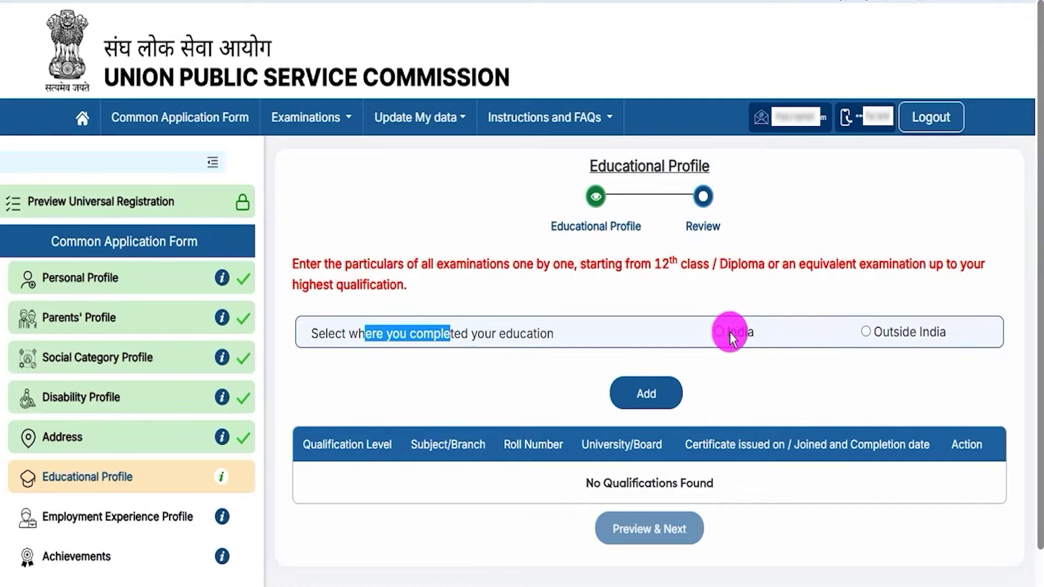
pyautogui.click(718, 333)
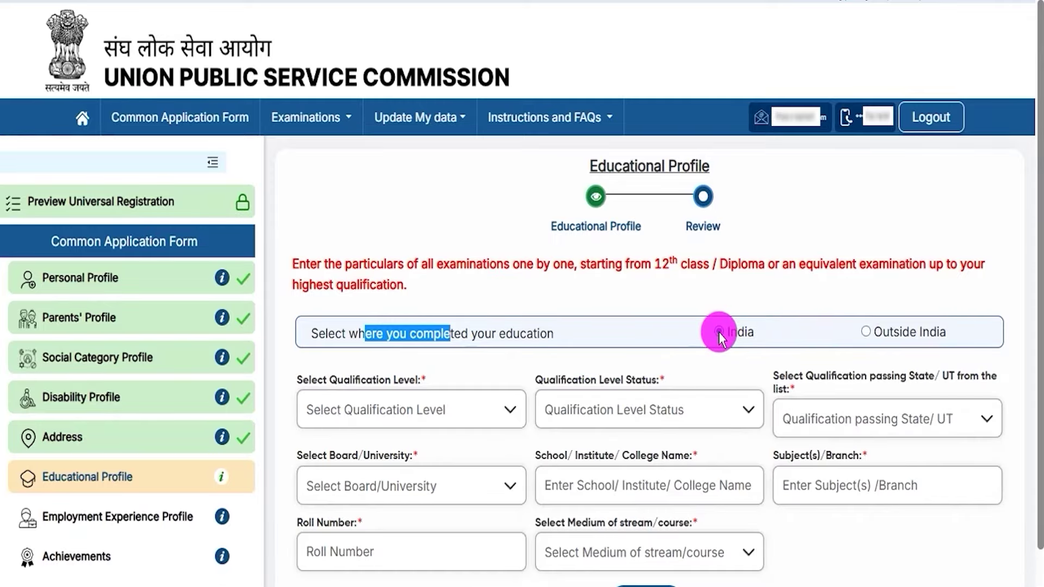
pyautogui.click(715, 361)
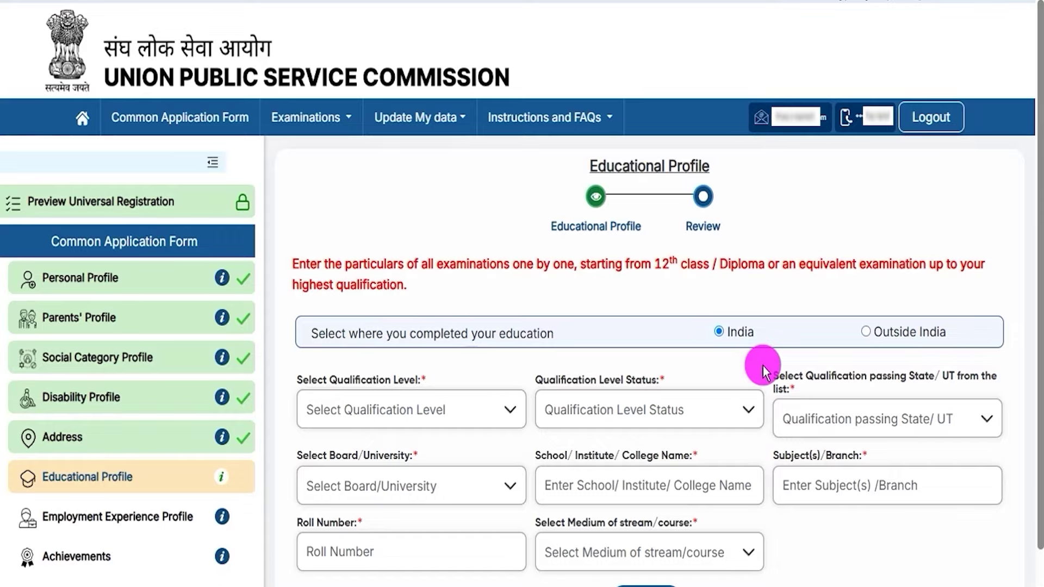
pyautogui.moveTo(655, 266); pyautogui.dragTo(694, 264)
pyautogui.scroll(-2, 710, 378)
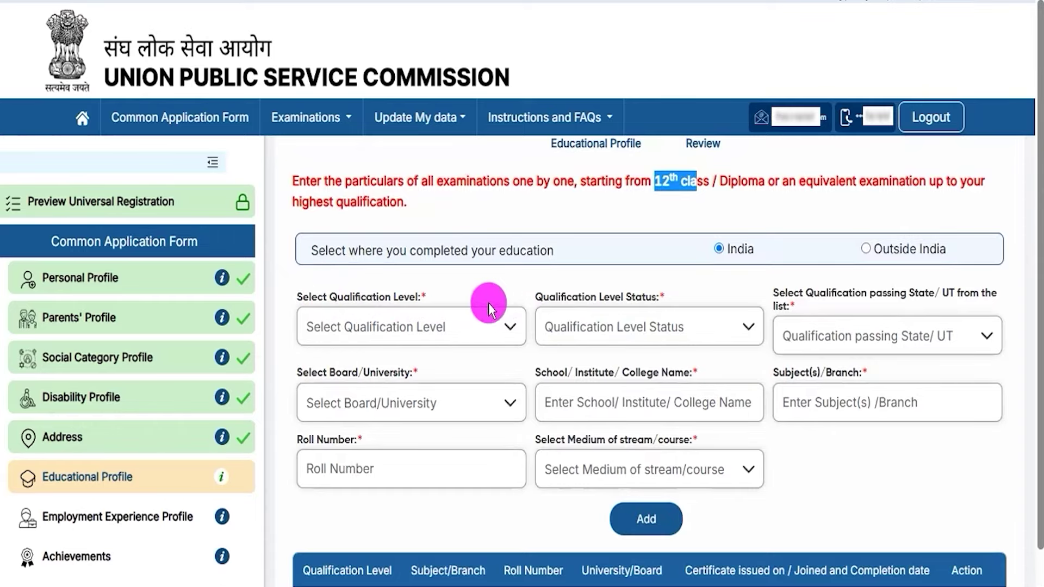
# - Set qualification level Higher Secondary (10+2), status Completed, passing state Uttar Pradesh
pyautogui.click(394, 328)
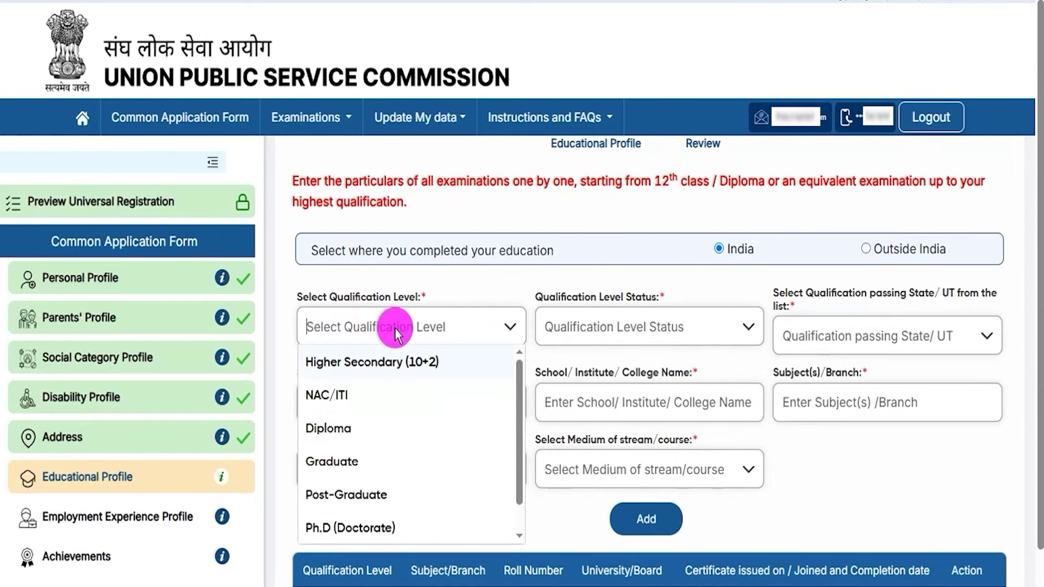
pyautogui.click(413, 363)
pyautogui.doubleClick(557, 298)
pyautogui.click(654, 329)
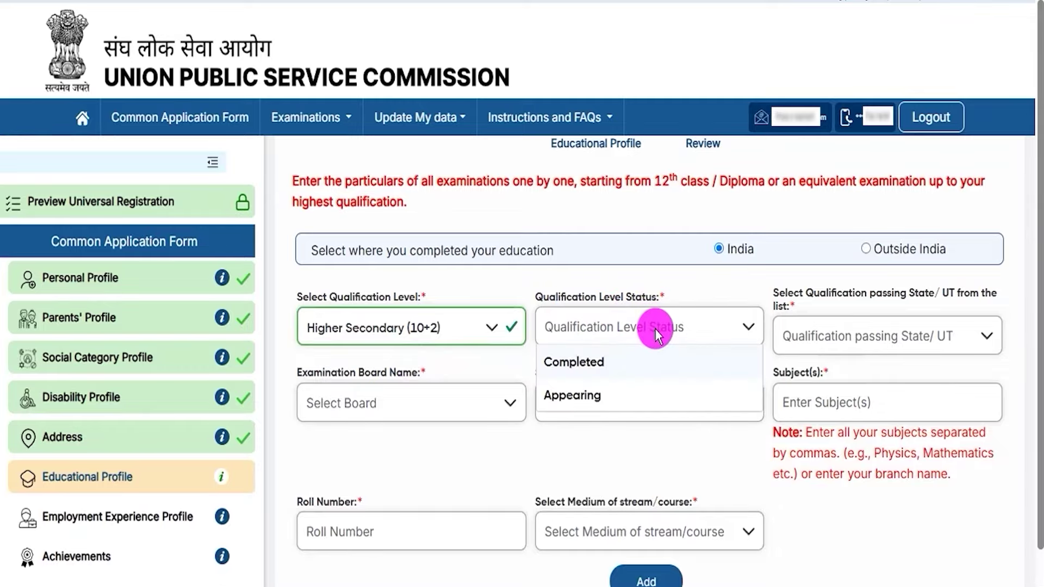
pyautogui.click(584, 370)
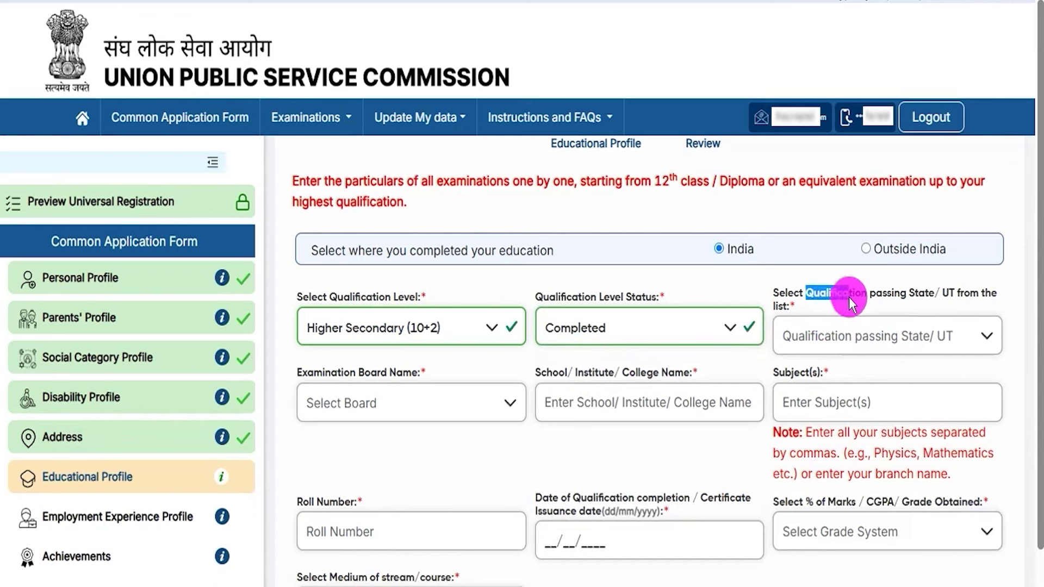
pyautogui.click(877, 335)
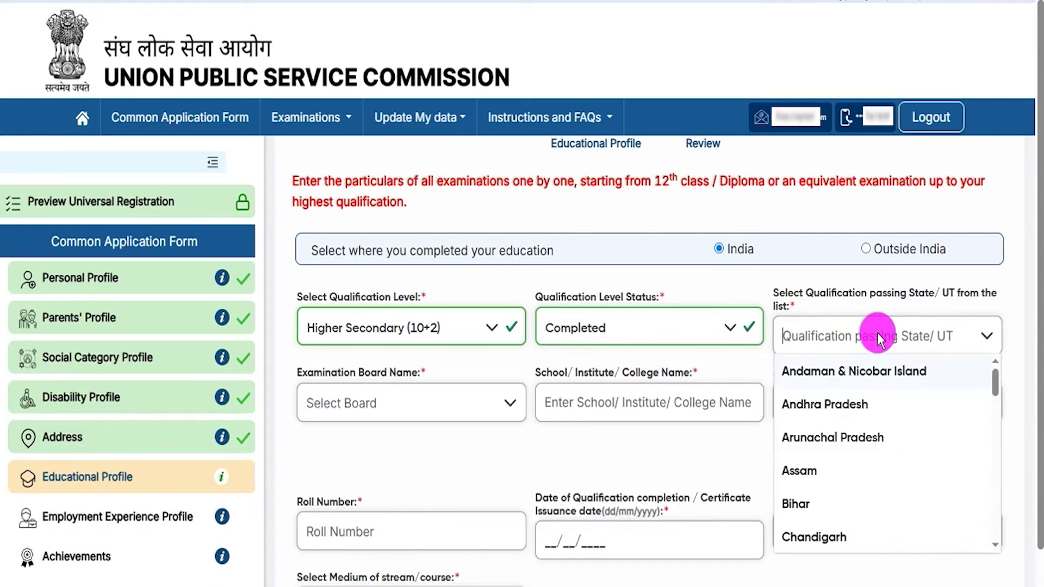
pyautogui.scroll(-10, 855, 459)
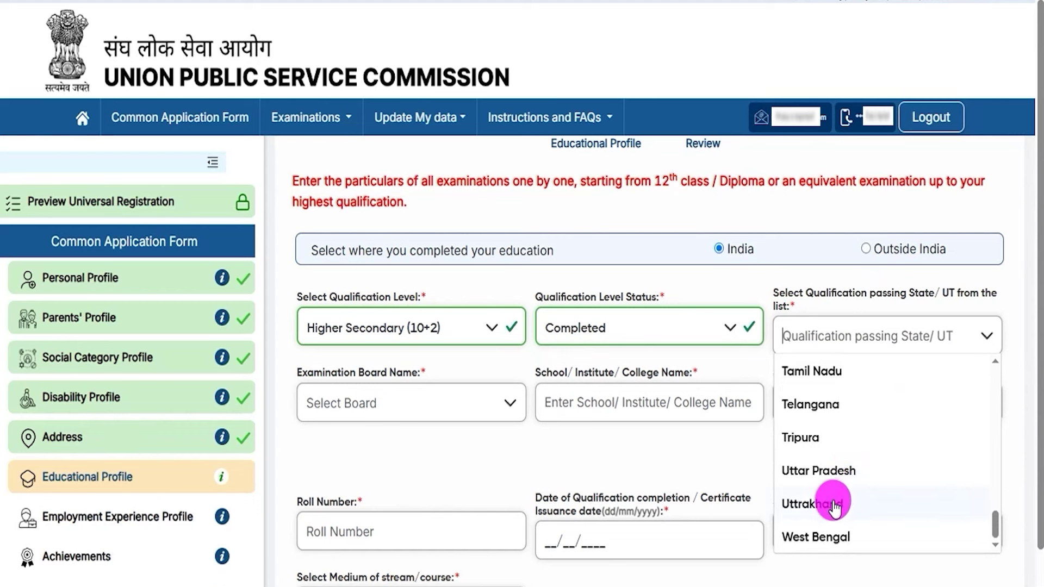
pyautogui.click(825, 471)
# - Check the empty examination board list, then the school name and subjects fields
pyautogui.click(396, 400)
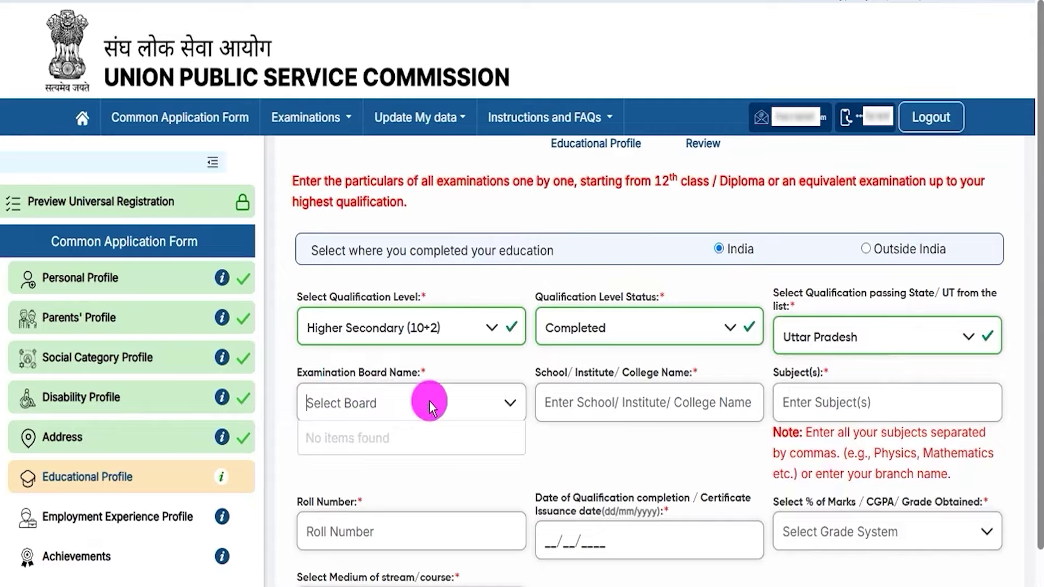
pyautogui.click(496, 403)
pyautogui.click(498, 403)
pyautogui.click(499, 404)
pyautogui.moveTo(551, 374); pyautogui.dragTo(647, 380)
pyautogui.click(639, 403)
pyautogui.click(840, 403)
pyautogui.click(841, 467)
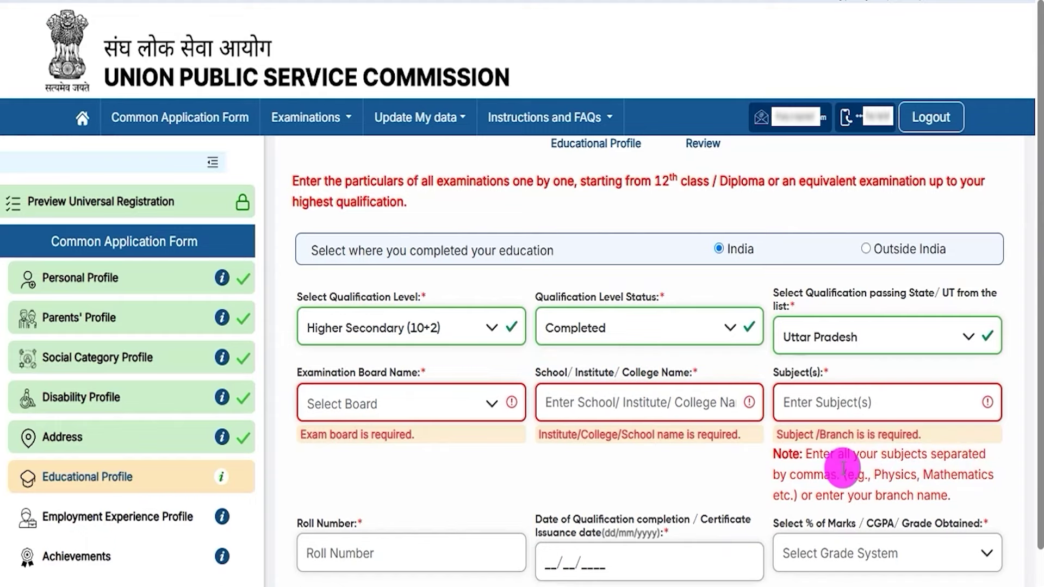
pyautogui.moveTo(777, 373); pyautogui.dragTo(818, 405)
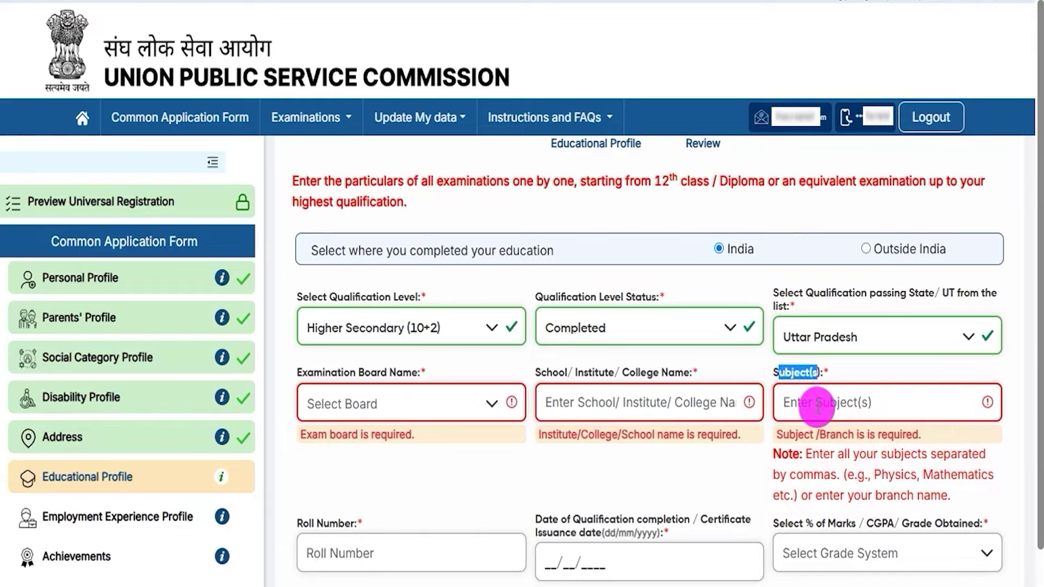
pyautogui.click(816, 407)
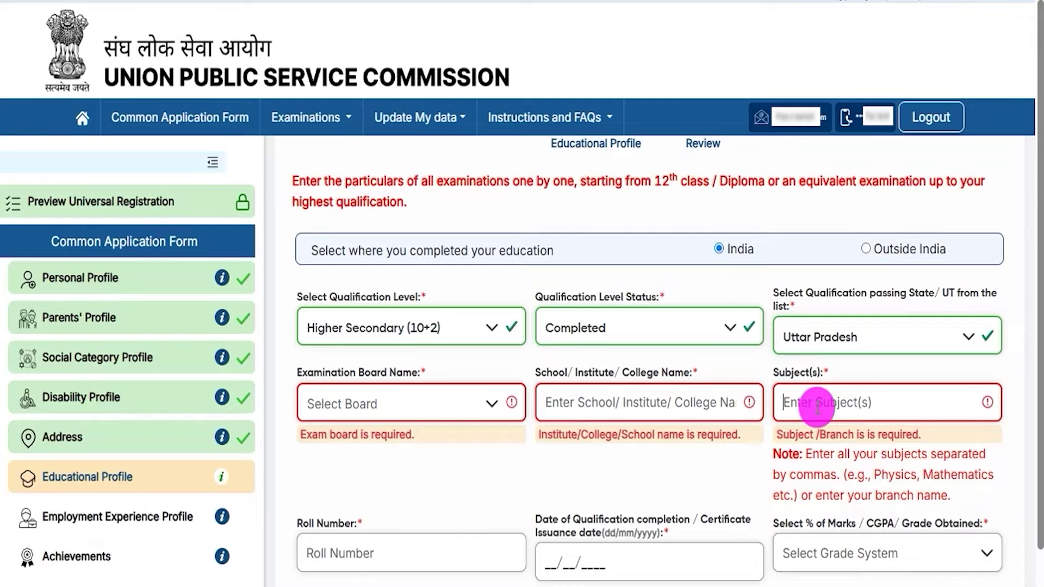
pyautogui.moveTo(875, 475); pyautogui.dragTo(993, 477)
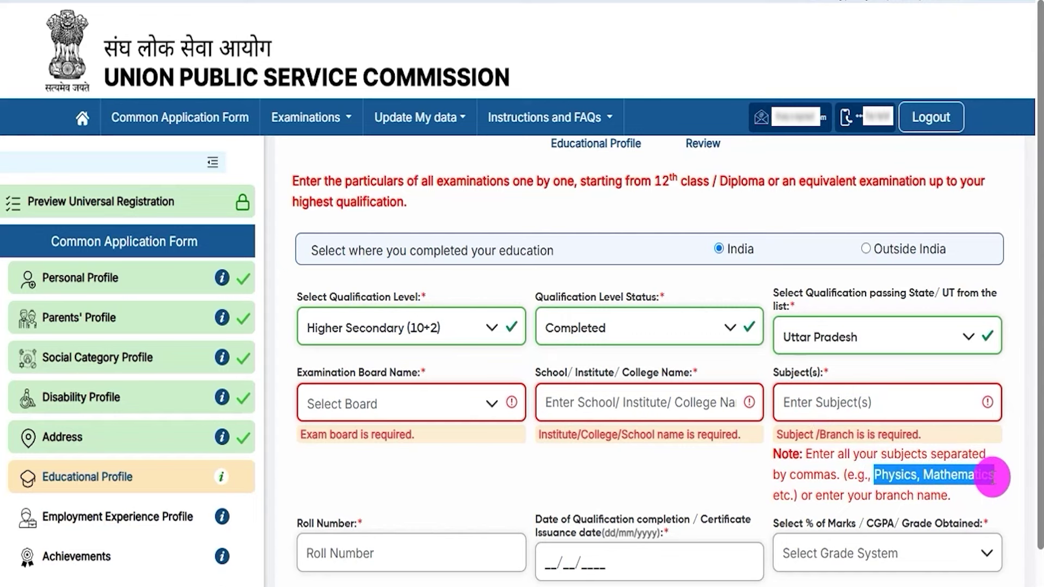
# - Look over the roll number and qualification completion date fields
pyautogui.scroll(-4, 546, 459)
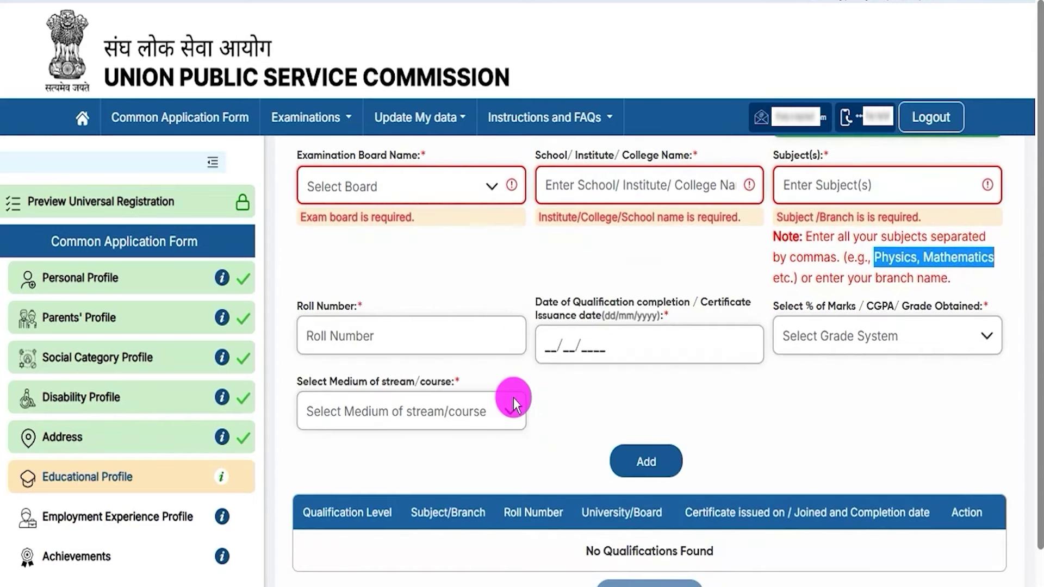
pyautogui.click(376, 335)
pyautogui.click(527, 310)
pyautogui.moveTo(553, 302); pyautogui.dragTo(679, 305)
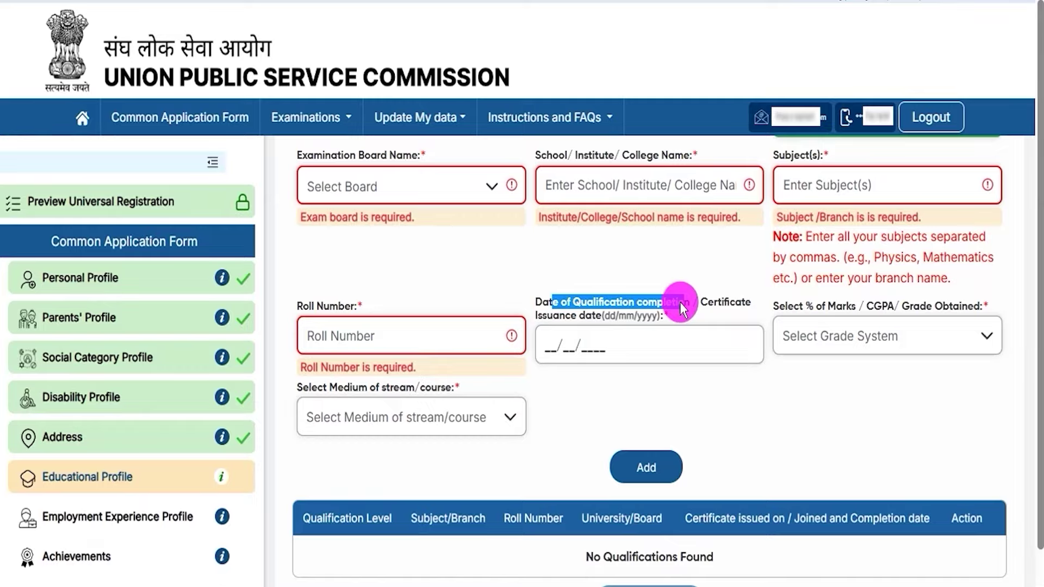
pyautogui.moveTo(700, 303); pyautogui.dragTo(723, 303)
pyautogui.click(552, 347)
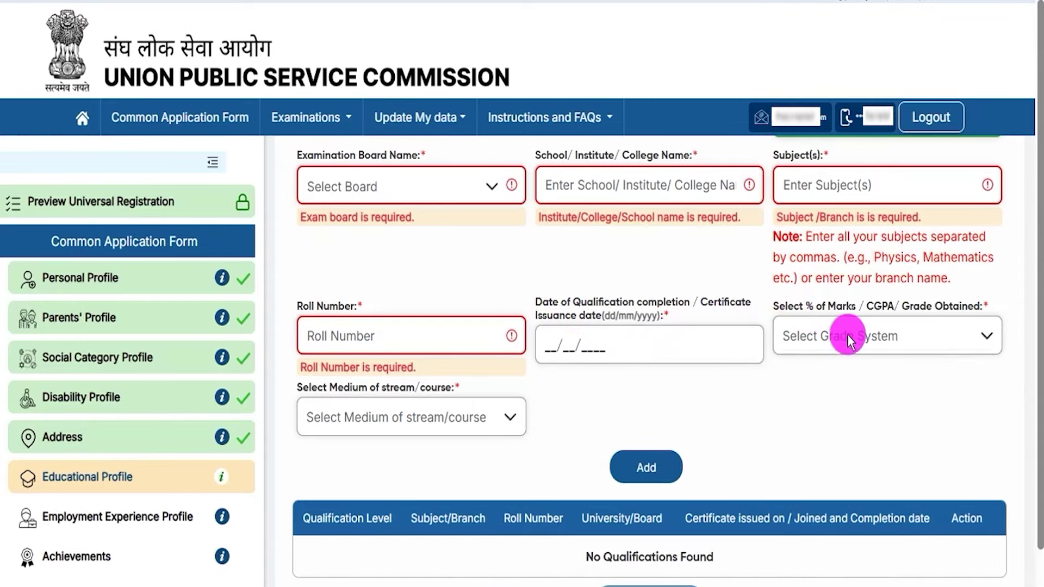
pyautogui.moveTo(789, 306); pyautogui.dragTo(894, 312)
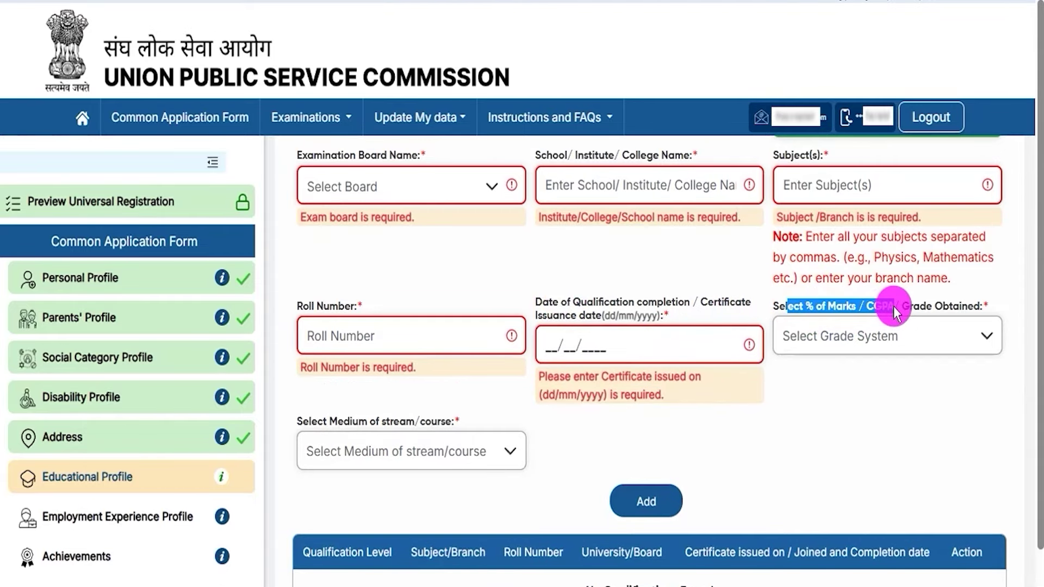
# - Grade by Percentage(%) Marks at 90.00 and set English as the medium of study
pyautogui.click(882, 332)
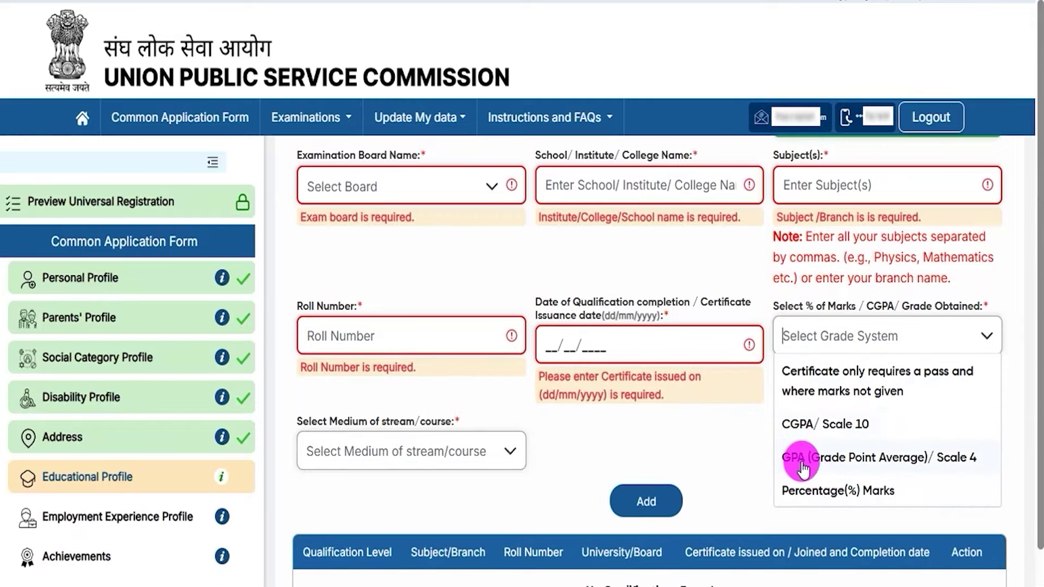
pyautogui.click(834, 490)
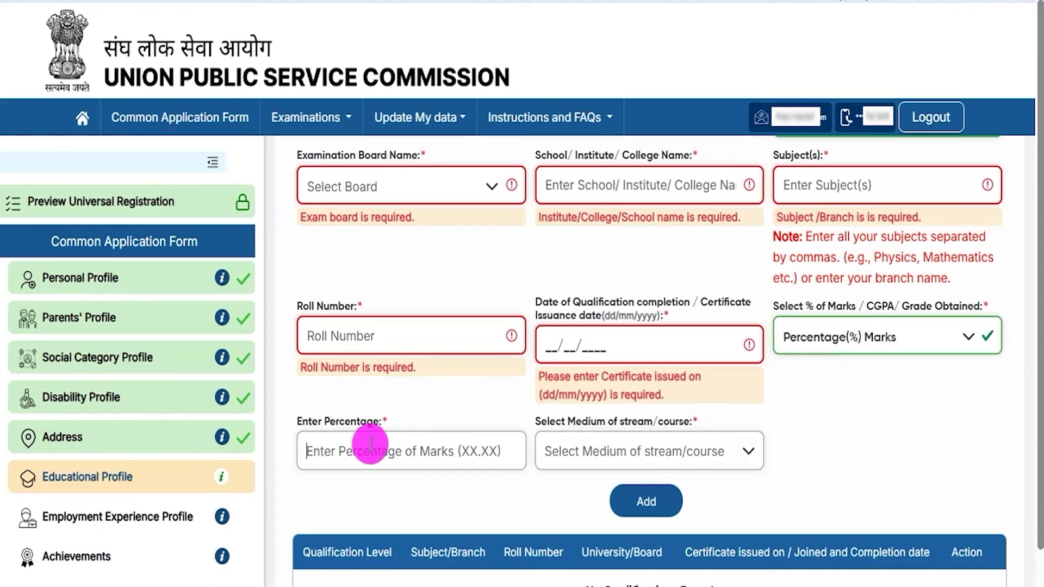
pyautogui.write('90.00')
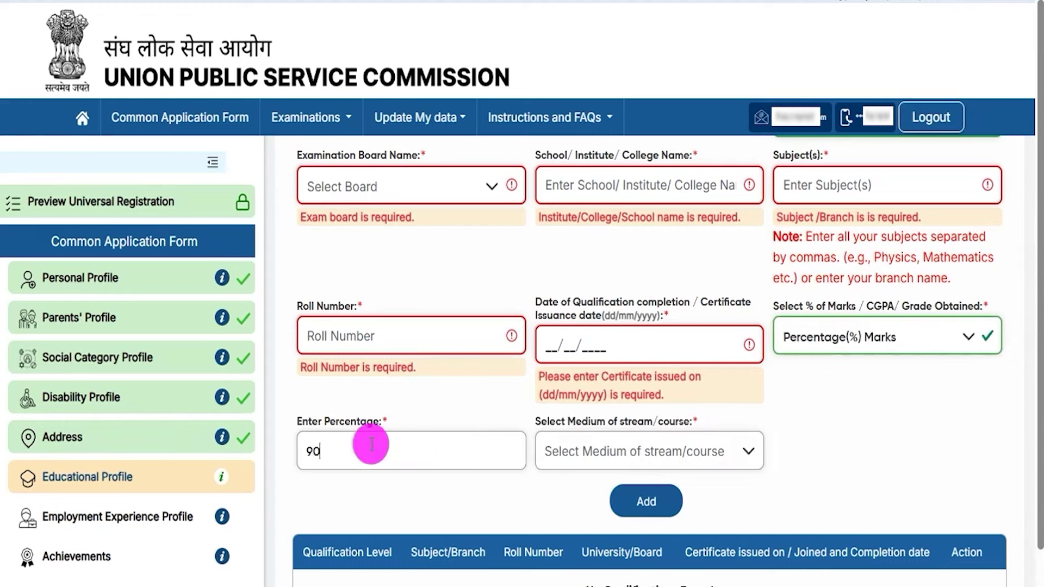
pyautogui.click(605, 449)
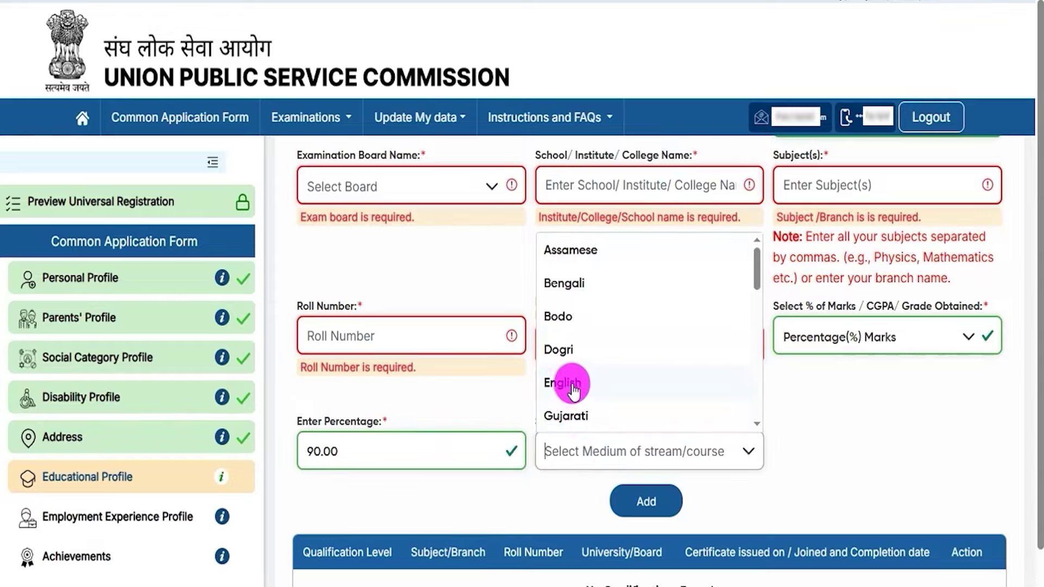
pyautogui.click(565, 383)
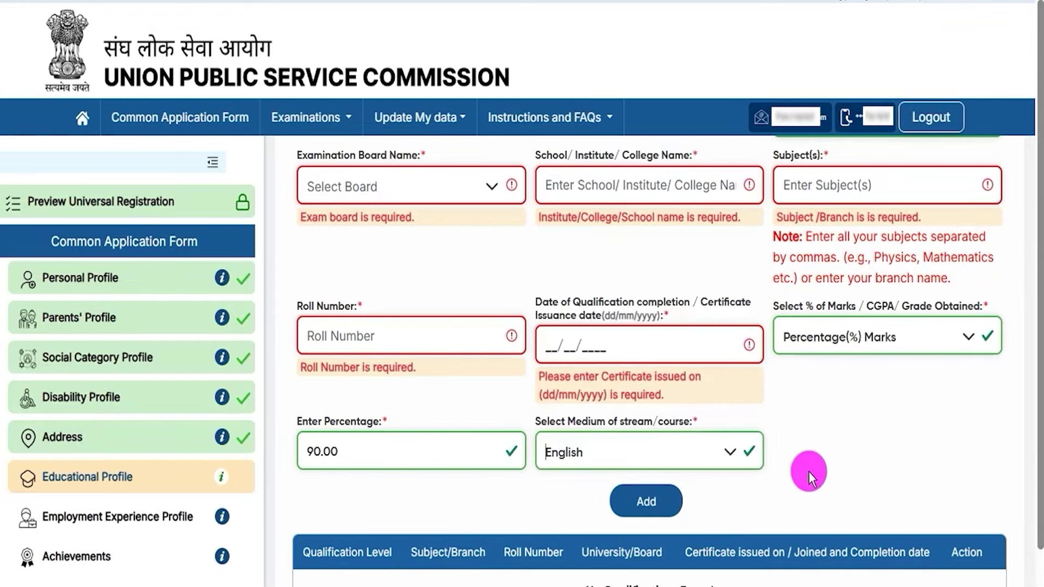
pyautogui.scroll(-1, 808, 470)
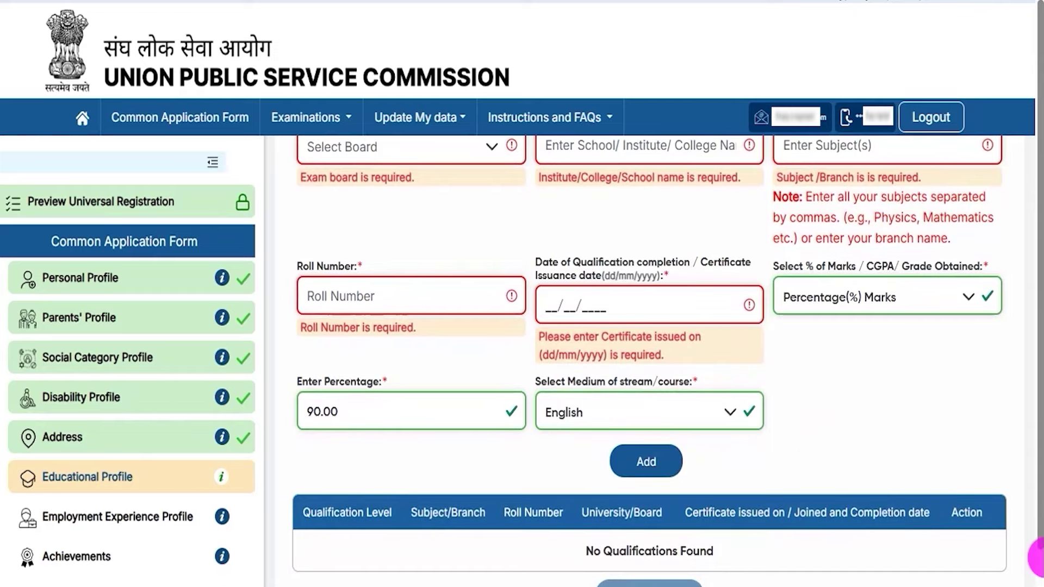
pyautogui.scroll(-1, 1010, 537)
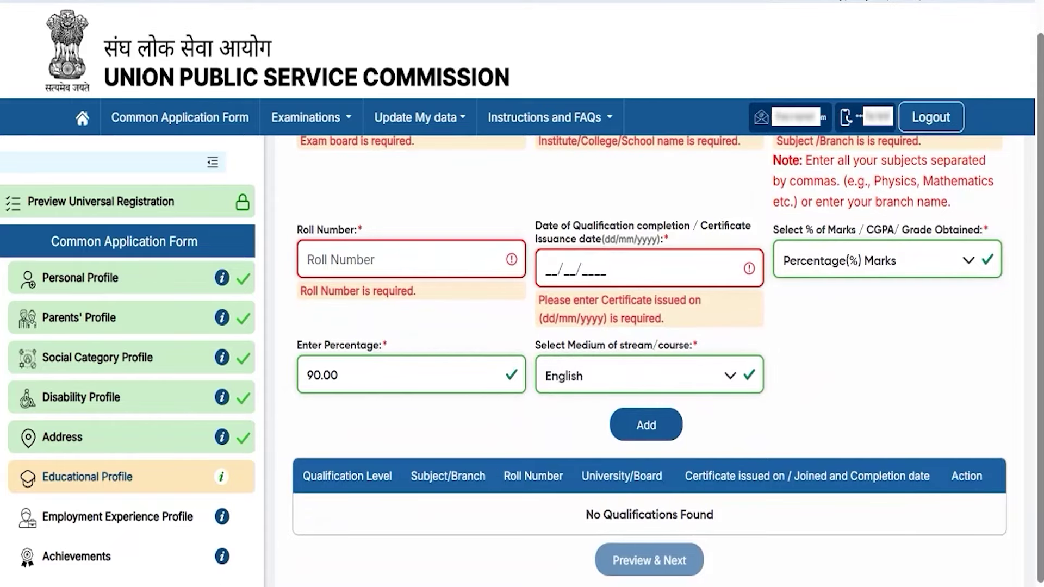
# - Add the Higher Secondary (10+2) entry in Physics, Chemistry, Math to the qualifications table
pyautogui.click(677, 424)
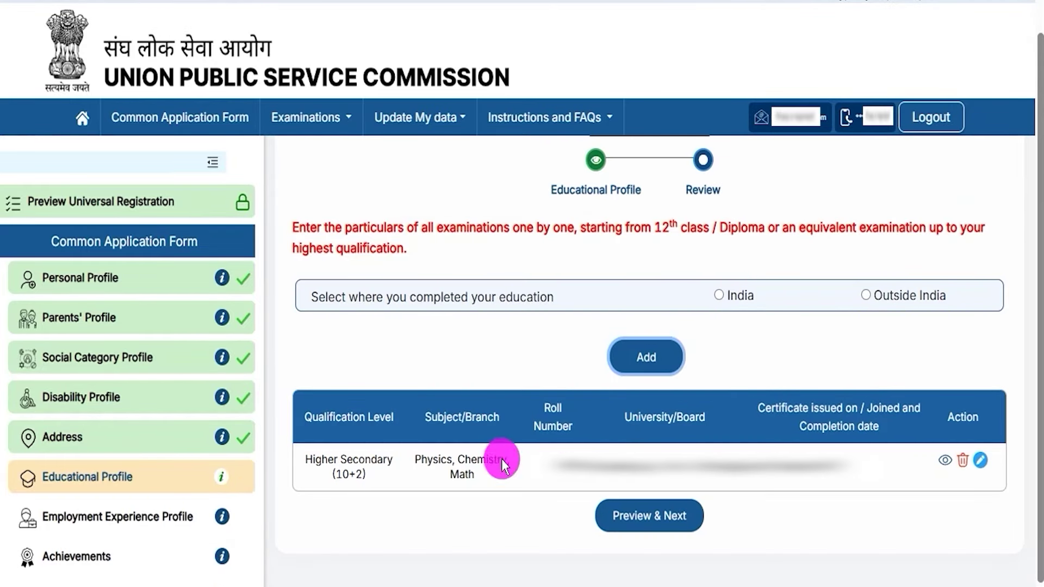
pyautogui.moveTo(321, 459); pyautogui.dragTo(377, 460)
pyautogui.click(644, 466)
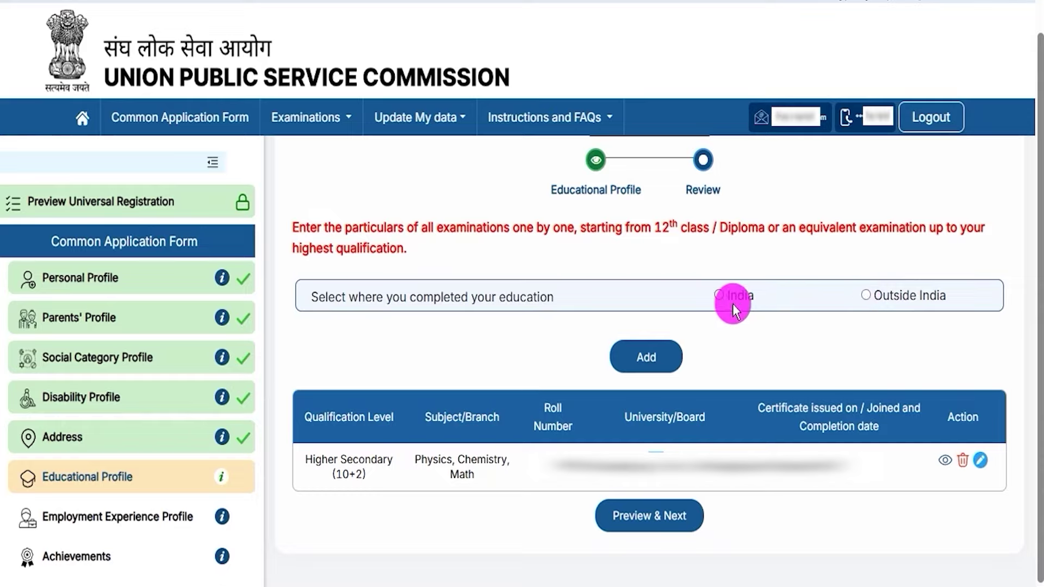
# - Add an Indian qualification: Graduate level, status Completed, Medical stream
pyautogui.click(718, 295)
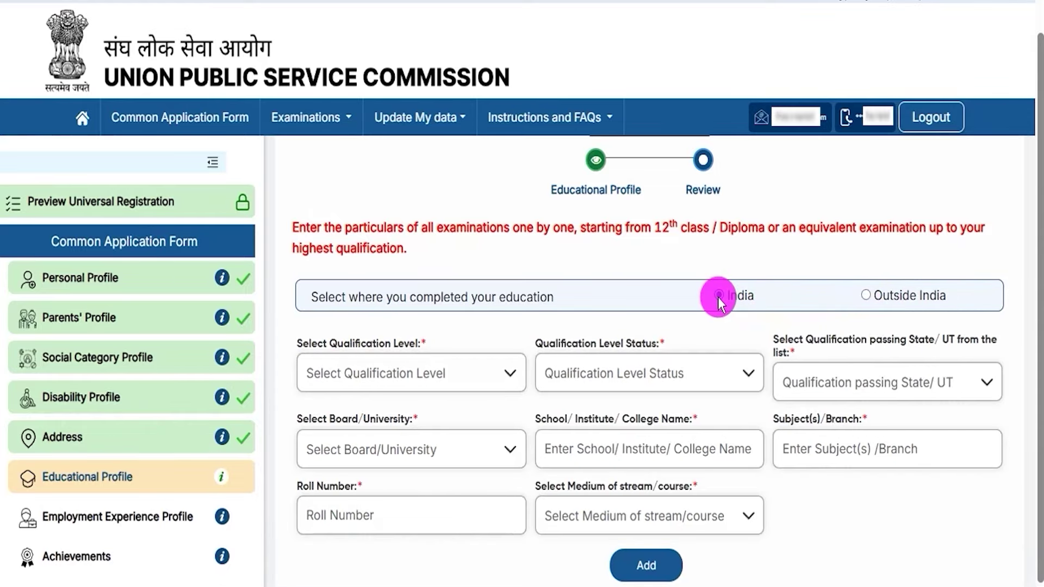
pyautogui.click(403, 363)
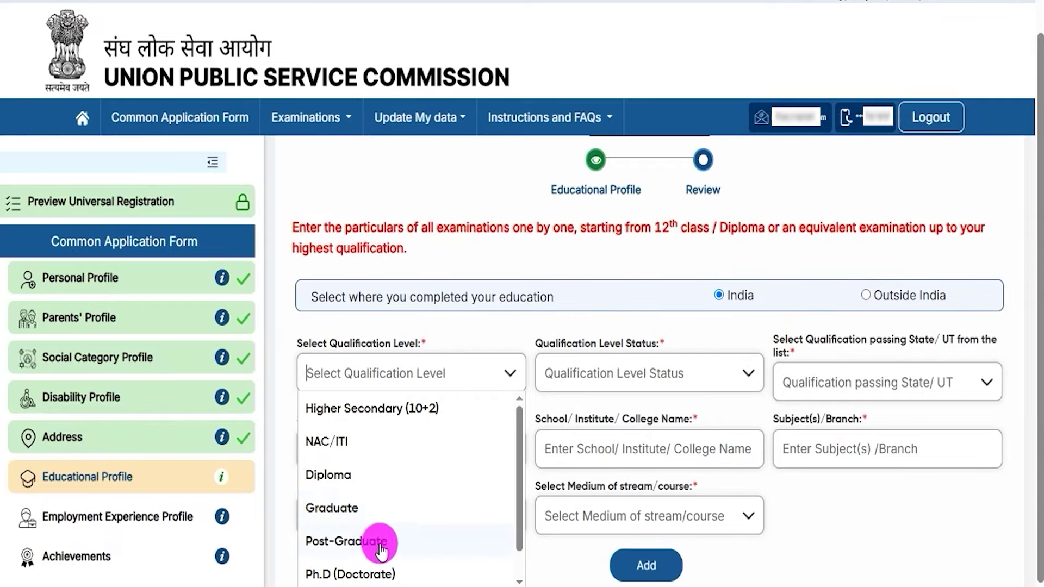
pyautogui.click(344, 507)
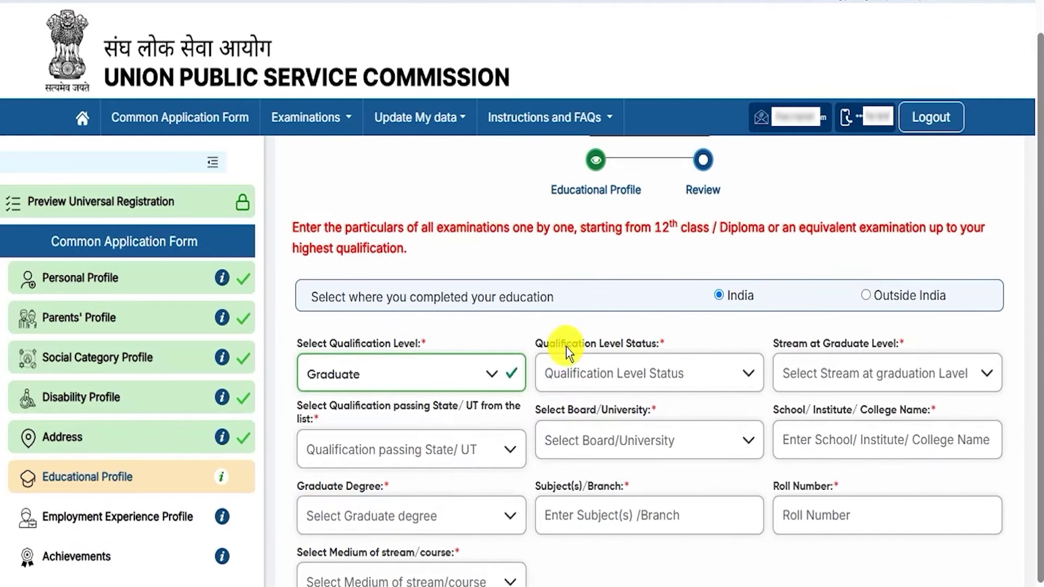
pyautogui.click(609, 365)
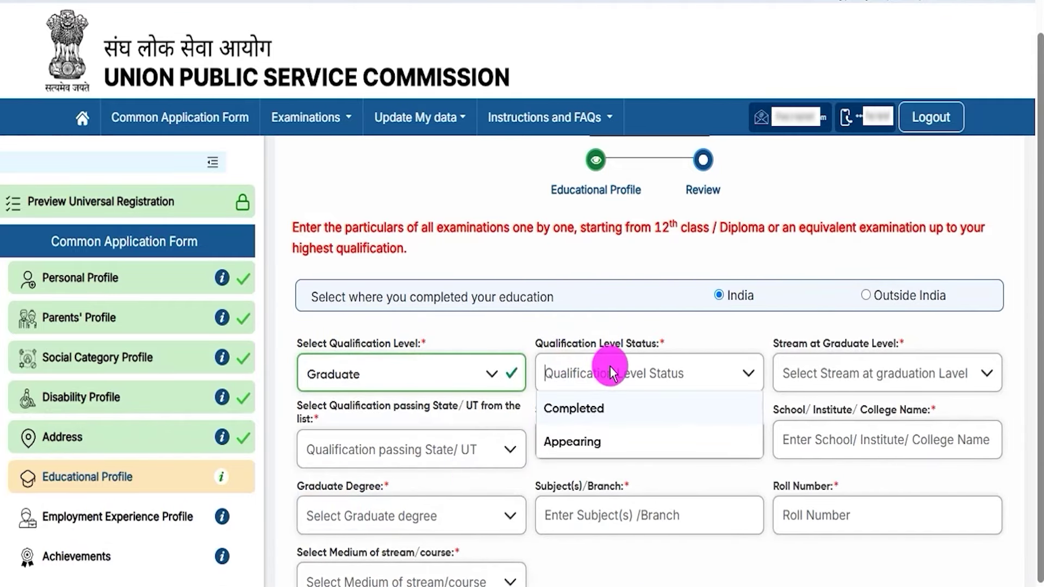
pyautogui.click(593, 405)
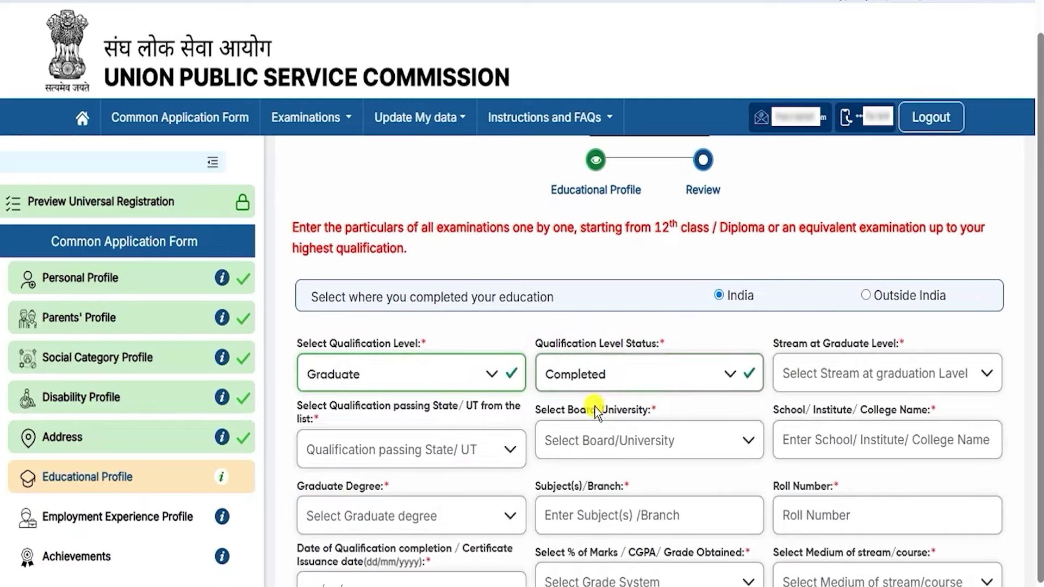
pyautogui.click(859, 379)
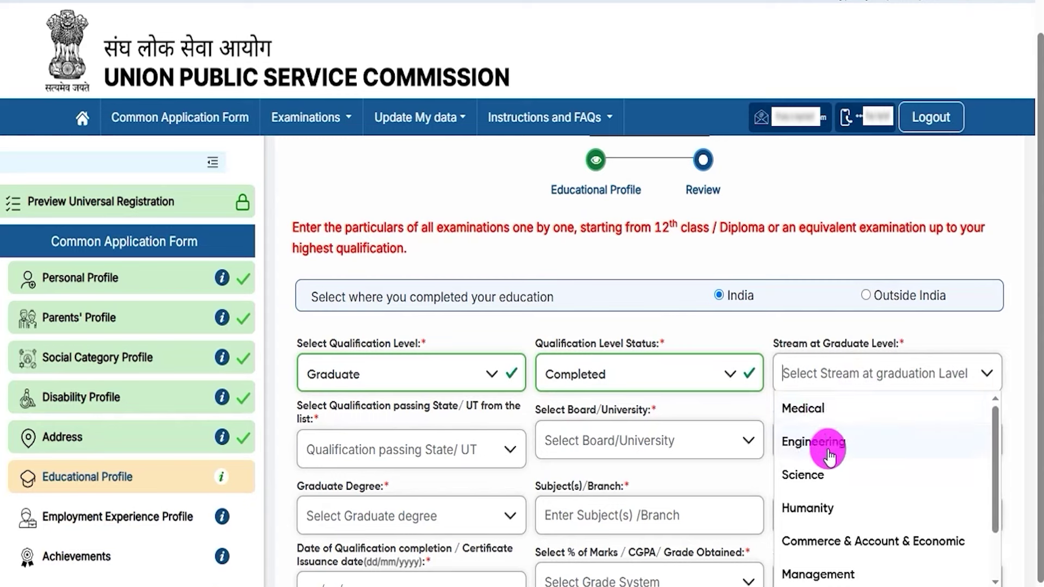
pyautogui.click(817, 414)
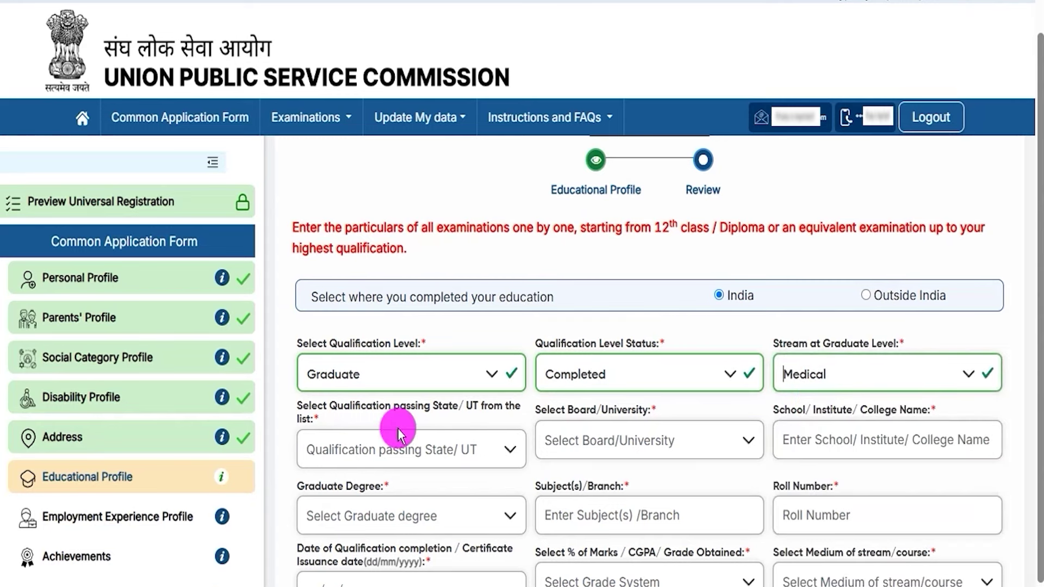
# - Move on through the passing state, board/university and college name fields
pyautogui.click(436, 451)
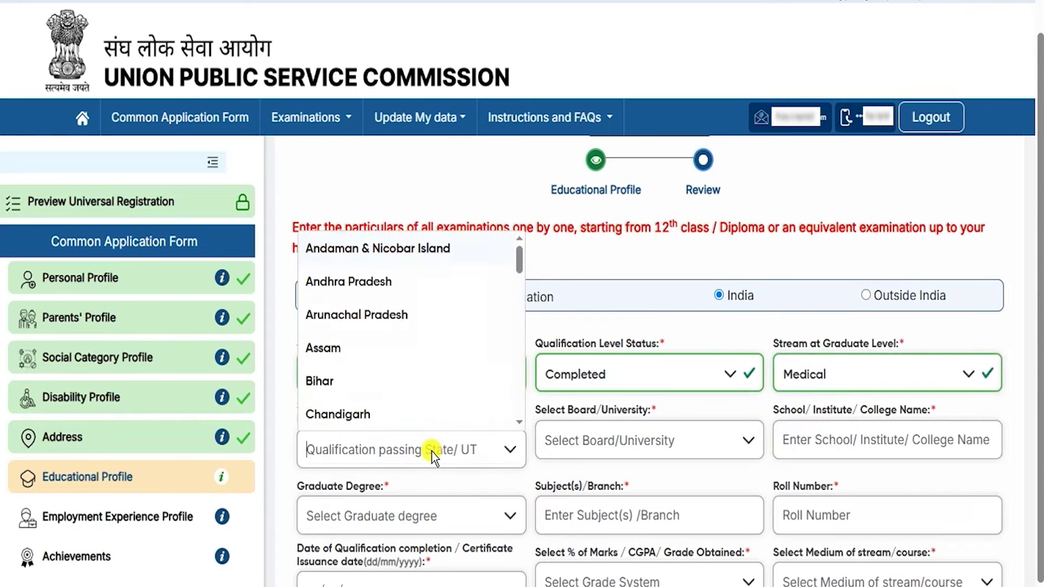
pyautogui.click(645, 442)
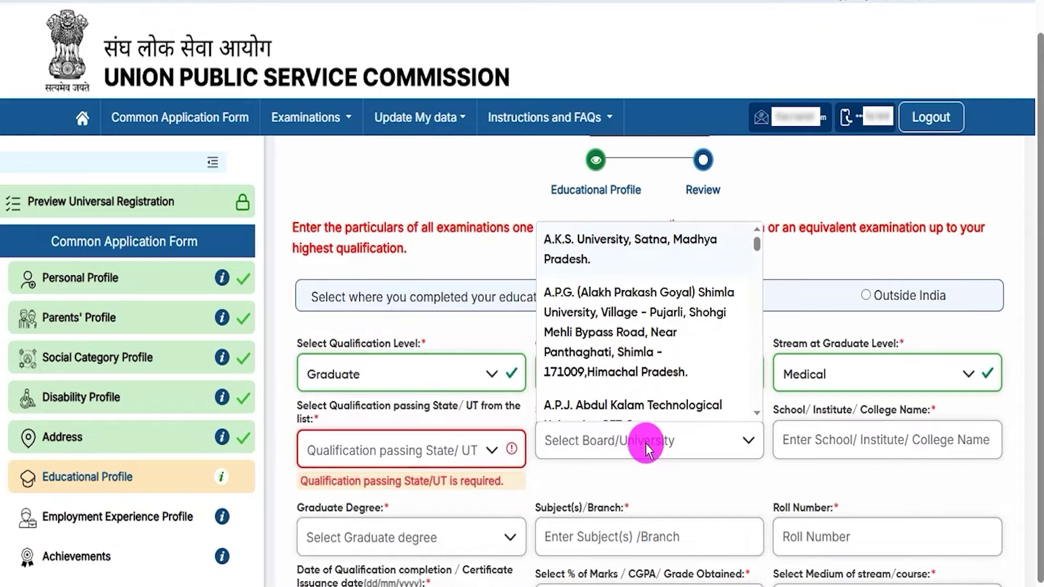
pyautogui.click(786, 443)
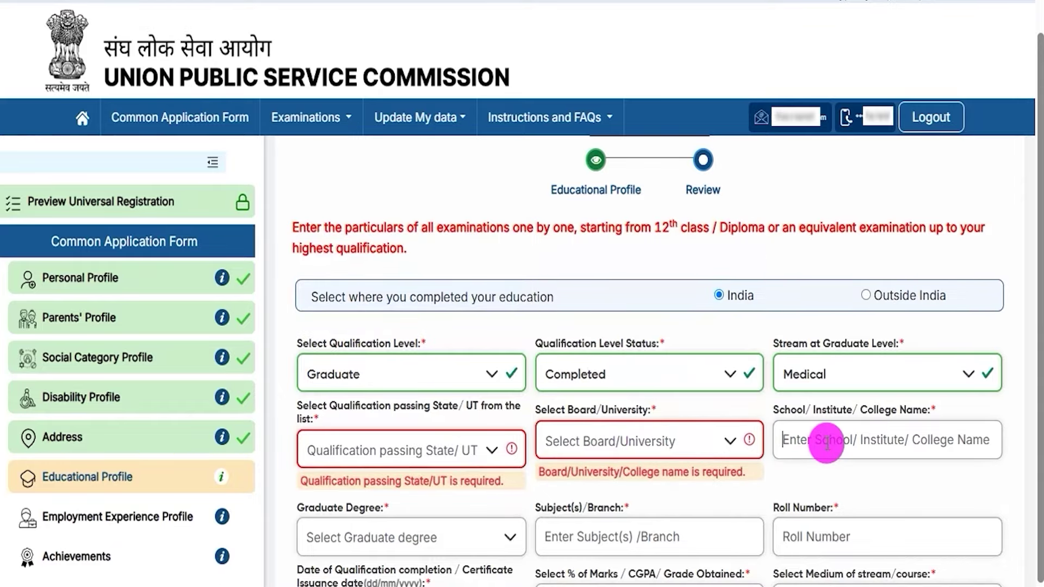
# - Choose B.A. as the graduate degree, then go to the subject and roll number fields
pyautogui.scroll(-3, 814, 402)
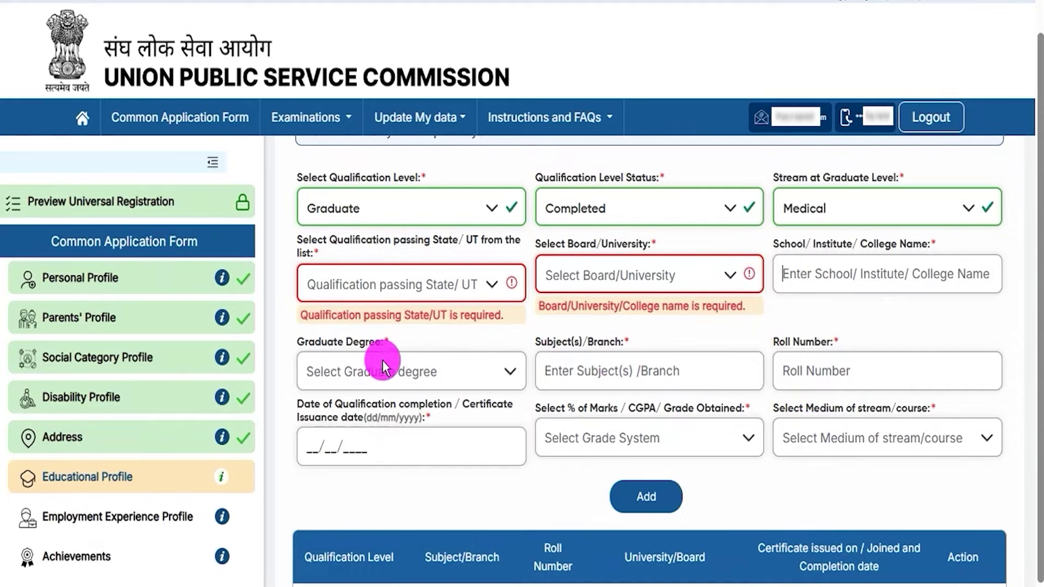
pyautogui.click(350, 371)
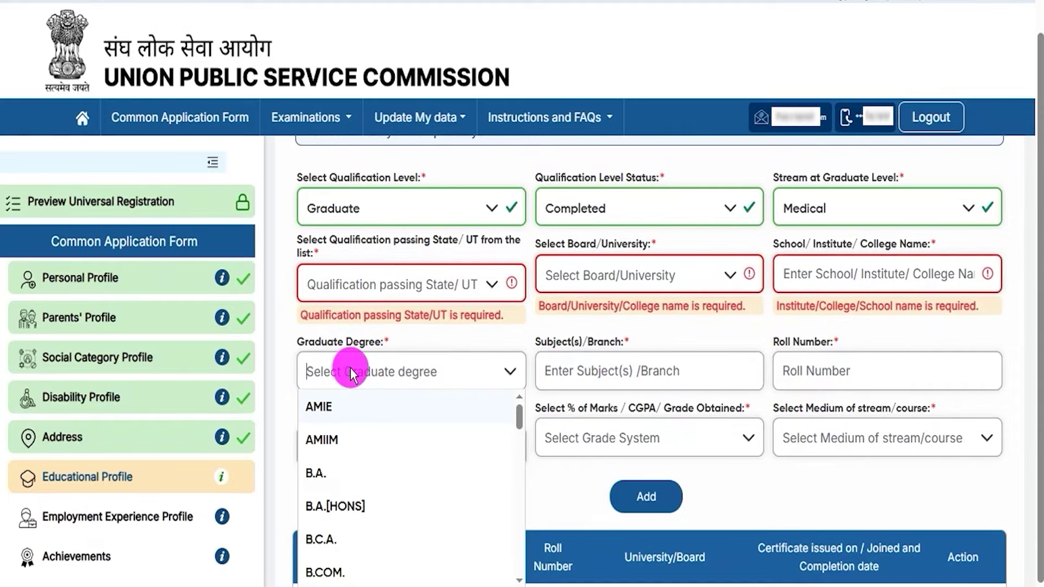
pyautogui.click(335, 482)
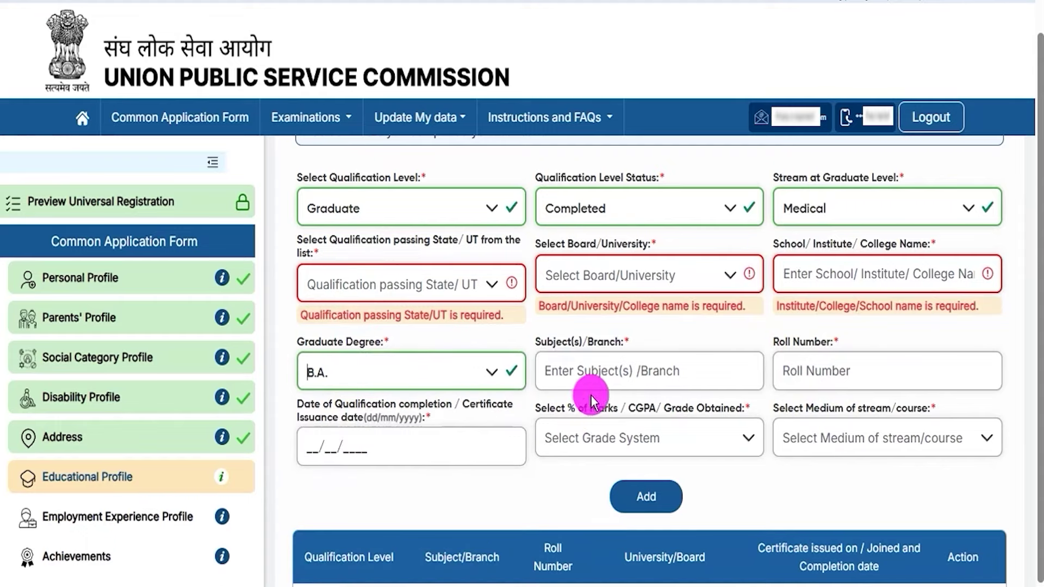
pyautogui.moveTo(553, 341); pyautogui.dragTo(602, 354)
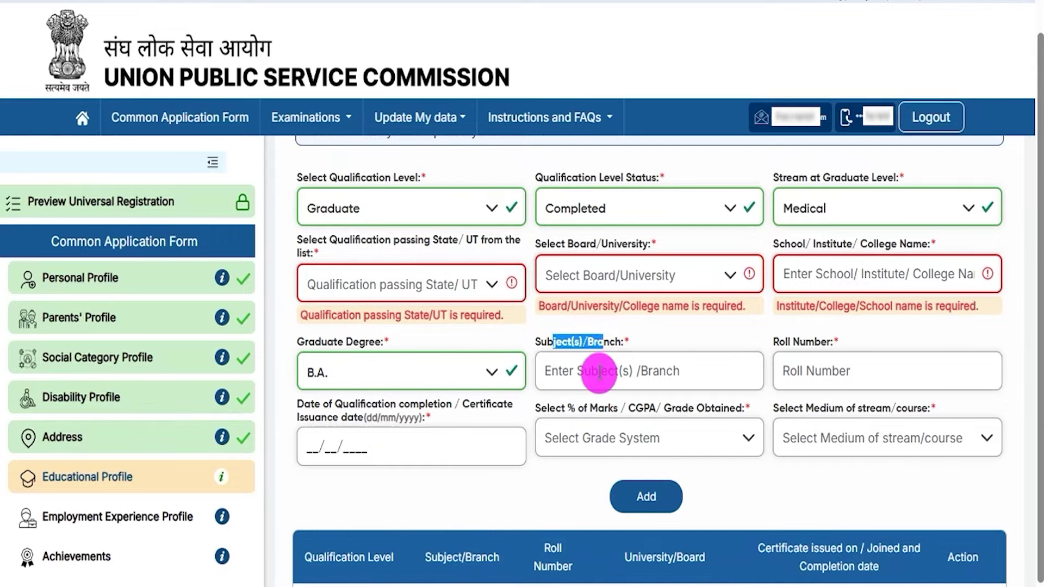
pyautogui.click(598, 360)
pyautogui.moveTo(787, 342); pyautogui.dragTo(822, 347)
pyautogui.click(792, 370)
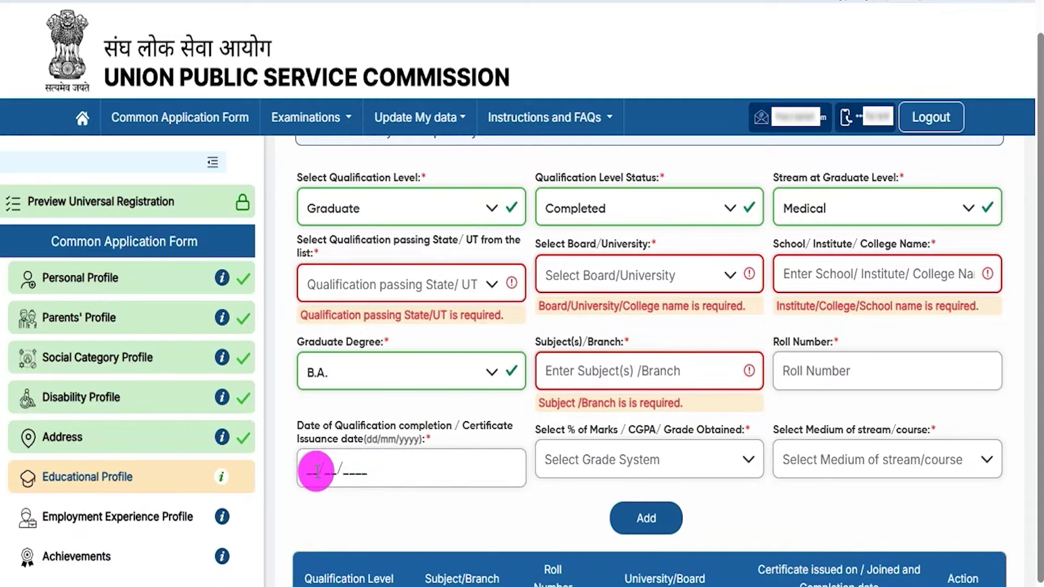
# - Set grading to Percentage(%) Marks and medium to English, then scroll down to Add
pyautogui.click(326, 468)
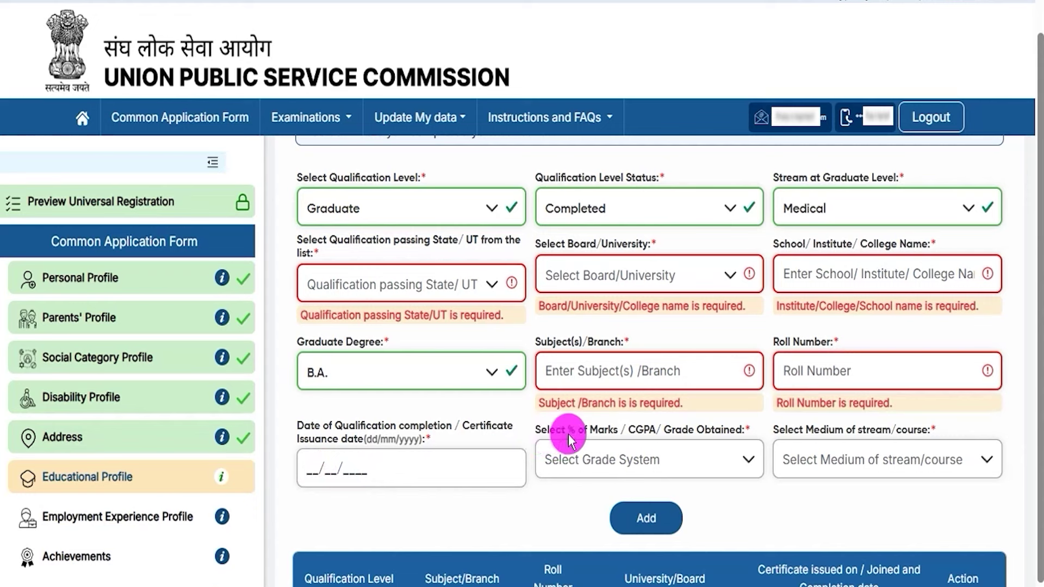
pyautogui.click(549, 434)
pyautogui.doubleClick(549, 434)
pyautogui.click(625, 460)
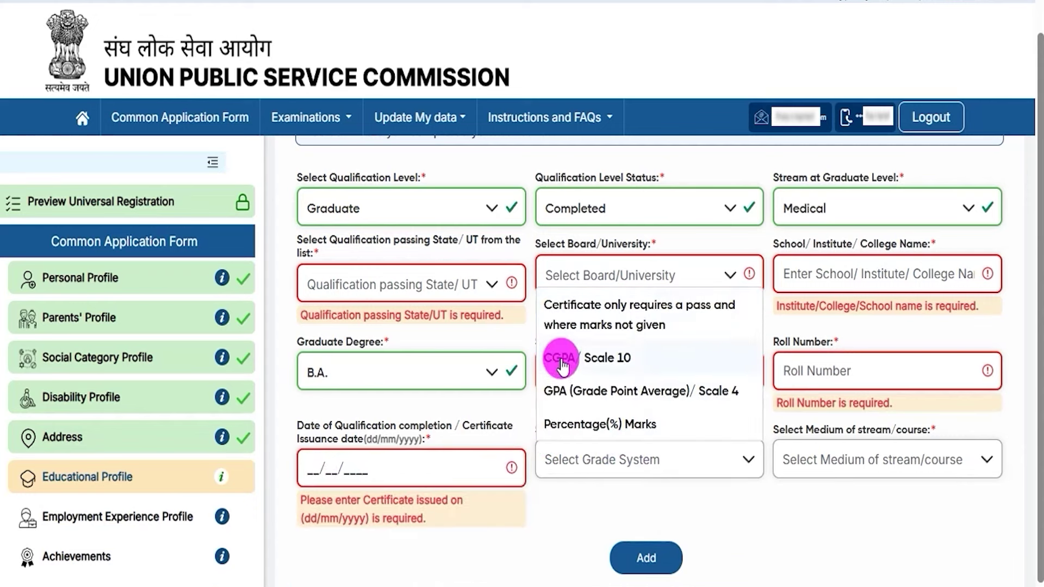
pyautogui.click(598, 425)
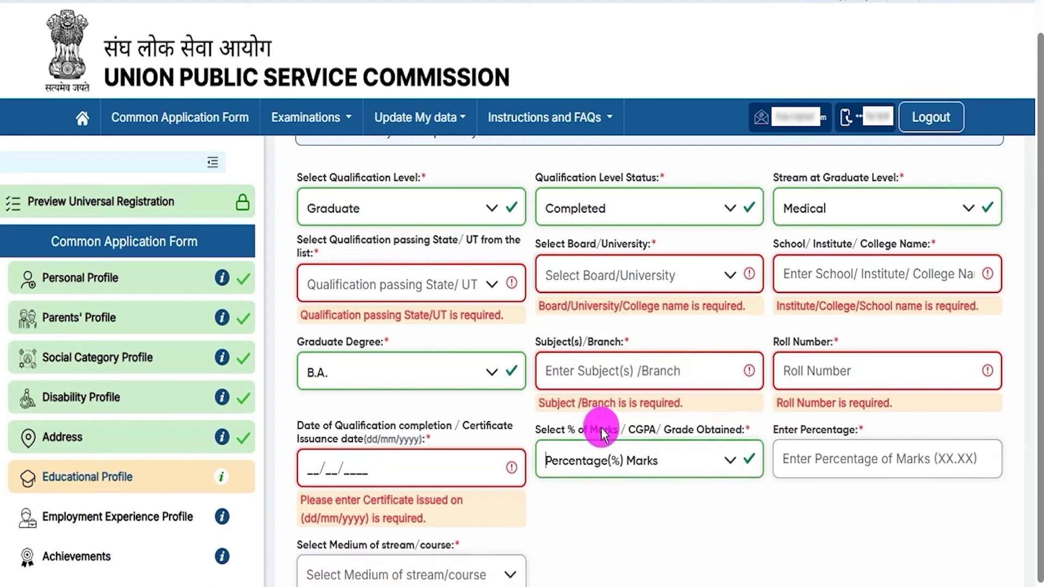
pyautogui.click(818, 458)
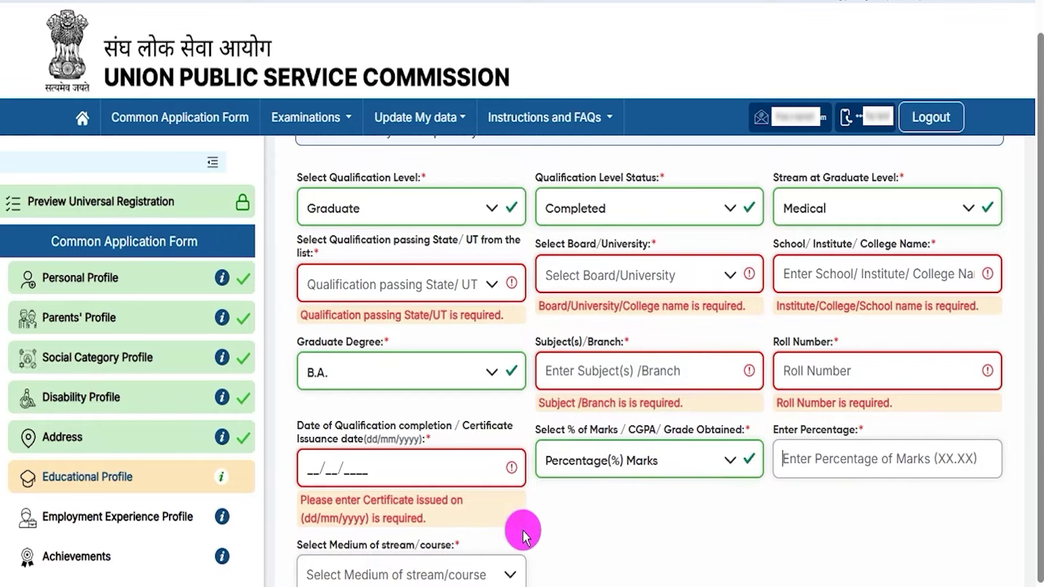
pyautogui.click(506, 573)
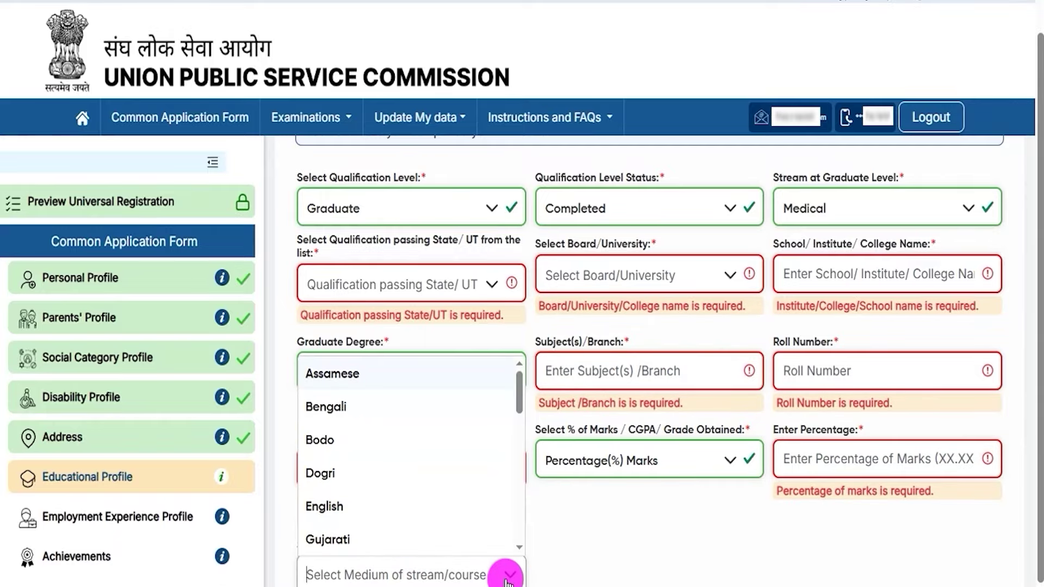
pyautogui.click(343, 502)
pyautogui.scroll(-2, 580, 544)
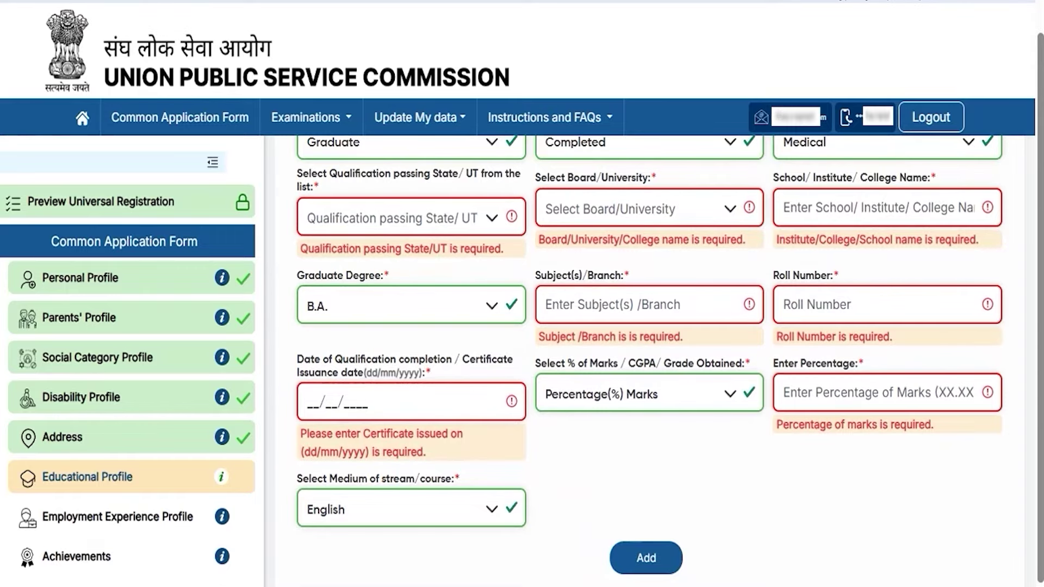
pyautogui.moveTo(959, 494)
pyautogui.mouseDown()
pyautogui.moveTo(767, 524)
pyautogui.moveTo(680, 552)
pyautogui.mouseUp()
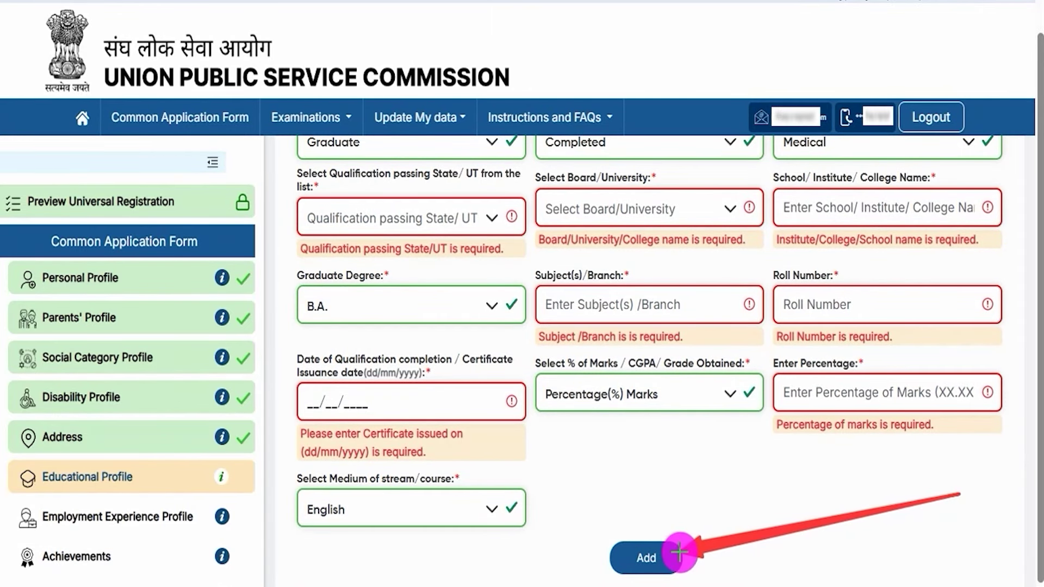
# - Add the Graduate entry to the table, preview the qualifications and submit the Educational Profile
pyautogui.click(679, 554)
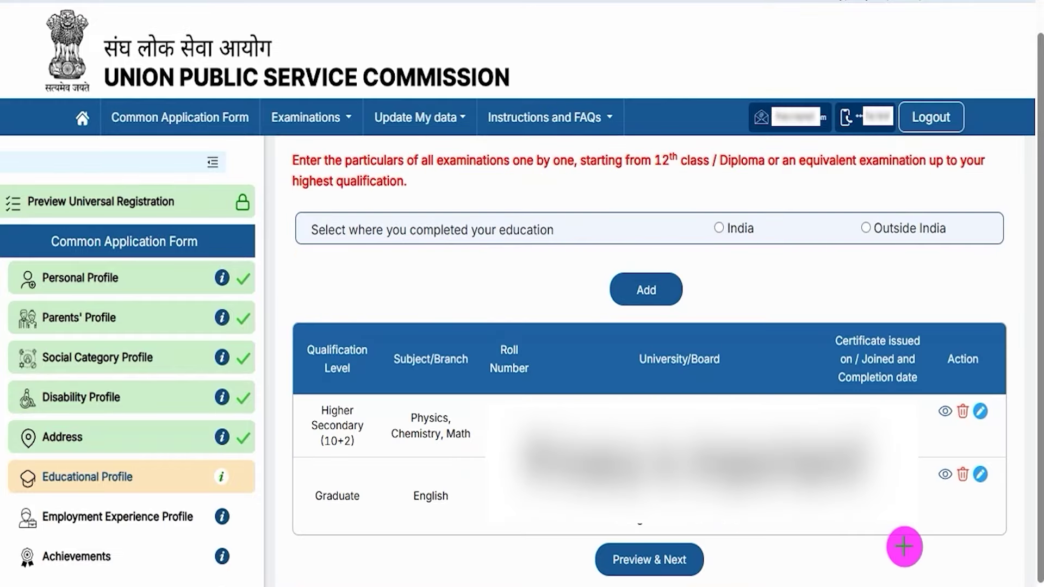
pyautogui.moveTo(918, 550); pyautogui.dragTo(706, 555)
pyautogui.click(699, 557)
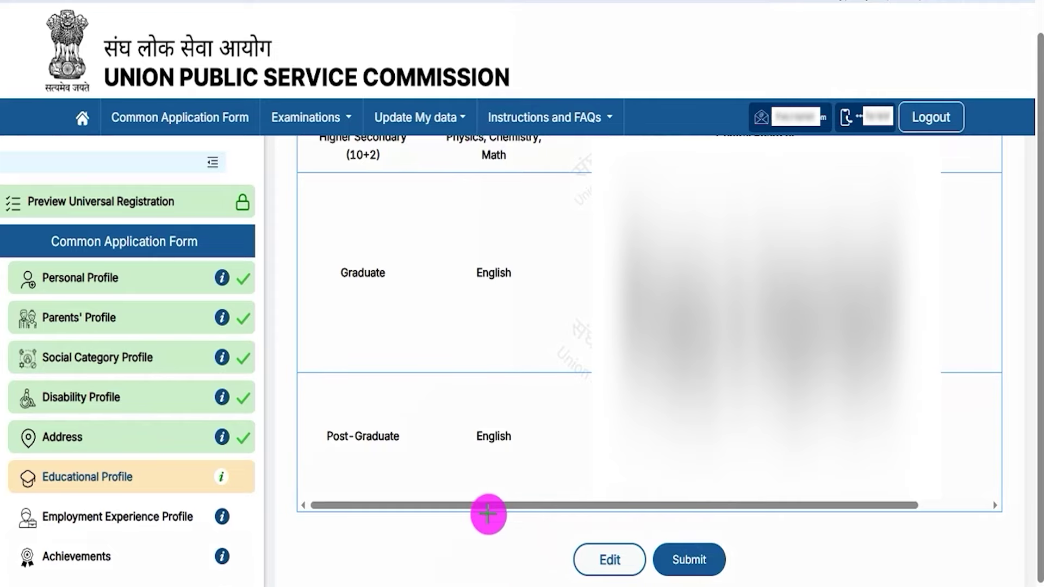
pyautogui.moveTo(458, 475); pyautogui.dragTo(579, 553)
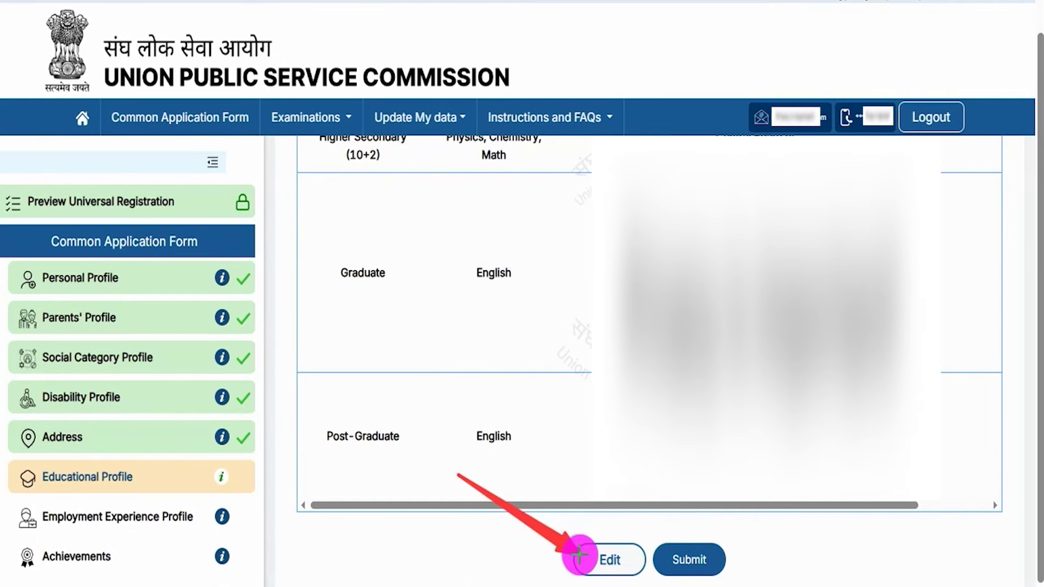
pyautogui.moveTo(831, 501)
pyautogui.mouseDown()
pyautogui.moveTo(755, 517)
pyautogui.moveTo(717, 557)
pyautogui.mouseUp()
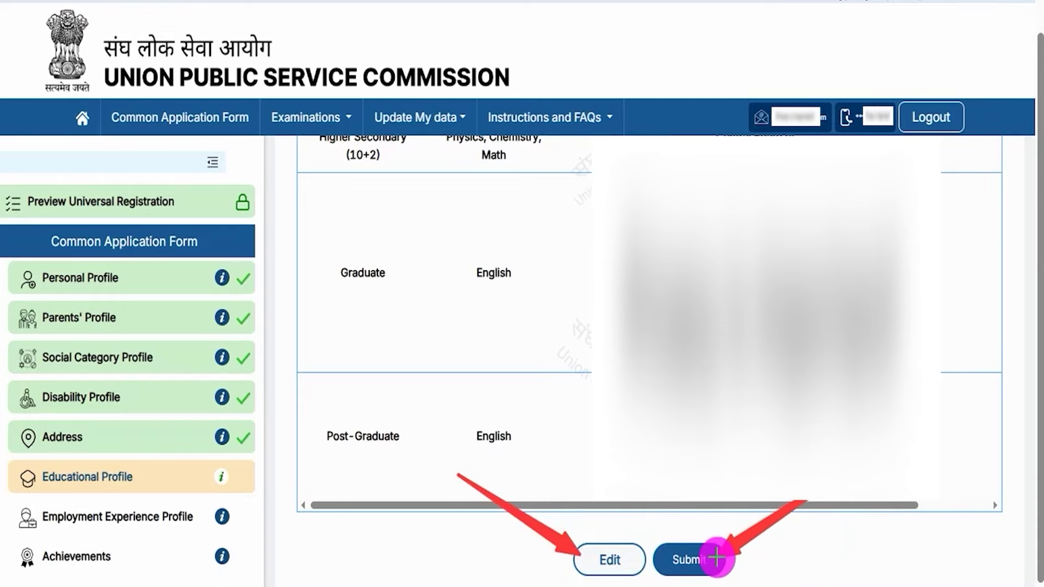
pyautogui.click(716, 557)
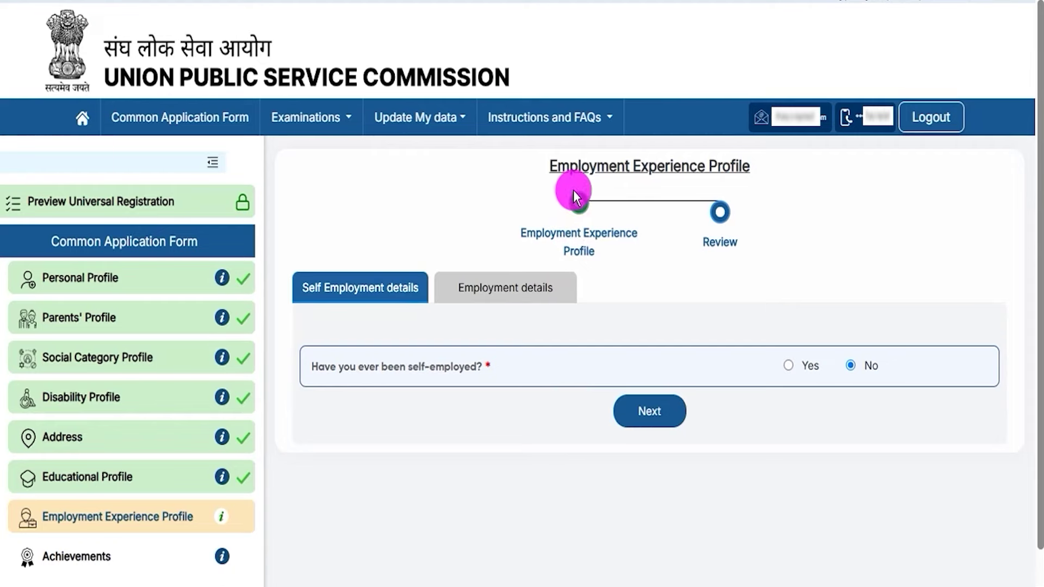
# - Try Yes for self-employment and review its Nature of Employment, Monthly Income, Period and organisation fields
pyautogui.moveTo(558, 165); pyautogui.dragTo(699, 166)
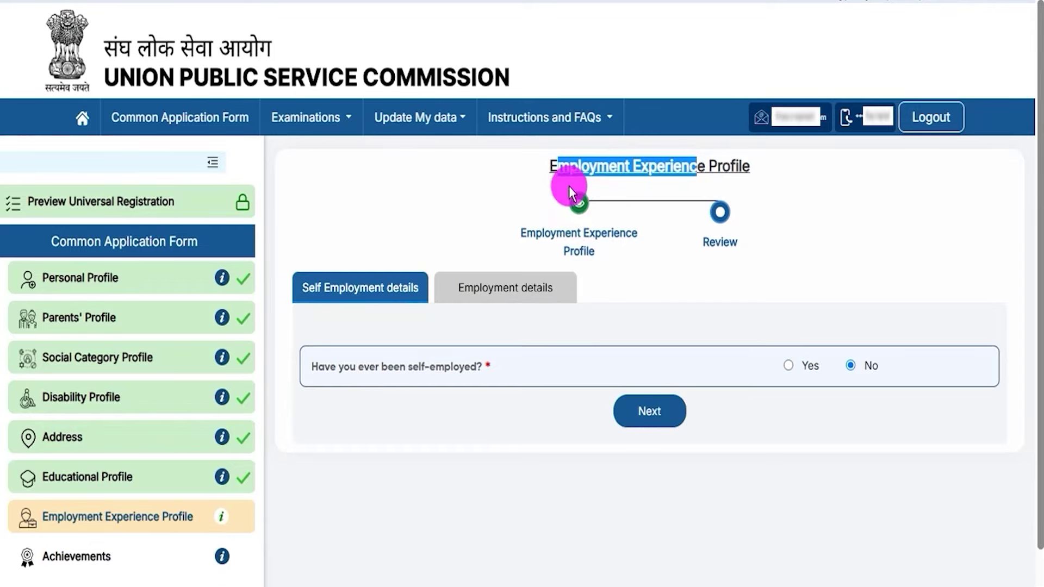
pyautogui.click(387, 365)
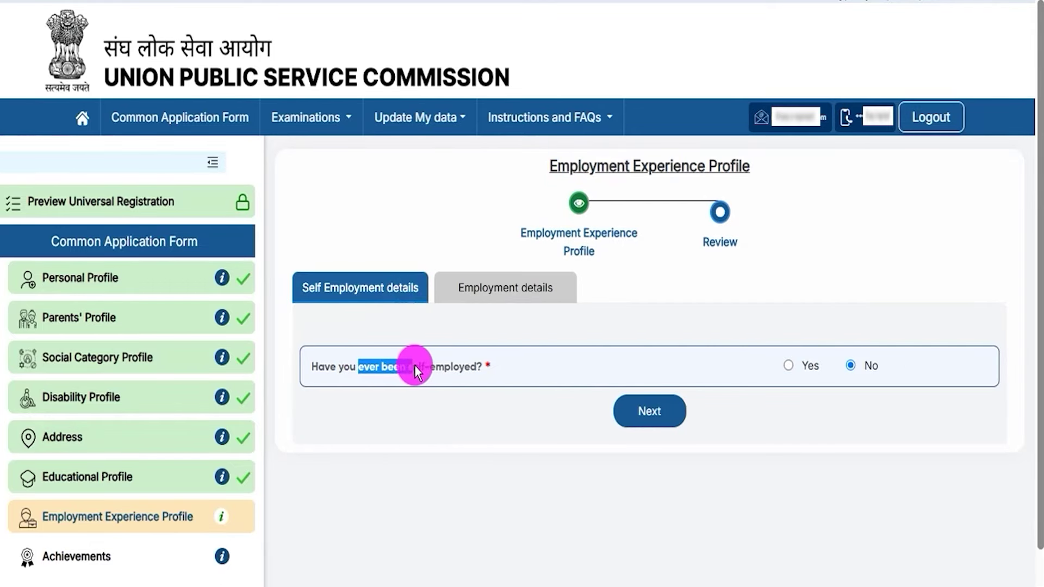
pyautogui.click(784, 369)
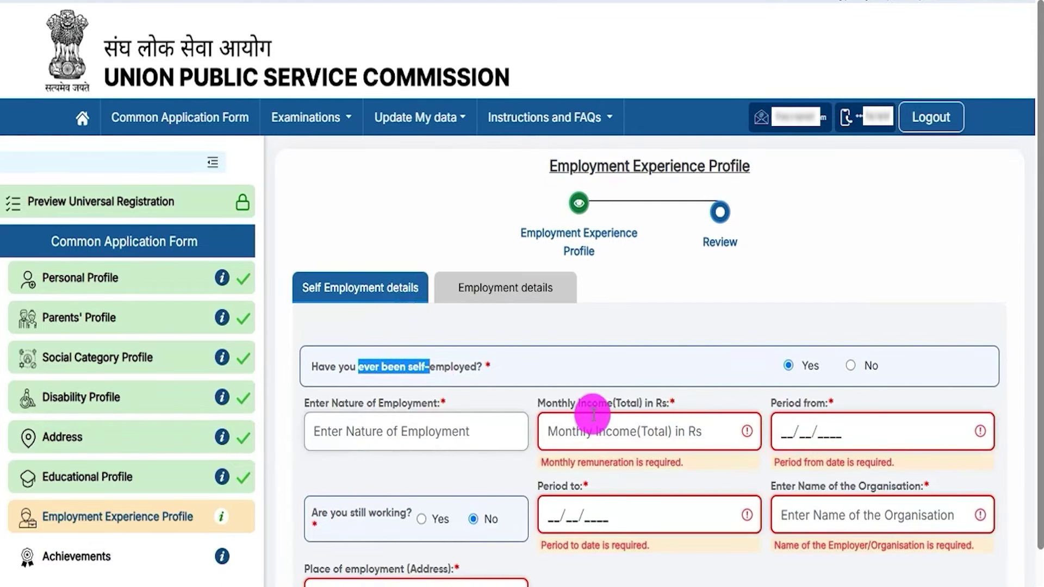
pyautogui.scroll(-3, 595, 408)
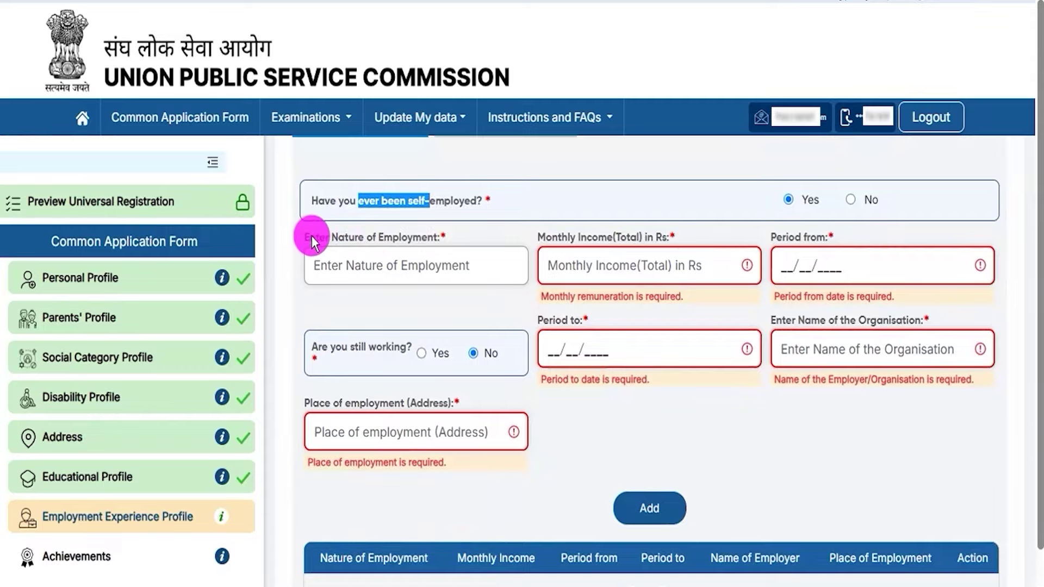
pyautogui.moveTo(338, 237); pyautogui.dragTo(406, 237)
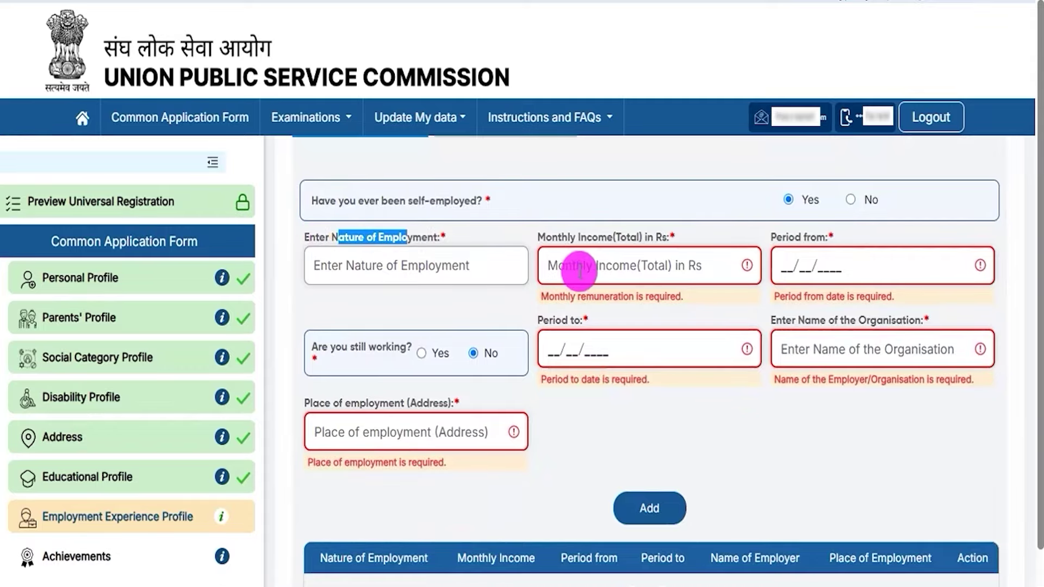
pyautogui.moveTo(552, 237); pyautogui.dragTo(677, 239)
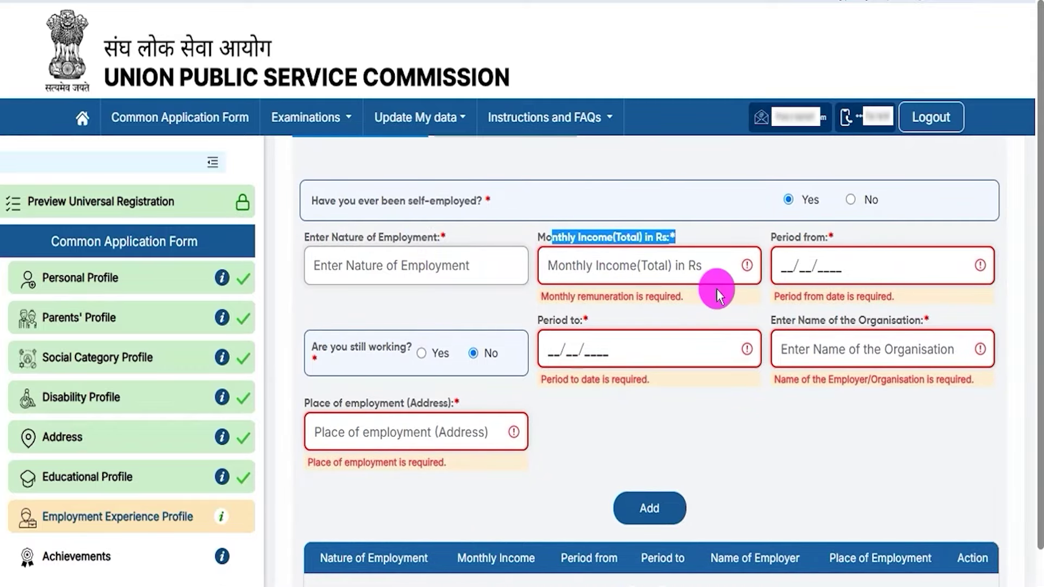
pyautogui.moveTo(787, 238); pyautogui.dragTo(802, 237)
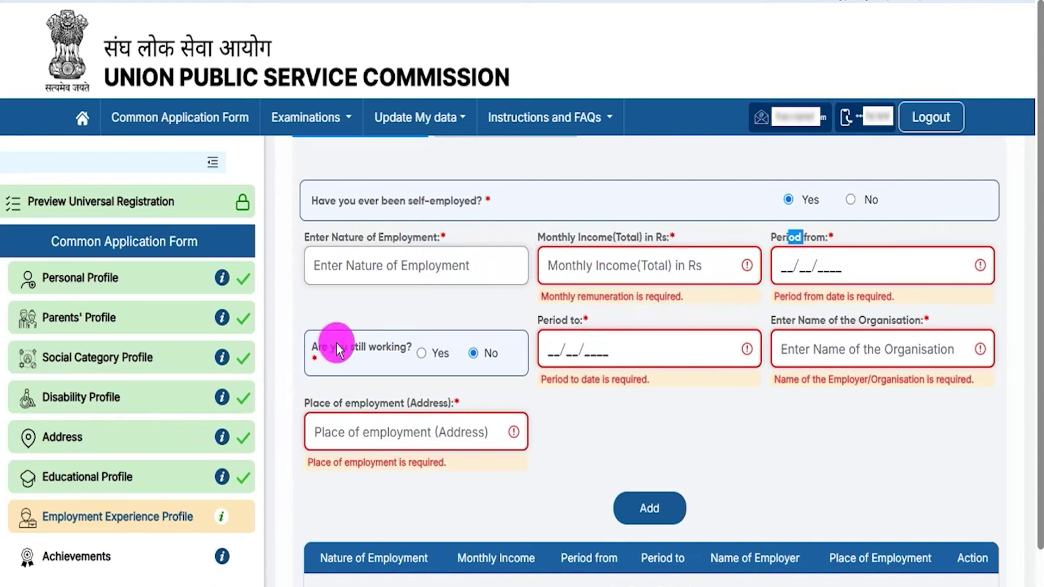
pyautogui.moveTo(827, 320); pyautogui.dragTo(846, 342)
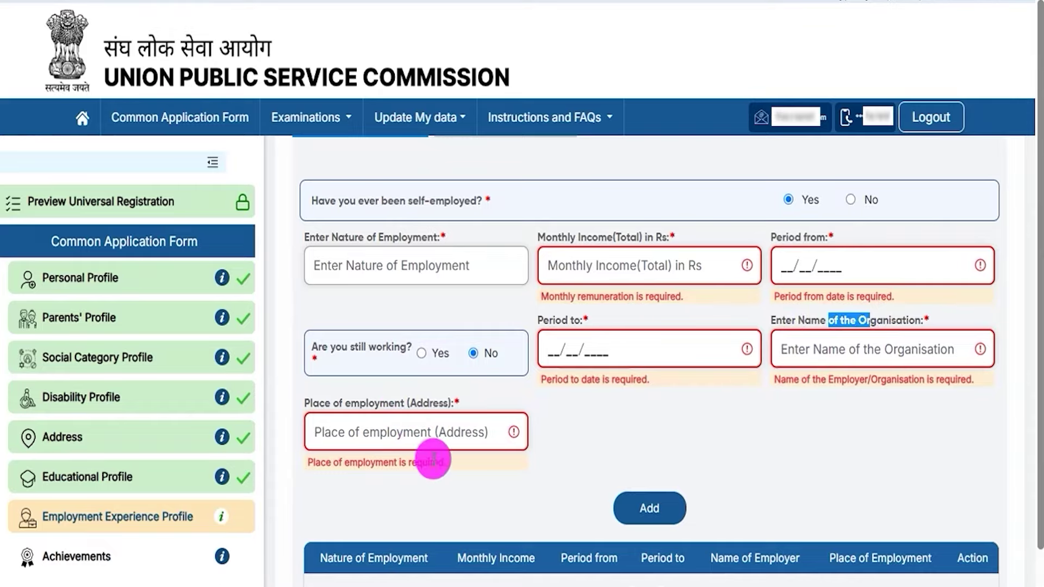
# - Answer No to having been self-employed and continue to Employment details
pyautogui.click(651, 514)
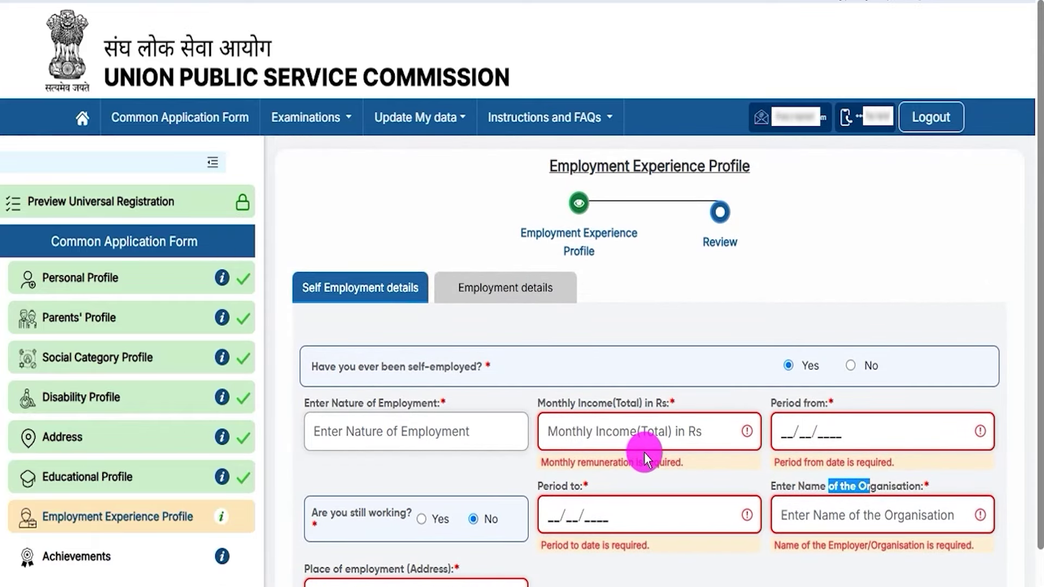
pyautogui.click(849, 366)
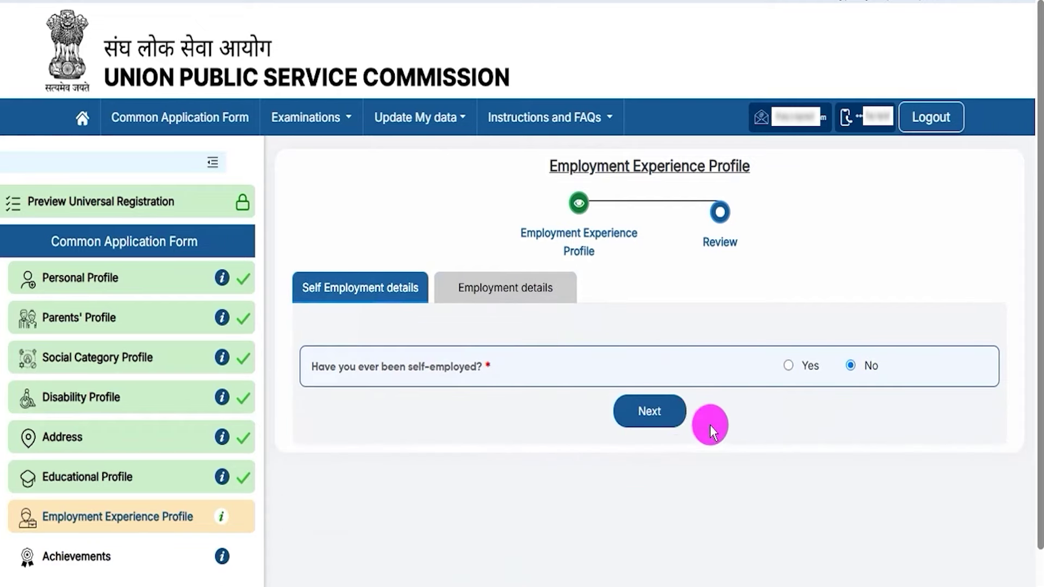
pyautogui.click(659, 413)
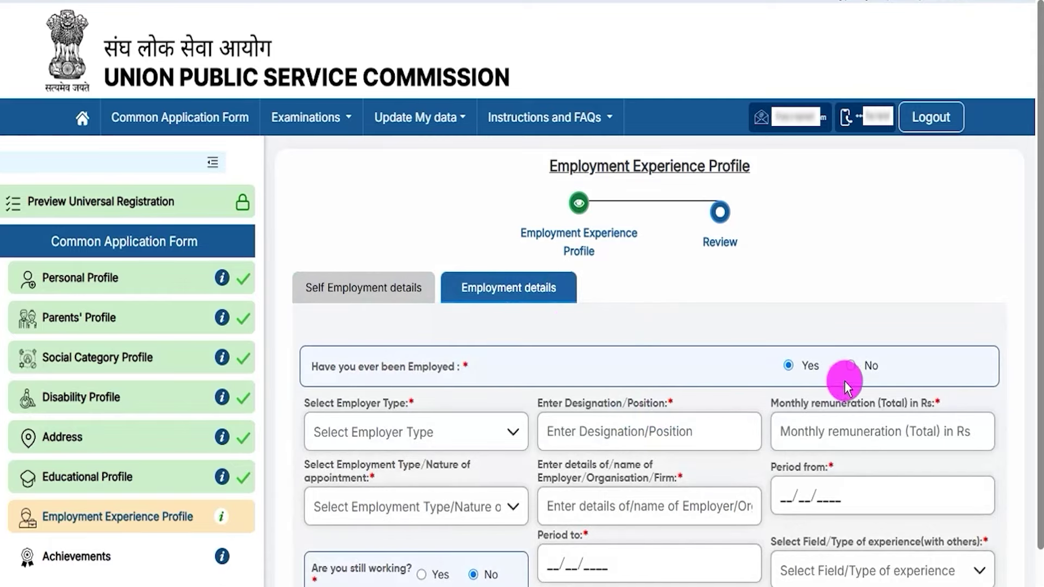
# - Review the designation and monthly remuneration fields that appear when employment is answered Yes
pyautogui.click(849, 365)
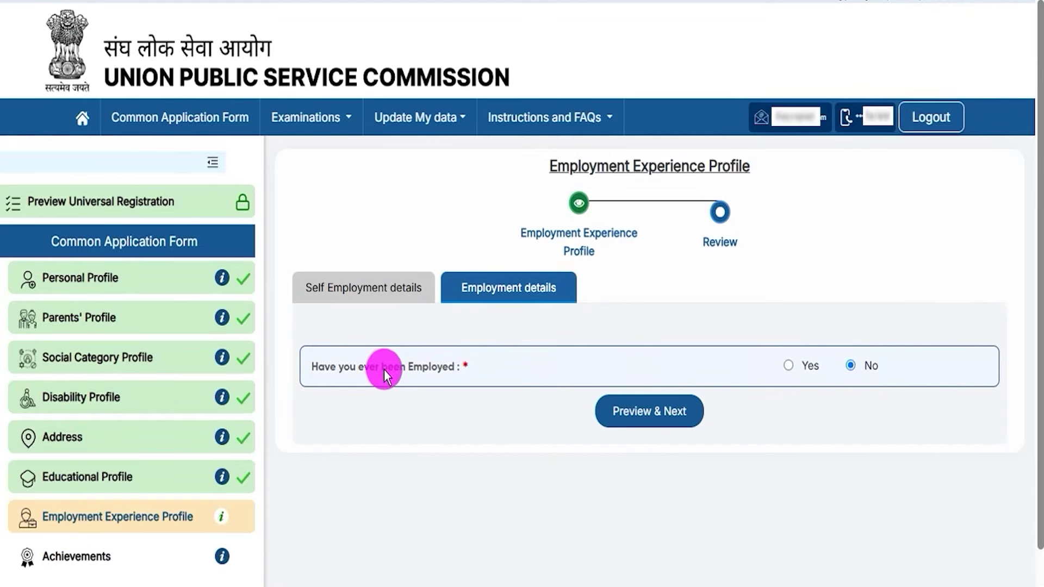
pyautogui.click(785, 367)
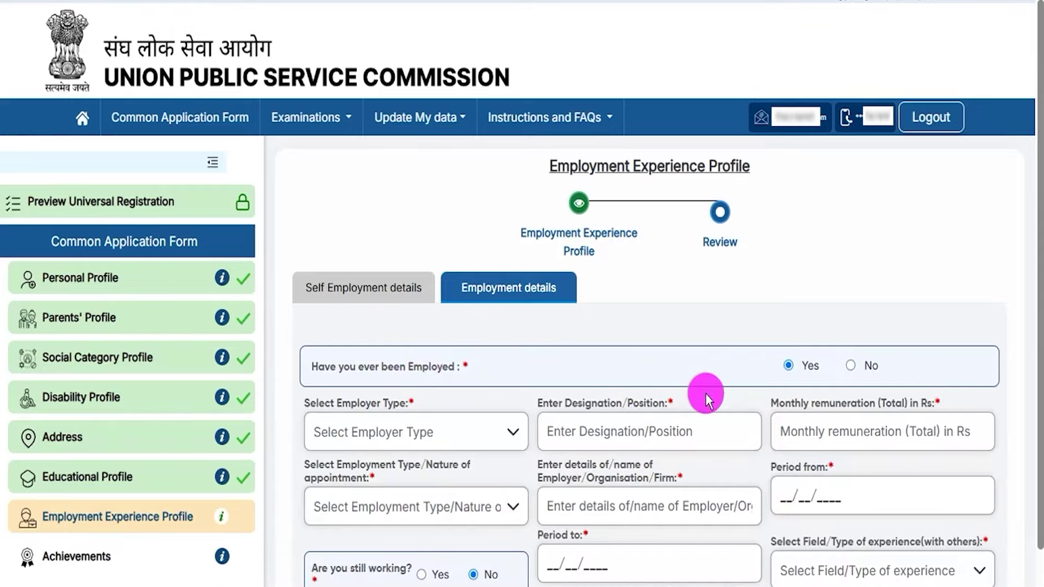
pyautogui.scroll(-3, 625, 419)
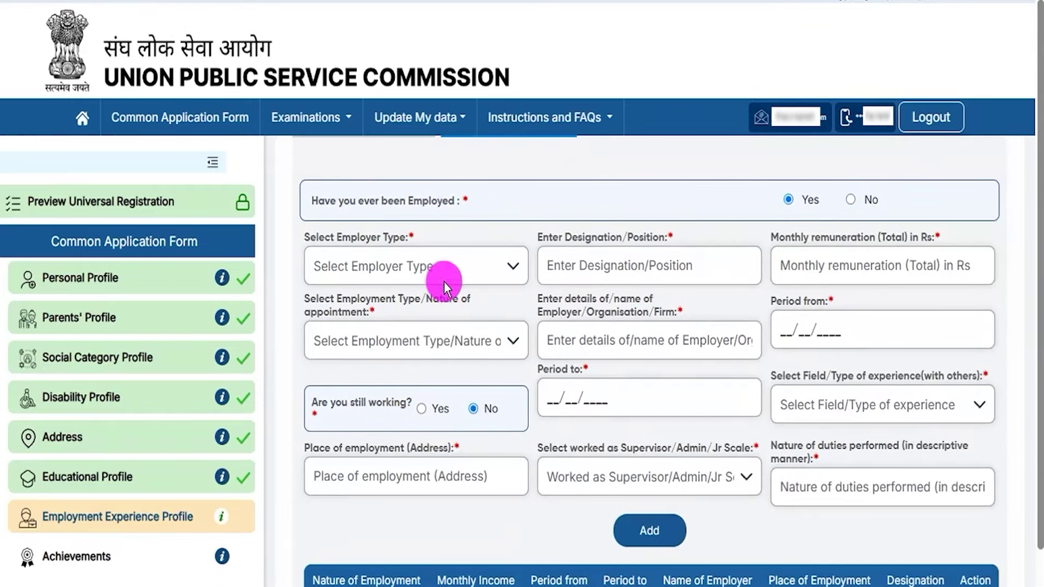
pyautogui.moveTo(575, 238); pyautogui.dragTo(623, 238)
pyautogui.moveTo(829, 238); pyautogui.dragTo(834, 242)
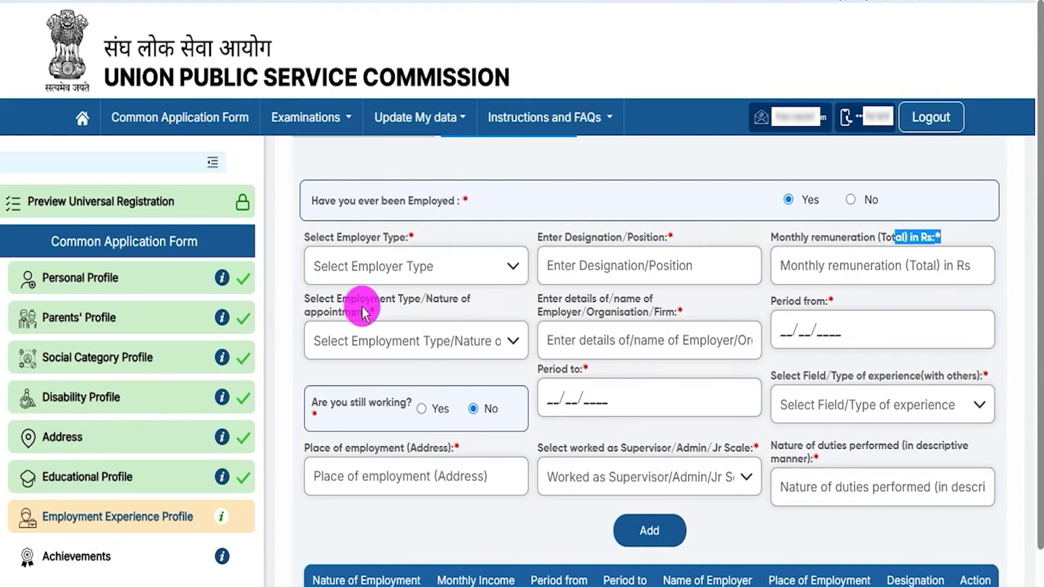
pyautogui.scroll(3, 538, 391)
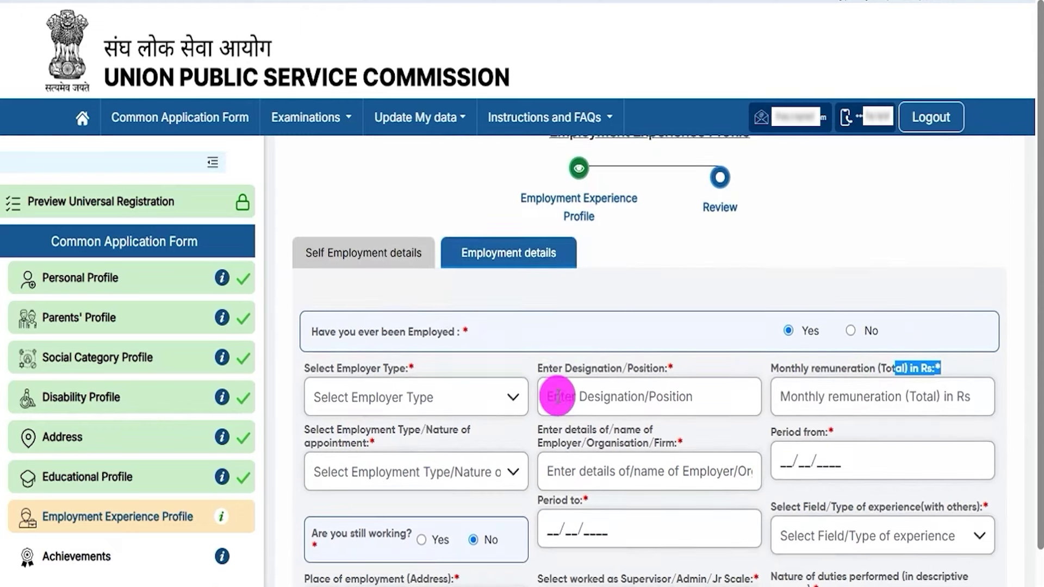
# - Answer No to having been employed, then preview, submit and confirm the Employment Experience Profile
pyautogui.click(852, 366)
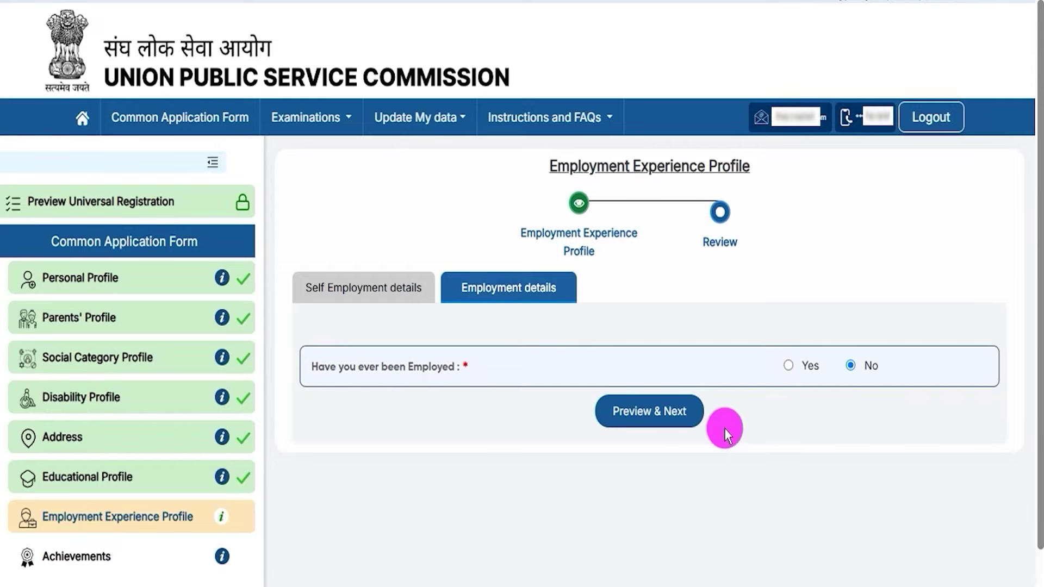
pyautogui.click(682, 416)
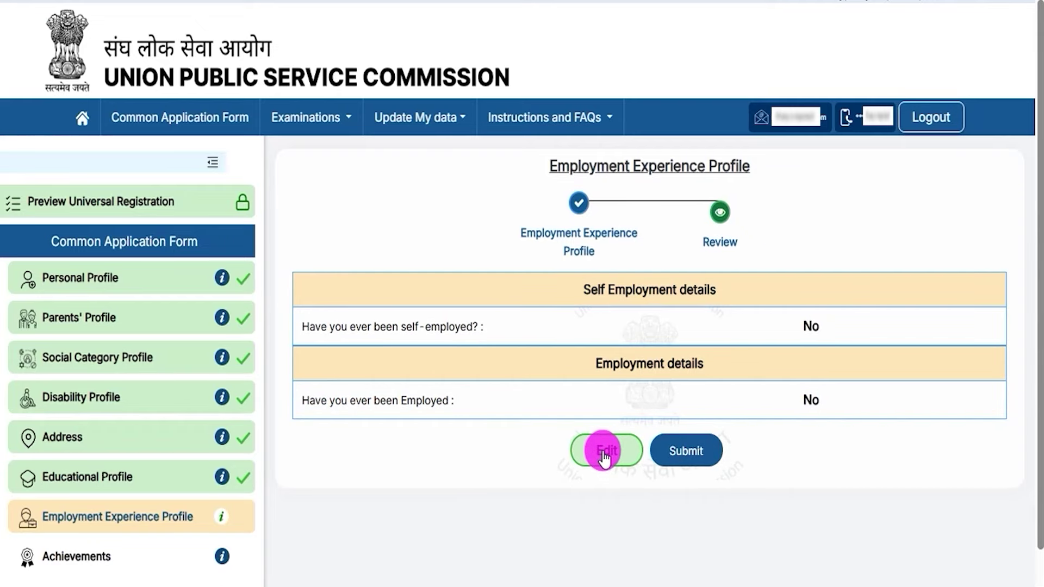
pyautogui.click(683, 455)
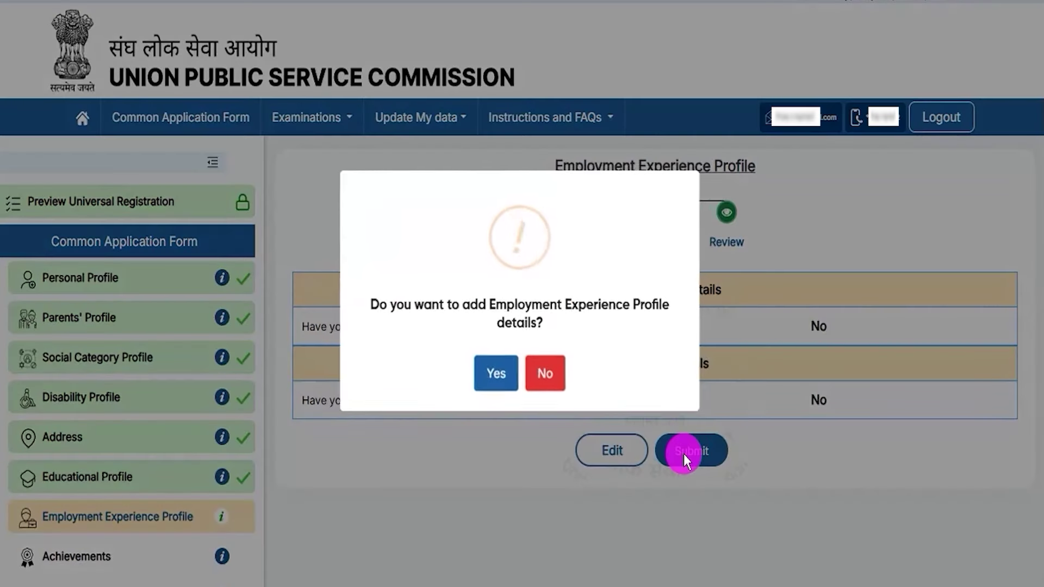
pyautogui.click(494, 374)
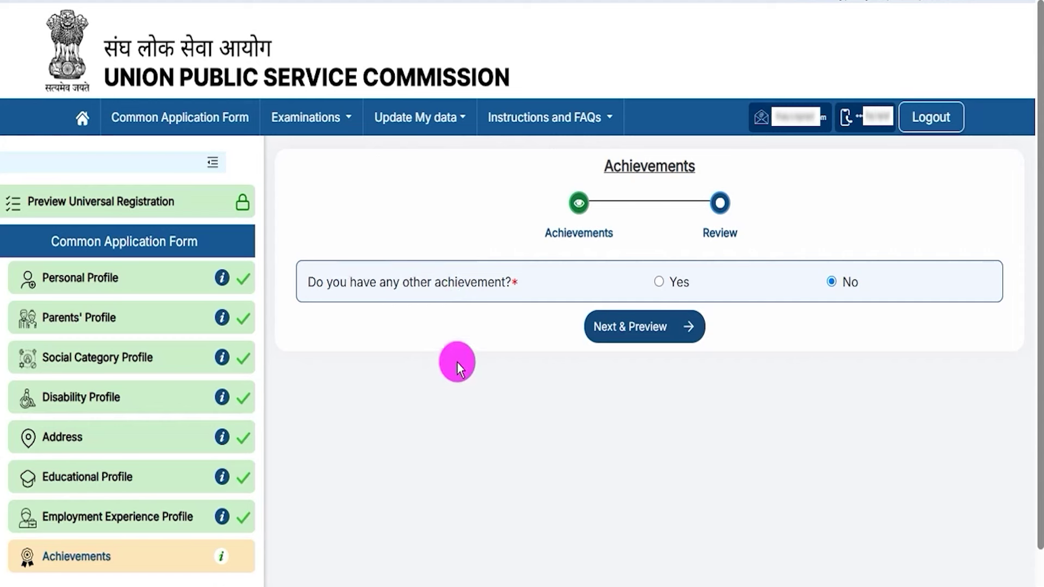
# - Review the achievement entries: prizes/medals/scholarships, Sports/N.C.C., leadership positions and extra-curricular activities
pyautogui.moveTo(346, 281); pyautogui.dragTo(454, 282)
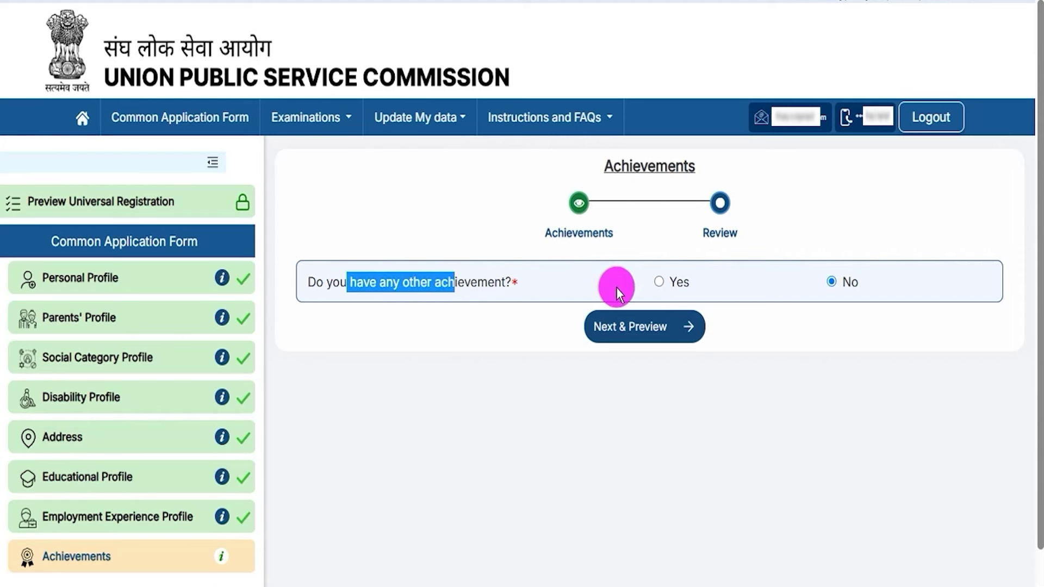
pyautogui.click(658, 281)
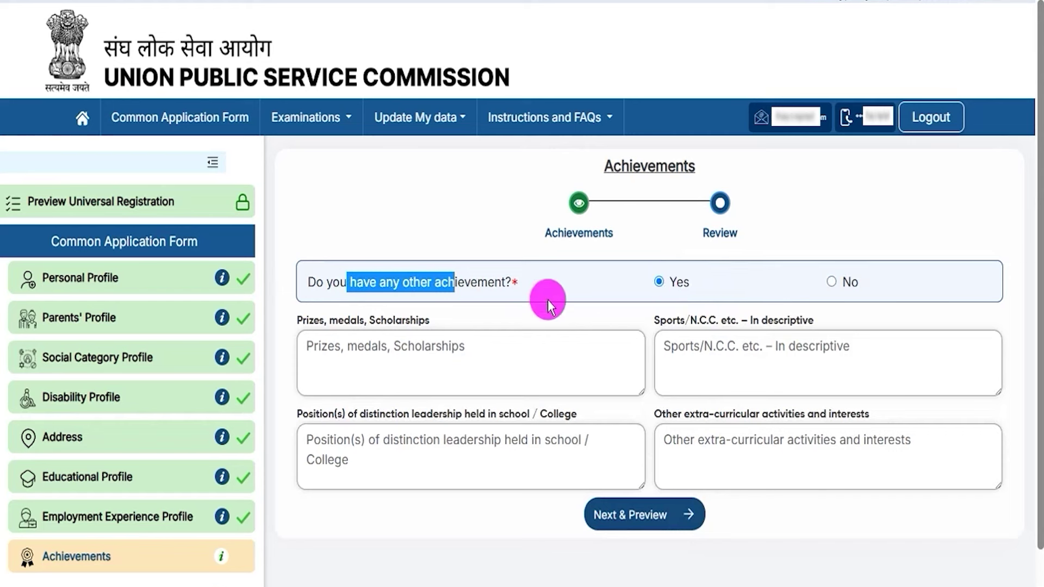
pyautogui.moveTo(329, 320); pyautogui.dragTo(338, 320)
pyautogui.click(426, 341)
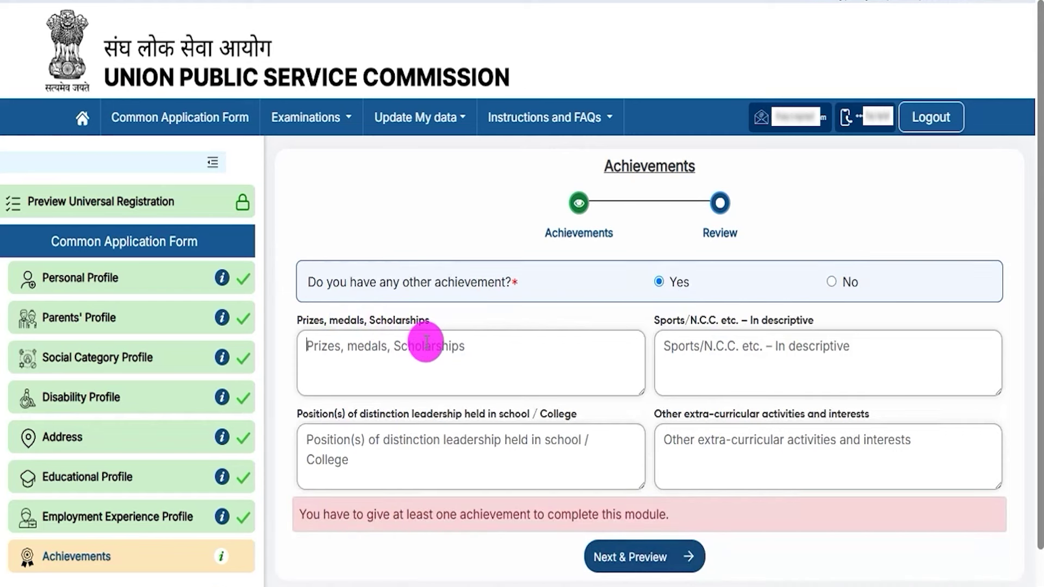
pyautogui.moveTo(672, 325); pyautogui.dragTo(726, 322)
pyautogui.click(734, 348)
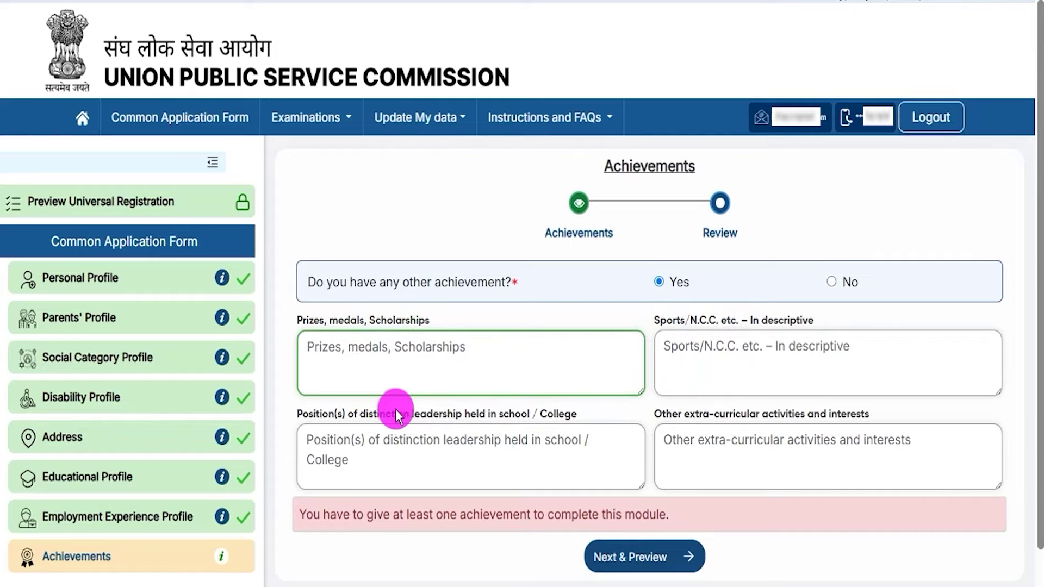
pyautogui.moveTo(412, 414); pyautogui.dragTo(528, 414)
pyautogui.click(470, 441)
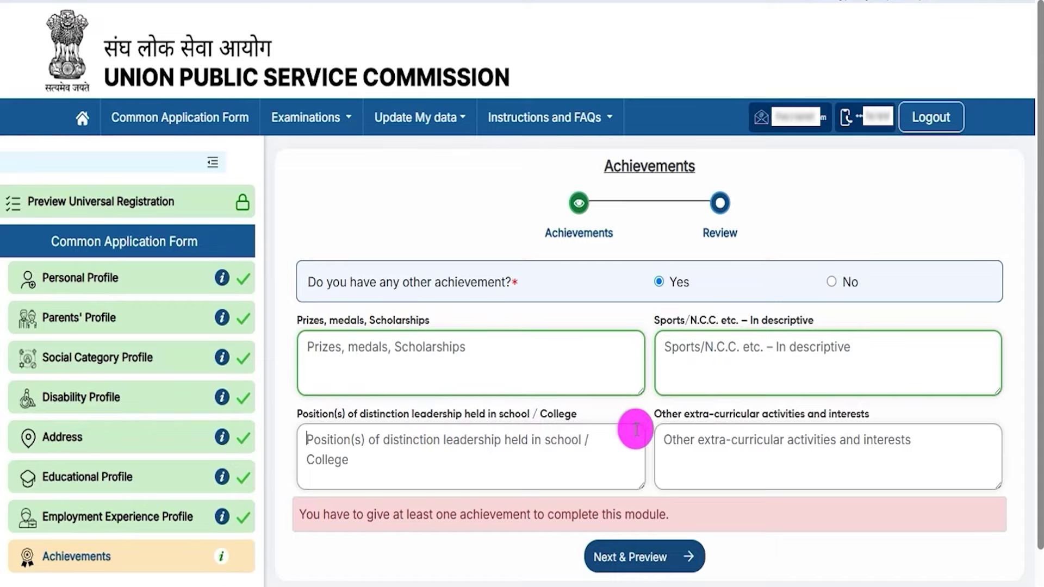
pyautogui.moveTo(666, 414); pyautogui.dragTo(741, 442)
pyautogui.click(746, 447)
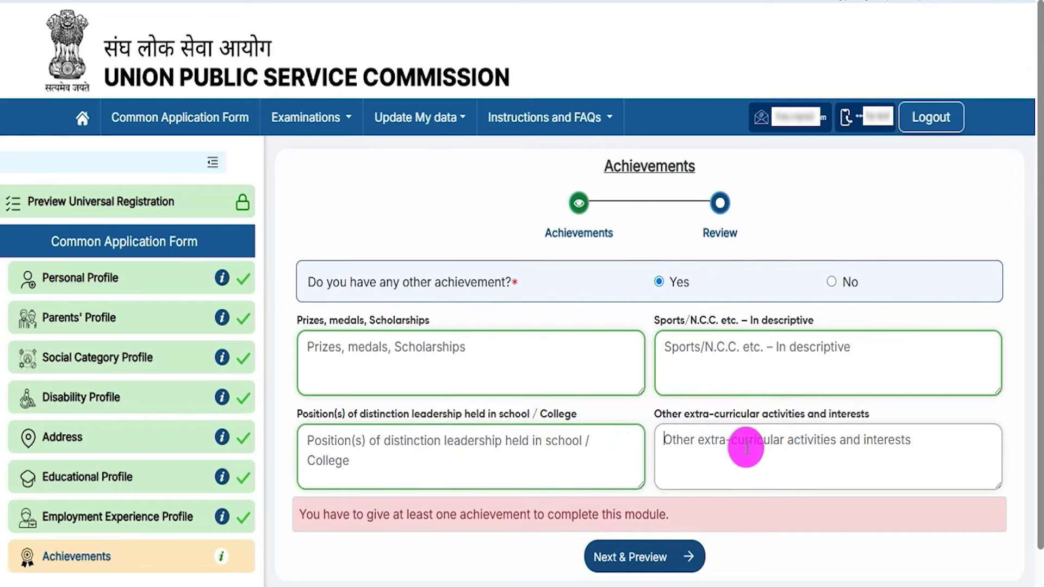
# - Answer No to other achievements, then submit and confirm the Achievements profile
pyautogui.moveTo(386, 282); pyautogui.dragTo(463, 282)
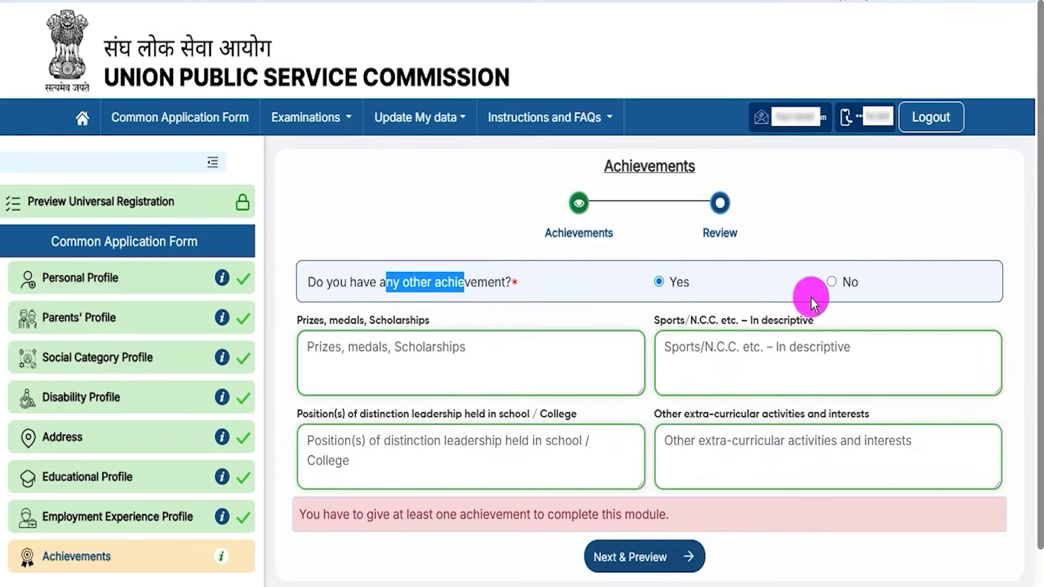
pyautogui.click(832, 282)
pyautogui.click(660, 327)
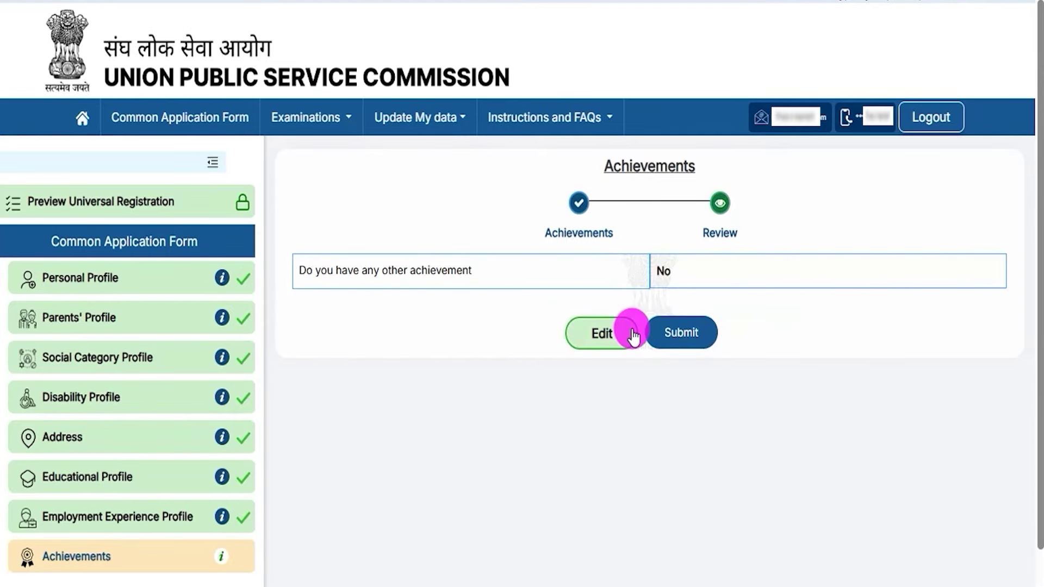
pyautogui.click(680, 328)
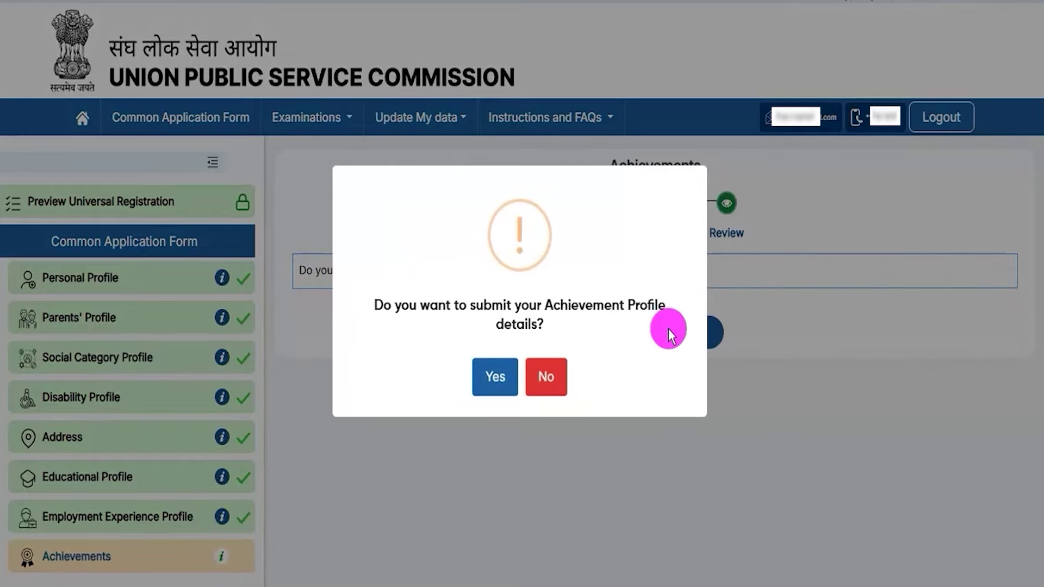
pyautogui.click(490, 376)
pyautogui.click(517, 384)
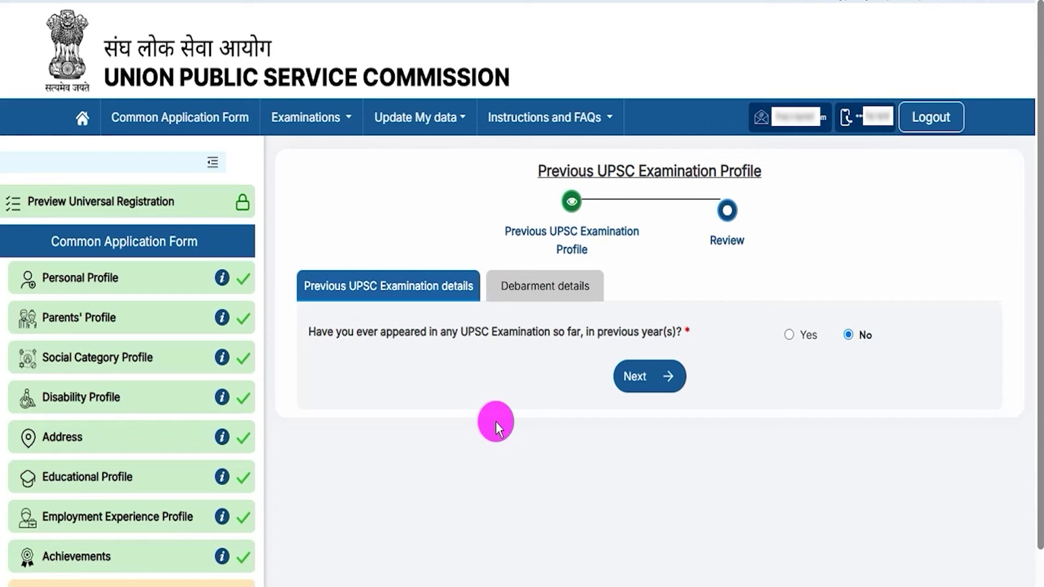
# - Review the exam name and roll number fields, then answer No to earlier UPSC exams
pyautogui.click(789, 334)
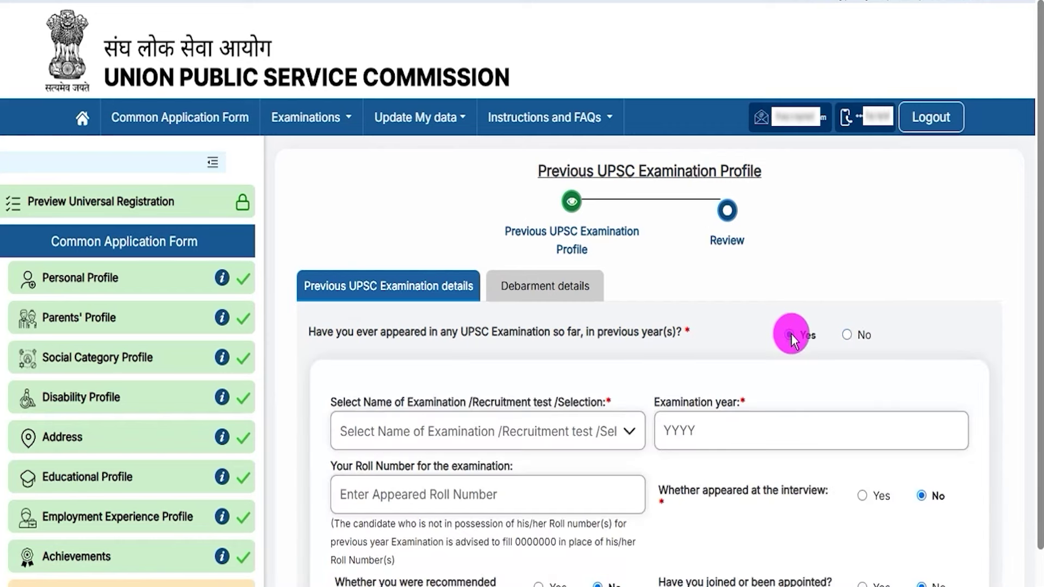
pyautogui.moveTo(356, 403); pyautogui.dragTo(499, 407)
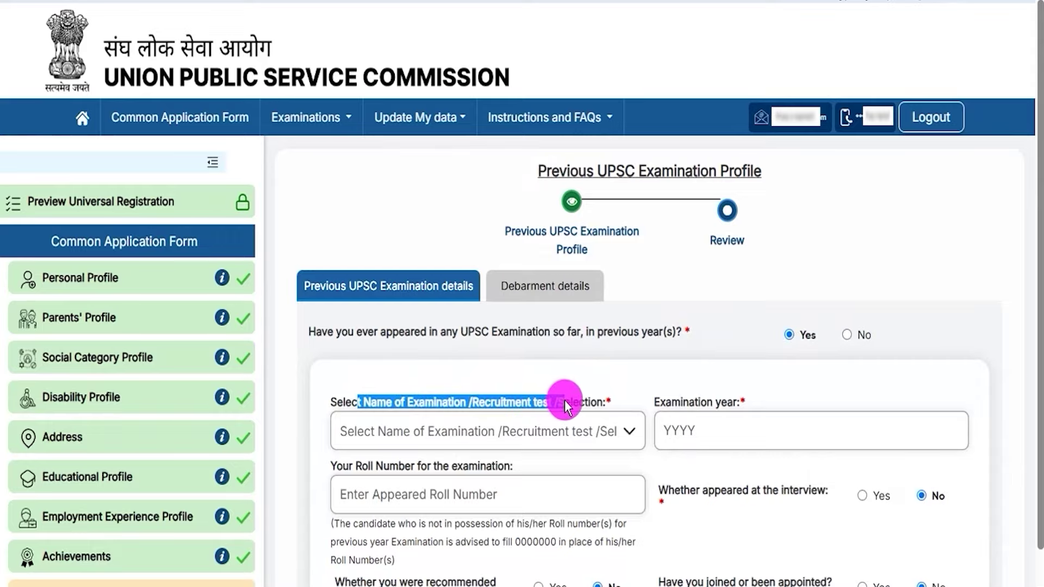
pyautogui.moveTo(576, 407); pyautogui.dragTo(580, 407)
pyautogui.scroll(-2, 605, 396)
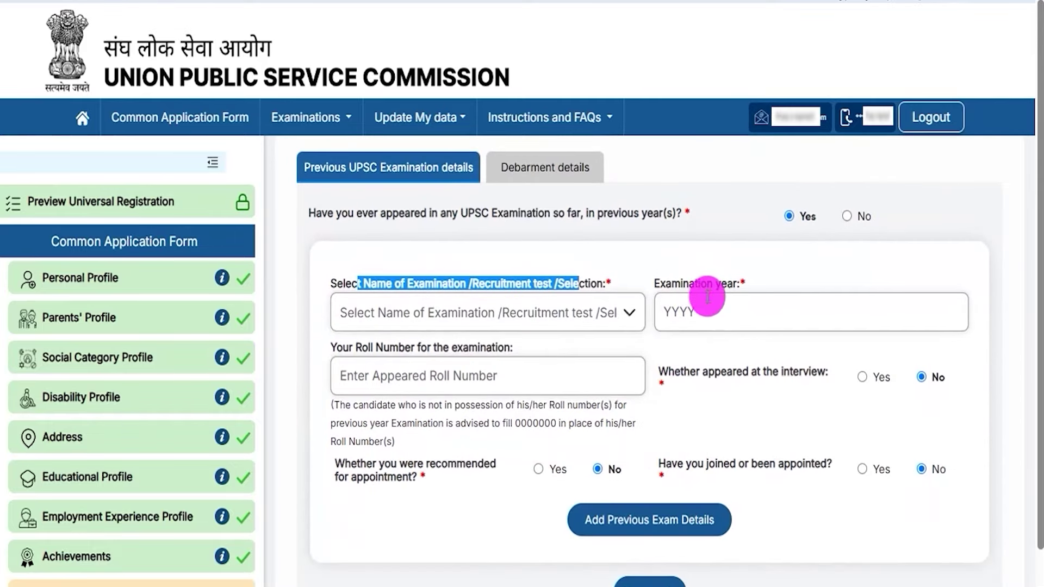
pyautogui.moveTo(356, 345); pyautogui.dragTo(460, 367)
pyautogui.scroll(2, 506, 375)
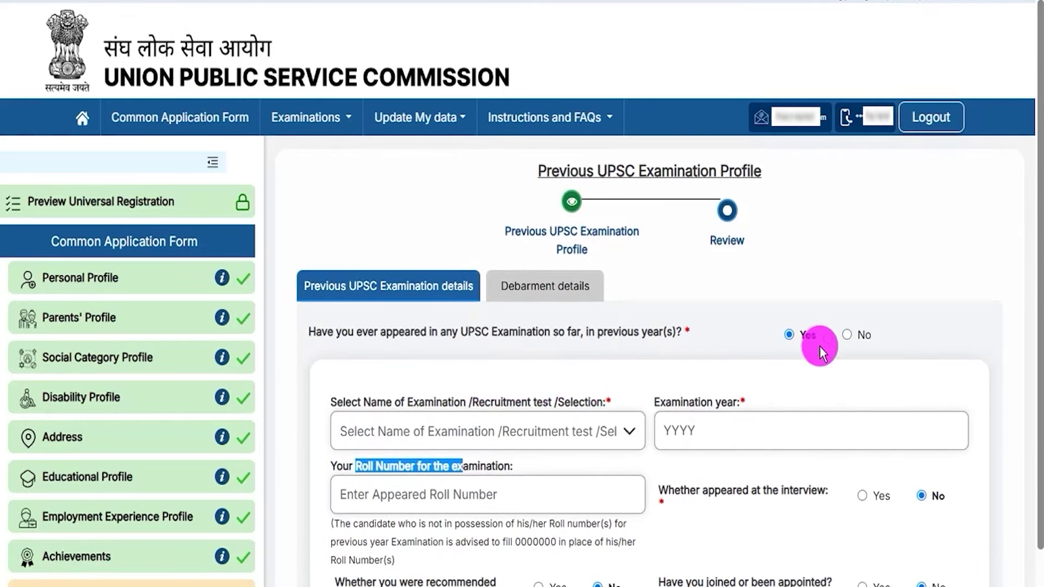
pyautogui.click(848, 335)
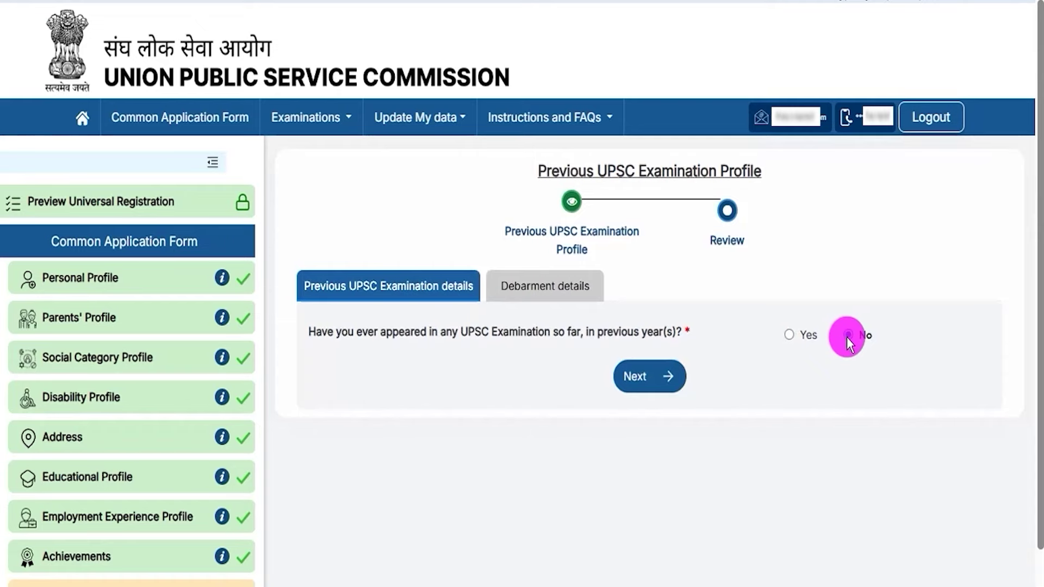
pyautogui.click(648, 384)
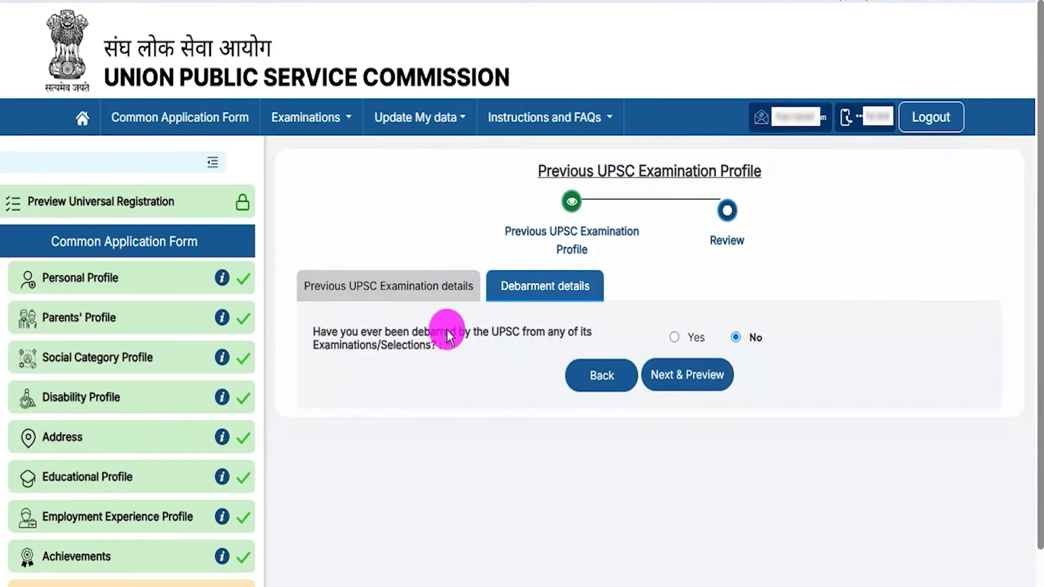
# - Answer No to ever being debarred, then preview, submit and confirm the examination profile
pyautogui.moveTo(373, 330); pyautogui.dragTo(475, 328)
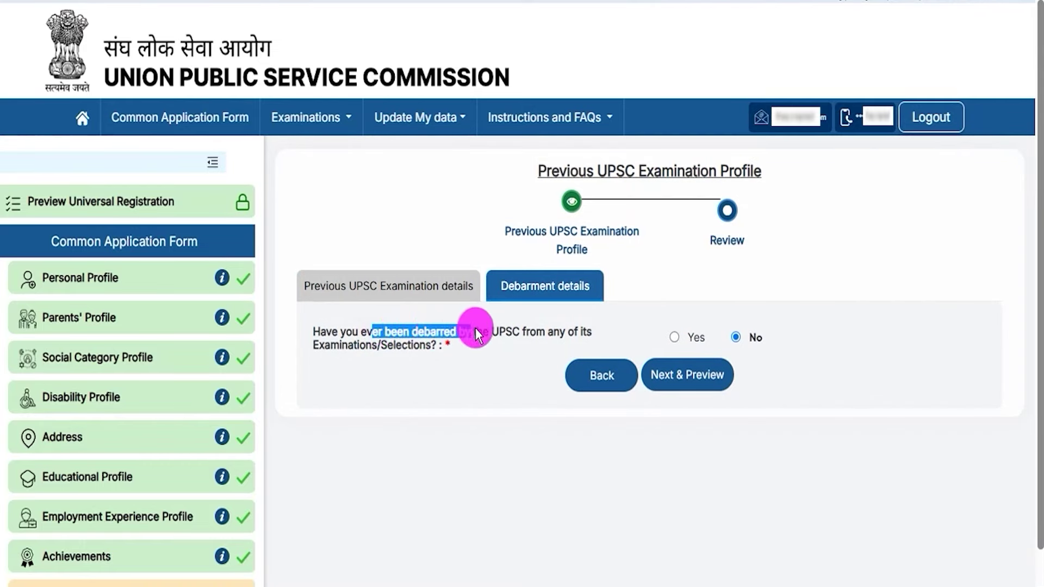
pyautogui.click(674, 337)
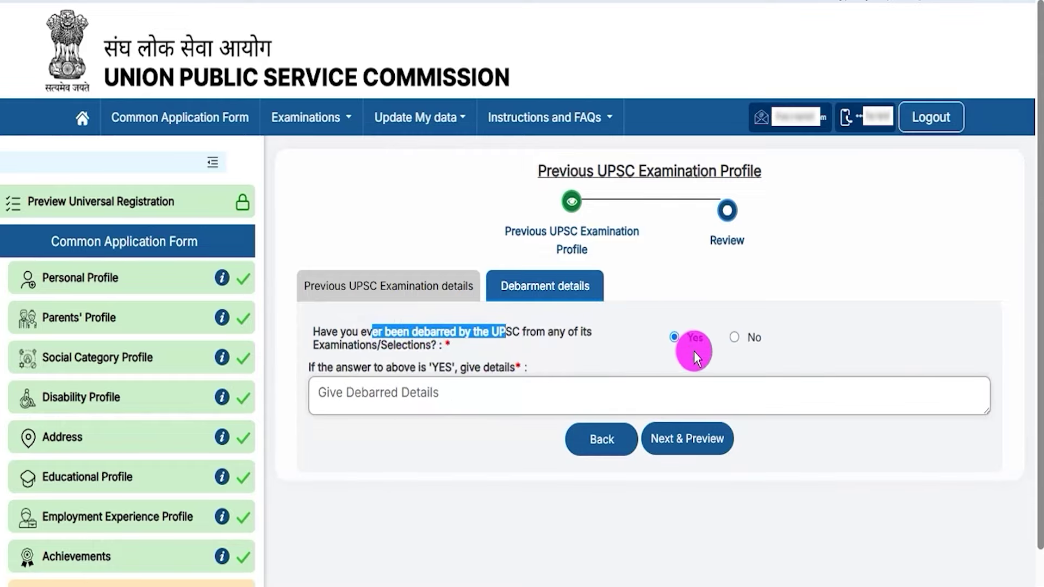
pyautogui.click(734, 337)
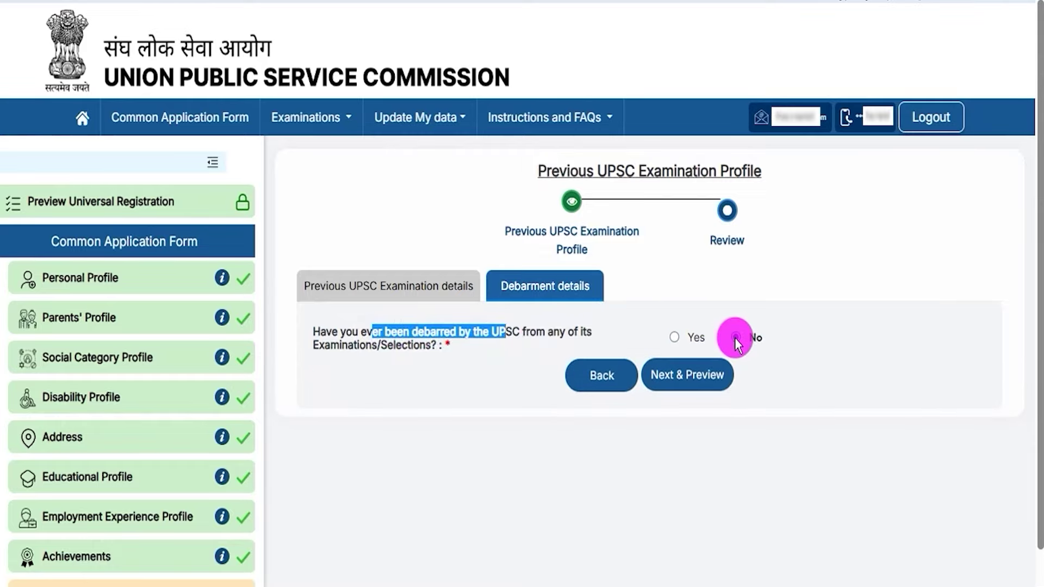
pyautogui.click(687, 379)
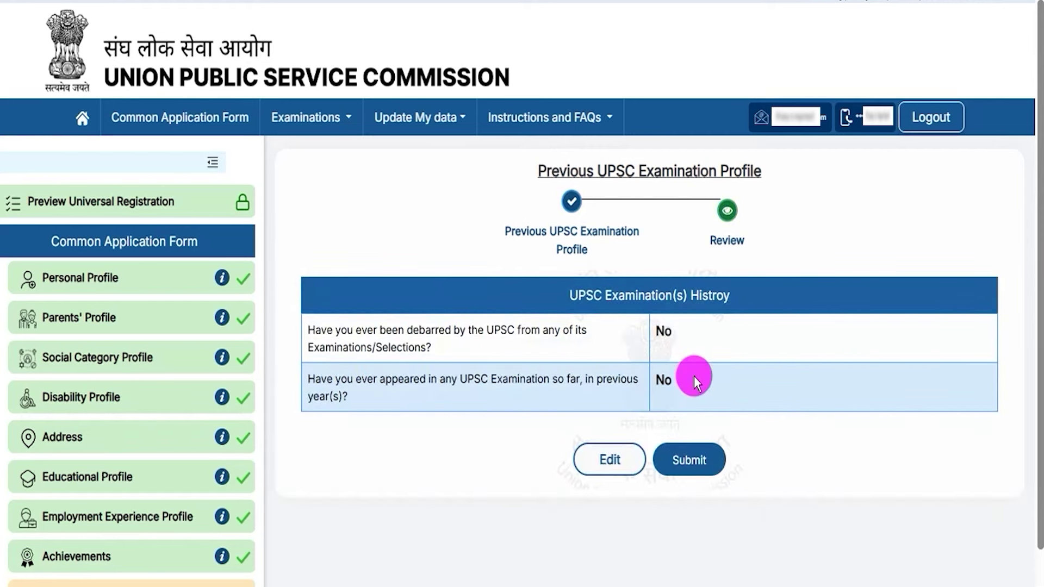
pyautogui.click(605, 461)
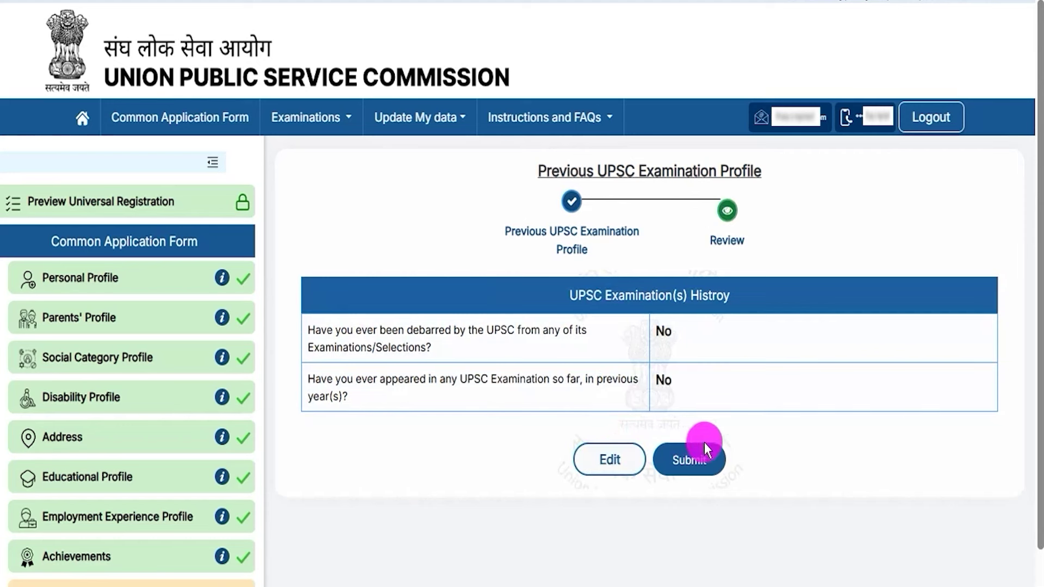
pyautogui.click(691, 460)
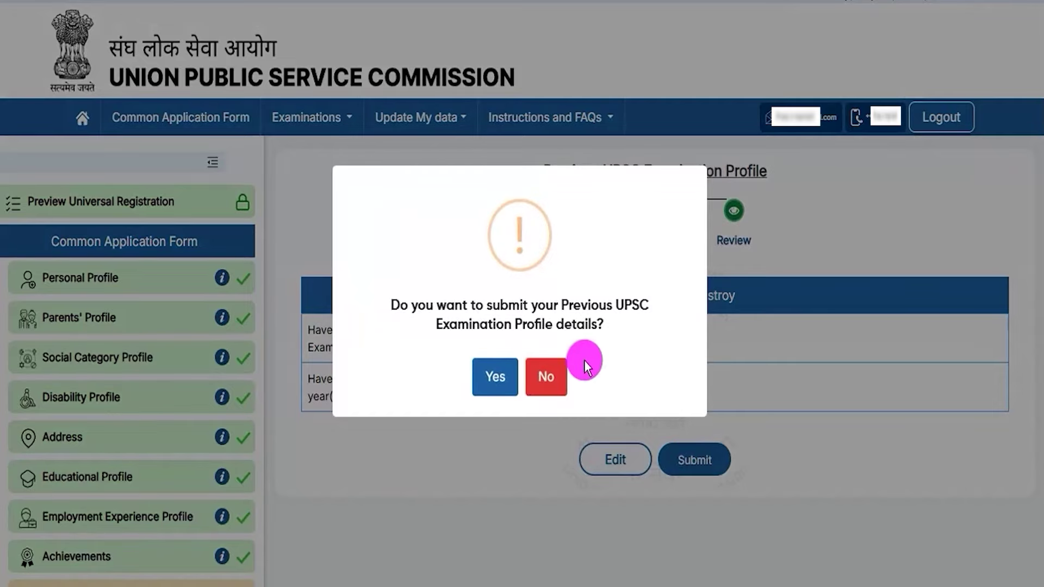
pyautogui.click(495, 377)
pyautogui.click(515, 389)
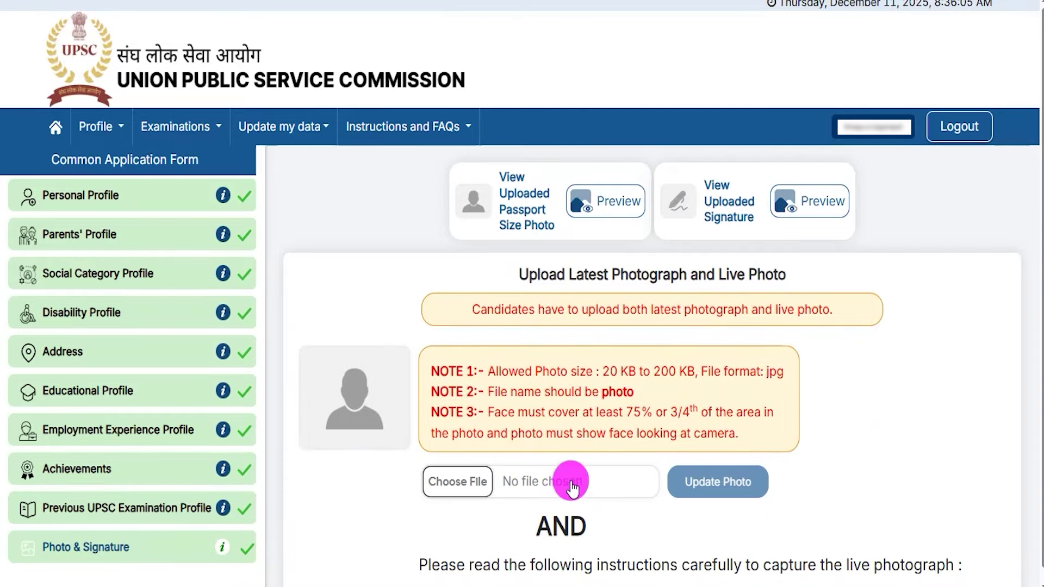
pyautogui.moveTo(531, 274); pyautogui.dragTo(587, 274)
pyautogui.moveTo(716, 274); pyautogui.dragTo(760, 274)
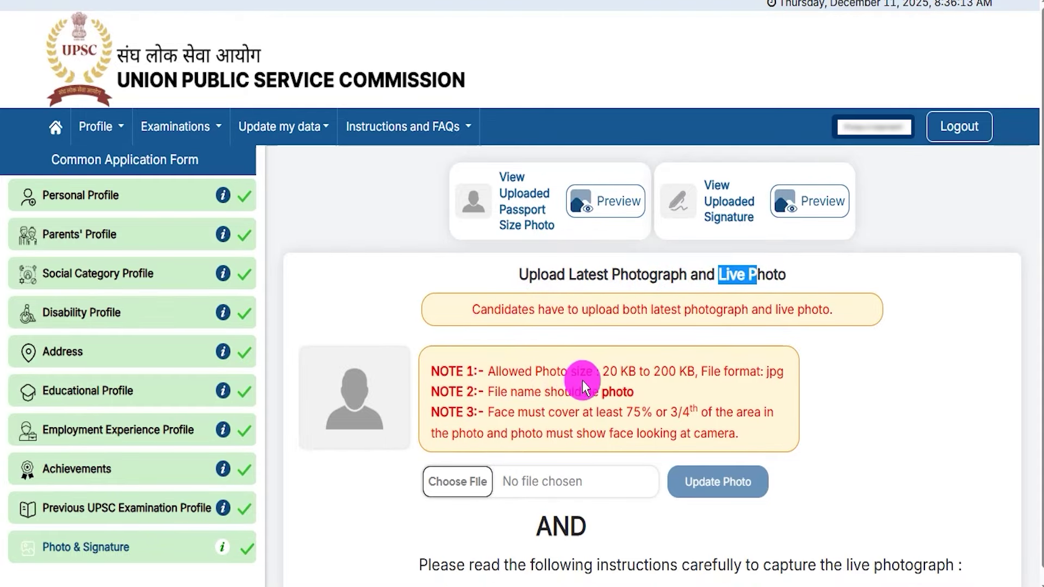
pyautogui.moveTo(609, 371); pyautogui.dragTo(691, 375)
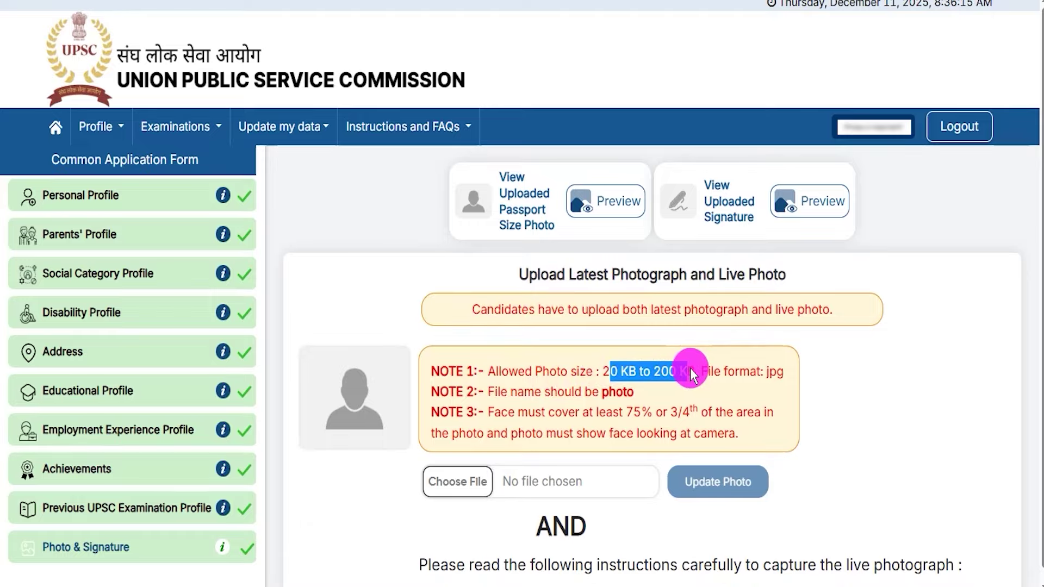
pyautogui.click(767, 374)
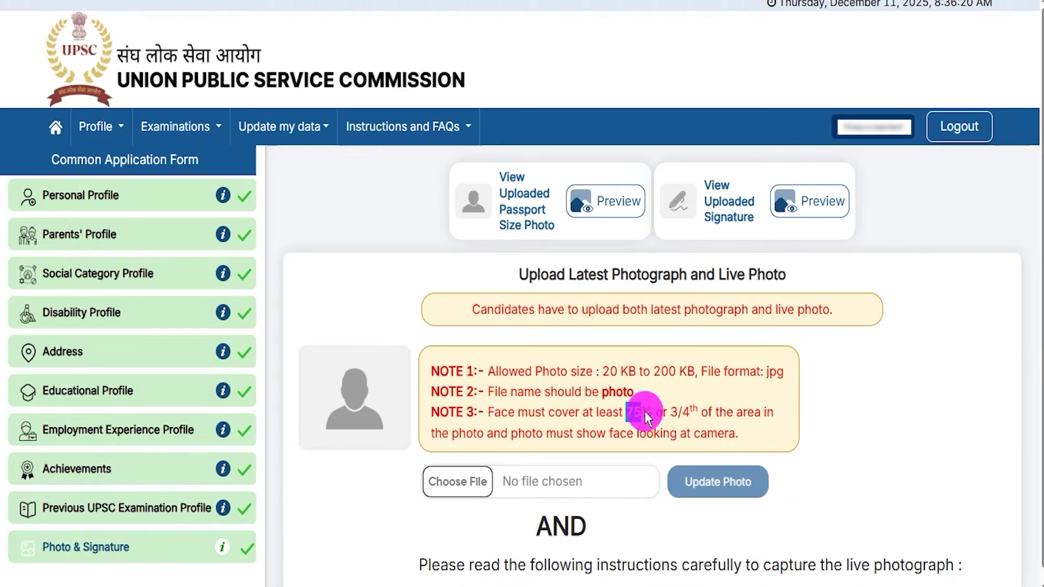
pyautogui.doubleClick(544, 413)
pyautogui.scroll(-1, 508, 401)
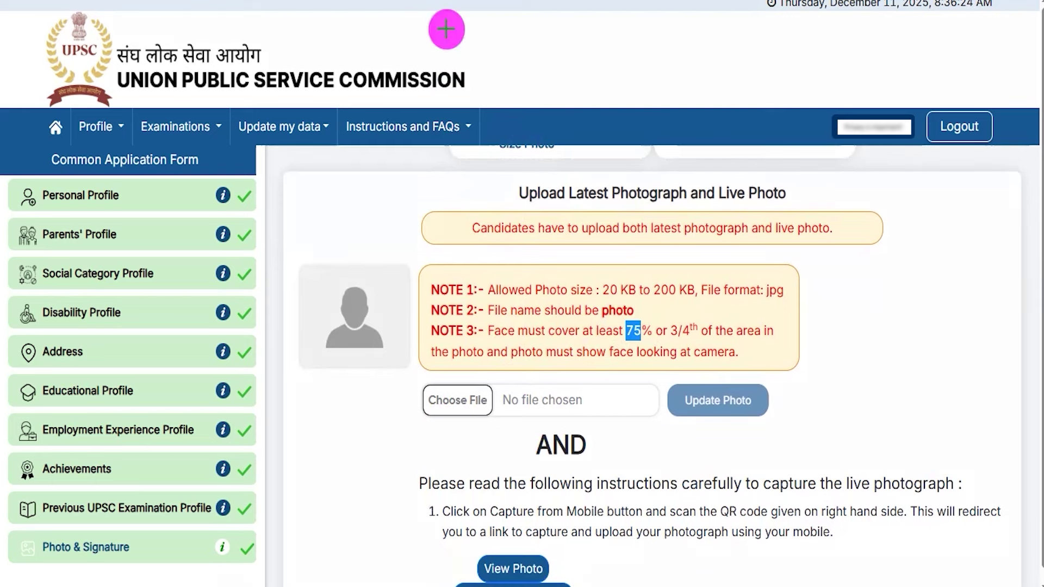
pyautogui.moveTo(482, 397); pyautogui.dragTo(501, 368)
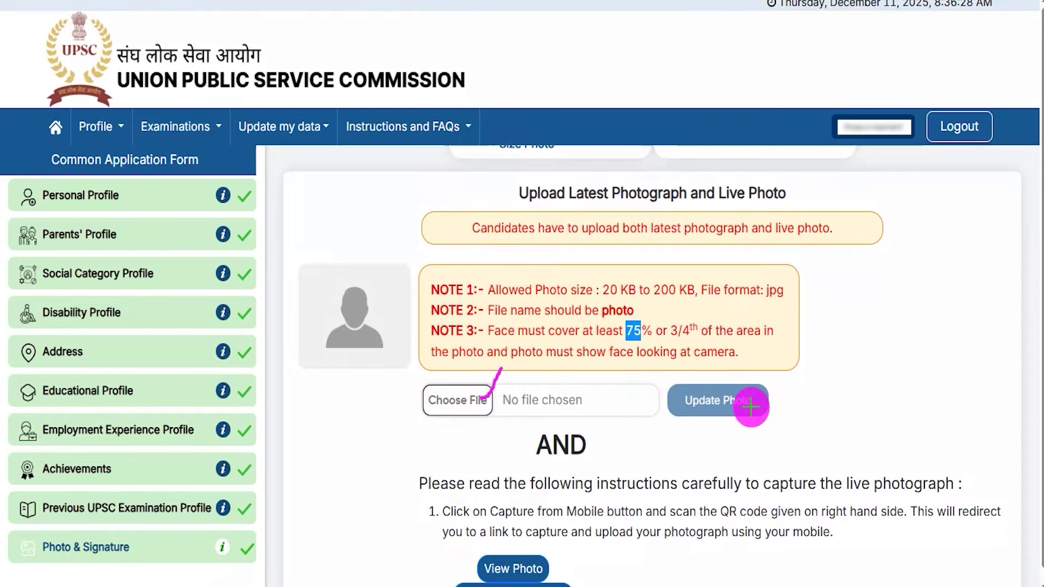
pyautogui.moveTo(756, 408); pyautogui.dragTo(772, 383)
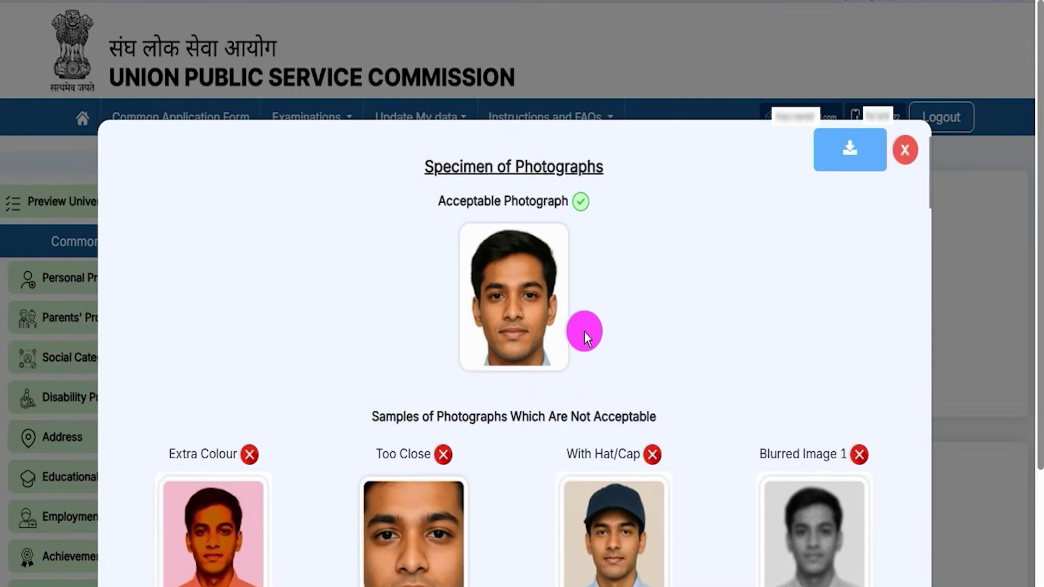
pyautogui.moveTo(438, 212)
pyautogui.mouseDown()
pyautogui.moveTo(517, 233)
pyautogui.moveTo(600, 392)
pyautogui.mouseUp()
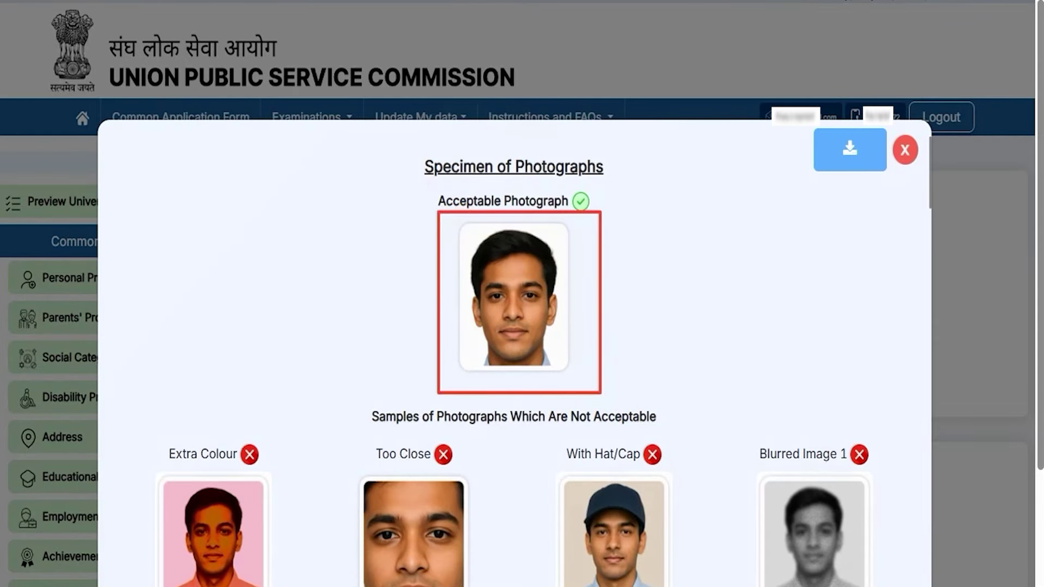
pyautogui.scroll(-5, 604, 432)
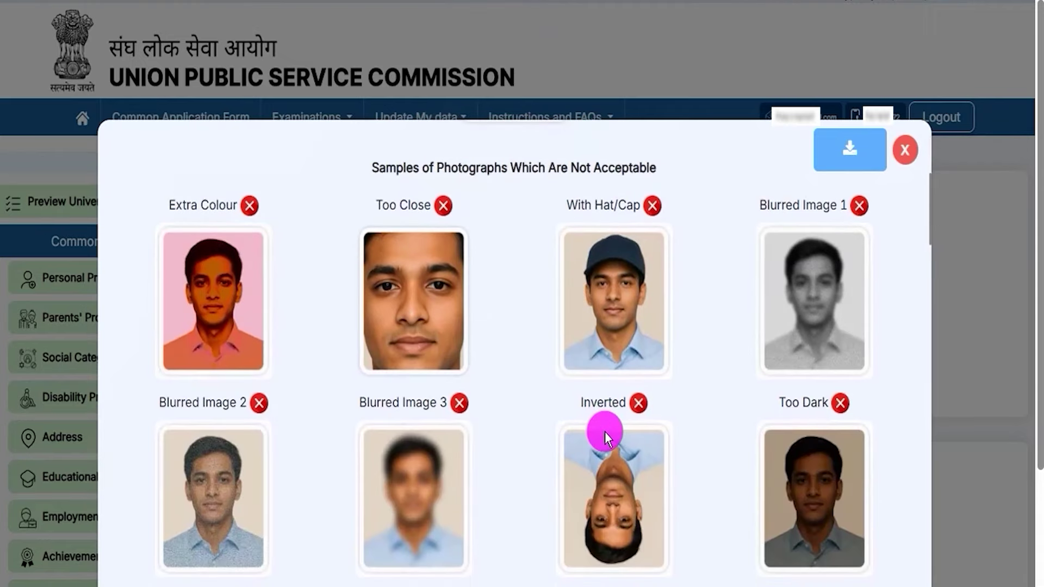
pyautogui.moveTo(246, 306)
pyautogui.mouseDown()
pyautogui.moveTo(263, 309)
pyautogui.moveTo(298, 270)
pyautogui.mouseUp()
pyautogui.moveTo(598, 305); pyautogui.dragTo(662, 298)
pyautogui.moveTo(417, 297); pyautogui.dragTo(476, 251)
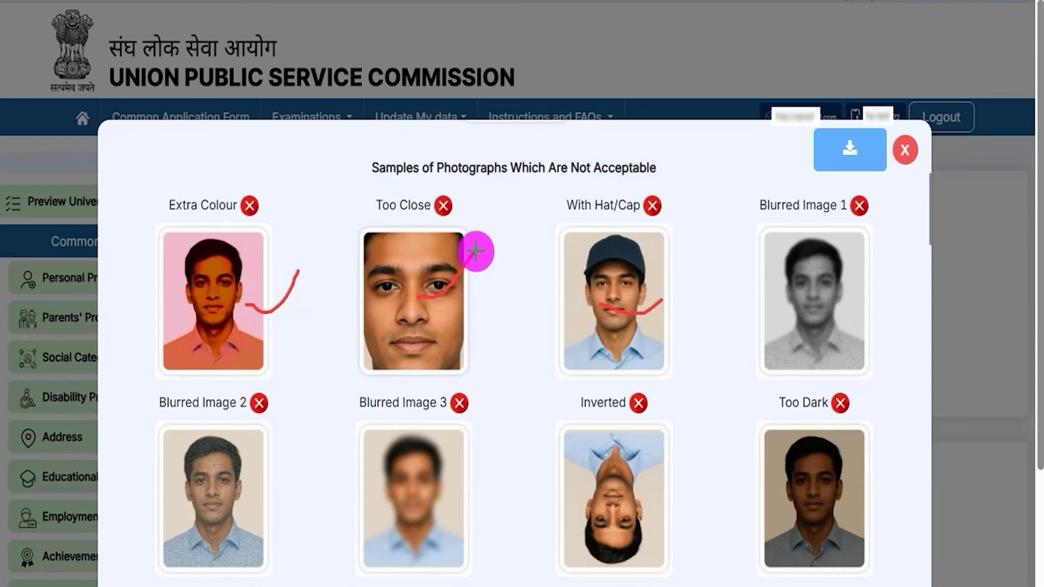
pyautogui.moveTo(823, 306)
pyautogui.mouseDown()
pyautogui.moveTo(834, 320)
pyautogui.moveTo(873, 285)
pyautogui.mouseUp()
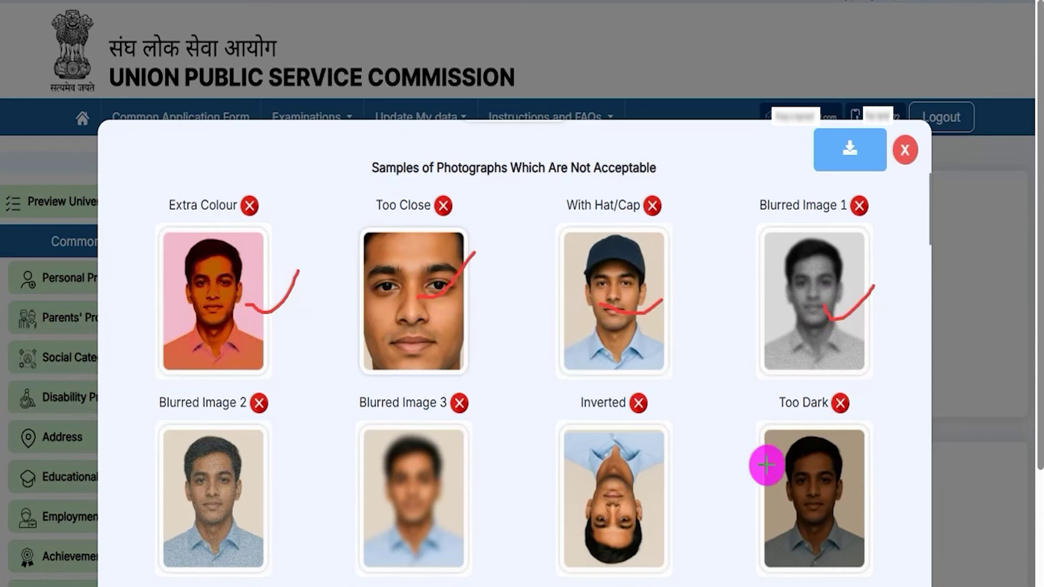
pyautogui.moveTo(623, 497); pyautogui.dragTo(673, 452)
pyautogui.moveTo(813, 505); pyautogui.dragTo(863, 473)
pyautogui.moveTo(435, 495); pyautogui.dragTo(509, 451)
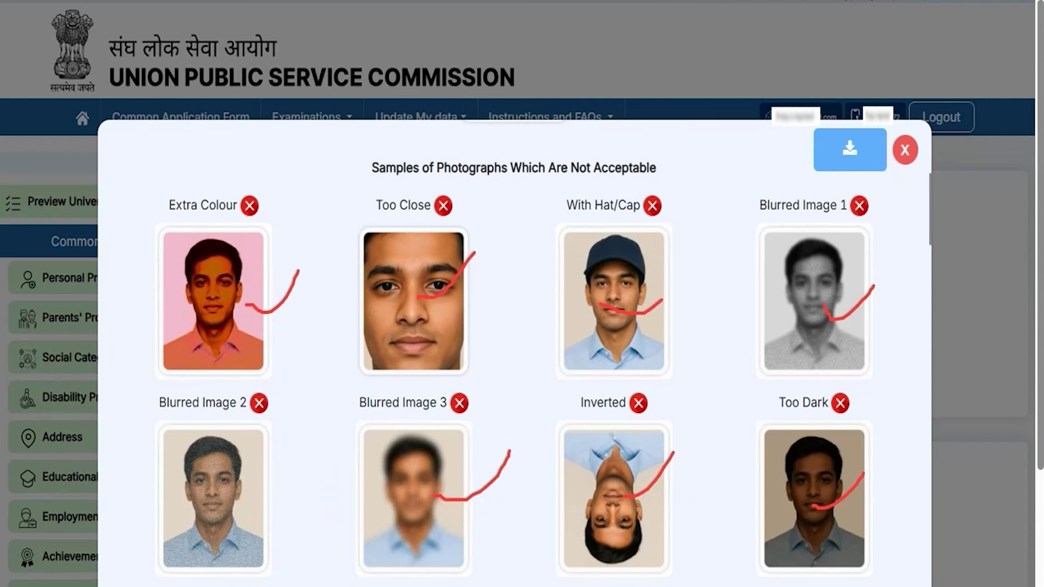
pyautogui.press('Escape')
pyautogui.scroll(-8, 583, 477)
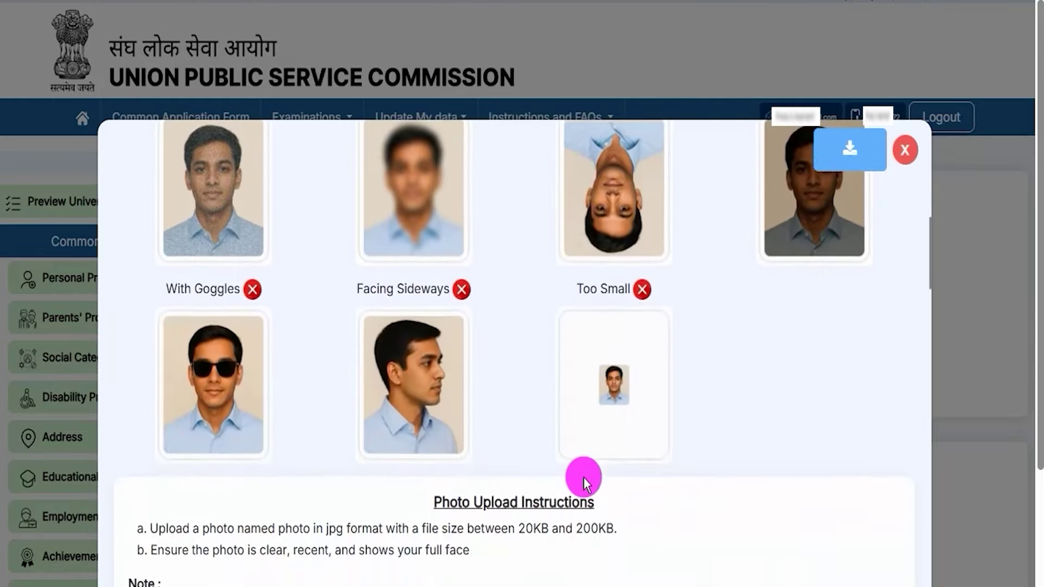
pyautogui.scroll(-15, 583, 476)
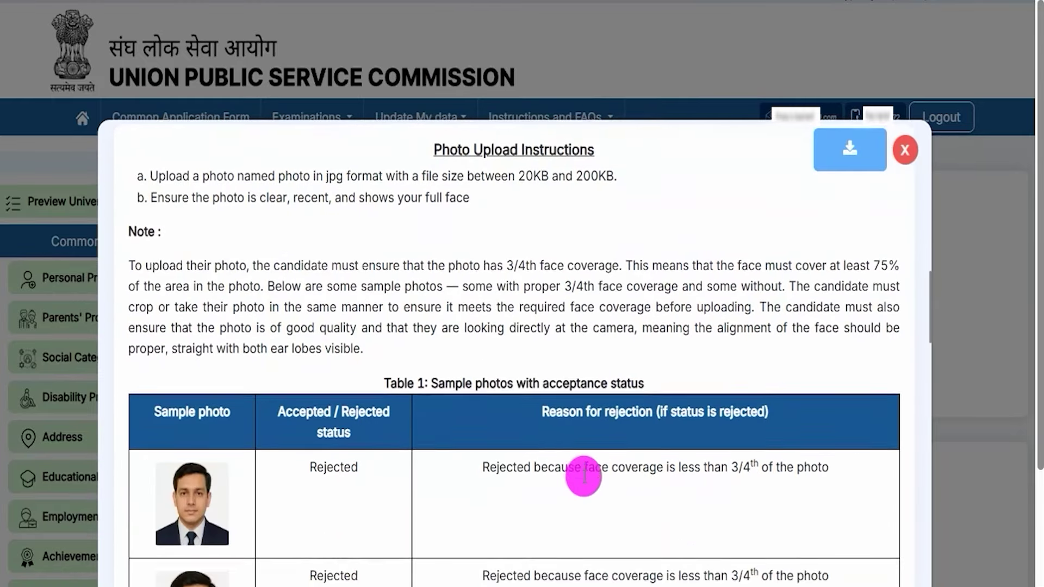
pyautogui.scroll(20, 583, 475)
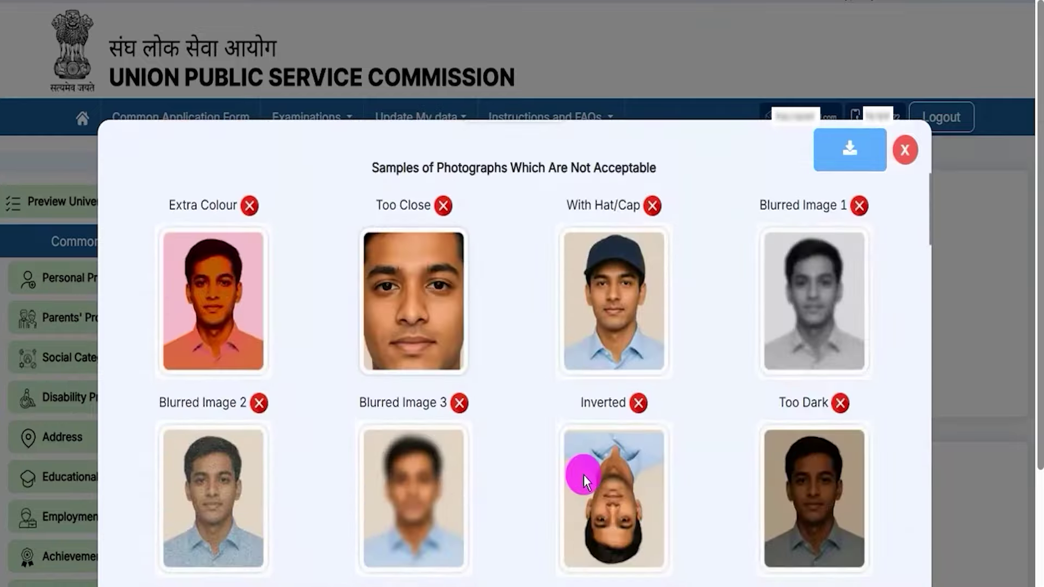
pyautogui.click(849, 155)
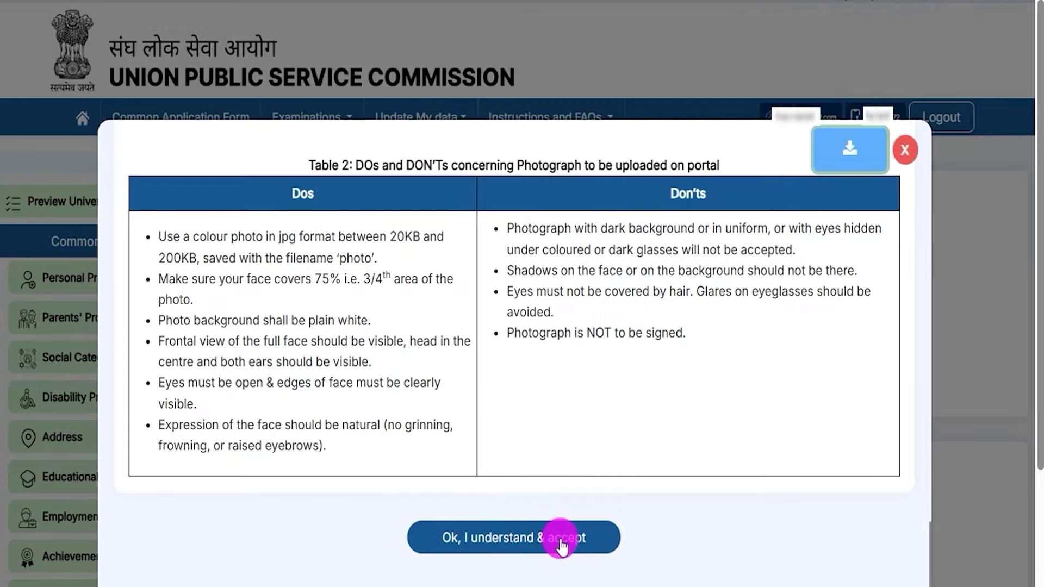
pyautogui.click(906, 159)
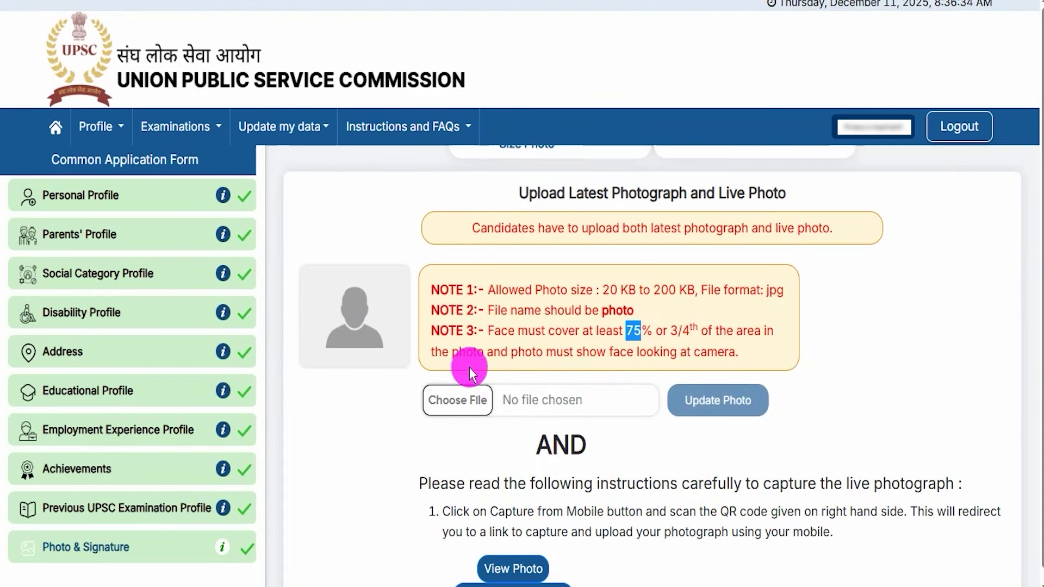
# - Scroll to the live photograph section with the QR code and Capture from Mobile option
pyautogui.scroll(-3, 466, 366)
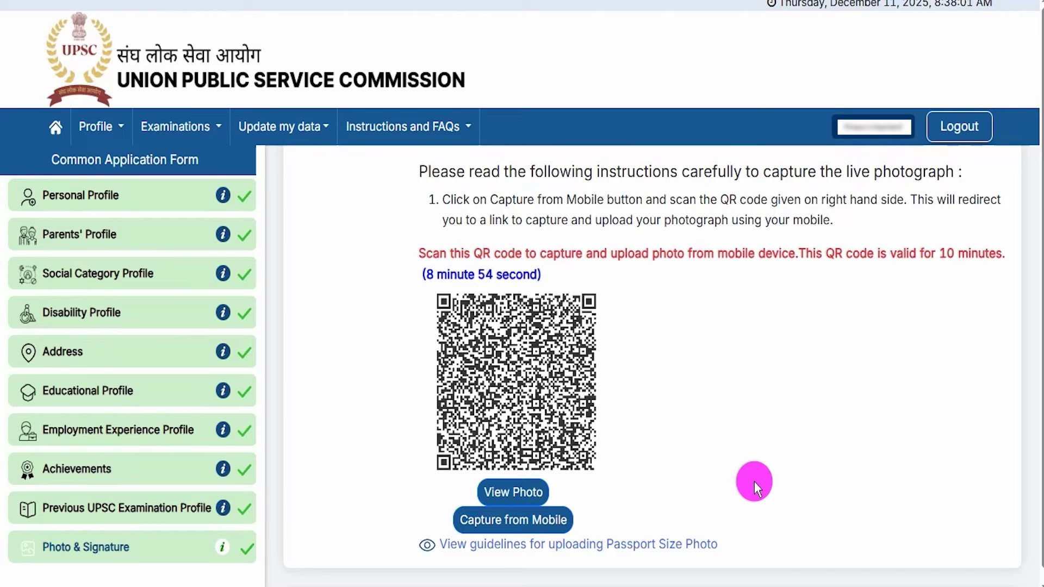
# - Highlight the 20 KB to 100 KB signature size range and required jpg format
pyautogui.scroll(-5, 683, 452)
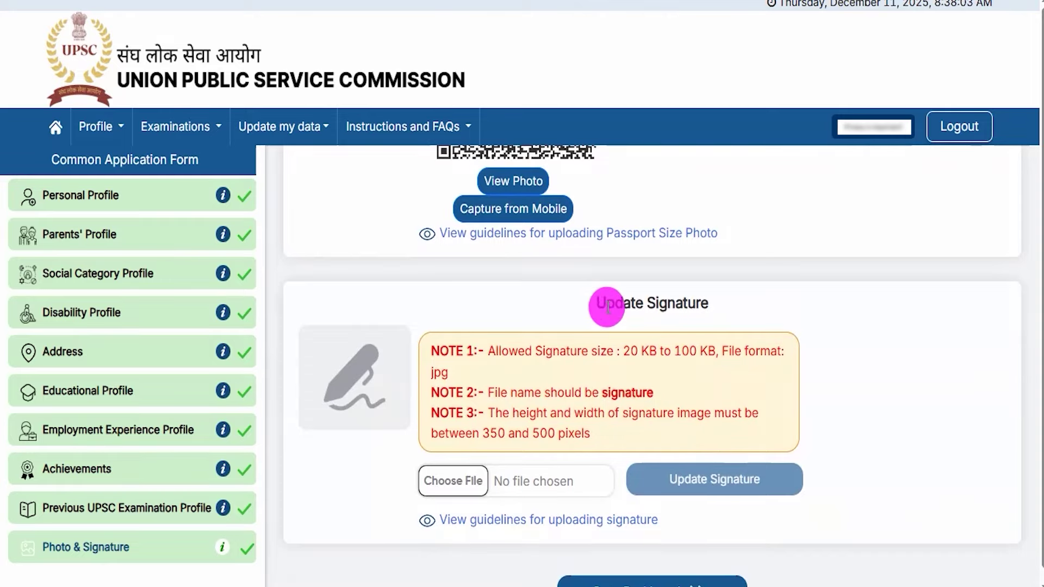
pyautogui.moveTo(606, 303); pyautogui.dragTo(681, 301)
pyautogui.click(680, 300)
pyautogui.scroll(-1, 696, 294)
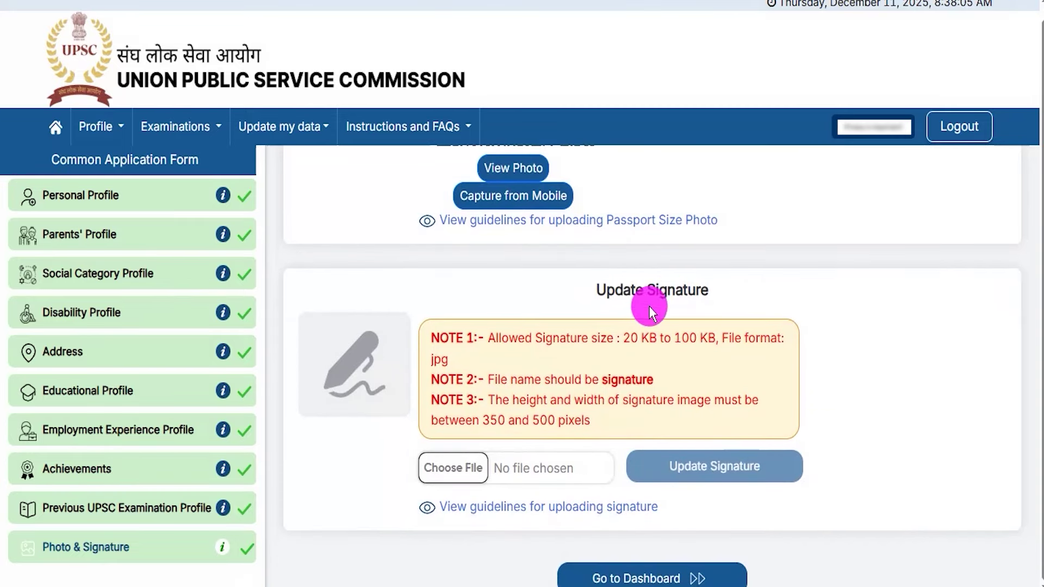
pyautogui.moveTo(624, 339); pyautogui.dragTo(710, 342)
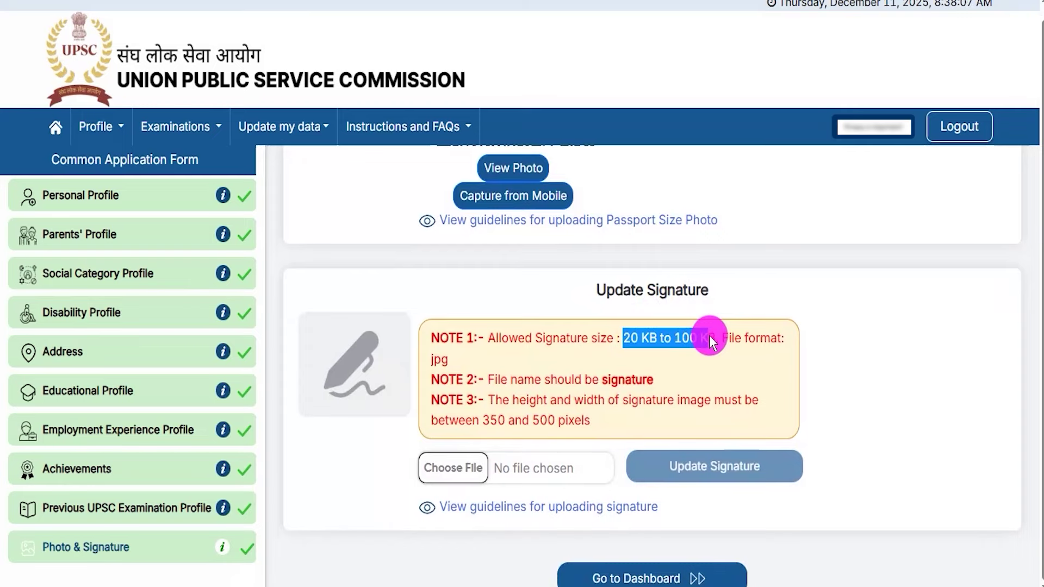
pyautogui.click(433, 361)
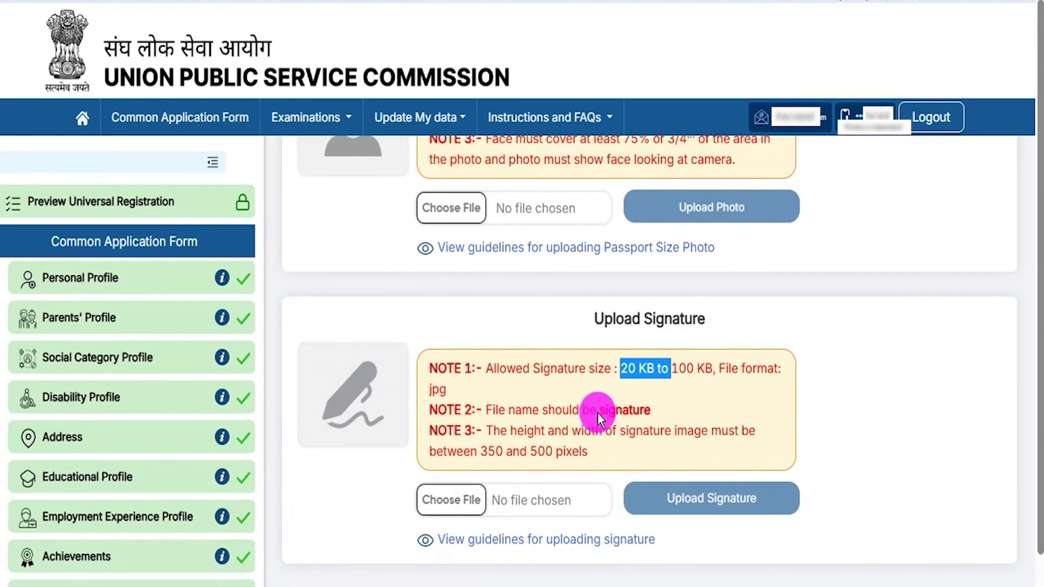
pyautogui.click(599, 411)
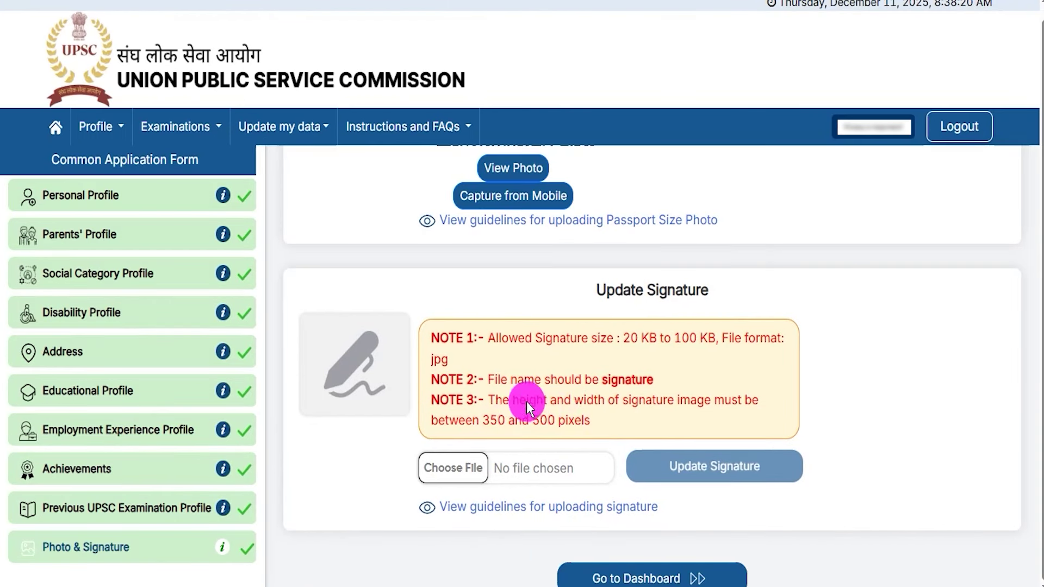
# - Highlight the 350 to 500 pixel requirement and mark the signature choose and upload controls
pyautogui.moveTo(517, 401); pyautogui.dragTo(575, 401)
pyautogui.moveTo(489, 418); pyautogui.dragTo(570, 419)
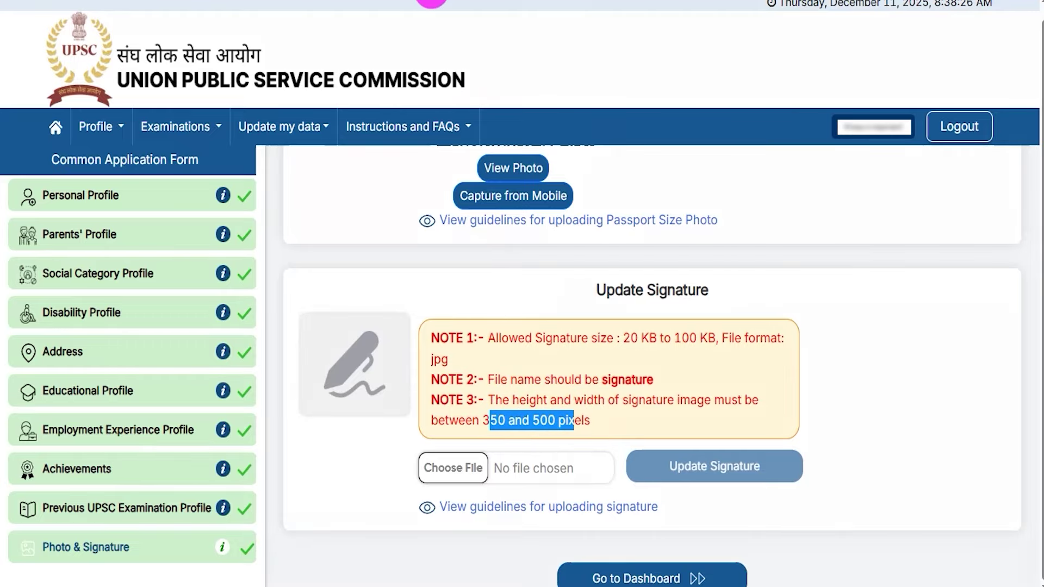
pyautogui.moveTo(483, 461); pyautogui.dragTo(539, 417)
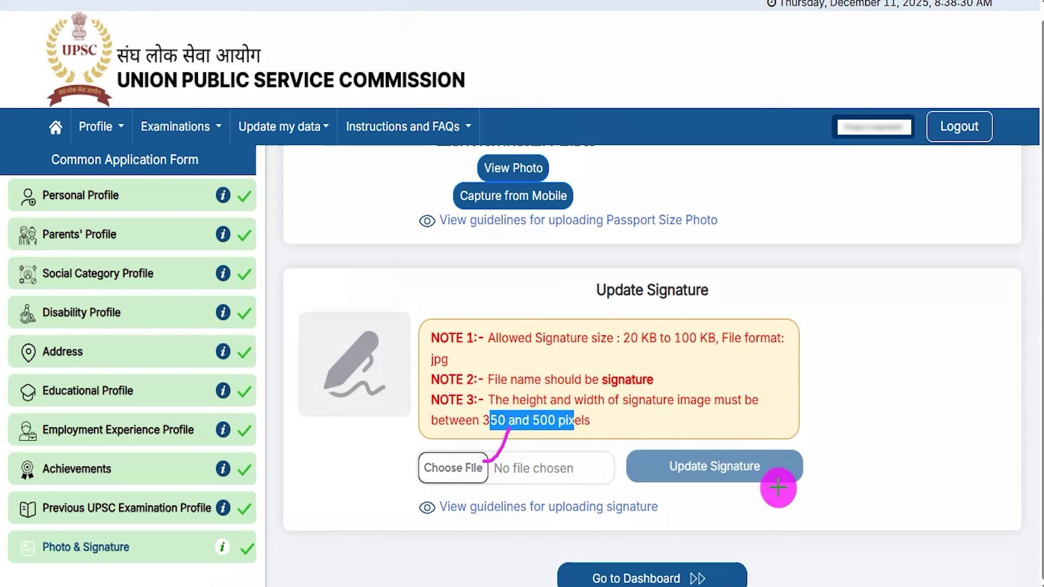
pyautogui.moveTo(780, 466)
pyautogui.mouseDown()
pyautogui.moveTo(804, 463)
pyautogui.moveTo(830, 422)
pyautogui.mouseUp()
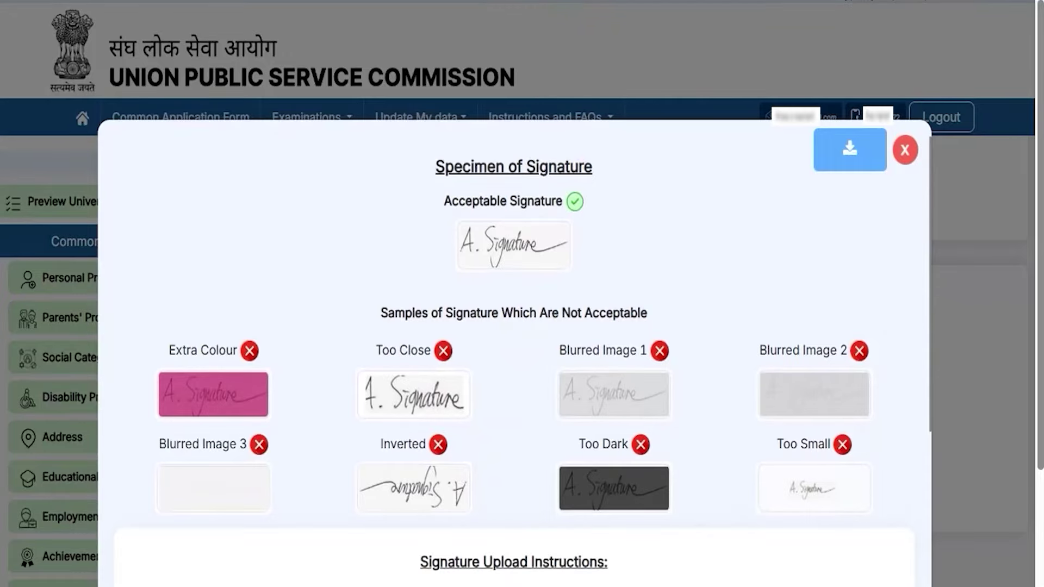
pyautogui.moveTo(549, 237); pyautogui.dragTo(575, 204)
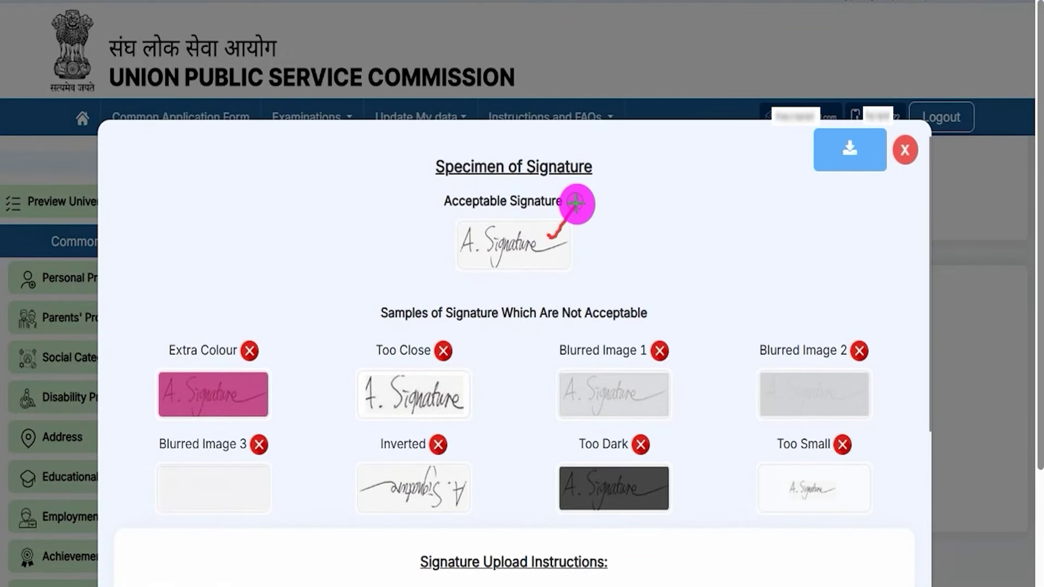
pyautogui.moveTo(259, 389); pyautogui.dragTo(293, 409)
pyautogui.moveTo(266, 409); pyautogui.dragTo(292, 388)
pyautogui.moveTo(391, 389); pyautogui.dragTo(440, 424)
pyautogui.moveTo(432, 387); pyautogui.dragTo(386, 424)
pyautogui.moveTo(586, 391)
pyautogui.mouseDown()
pyautogui.moveTo(614, 414)
pyautogui.moveTo(628, 395)
pyautogui.mouseUp()
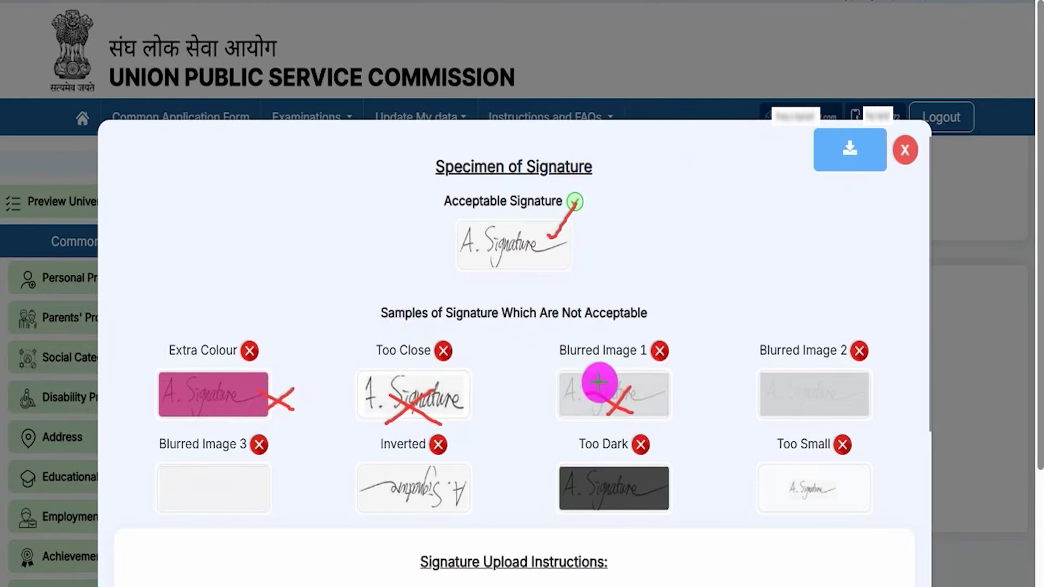
pyautogui.press('Escape')
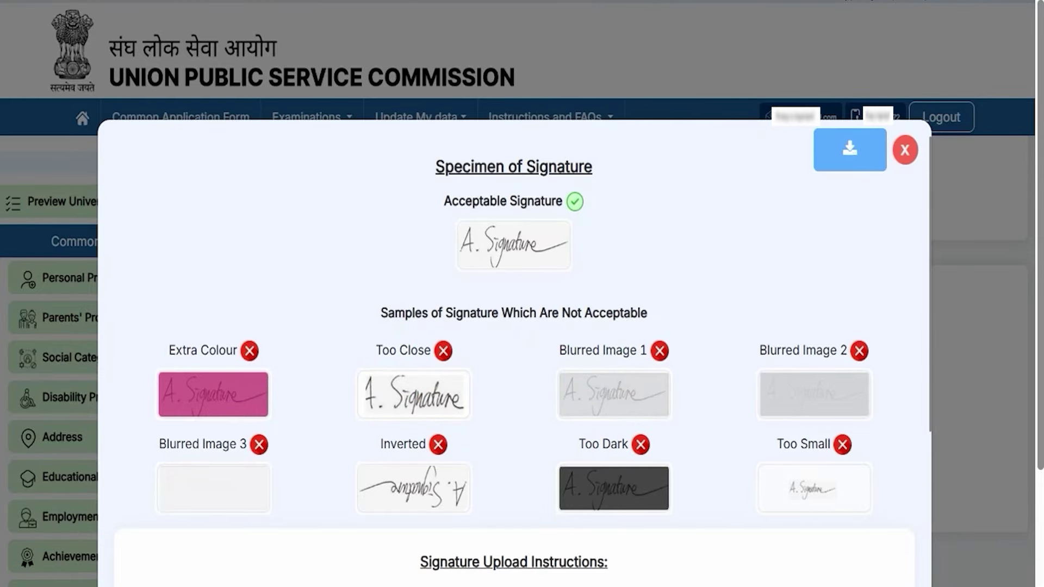
pyautogui.scroll(-5, 644, 443)
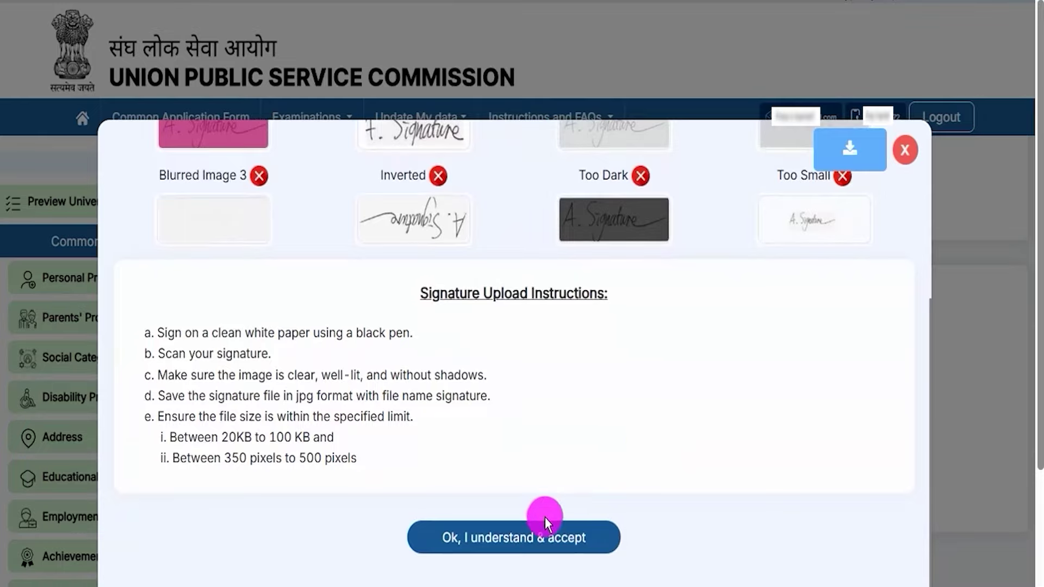
pyautogui.scroll(5, 585, 417)
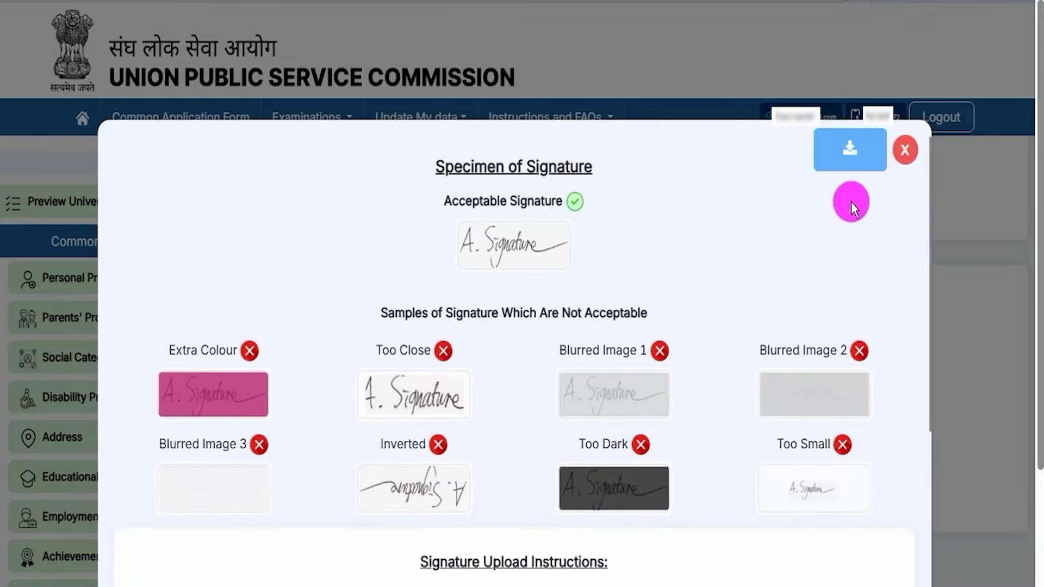
pyautogui.click(903, 151)
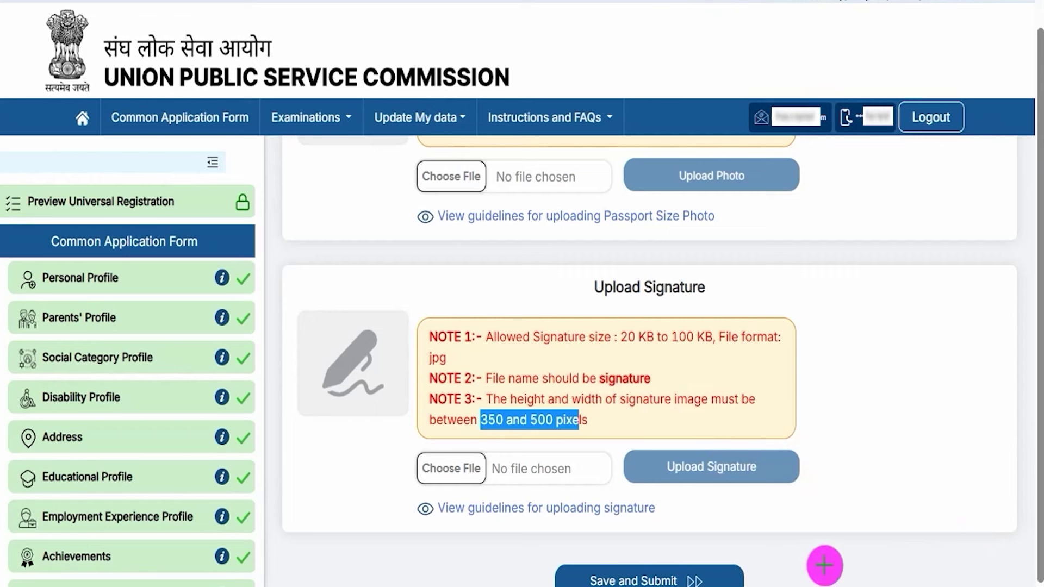
# - Save and submit the Common Application Form, then point out the print option and Home link
pyautogui.moveTo(924, 430); pyautogui.dragTo(765, 545)
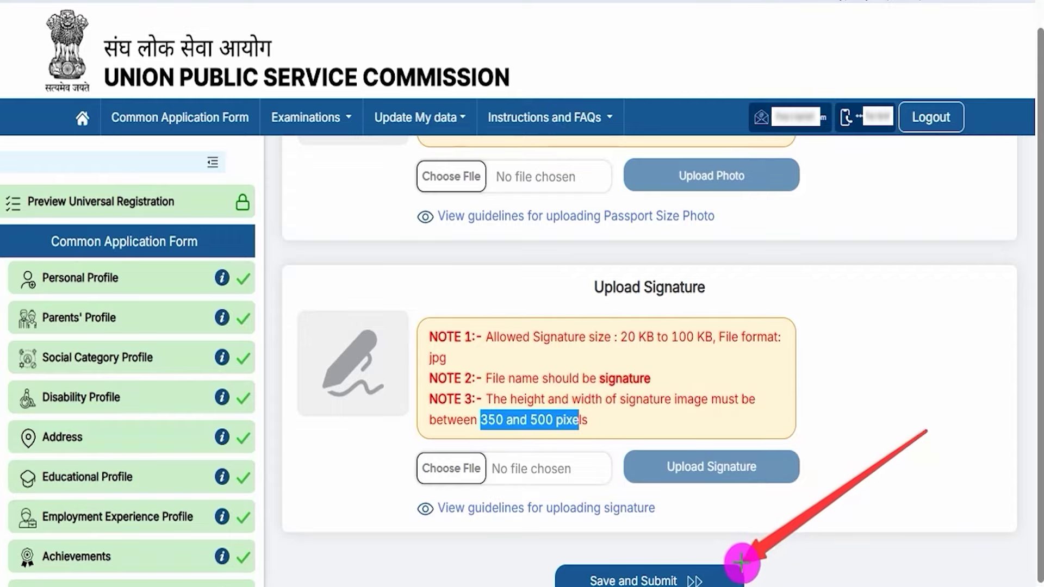
pyautogui.click(722, 568)
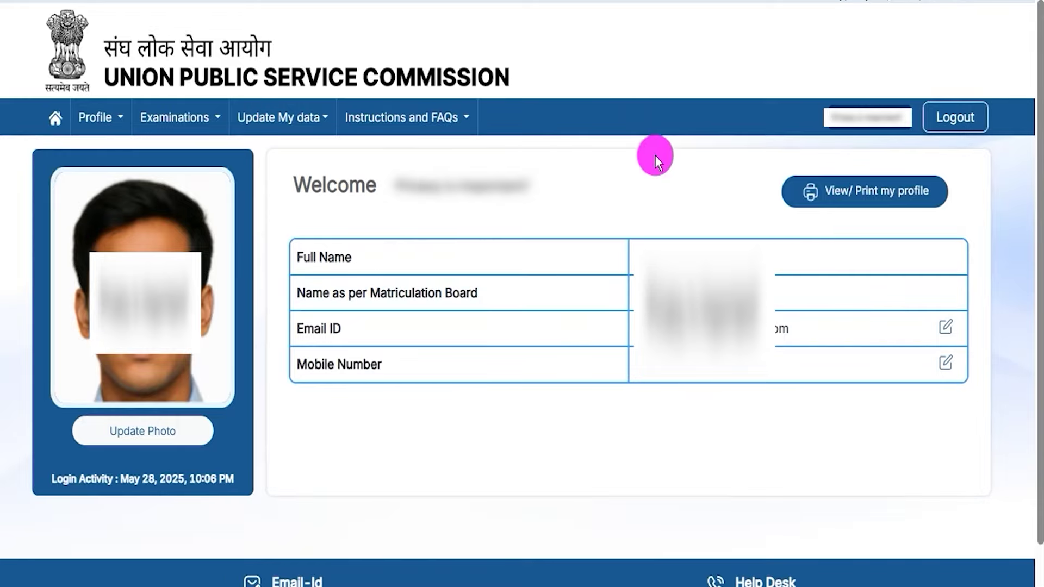
pyautogui.moveTo(766, 156)
pyautogui.mouseDown()
pyautogui.moveTo(920, 184)
pyautogui.moveTo(960, 220)
pyautogui.mouseUp()
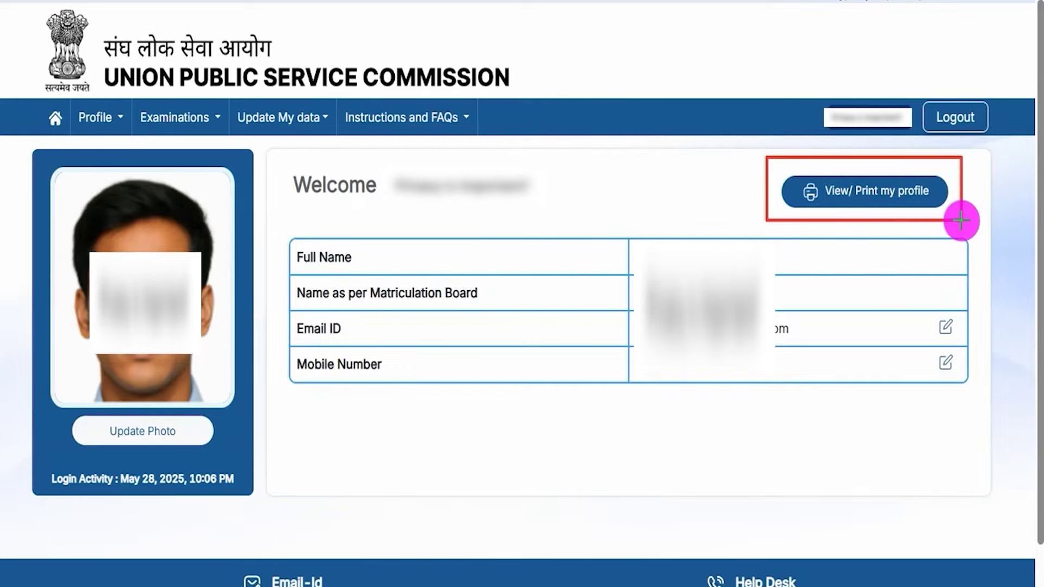
pyautogui.press('Escape')
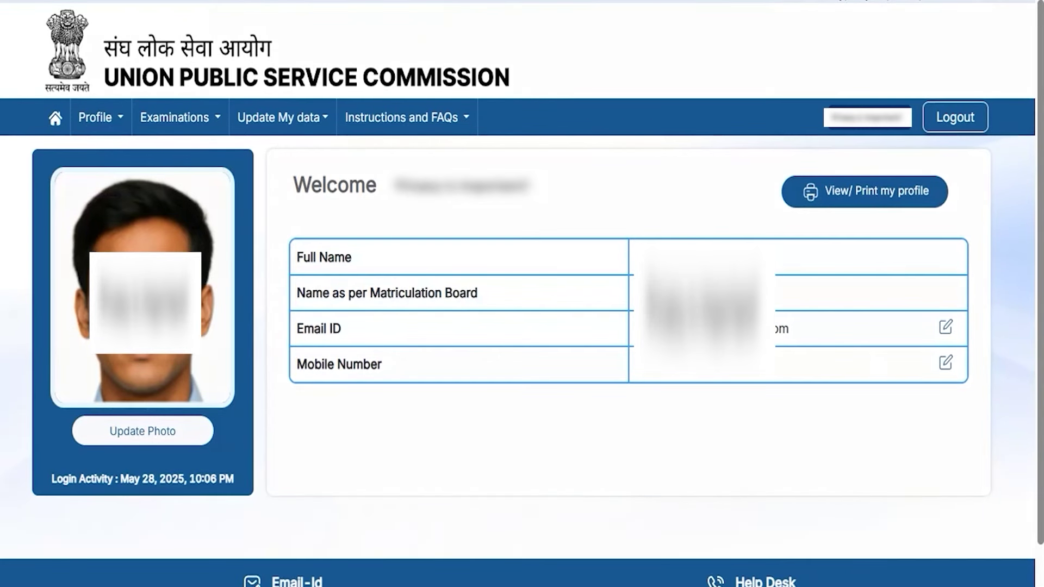
pyautogui.moveTo(36, 98); pyautogui.dragTo(69, 121)
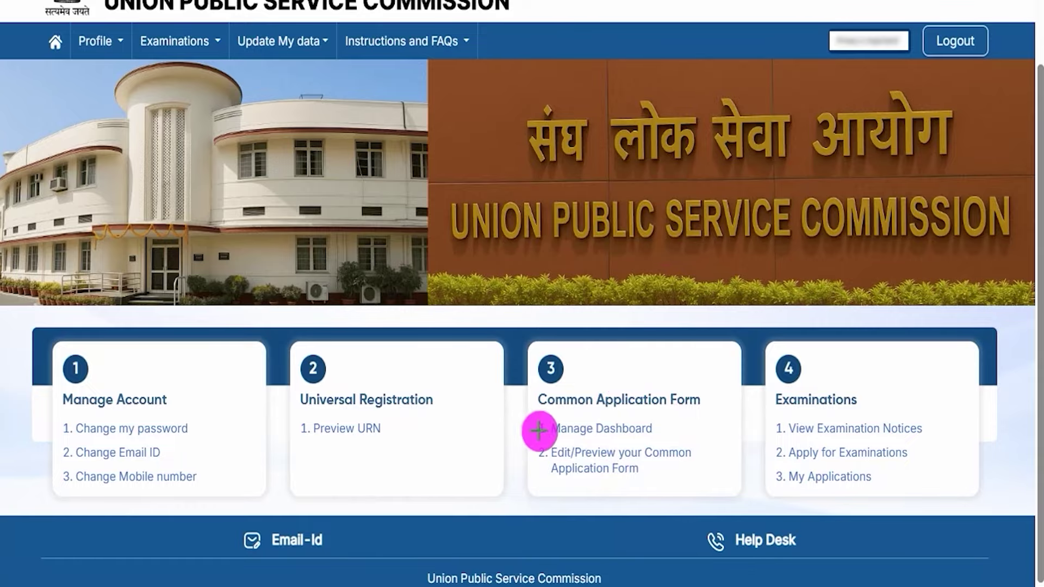
# - Highlight the Common Application Form card and the Apply for Examinations entry
pyautogui.moveTo(531, 346)
pyautogui.mouseDown()
pyautogui.moveTo(701, 419)
pyautogui.moveTo(718, 499)
pyautogui.mouseUp()
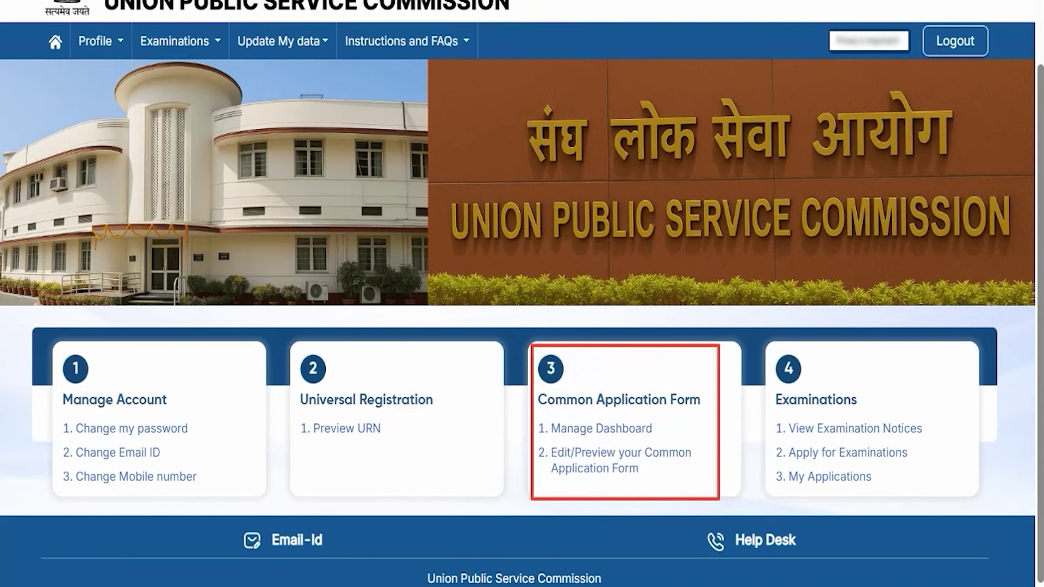
pyautogui.press('Escape')
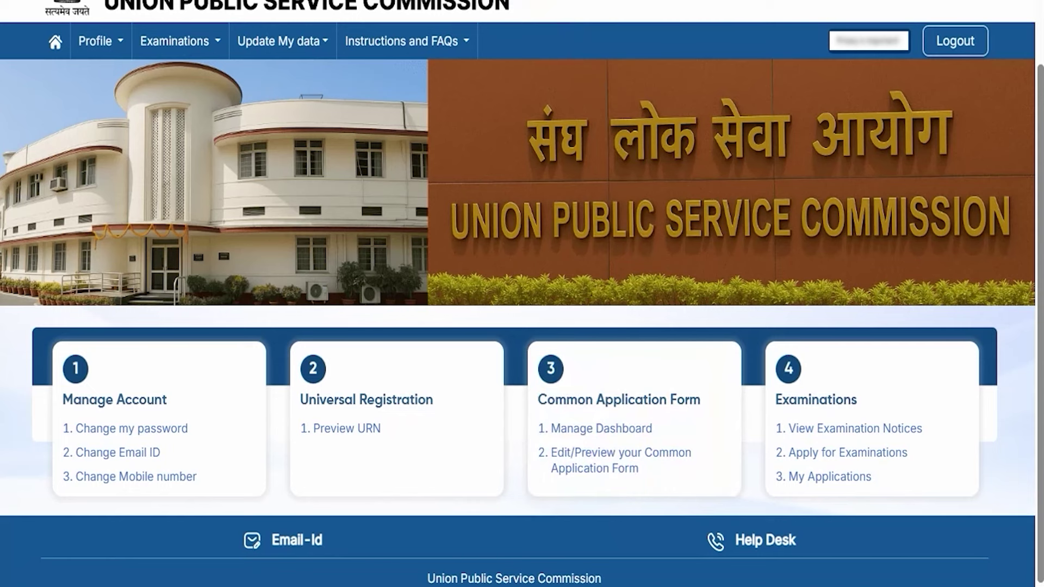
pyautogui.moveTo(772, 440)
pyautogui.mouseDown()
pyautogui.moveTo(834, 442)
pyautogui.moveTo(912, 467)
pyautogui.mouseUp()
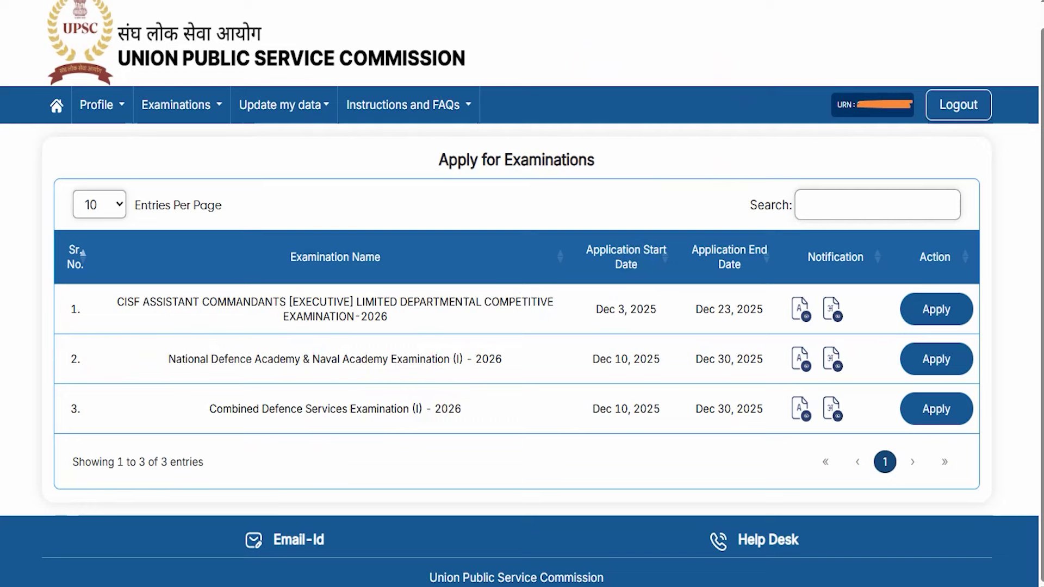
# - Annotate the examination list, highlighting the Combined Defence Services Examination (I) - 2026 row
pyautogui.moveTo(632, 168); pyautogui.dragTo(678, 117)
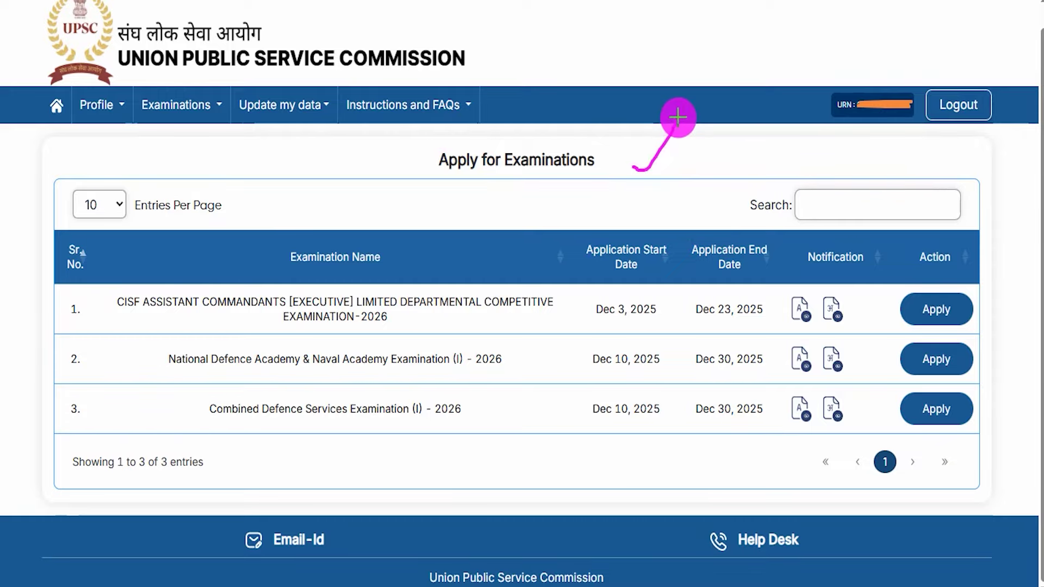
pyautogui.moveTo(425, 274); pyautogui.dragTo(462, 243)
pyautogui.moveTo(496, 331); pyautogui.dragTo(555, 322)
pyautogui.moveTo(542, 374); pyautogui.dragTo(572, 356)
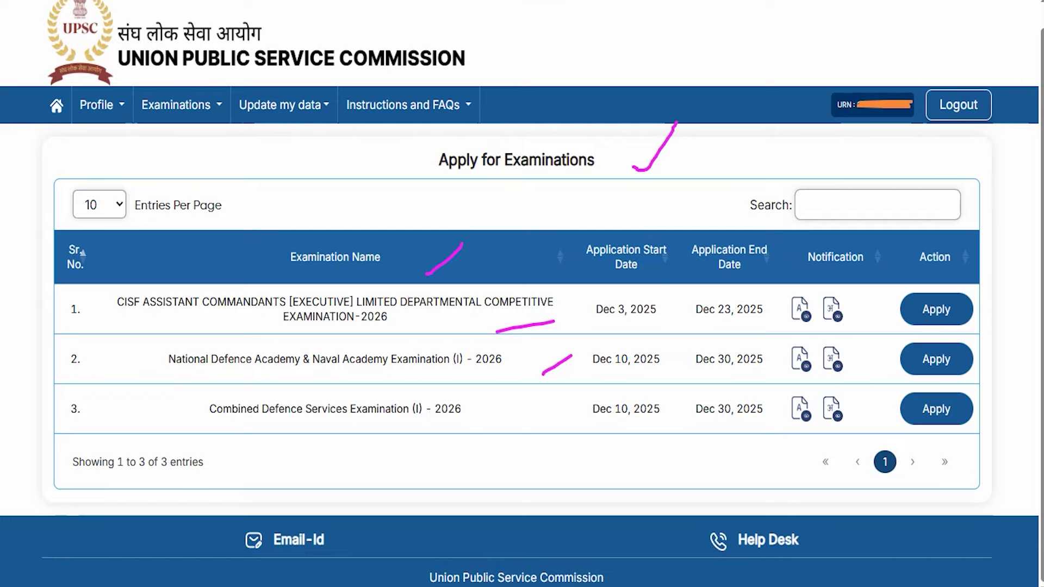
pyautogui.moveTo(56, 385)
pyautogui.mouseDown()
pyautogui.moveTo(433, 426)
pyautogui.moveTo(980, 433)
pyautogui.mouseUp()
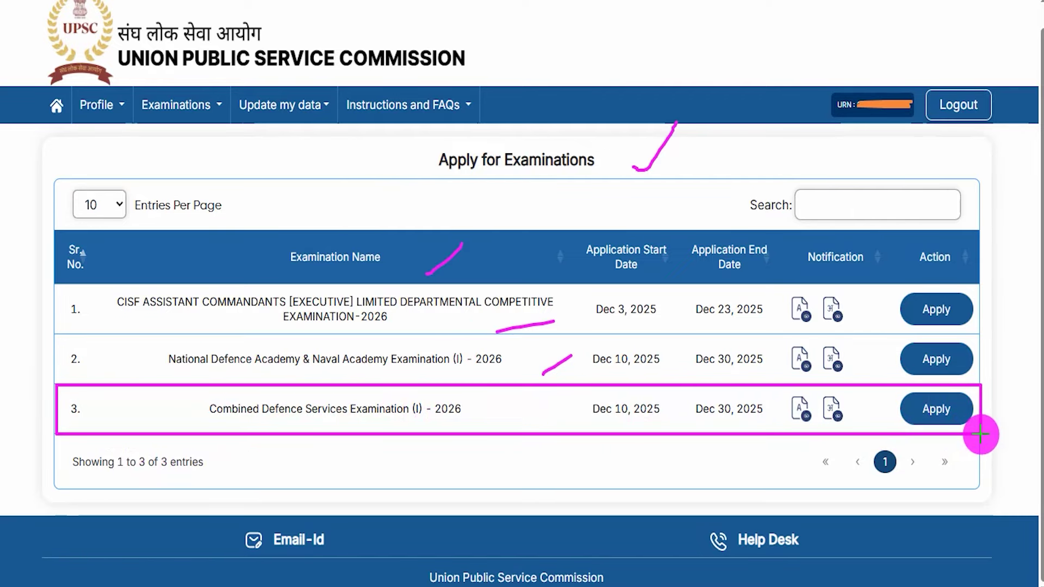
# - Start the application for Combined Defence Services Examination (I) - 2026 from its row
pyautogui.moveTo(966, 408)
pyautogui.mouseDown()
pyautogui.moveTo(978, 409)
pyautogui.moveTo(1008, 351)
pyautogui.mouseUp()
pyautogui.click(936, 408)
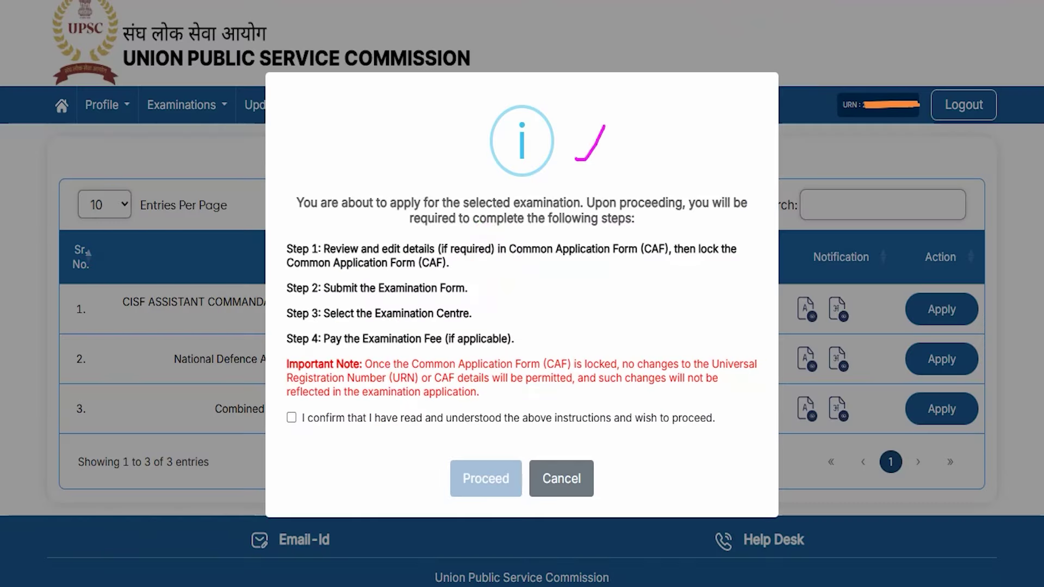
pyautogui.moveTo(575, 157); pyautogui.dragTo(621, 109)
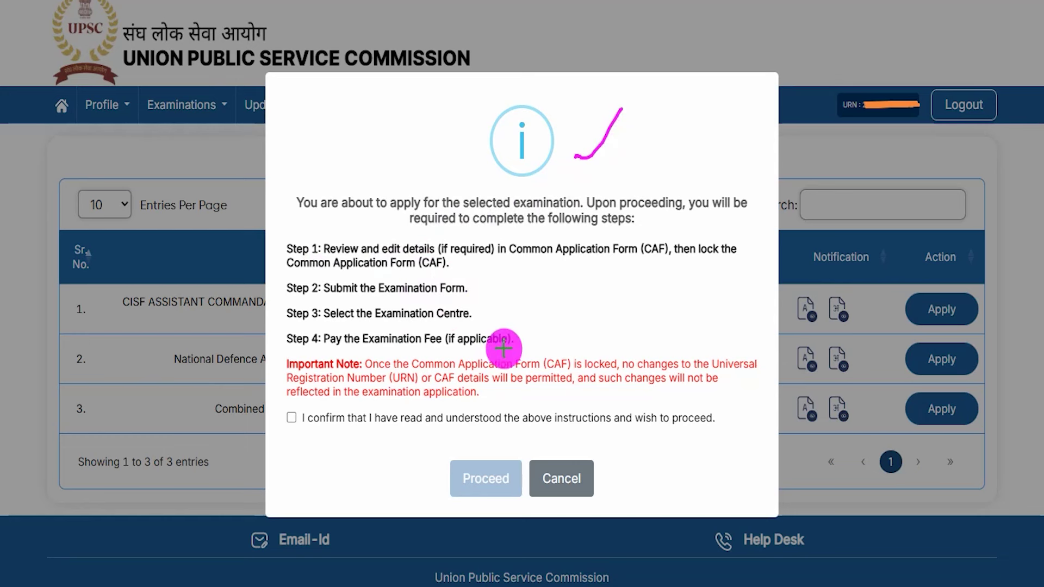
# - Review the four instruction steps (CAF, submit form, centre selection, fee payment) and confirm to proceed
pyautogui.moveTo(525, 263); pyautogui.dragTo(587, 262)
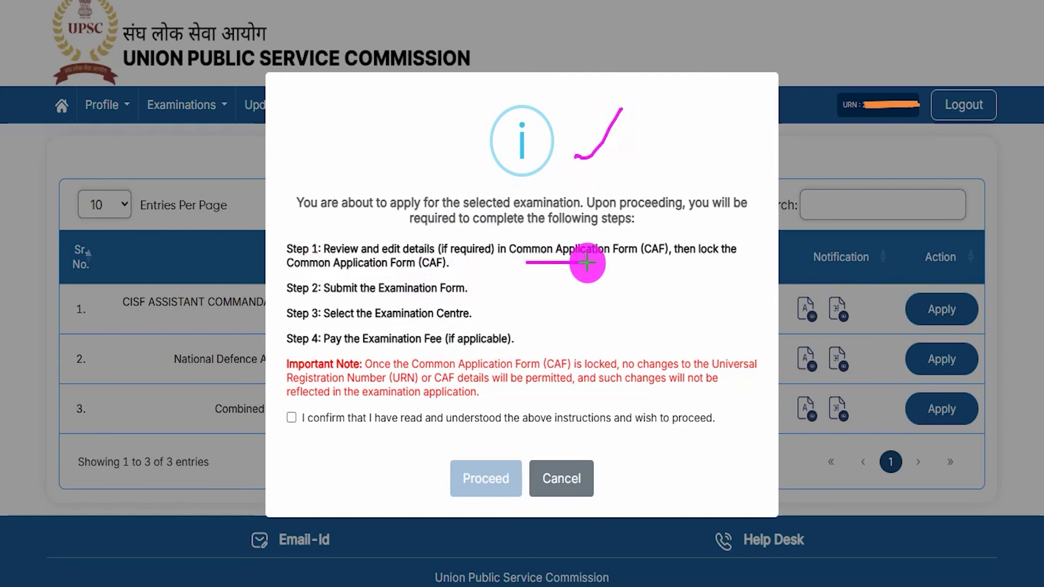
pyautogui.moveTo(386, 242); pyautogui.dragTo(423, 198)
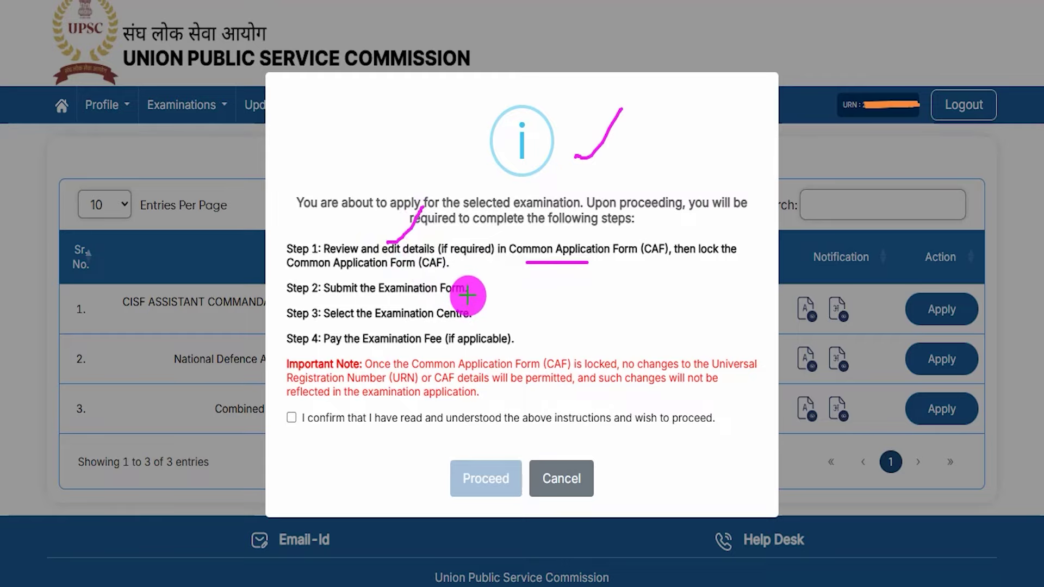
pyautogui.moveTo(470, 288); pyautogui.dragTo(499, 257)
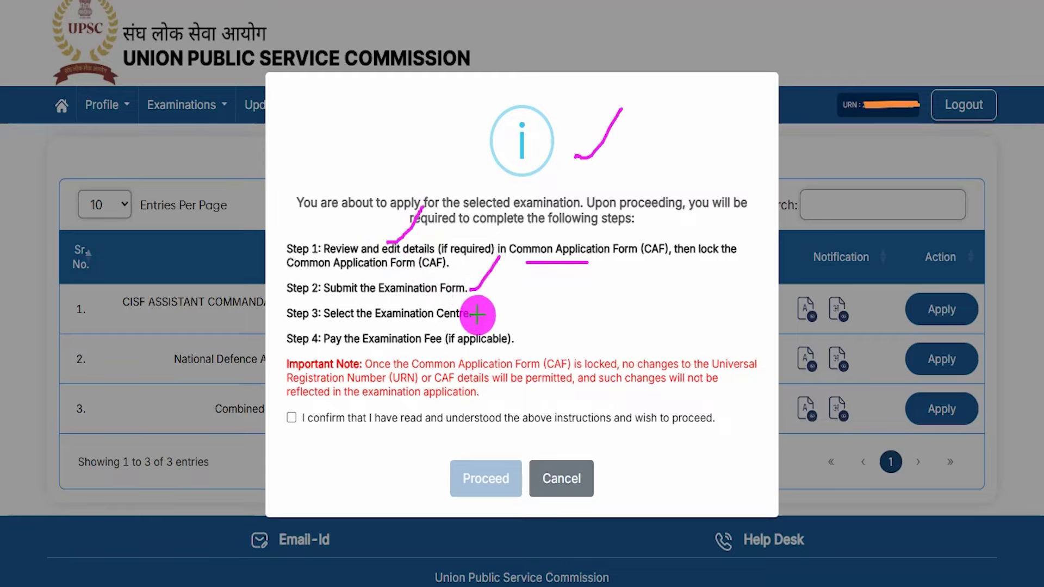
pyautogui.moveTo(478, 314); pyautogui.dragTo(506, 282)
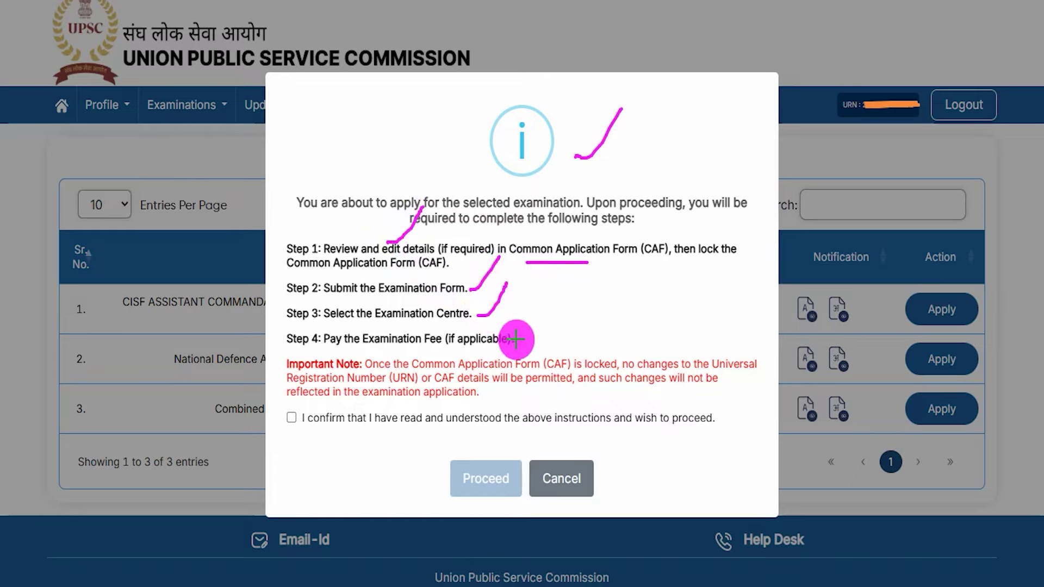
pyautogui.moveTo(527, 339); pyautogui.dragTo(537, 314)
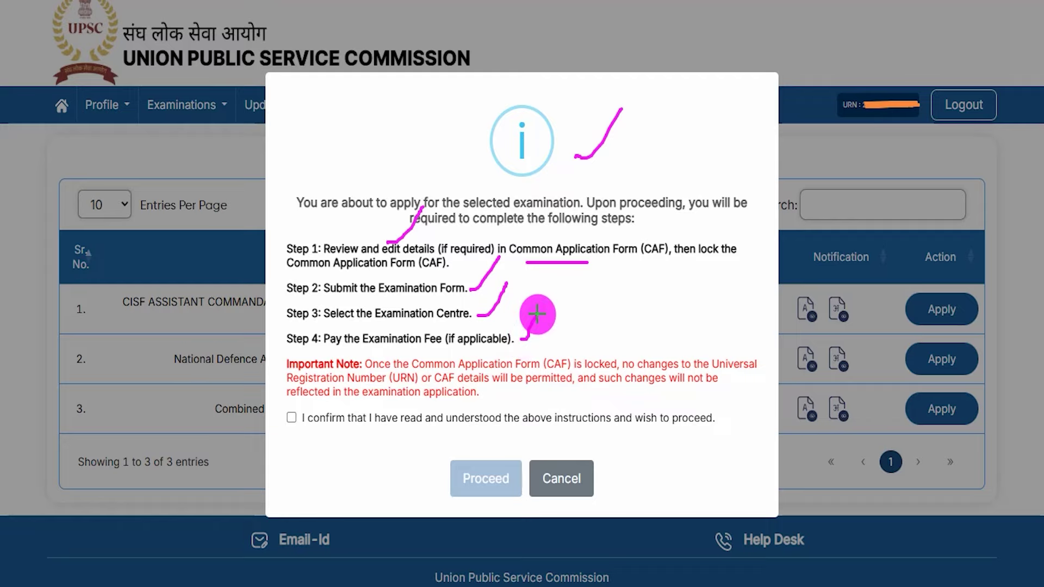
pyautogui.moveTo(289, 417); pyautogui.dragTo(351, 366)
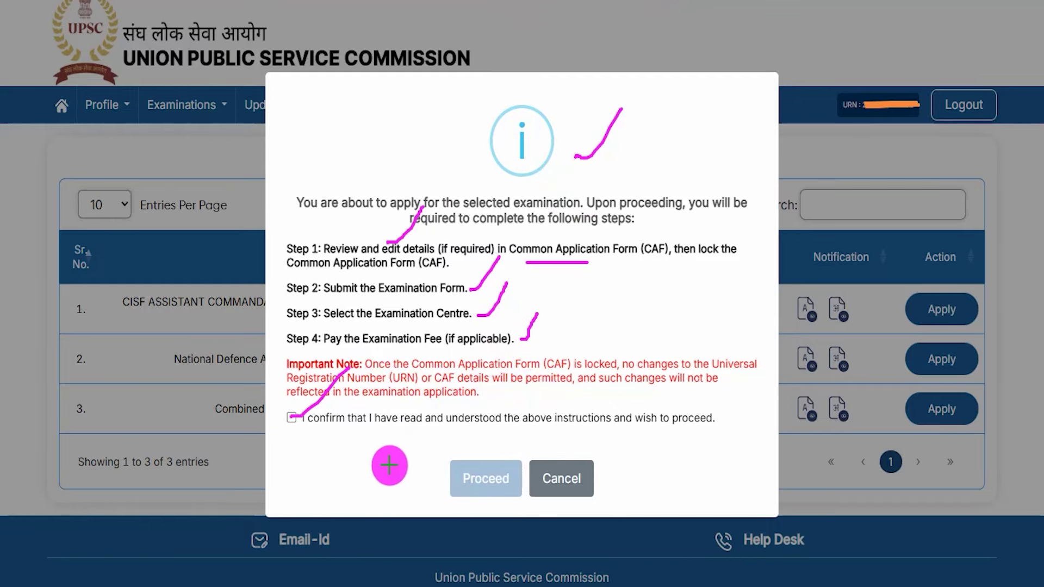
pyautogui.moveTo(324, 458)
pyautogui.mouseDown()
pyautogui.moveTo(298, 455)
pyautogui.moveTo(436, 478)
pyautogui.mouseUp()
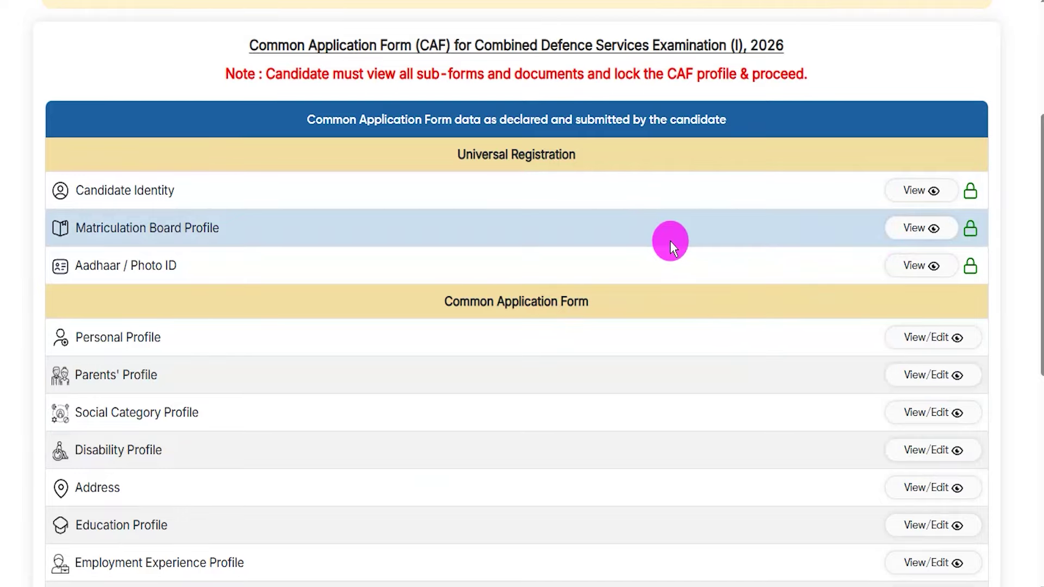
pyautogui.moveTo(946, 186); pyautogui.dragTo(962, 163)
pyautogui.moveTo(944, 225); pyautogui.dragTo(963, 200)
pyautogui.moveTo(946, 266); pyautogui.dragTo(957, 248)
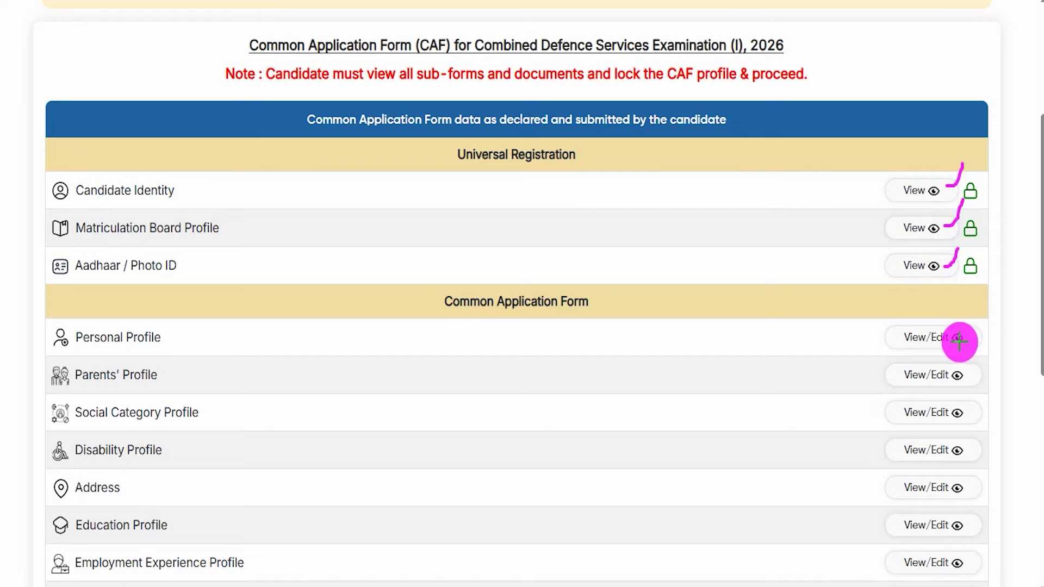
pyautogui.moveTo(970, 338); pyautogui.dragTo(984, 319)
pyautogui.moveTo(969, 374); pyautogui.dragTo(983, 356)
pyautogui.moveTo(969, 412); pyautogui.dragTo(994, 397)
pyautogui.moveTo(971, 447); pyautogui.dragTo(983, 432)
pyautogui.moveTo(972, 490); pyautogui.dragTo(985, 471)
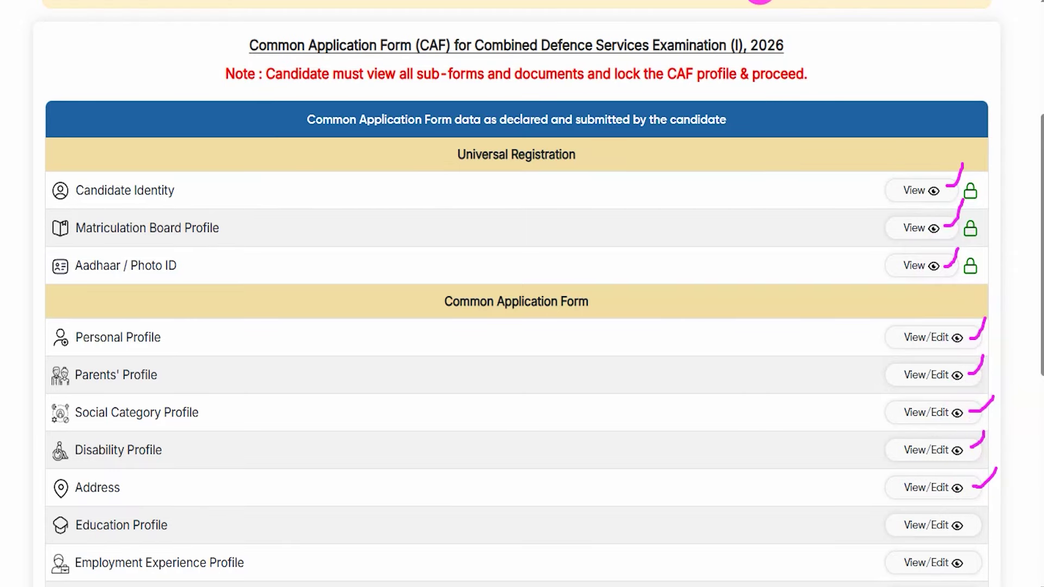
pyautogui.scroll(-9, 542, 387)
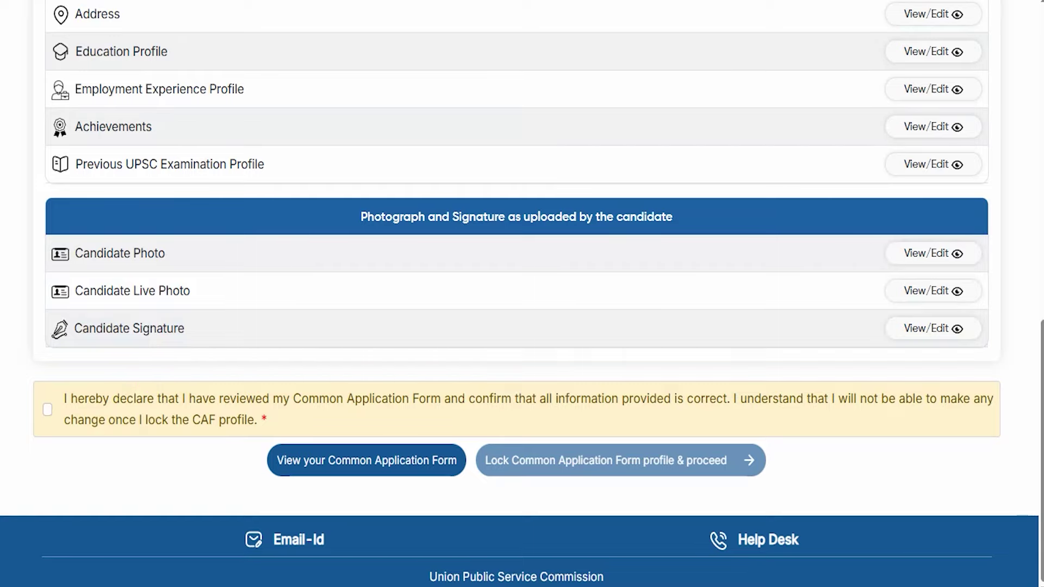
pyautogui.moveTo(51, 409); pyautogui.dragTo(82, 378)
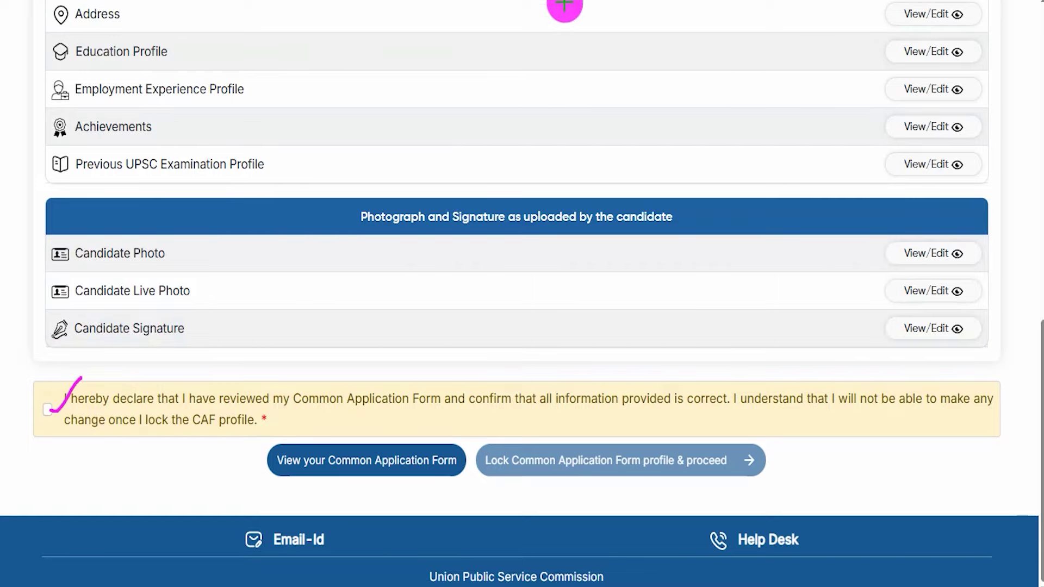
pyautogui.moveTo(85, 479); pyautogui.dragTo(239, 467)
# - Preview the full Common Application Form, look it over, and close it back to the summary
pyautogui.click(247, 461)
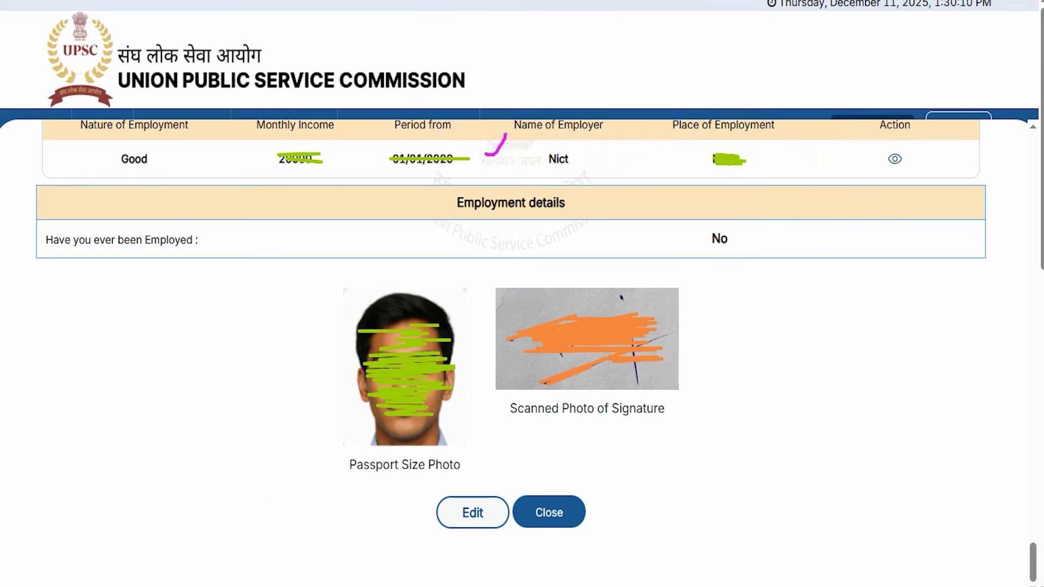
pyautogui.moveTo(473, 153); pyautogui.dragTo(492, 134)
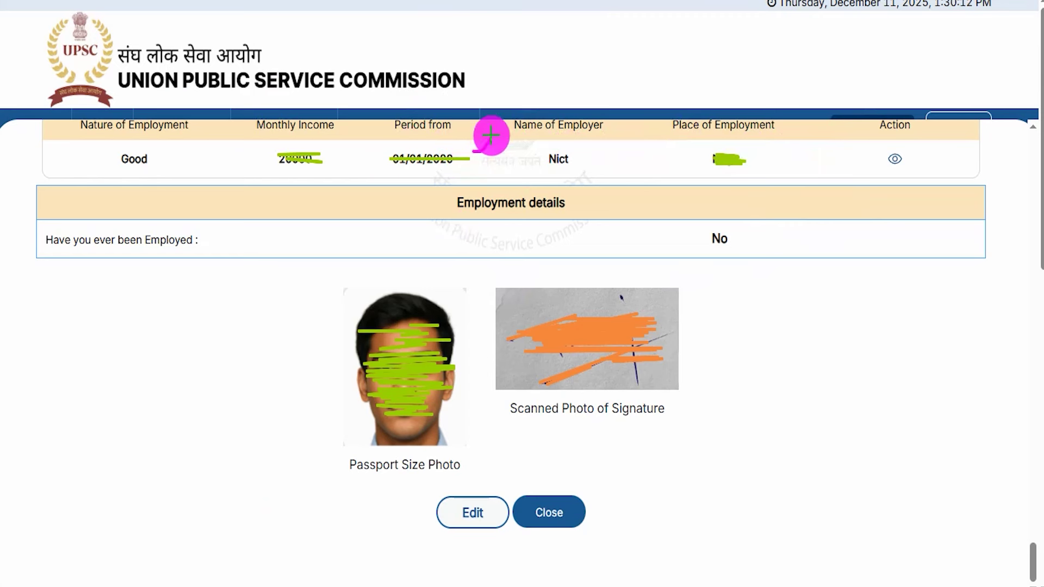
pyautogui.moveTo(578, 157); pyautogui.dragTo(618, 130)
pyautogui.moveTo(754, 154); pyautogui.dragTo(782, 130)
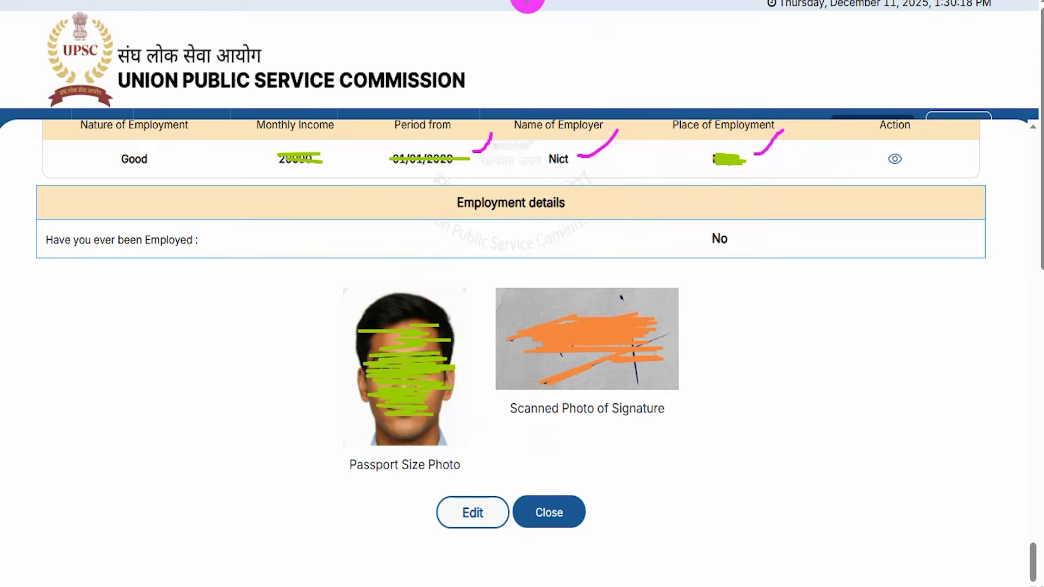
pyautogui.moveTo(230, 515); pyautogui.dragTo(428, 514)
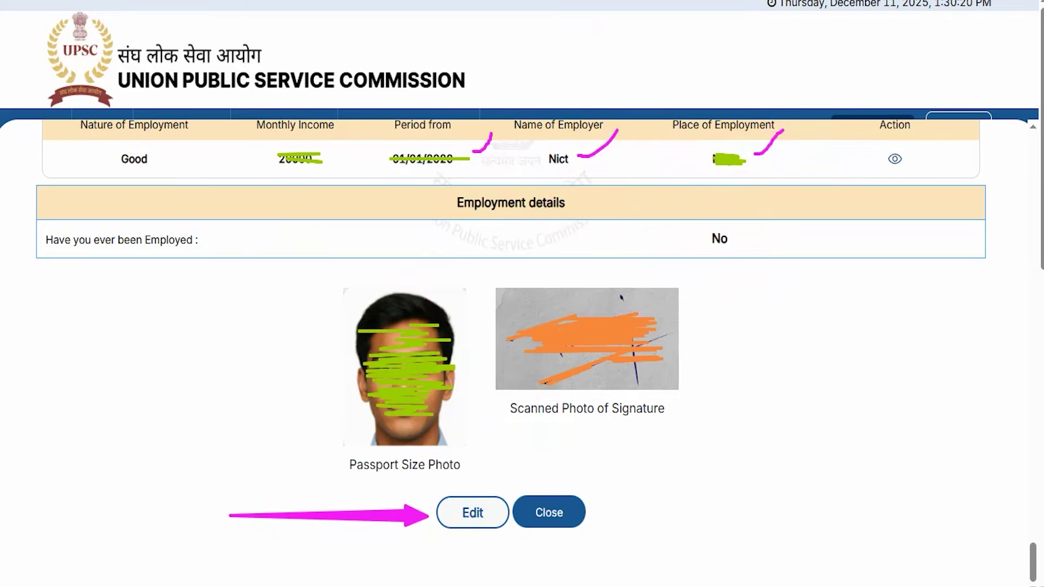
pyautogui.moveTo(846, 380); pyautogui.dragTo(631, 489)
pyautogui.click(549, 500)
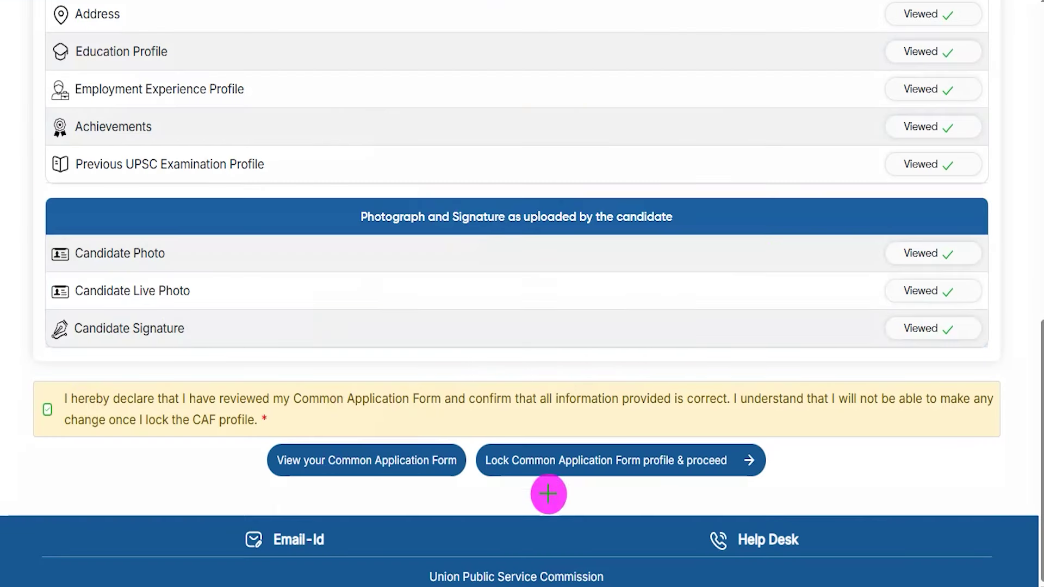
# - Lock the Common Application Form profile, agreeing and then confirming with Yes
pyautogui.moveTo(978, 464)
pyautogui.mouseDown()
pyautogui.moveTo(862, 475)
pyautogui.moveTo(772, 467)
pyautogui.mouseUp()
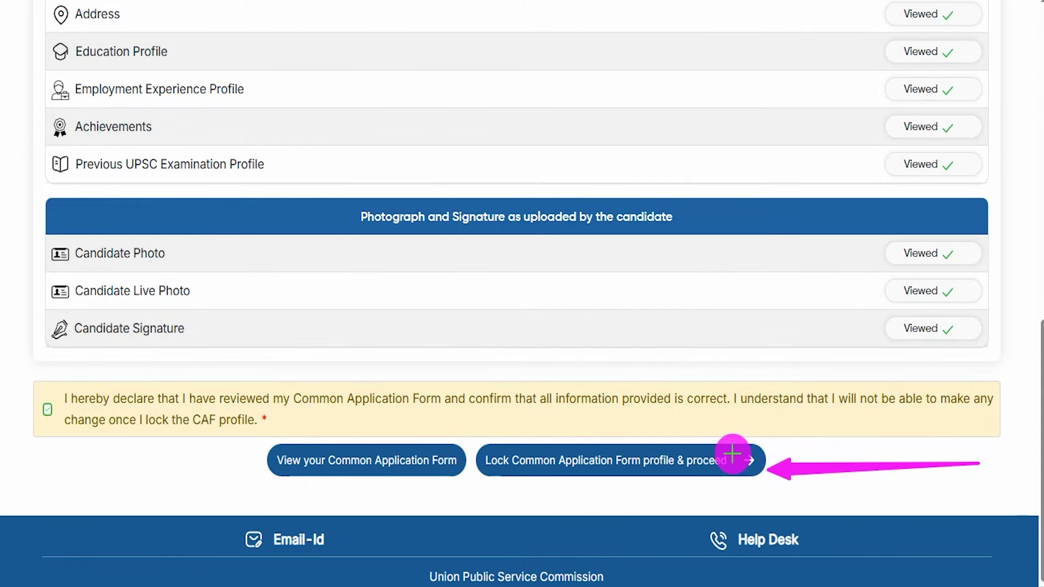
pyautogui.click(731, 456)
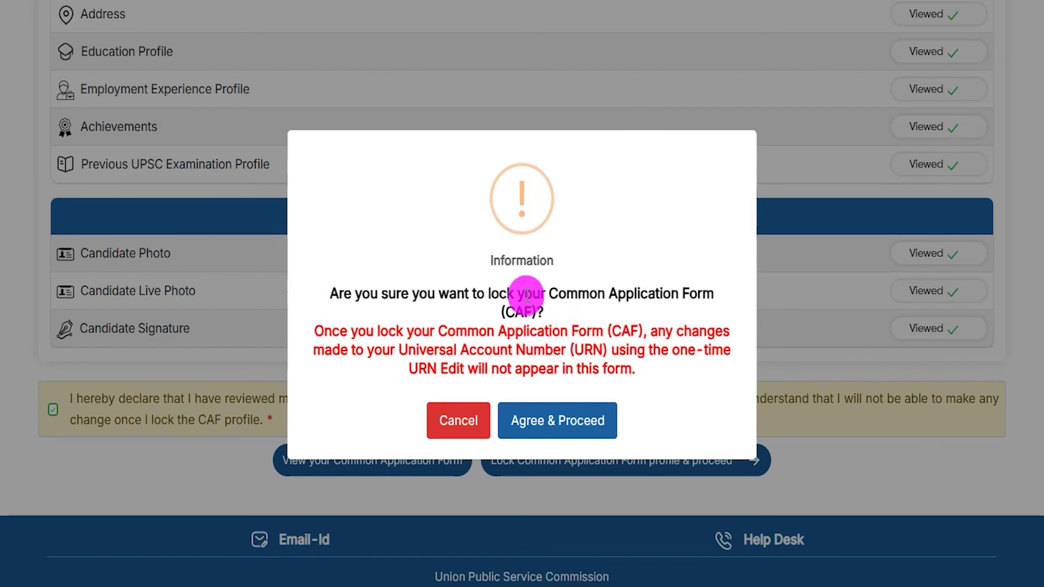
pyautogui.moveTo(567, 292); pyautogui.dragTo(677, 292)
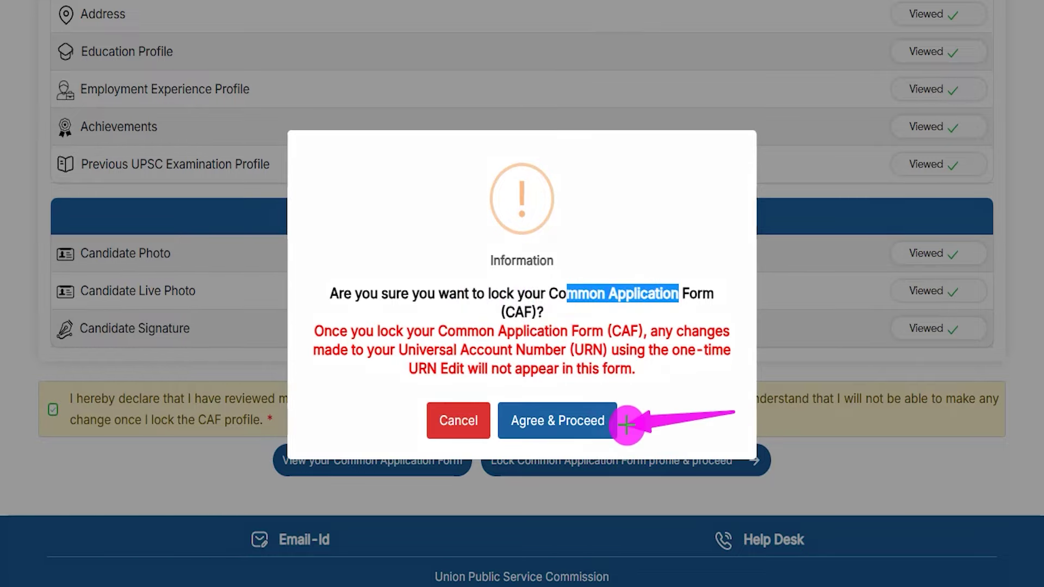
pyautogui.click(612, 411)
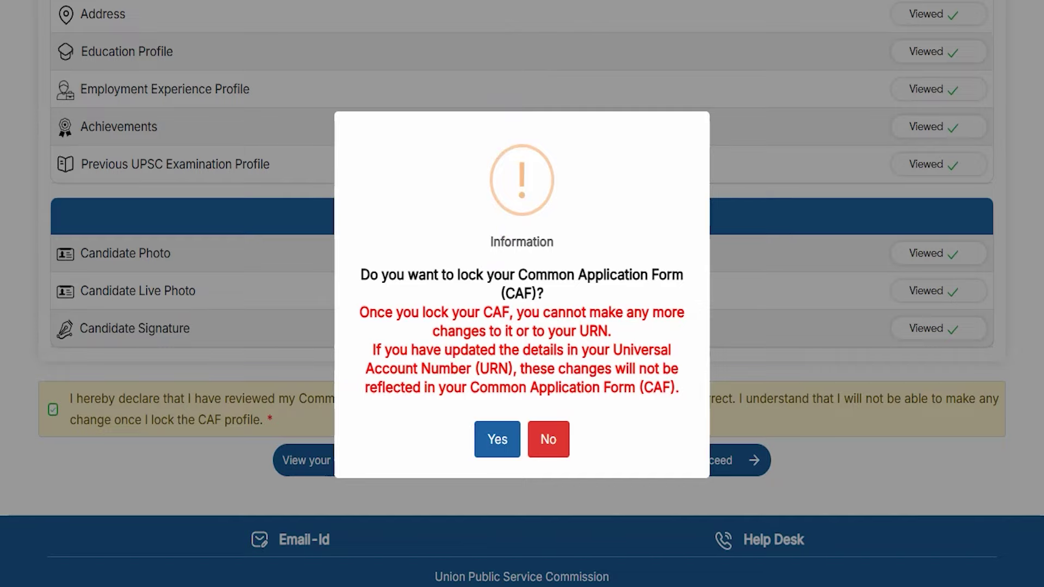
pyautogui.click(497, 439)
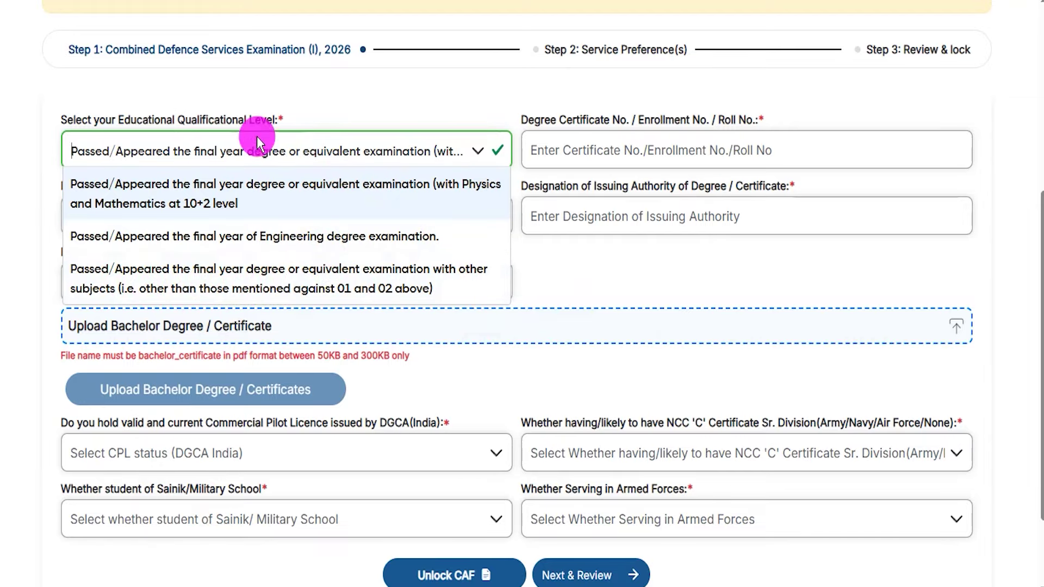
# - Open the Educational Qualificational Level dropdown on the Step 1 form
pyautogui.moveTo(124, 118); pyautogui.dragTo(272, 115)
pyautogui.click(248, 153)
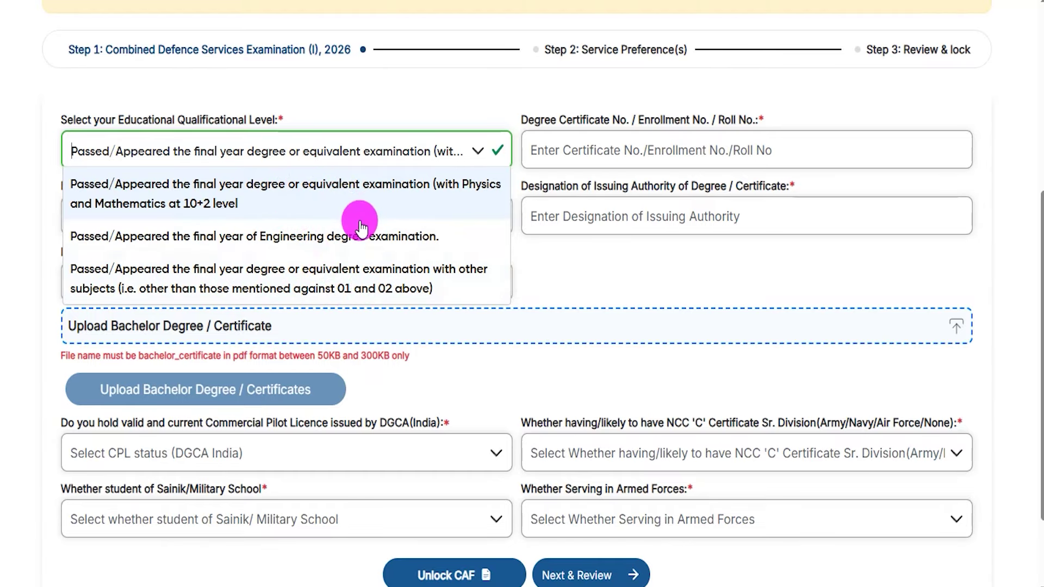
# - Select final year of Engineering degree examination as the qualification level
pyautogui.click(293, 241)
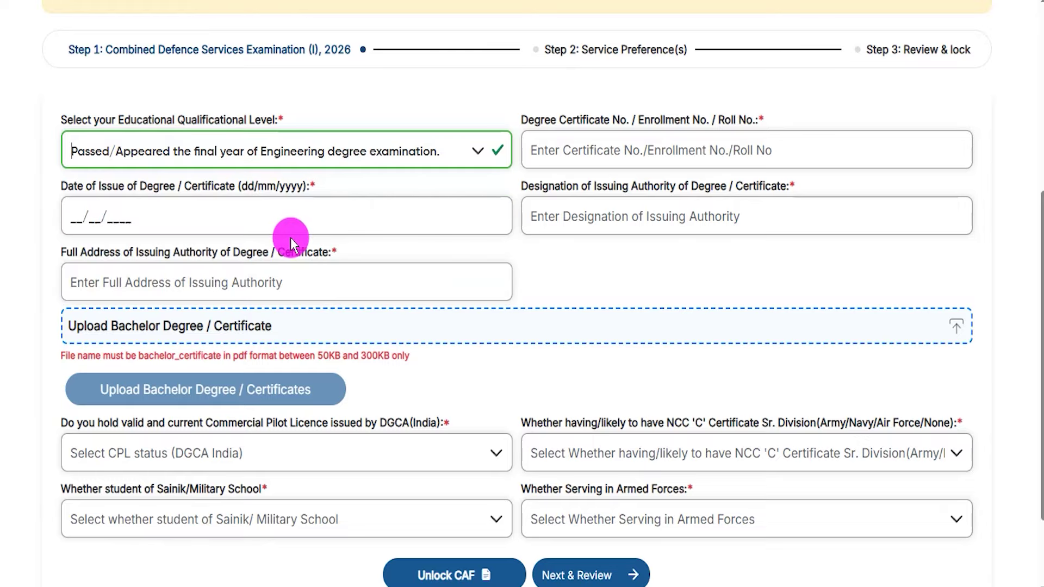
pyautogui.click(259, 155)
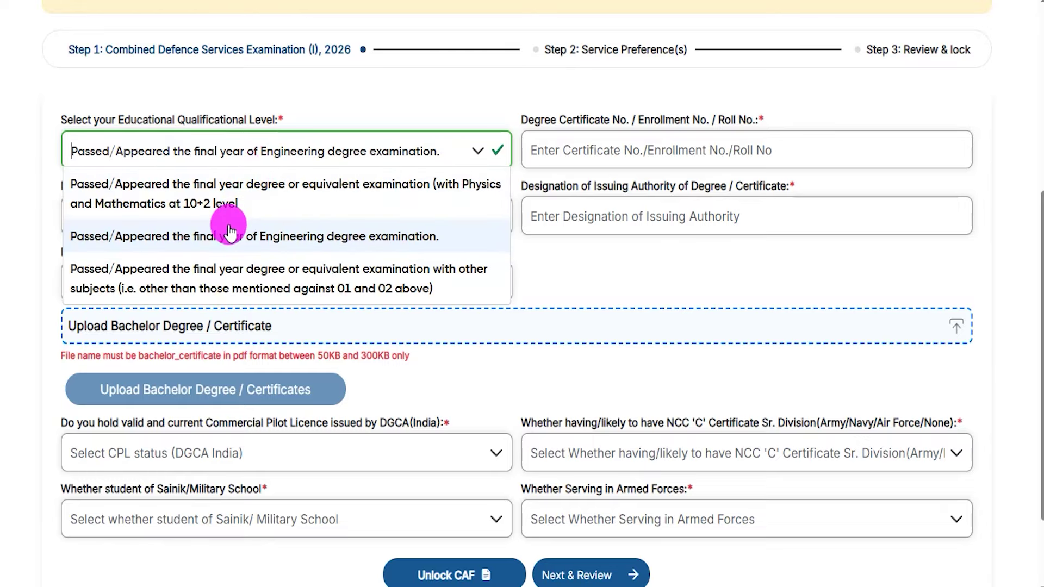
pyautogui.click(245, 241)
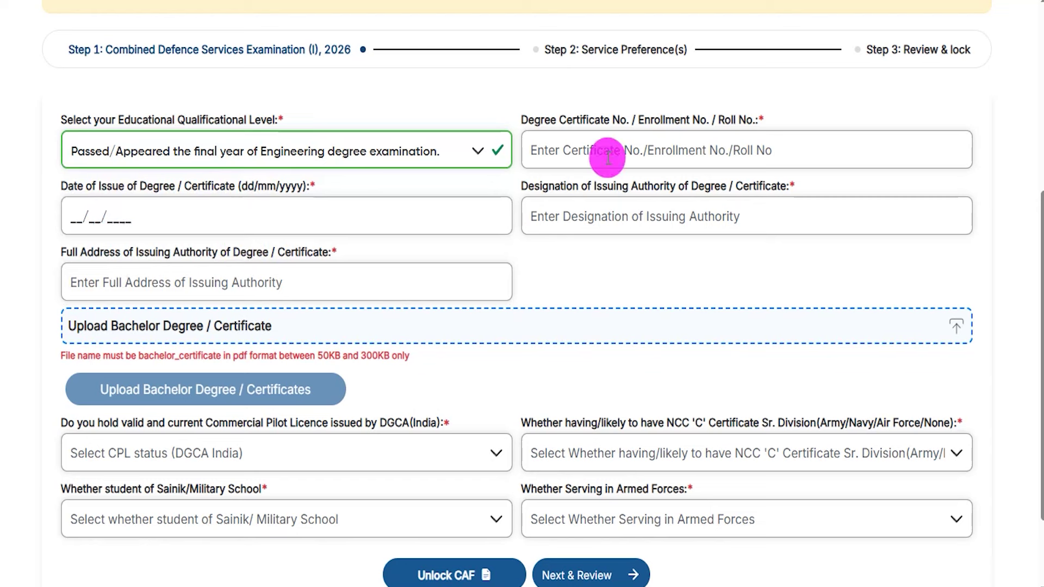
# - Step through Certificate No., Date of Issue, Designation and Full Address fields, leaving them blank
pyautogui.moveTo(544, 118); pyautogui.dragTo(624, 132)
pyautogui.click(624, 133)
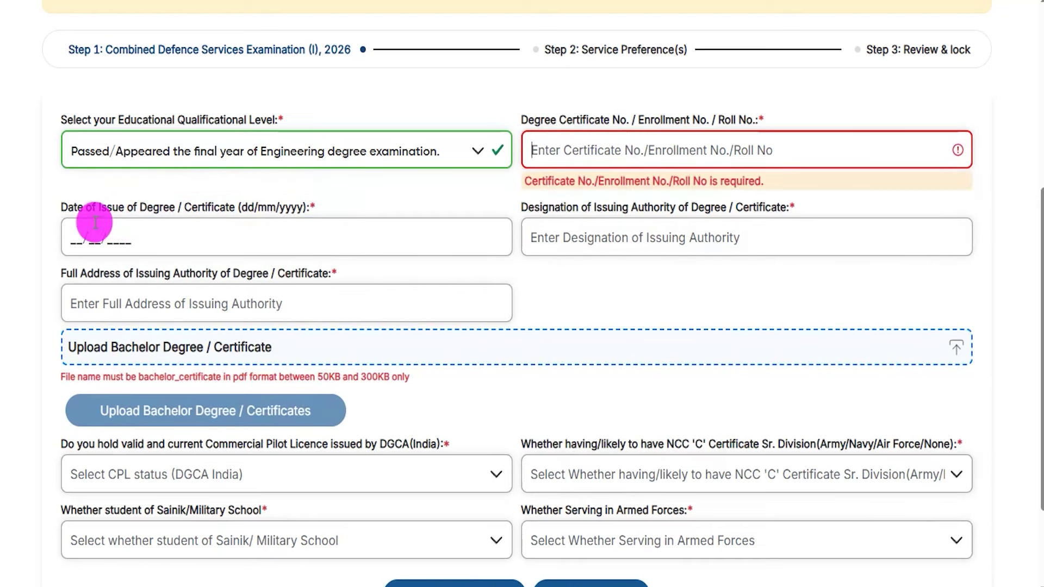
pyautogui.moveTo(84, 205); pyautogui.dragTo(222, 205)
pyautogui.click(77, 236)
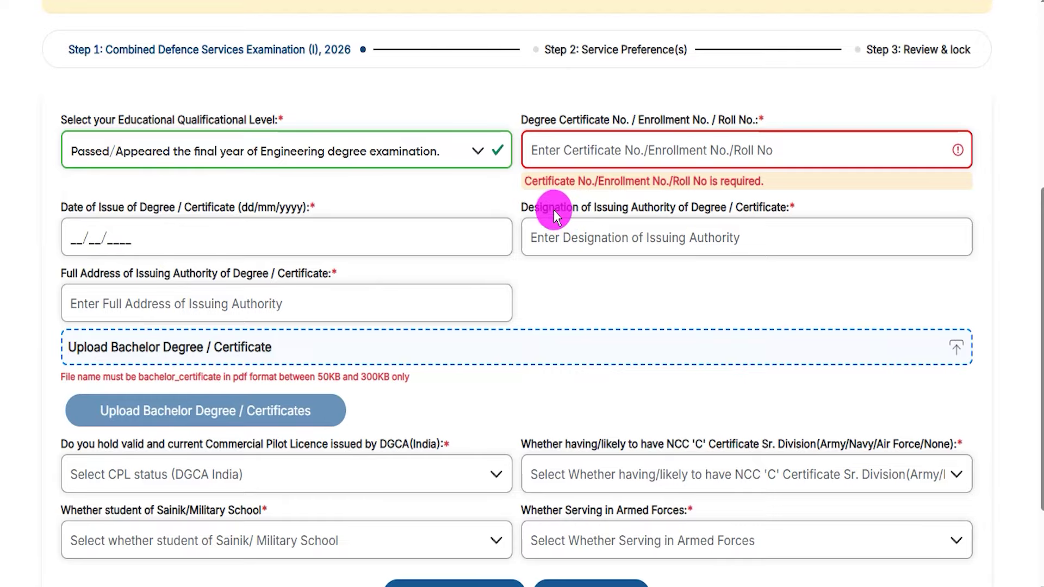
pyautogui.moveTo(551, 215); pyautogui.dragTo(622, 205)
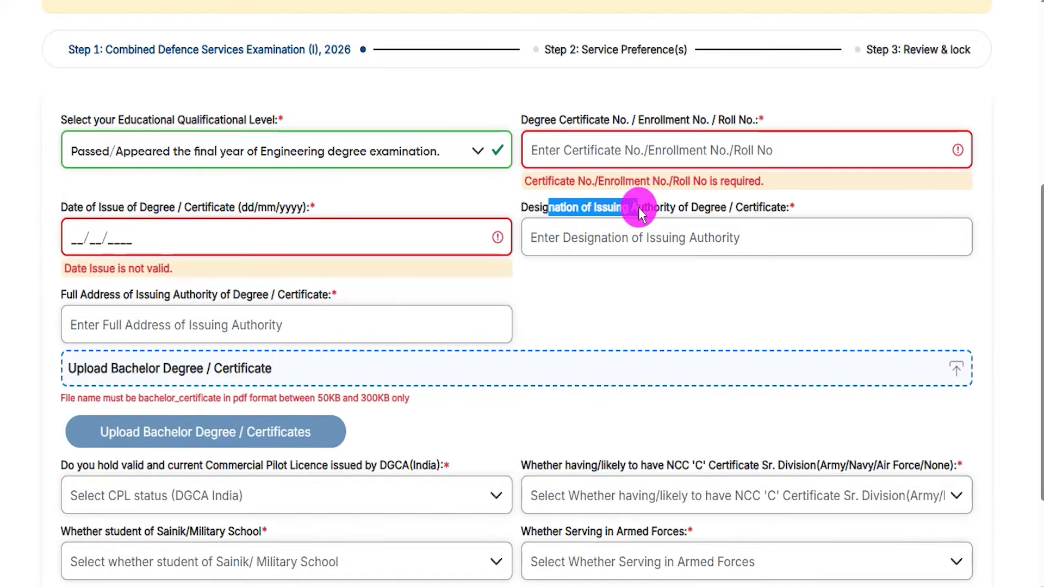
pyautogui.click(621, 237)
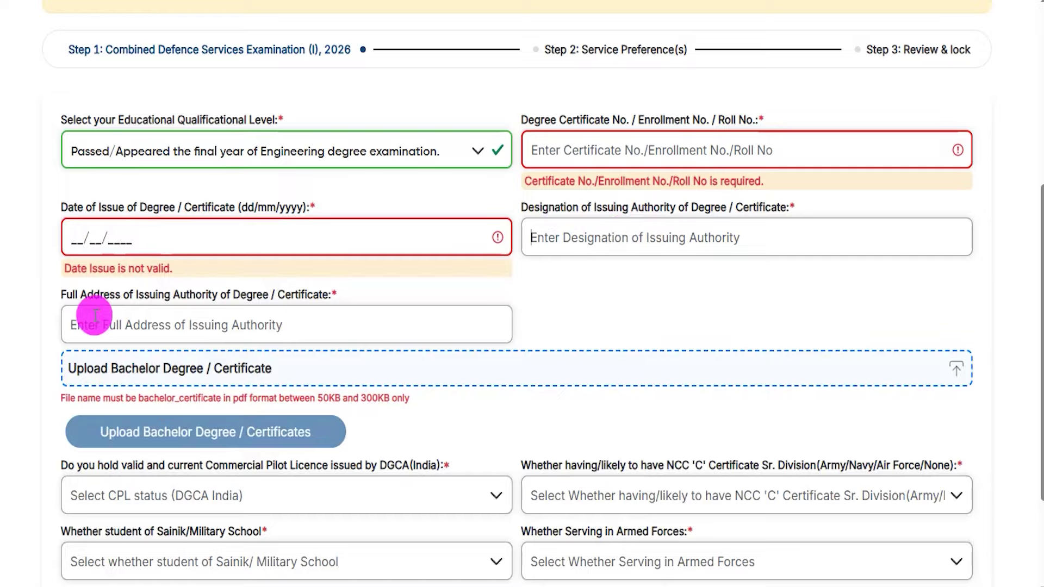
pyautogui.moveTo(81, 302); pyautogui.dragTo(246, 299)
pyautogui.click(184, 324)
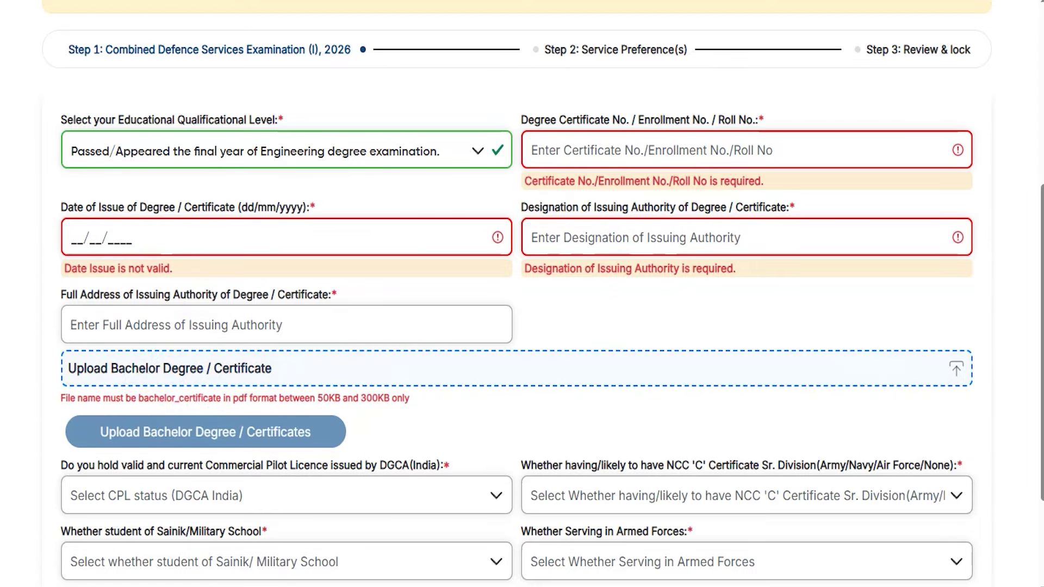
# - Leave Full Address empty, note the upload file-name and size rule, and move further down the form
pyautogui.moveTo(282, 390); pyautogui.dragTo(324, 345)
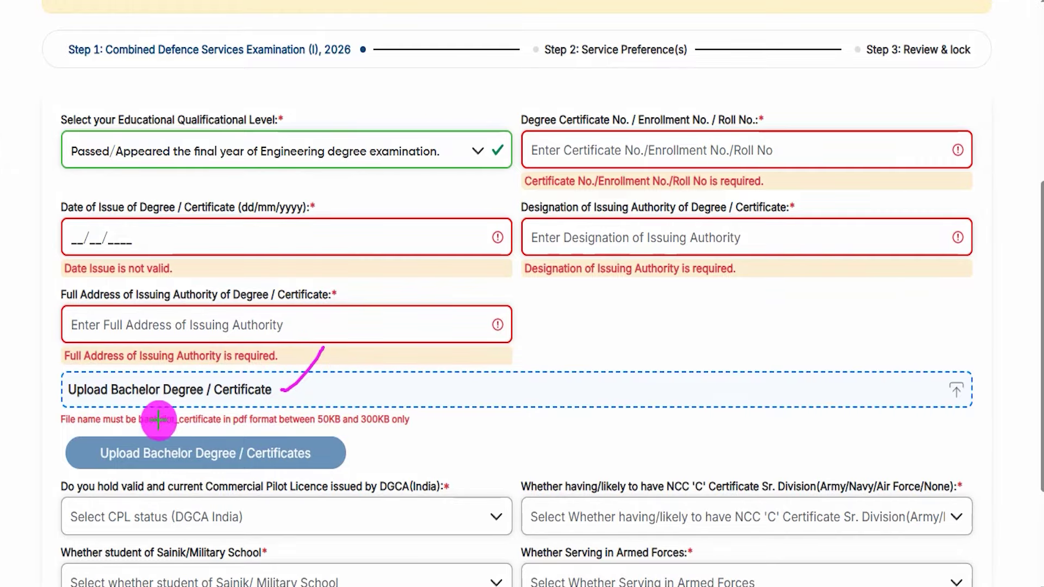
pyautogui.moveTo(144, 424); pyautogui.dragTo(200, 423)
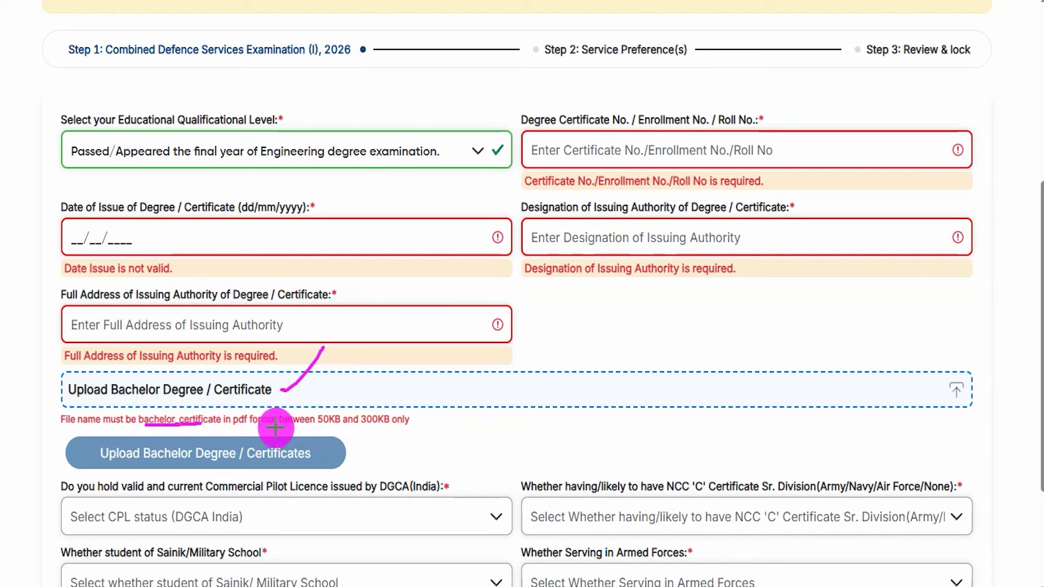
pyautogui.moveTo(312, 425); pyautogui.dragTo(379, 424)
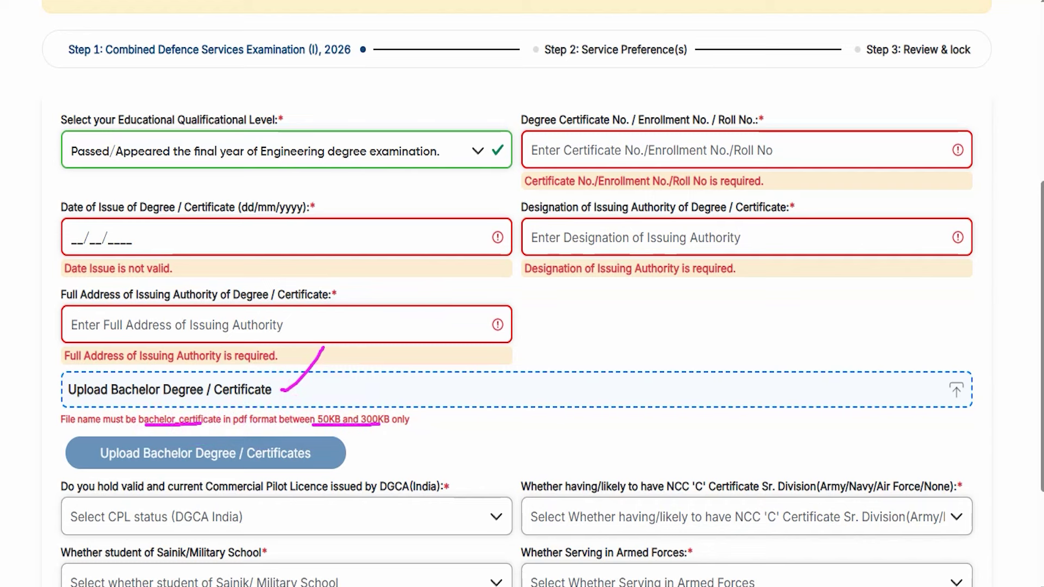
pyautogui.press('Escape')
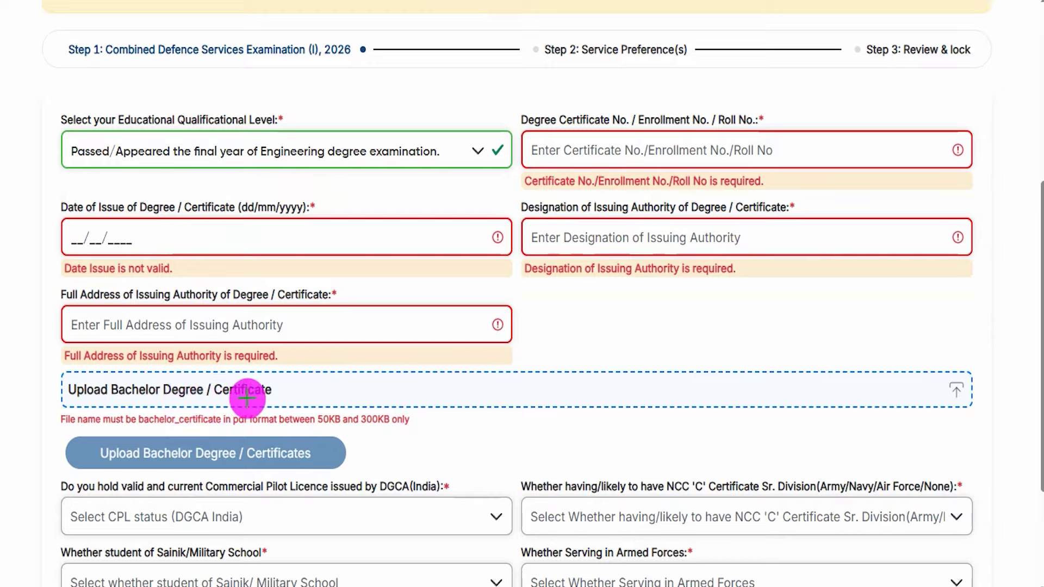
pyautogui.moveTo(335, 388); pyautogui.dragTo(380, 332)
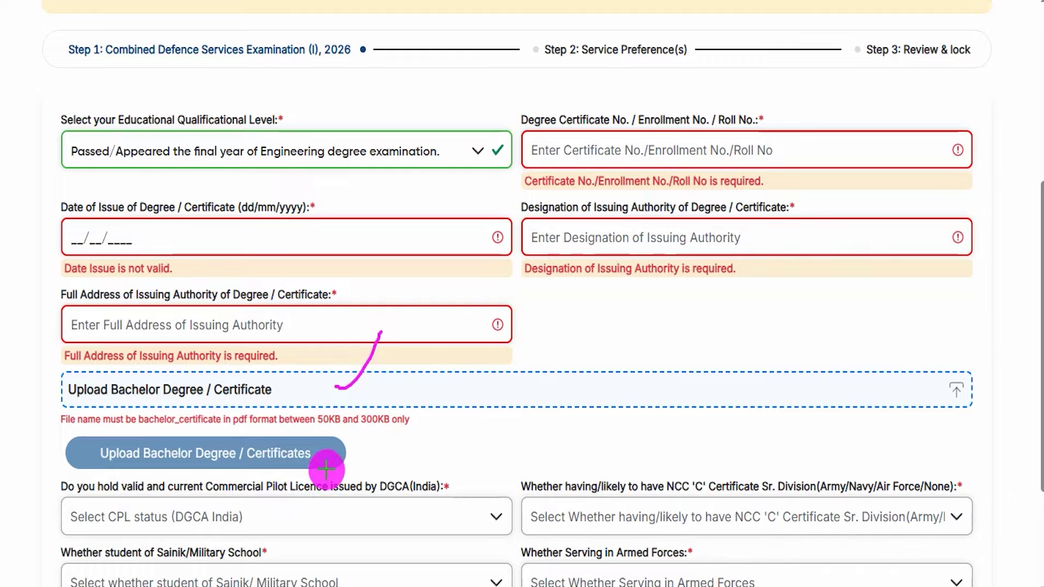
pyautogui.moveTo(330, 456); pyautogui.dragTo(354, 421)
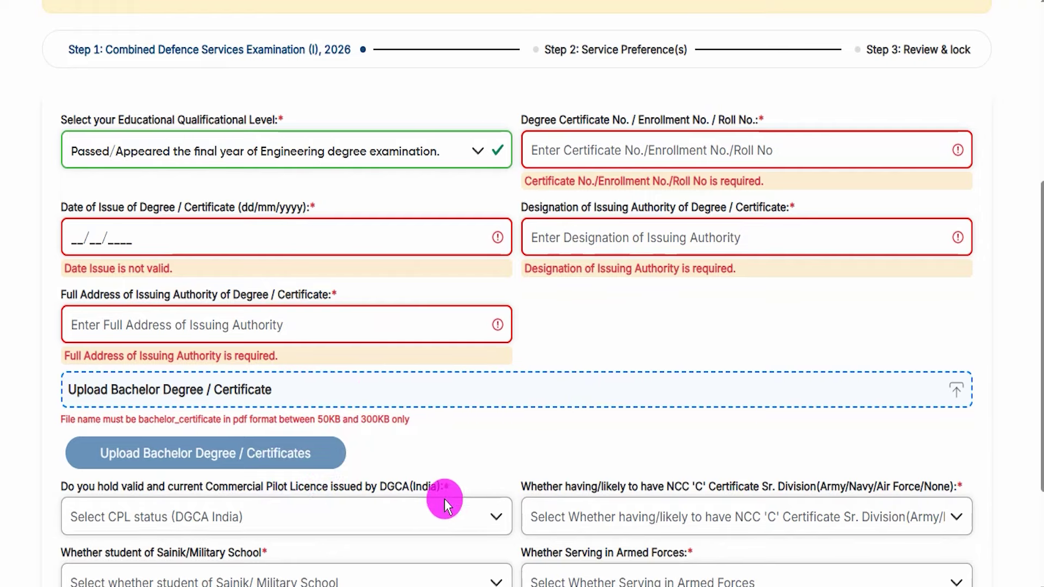
pyautogui.scroll(-3, 444, 498)
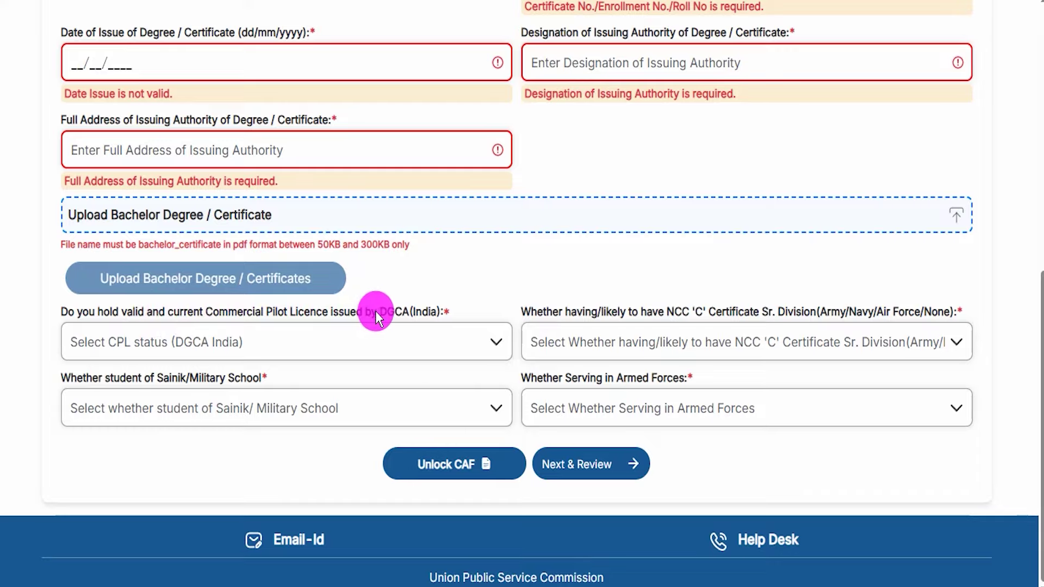
# - Answer No for Commercial Pilot Licence and None for NCC 'C' Certificate
pyautogui.click(210, 344)
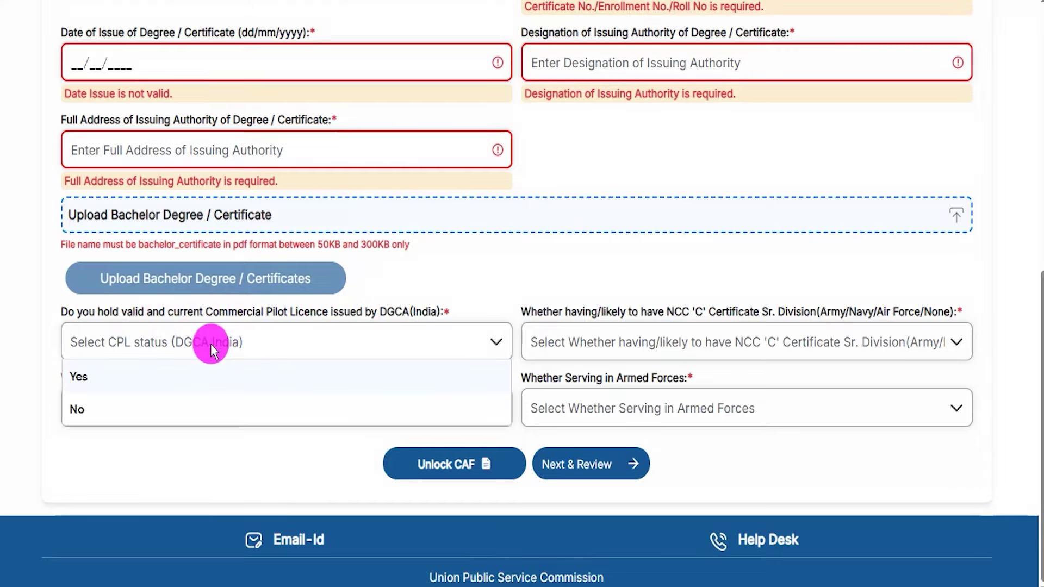
pyautogui.click(105, 384)
pyautogui.click(245, 342)
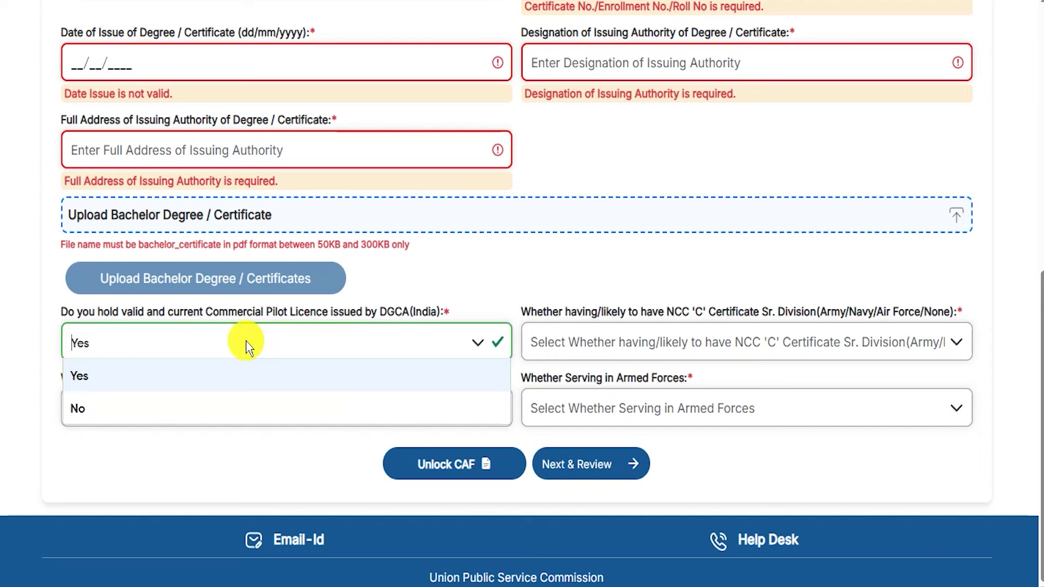
pyautogui.click(108, 411)
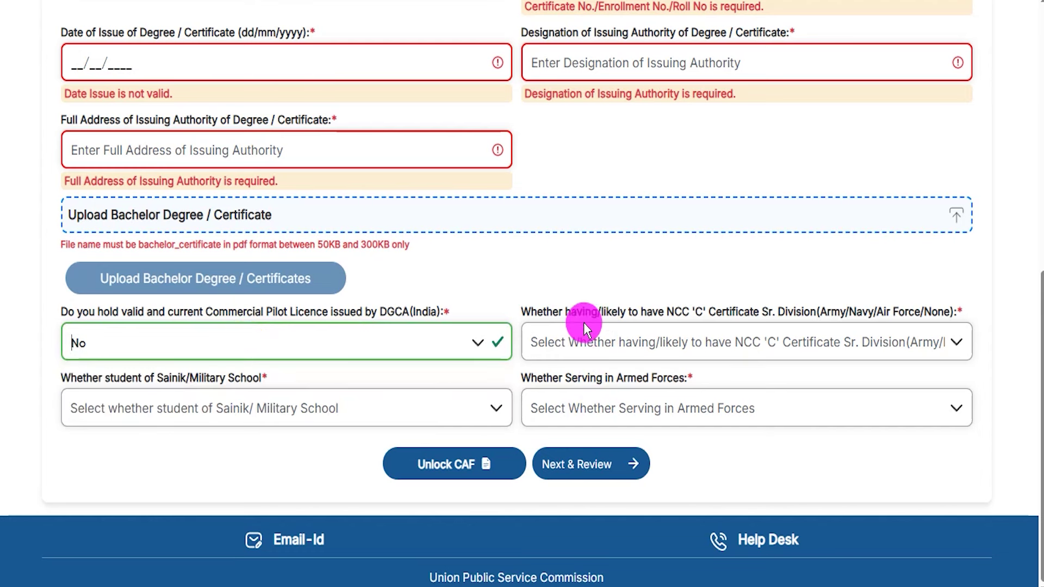
pyautogui.moveTo(673, 311); pyautogui.dragTo(929, 314)
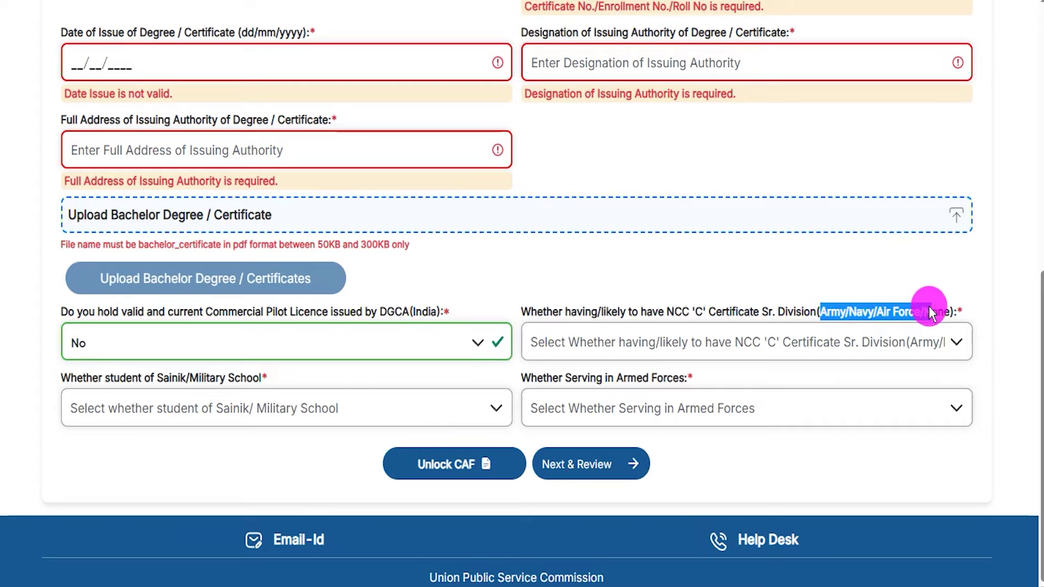
pyautogui.click(625, 351)
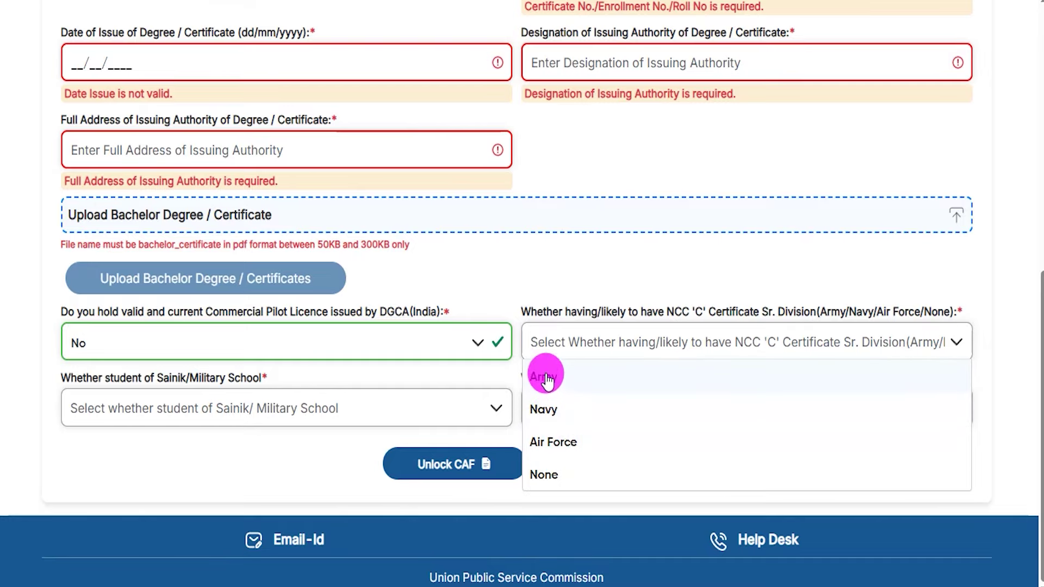
pyautogui.click(549, 475)
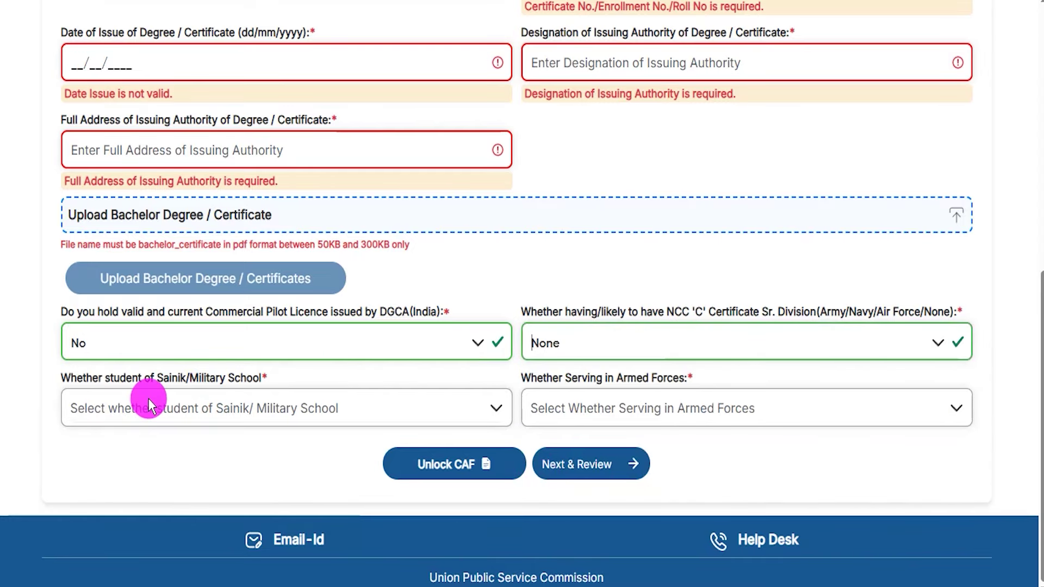
# - Answer No for Sainik/Military School and No for Serving in Armed Forces
pyautogui.click(197, 401)
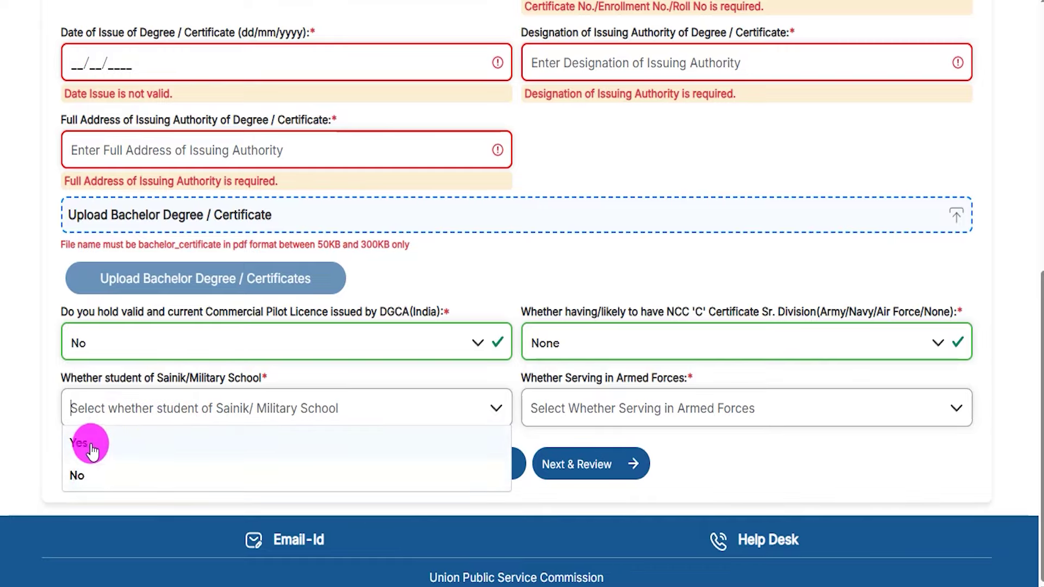
pyautogui.click(87, 445)
pyautogui.click(123, 413)
pyautogui.click(79, 475)
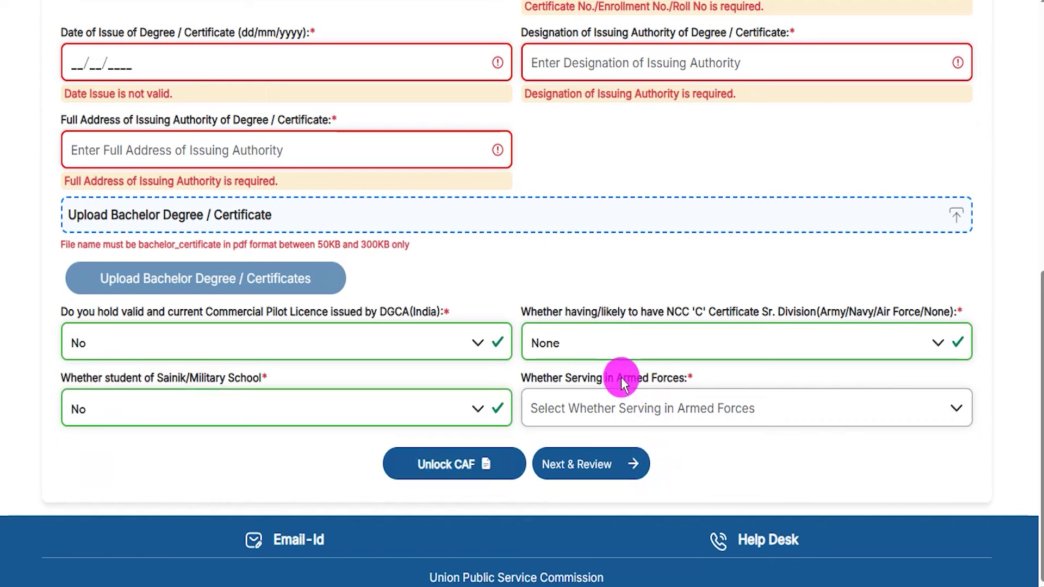
pyautogui.moveTo(668, 378); pyautogui.dragTo(601, 403)
pyautogui.click(601, 408)
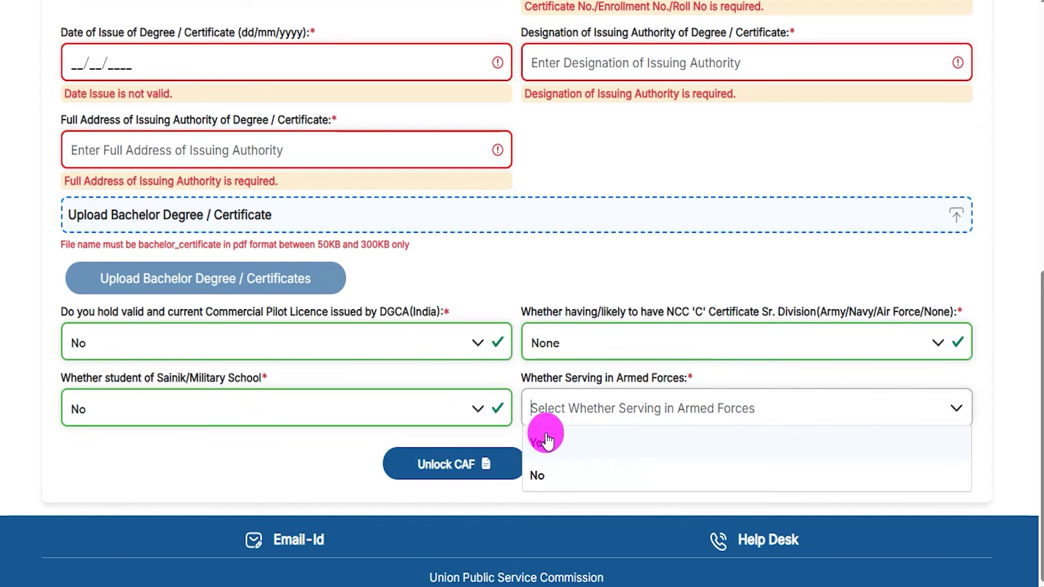
pyautogui.click(546, 441)
pyautogui.click(542, 409)
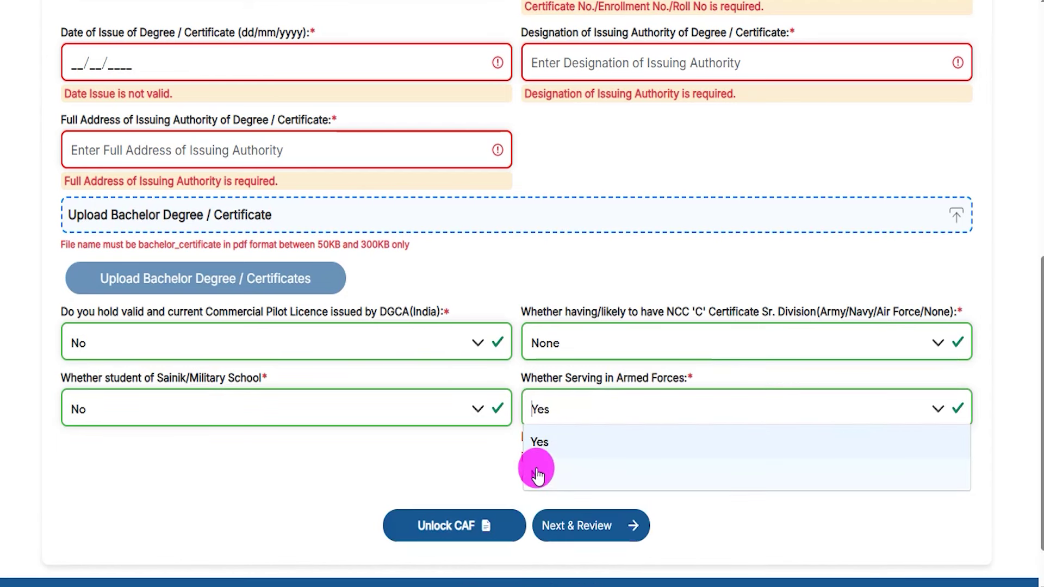
pyautogui.click(537, 474)
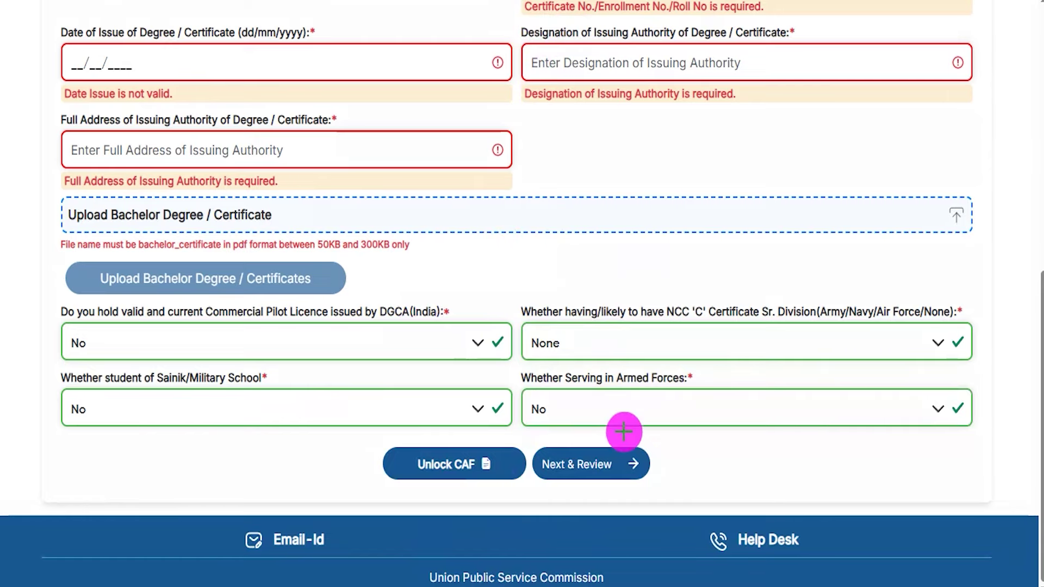
# - Advance with Next & Review to Step 2: Service Preference(s)
pyautogui.moveTo(831, 454); pyautogui.dragTo(660, 462)
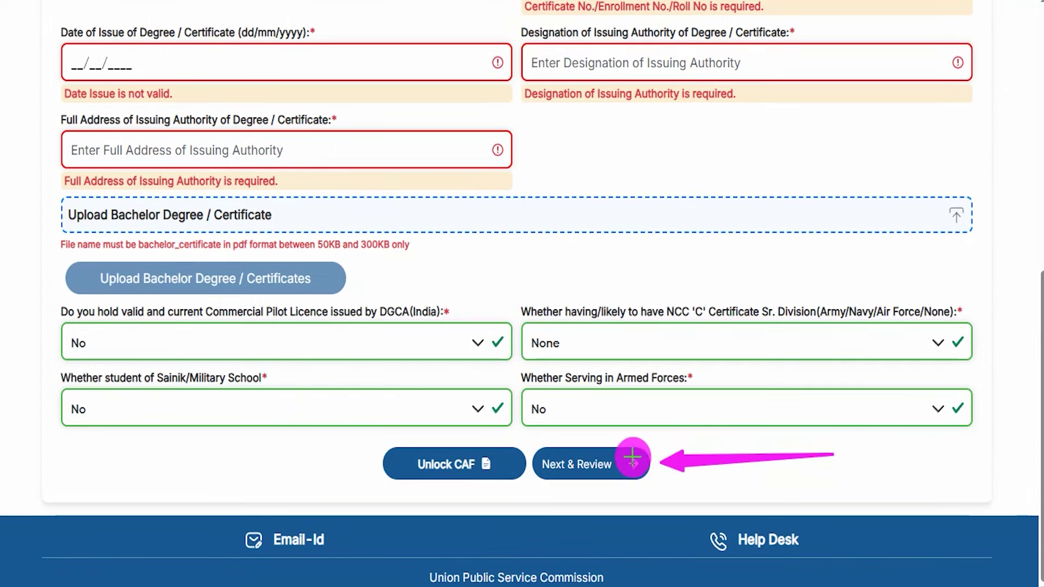
pyautogui.click(630, 460)
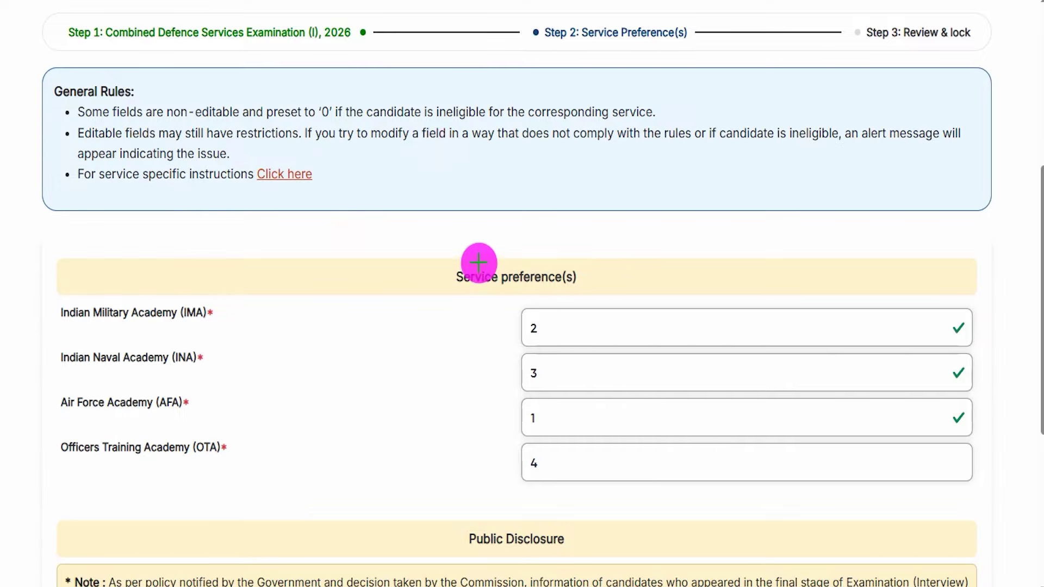
pyautogui.moveTo(417, 267); pyautogui.dragTo(458, 229)
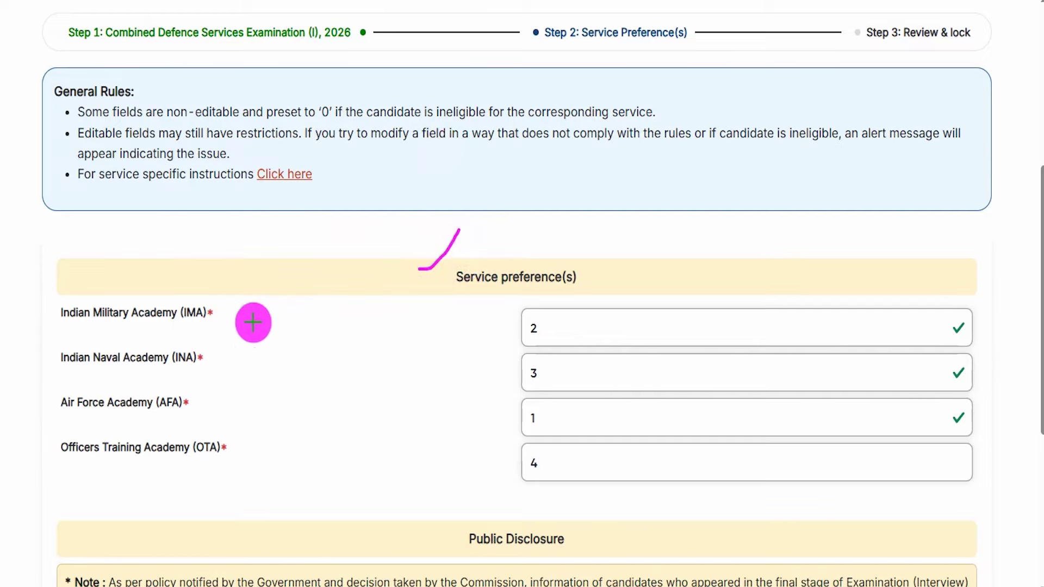
# - Review the listed service preferences: AFA 1, IMA 2, INA 3, OTA 4
pyautogui.moveTo(71, 329); pyautogui.dragTo(117, 329)
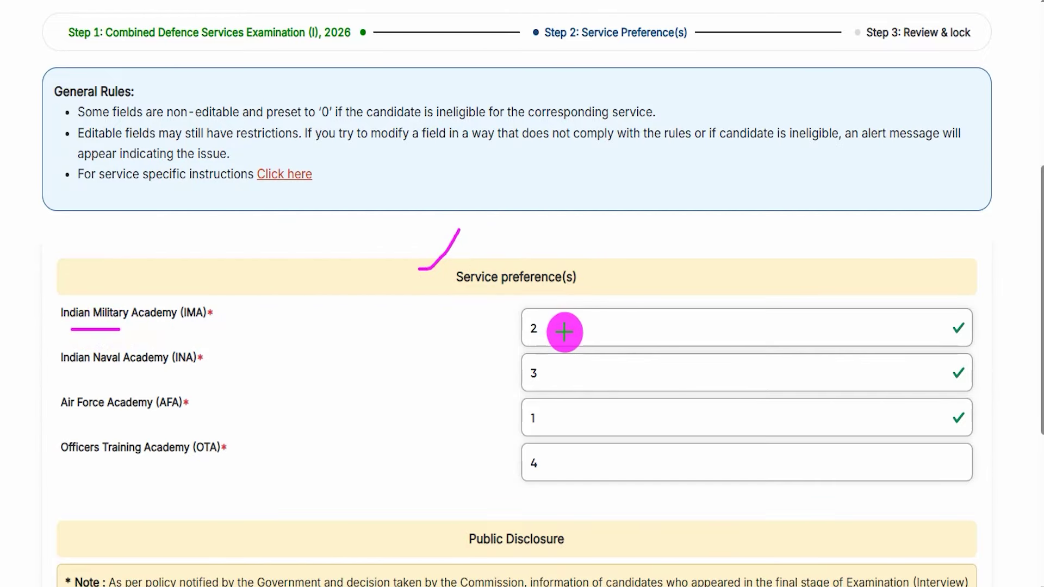
pyautogui.moveTo(565, 331); pyautogui.dragTo(592, 290)
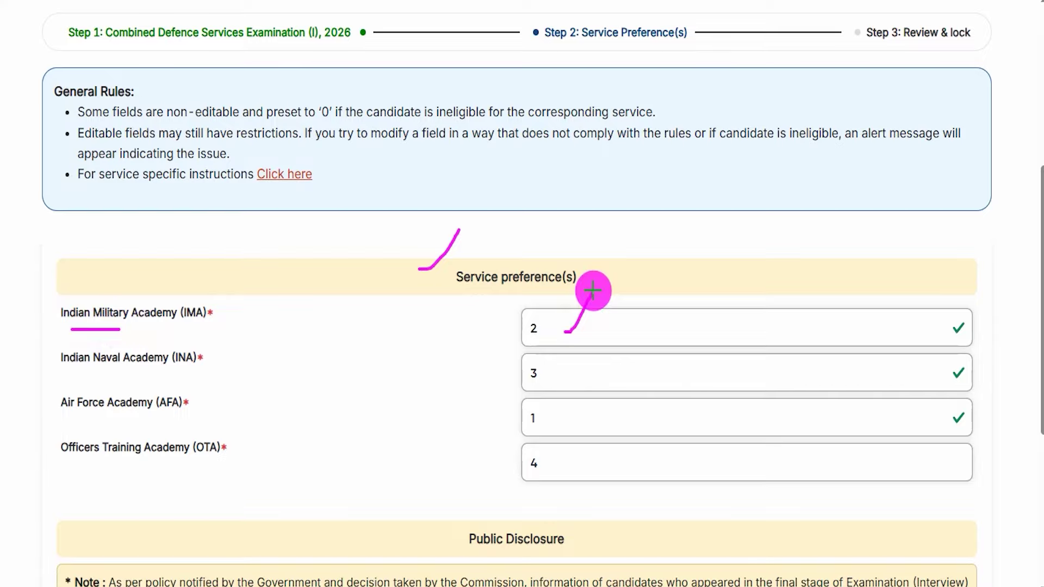
pyautogui.moveTo(63, 370); pyautogui.dragTo(120, 370)
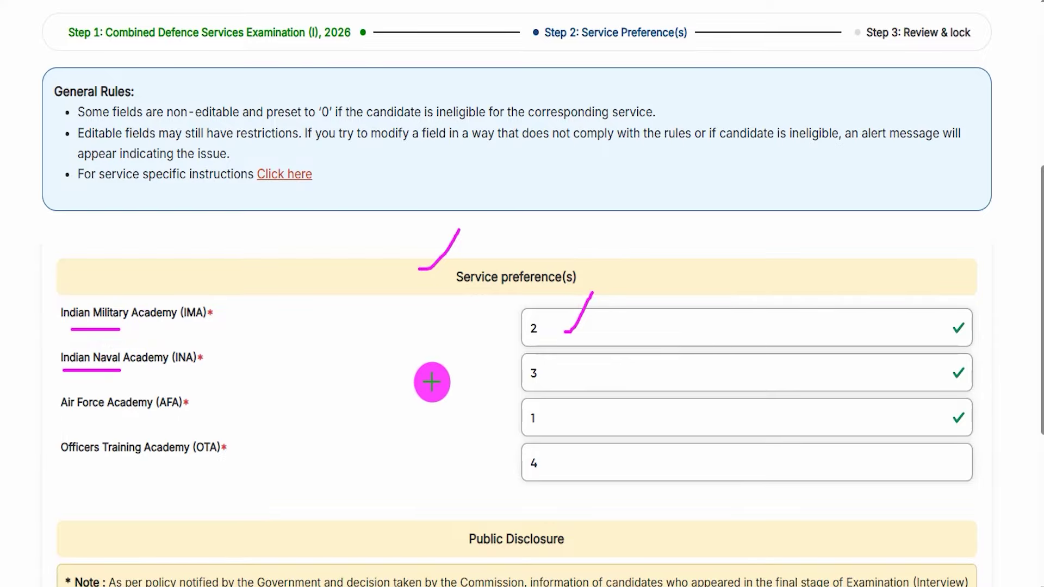
pyautogui.moveTo(566, 377); pyautogui.dragTo(583, 351)
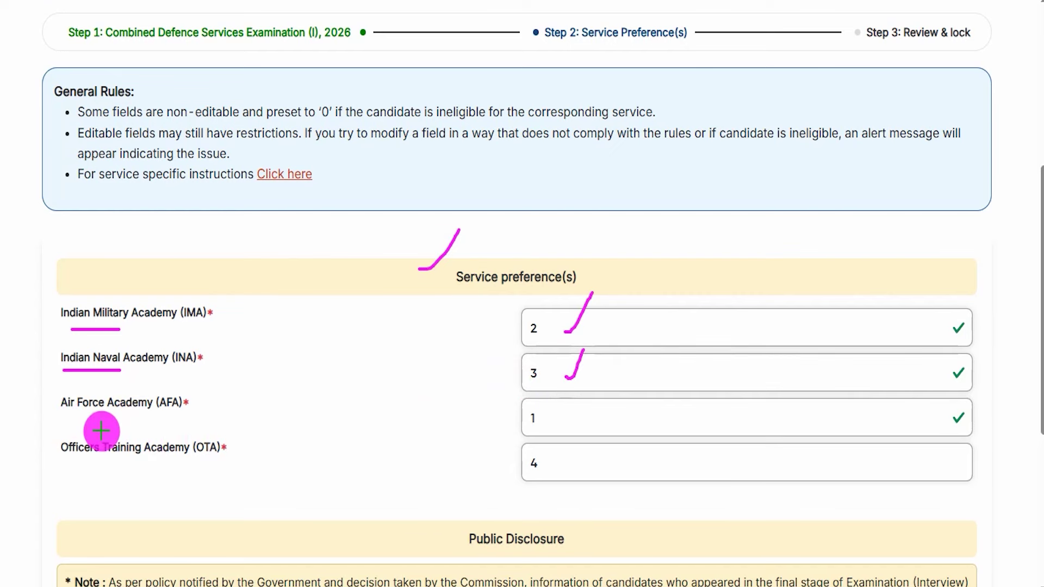
pyautogui.moveTo(67, 421); pyautogui.dragTo(175, 424)
pyautogui.moveTo(80, 458); pyautogui.dragTo(162, 461)
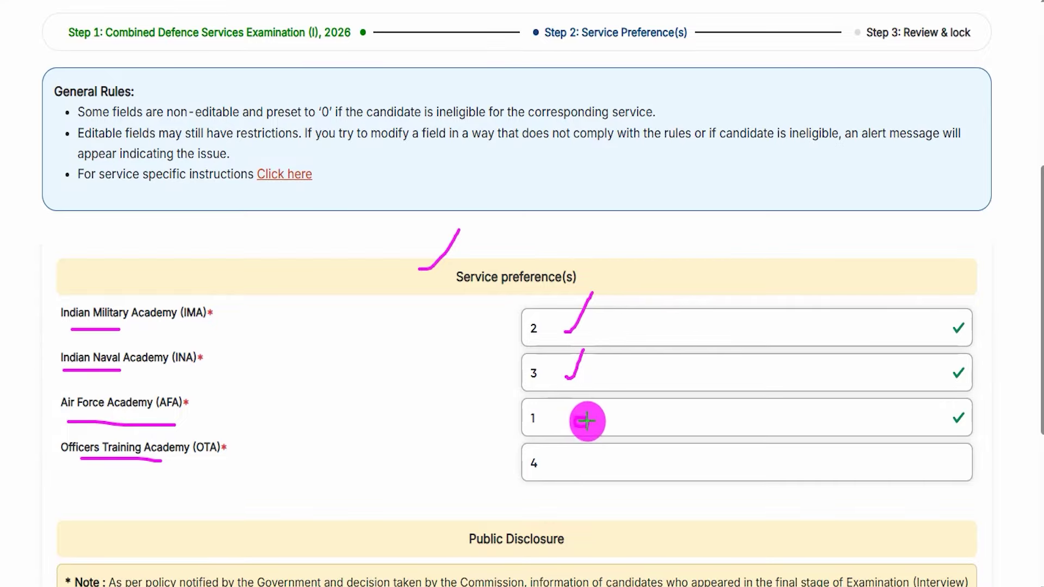
pyautogui.moveTo(586, 421); pyautogui.dragTo(577, 422)
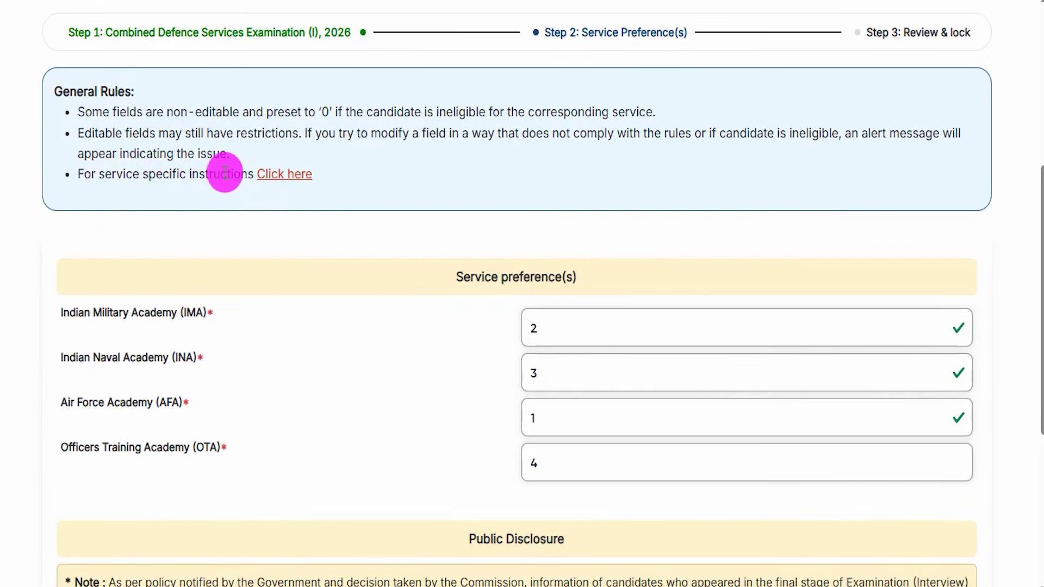
pyautogui.click(275, 178)
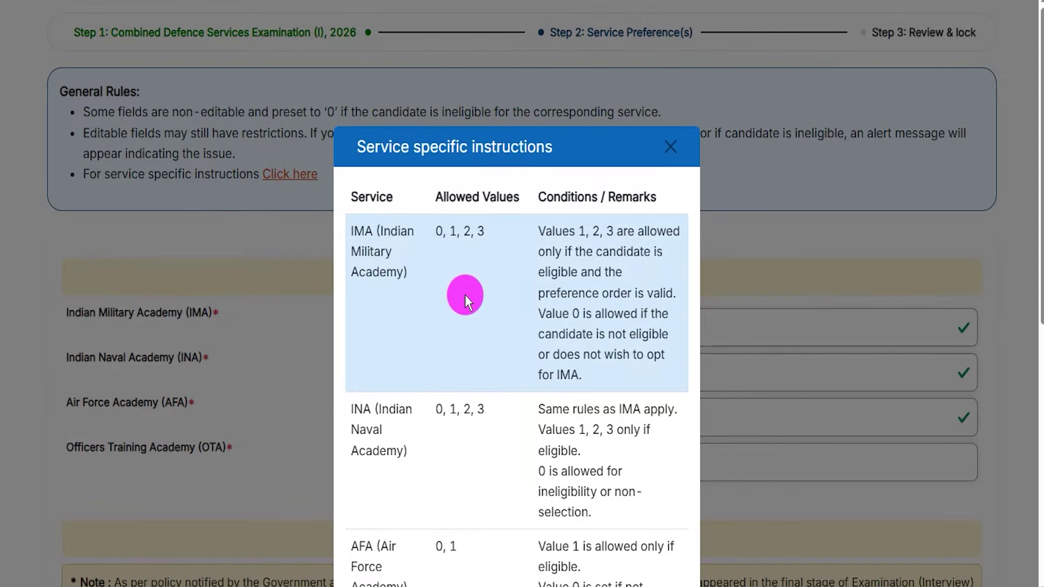
pyautogui.scroll(-5, 464, 295)
pyautogui.scroll(-3, 470, 339)
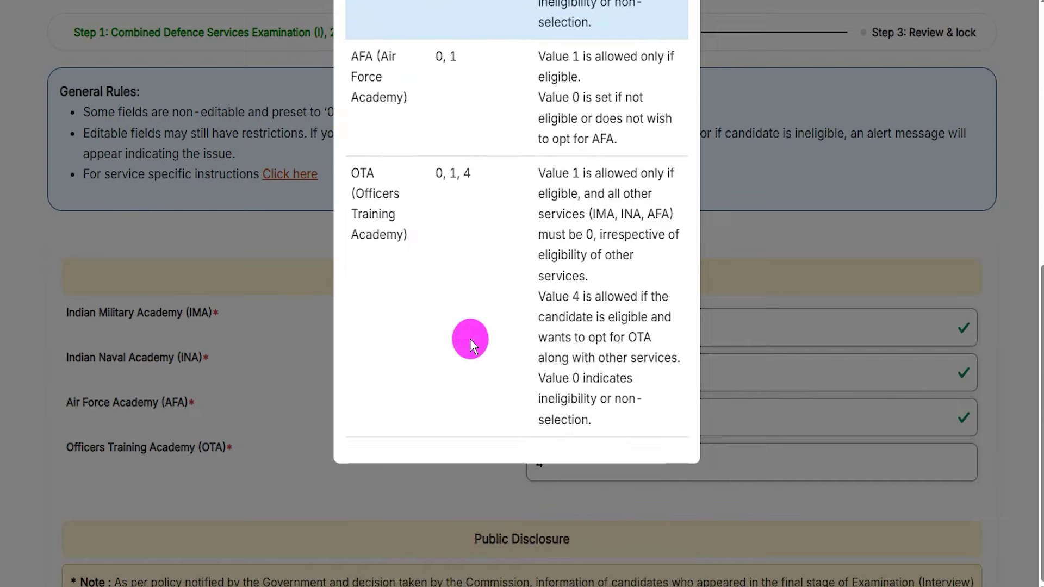
pyautogui.scroll(10, 470, 338)
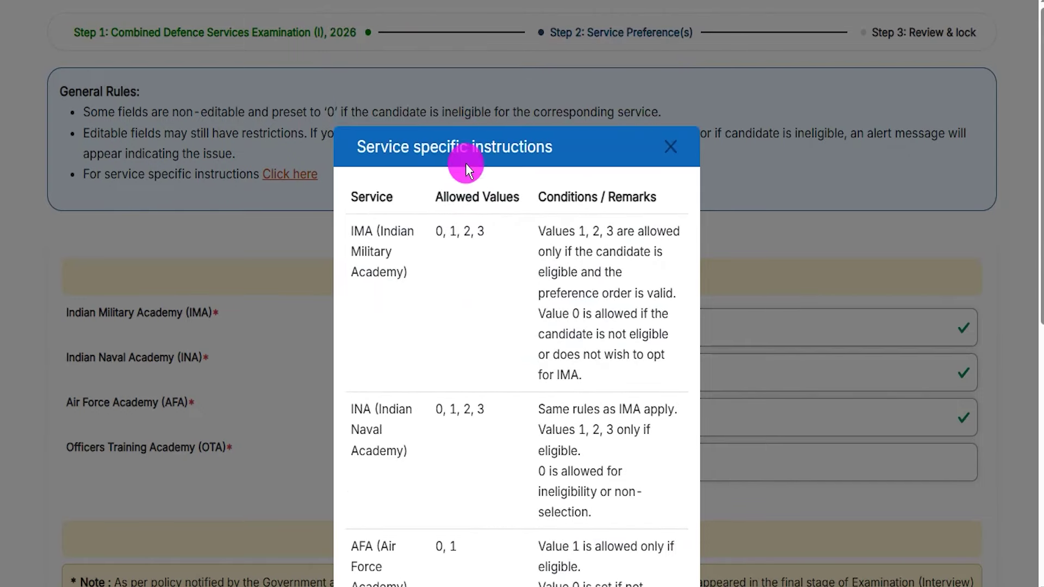
pyautogui.click(669, 147)
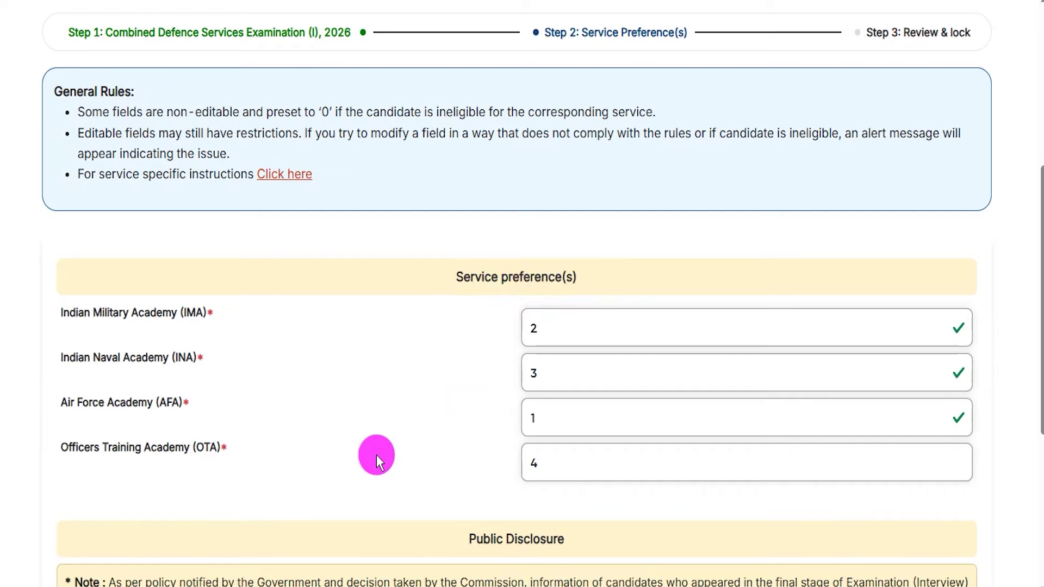
pyautogui.scroll(-6, 374, 452)
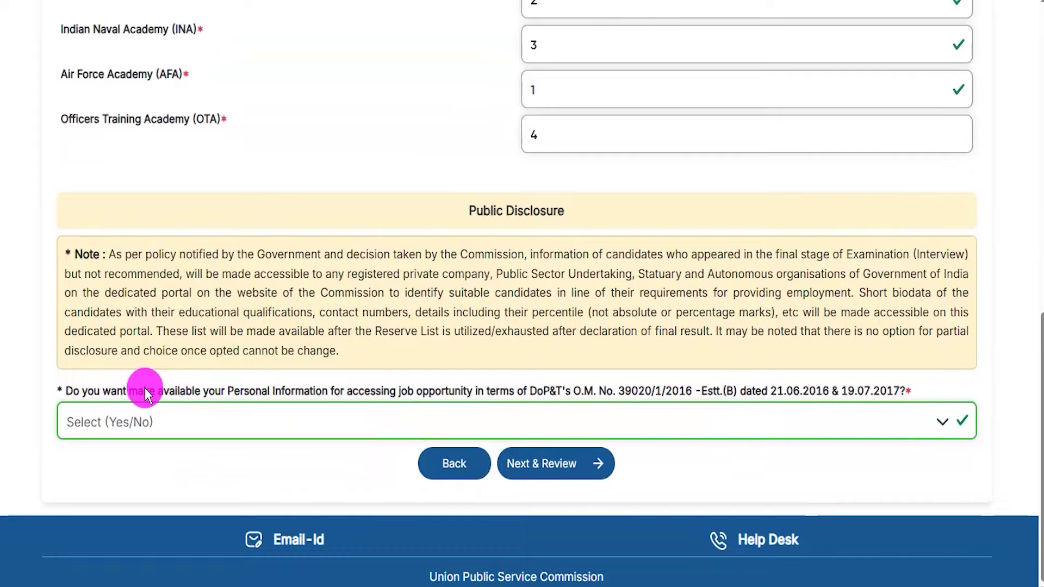
# - Choose Yes for the Public Disclosure question on sharing personal information for jobs
pyautogui.moveTo(145, 392); pyautogui.dragTo(326, 392)
pyautogui.click(326, 391)
pyautogui.click(155, 423)
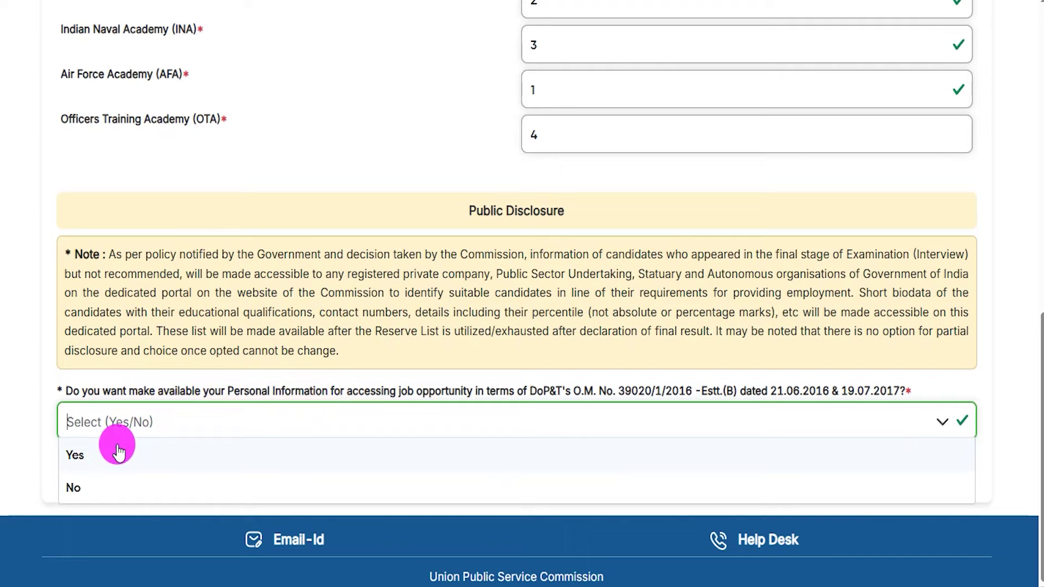
pyautogui.click(73, 486)
pyautogui.click(158, 422)
pyautogui.click(74, 457)
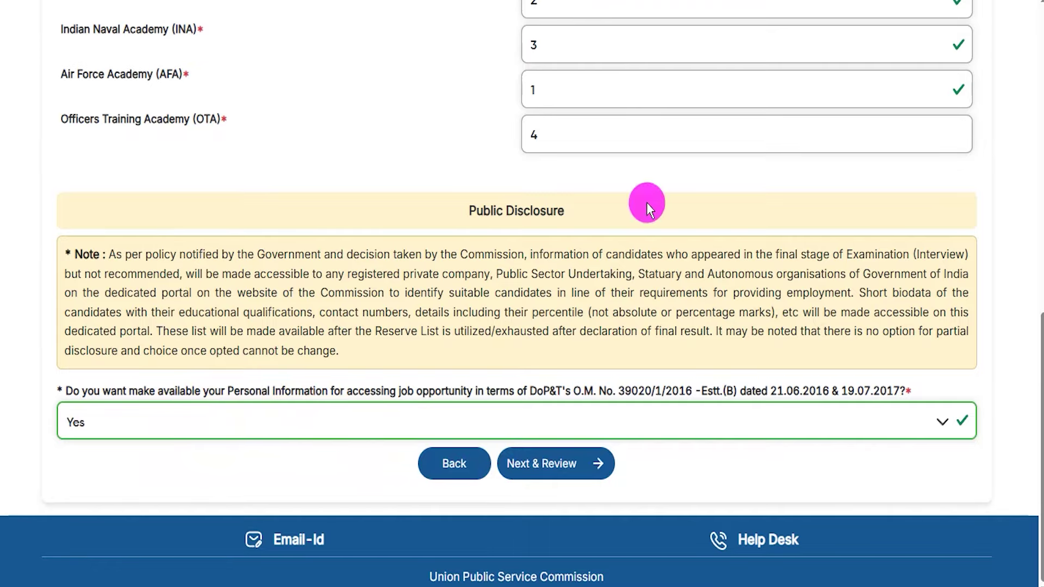
pyautogui.moveTo(792, 464); pyautogui.dragTo(624, 465)
# - Go on to the review page and look over the chosen service preferences
pyautogui.click(592, 462)
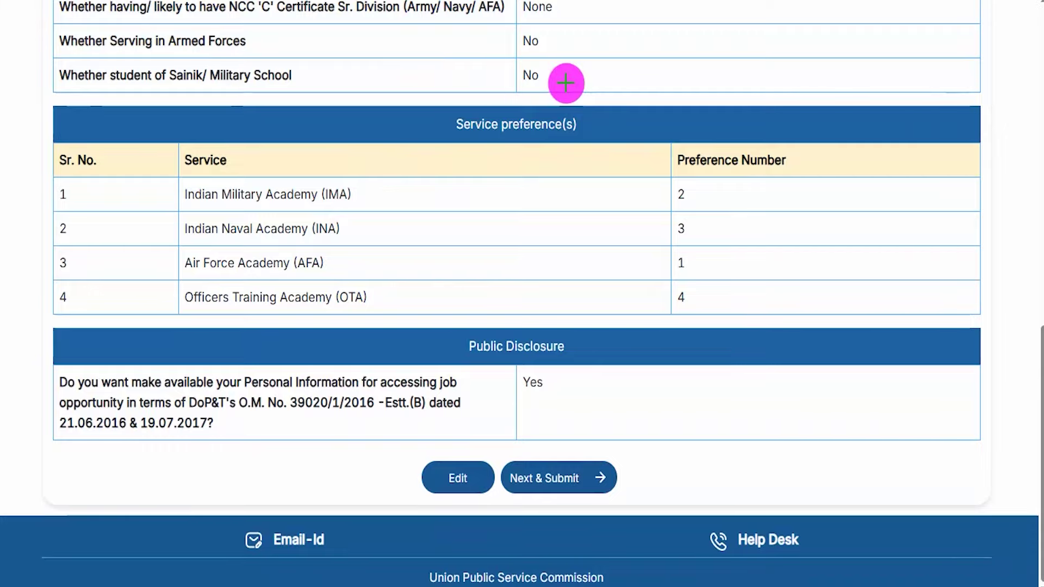
pyautogui.moveTo(584, 121); pyautogui.dragTo(603, 112)
pyautogui.moveTo(579, 348); pyautogui.dragTo(594, 322)
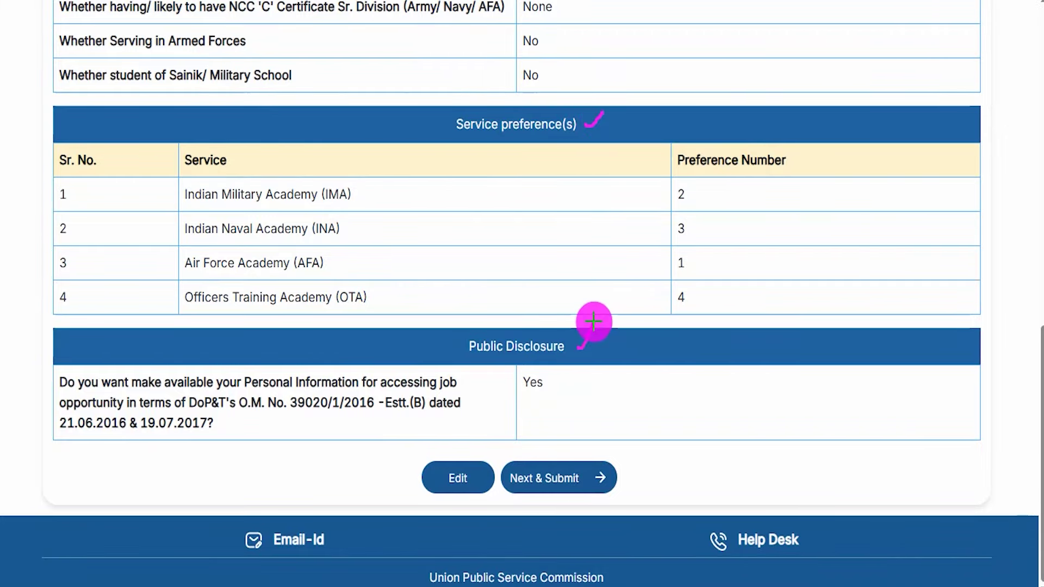
pyautogui.moveTo(701, 197); pyautogui.dragTo(717, 184)
pyautogui.moveTo(692, 248); pyautogui.dragTo(709, 235)
pyautogui.moveTo(698, 274); pyautogui.dragTo(709, 263)
pyautogui.moveTo(685, 308); pyautogui.dragTo(692, 306)
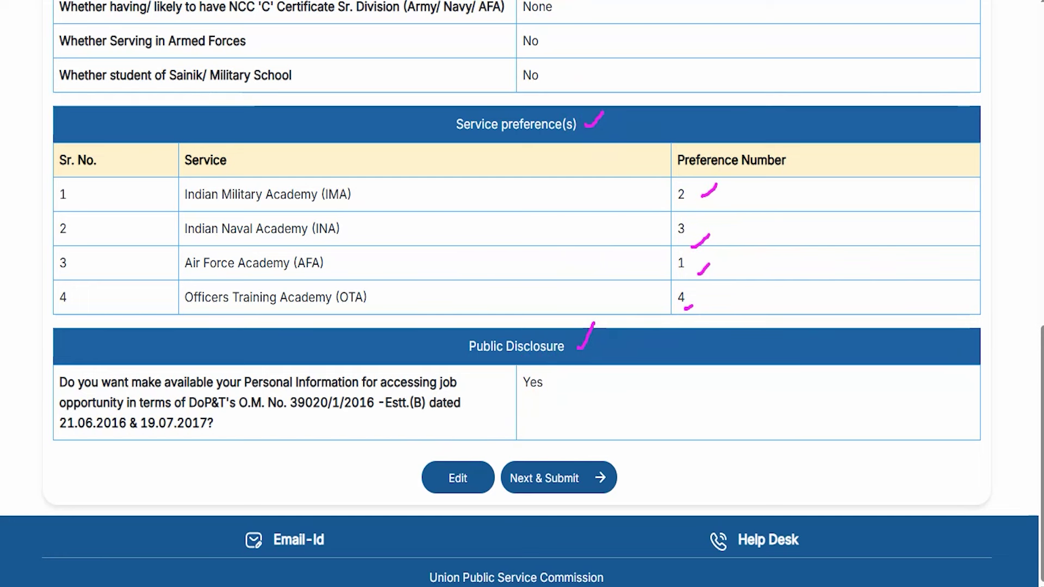
pyautogui.moveTo(266, 477); pyautogui.dragTo(416, 480)
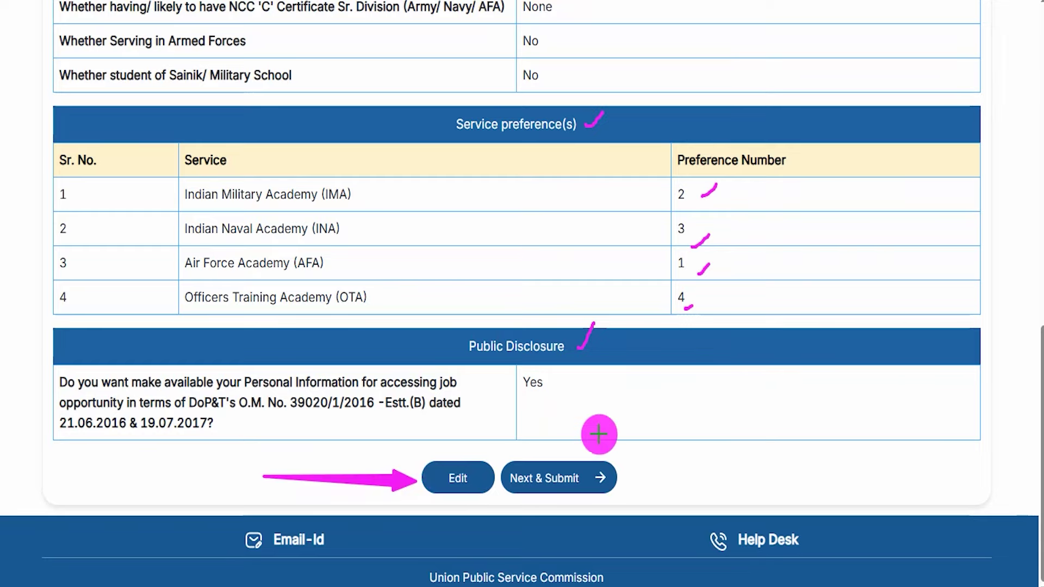
pyautogui.moveTo(781, 380); pyautogui.dragTo(698, 433)
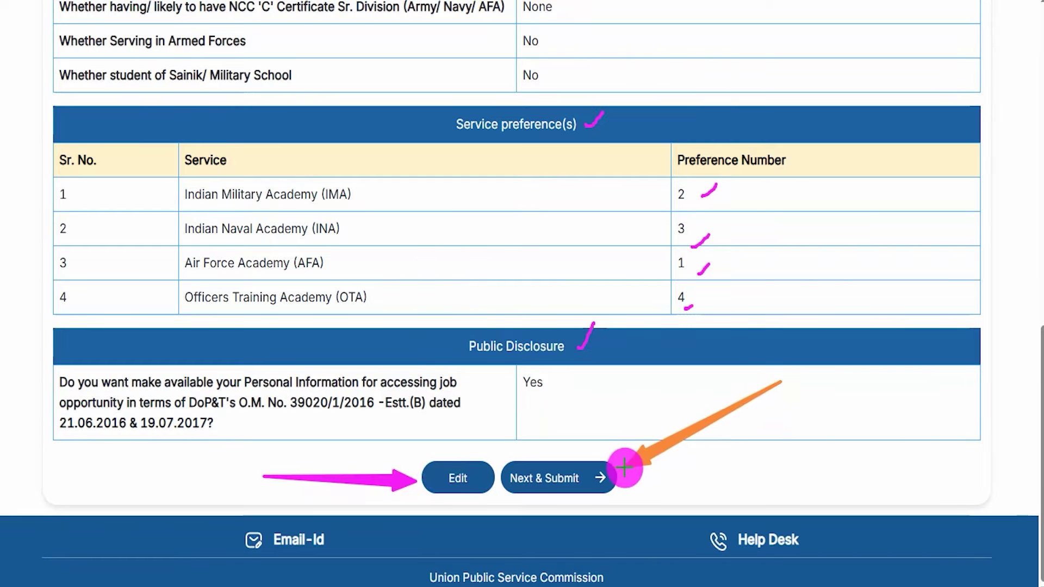
# - Submit the reviewed service preferences, accepting both confirmation warnings
pyautogui.click(597, 478)
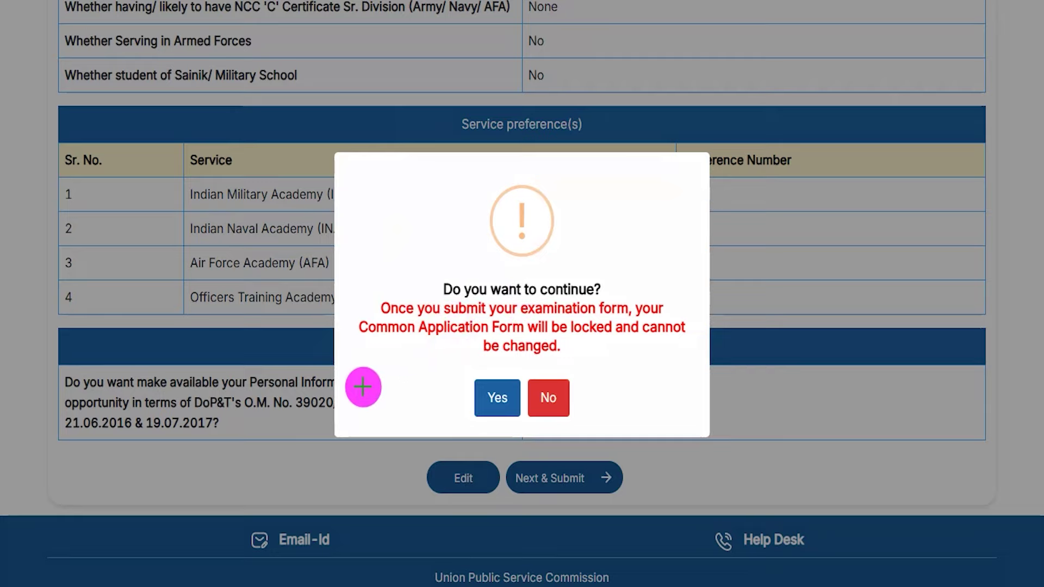
pyautogui.click(479, 407)
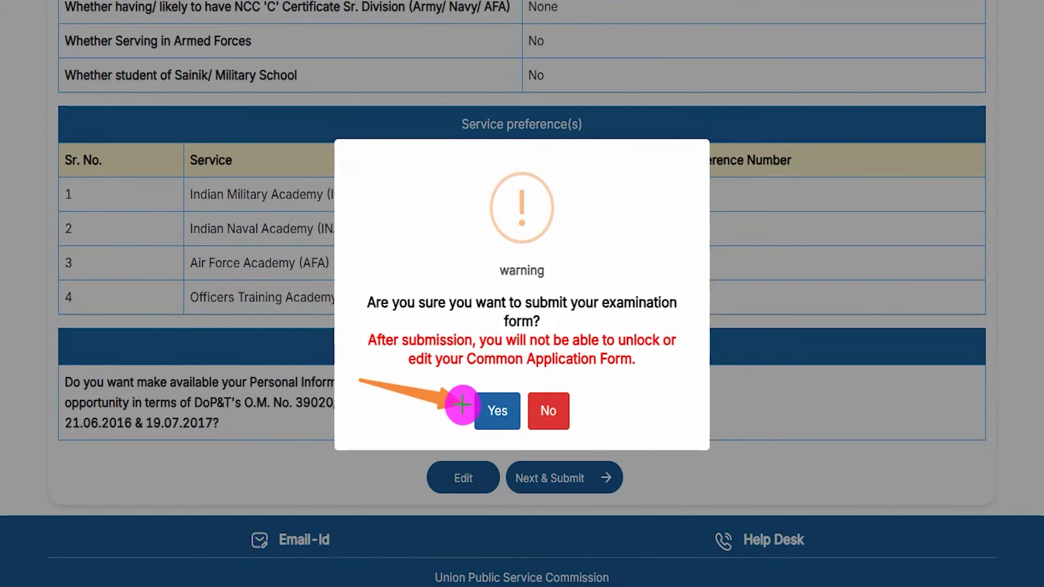
pyautogui.click(481, 409)
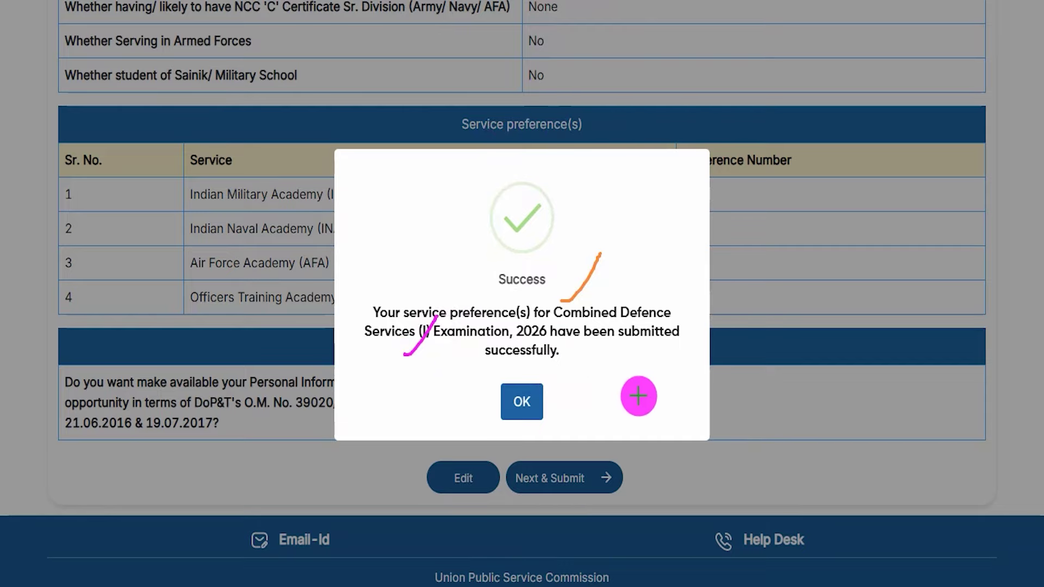
# - Dismiss the success message and select Dehradun as the examination centre
pyautogui.click(535, 400)
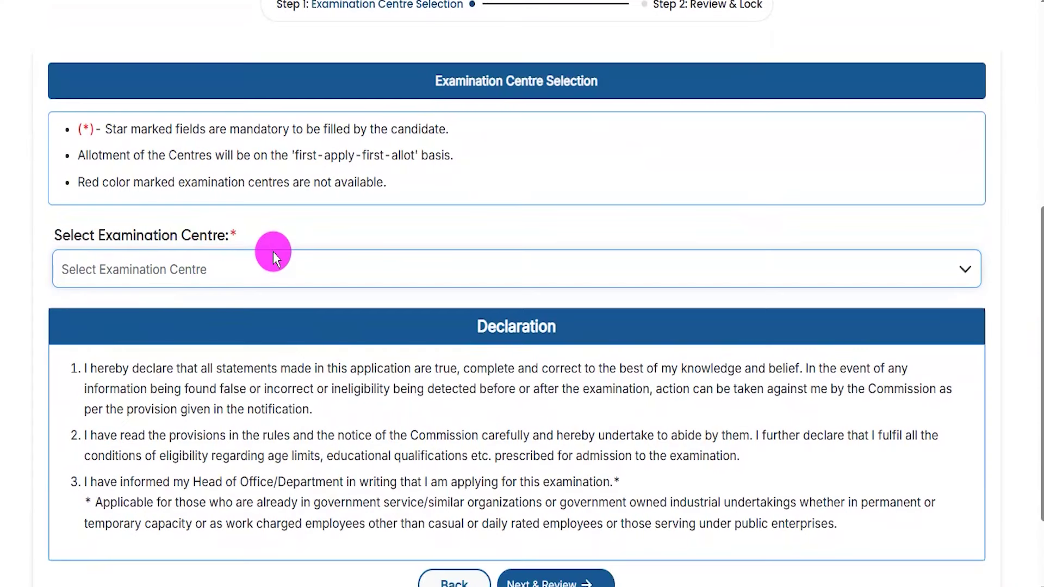
pyautogui.click(276, 261)
pyautogui.scroll(-8, 203, 331)
pyautogui.click(110, 405)
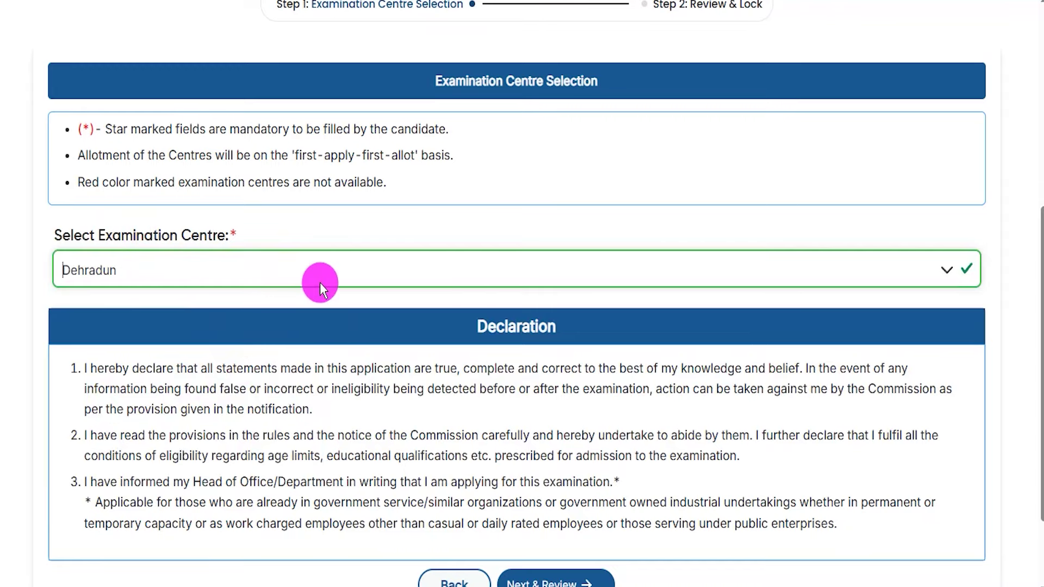
# - Look over the centre page and proceed to the centre and declaration review
pyautogui.scroll(-2, 307, 357)
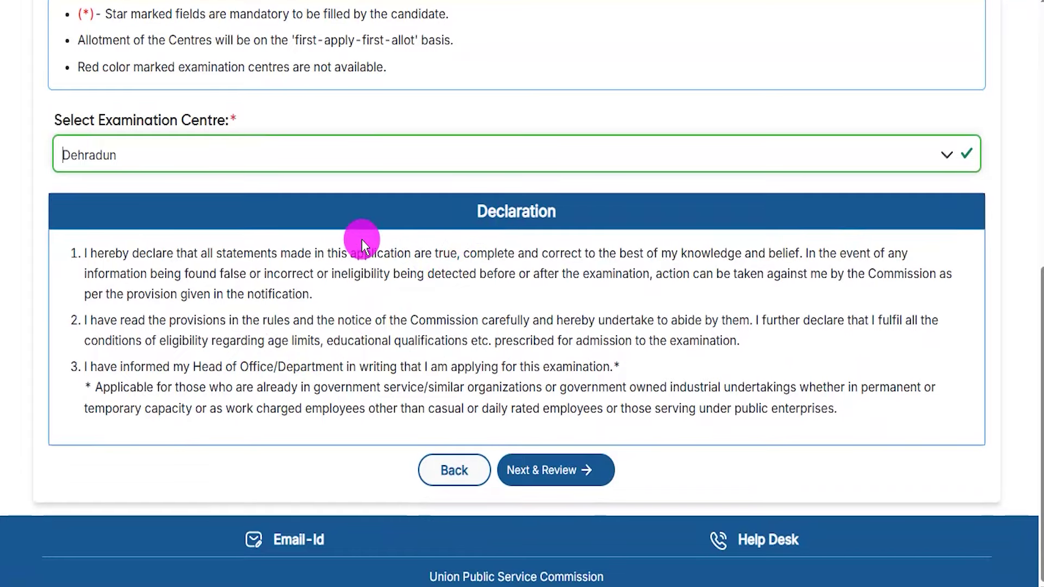
pyautogui.moveTo(207, 254); pyautogui.dragTo(279, 274)
pyautogui.moveTo(228, 321); pyautogui.dragTo(267, 323)
pyautogui.moveTo(233, 387); pyautogui.dragTo(283, 388)
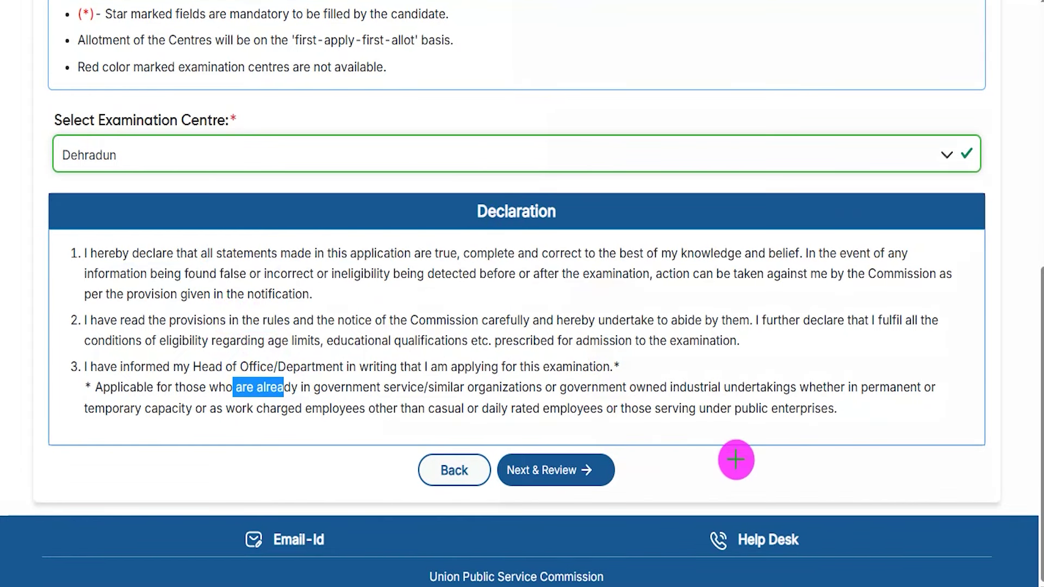
pyautogui.click(611, 469)
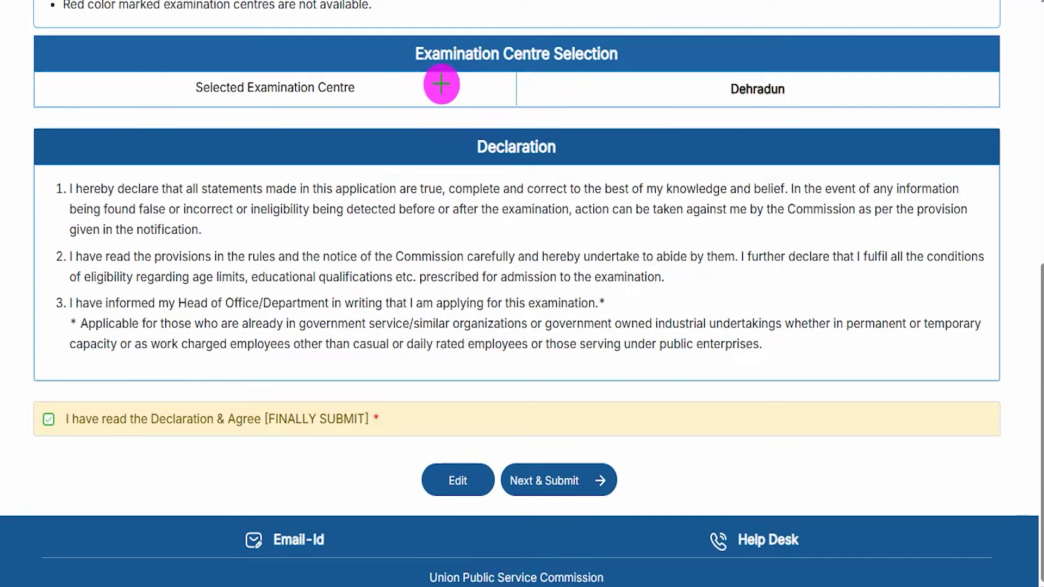
# - Agree to the 'FINALLY SUBMIT' declaration and submit the application with the Dehradun centre
pyautogui.moveTo(632, 126)
pyautogui.mouseDown()
pyautogui.moveTo(662, 101)
pyautogui.moveTo(676, 65)
pyautogui.mouseUp()
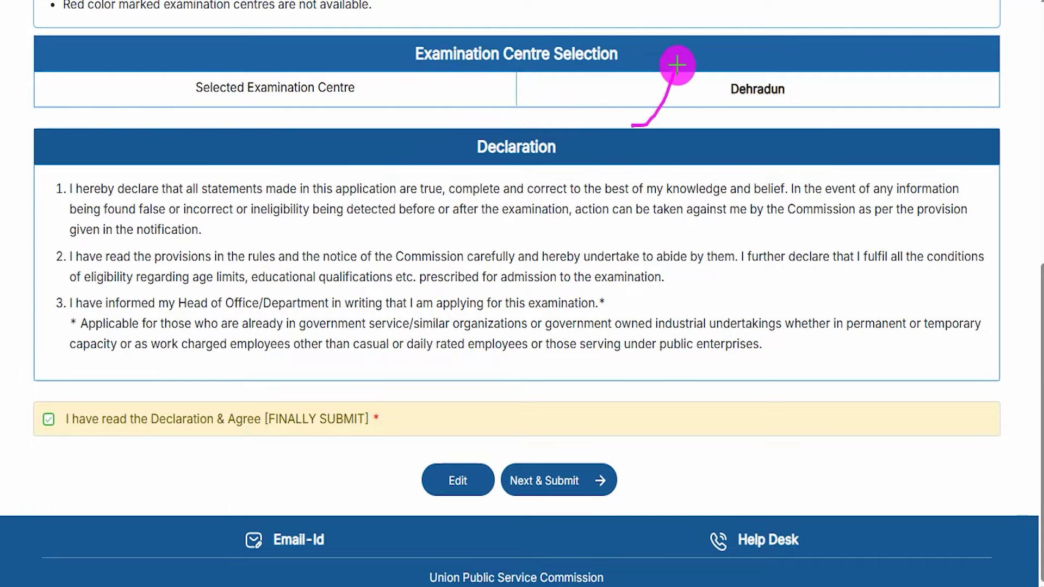
pyautogui.moveTo(493, 169); pyautogui.dragTo(540, 165)
pyautogui.moveTo(327, 229); pyautogui.dragTo(361, 228)
pyautogui.moveTo(290, 283); pyautogui.dragTo(353, 283)
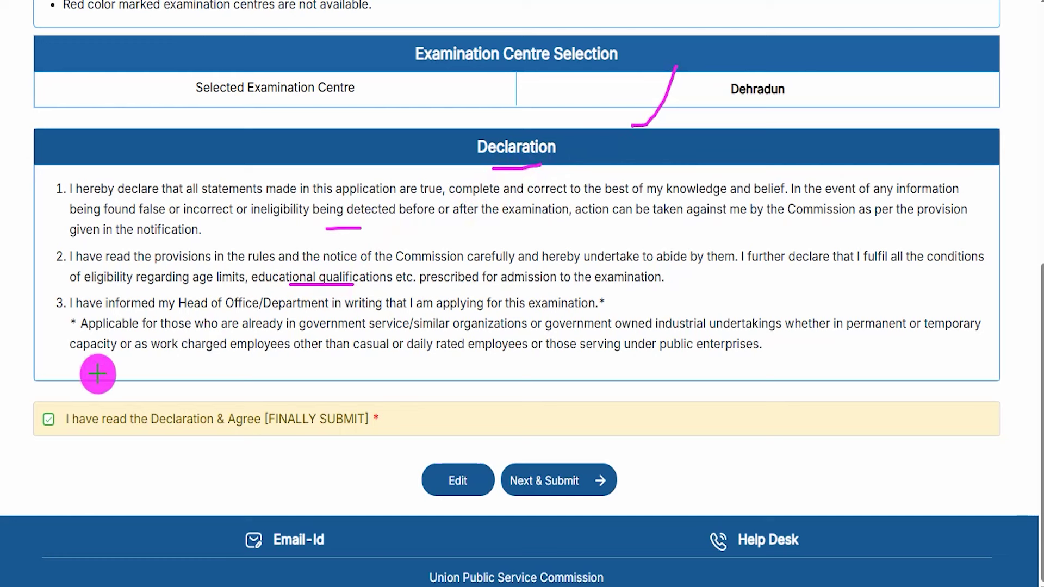
pyautogui.click(63, 418)
pyautogui.moveTo(56, 422); pyautogui.dragTo(91, 383)
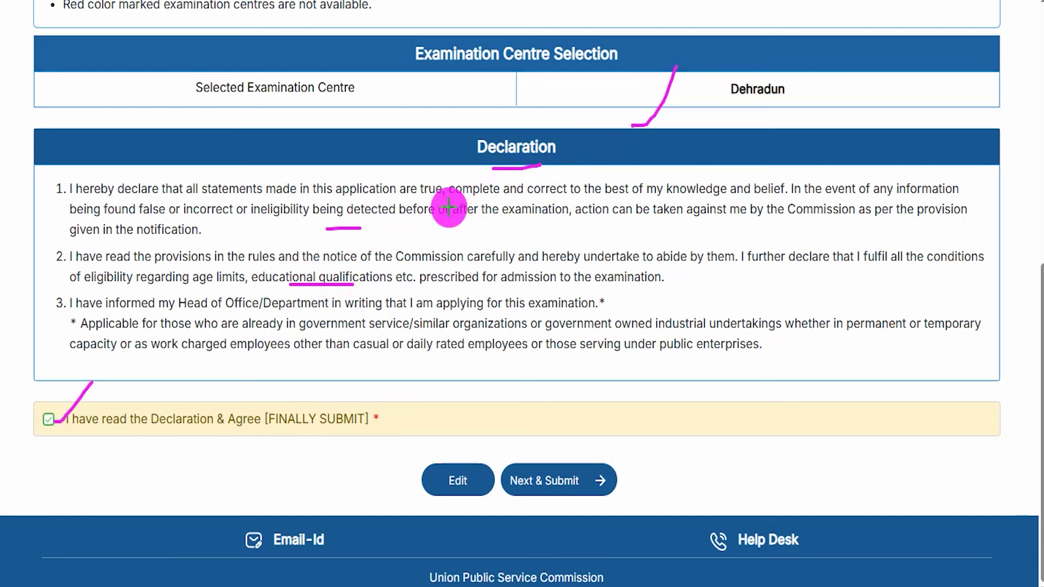
pyautogui.moveTo(240, 477); pyautogui.dragTo(407, 478)
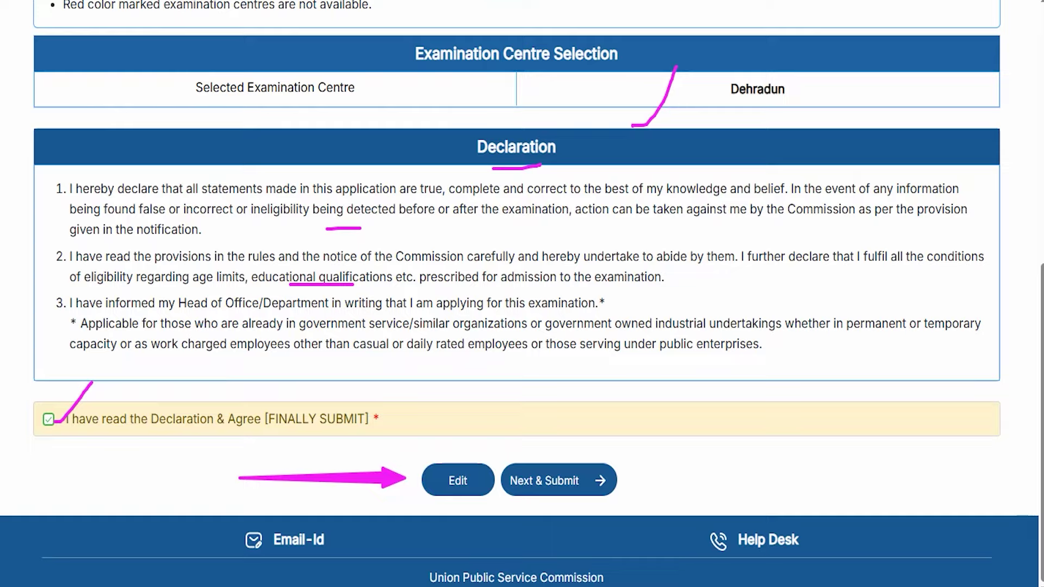
pyautogui.moveTo(782, 453); pyautogui.dragTo(622, 474)
pyautogui.click(590, 476)
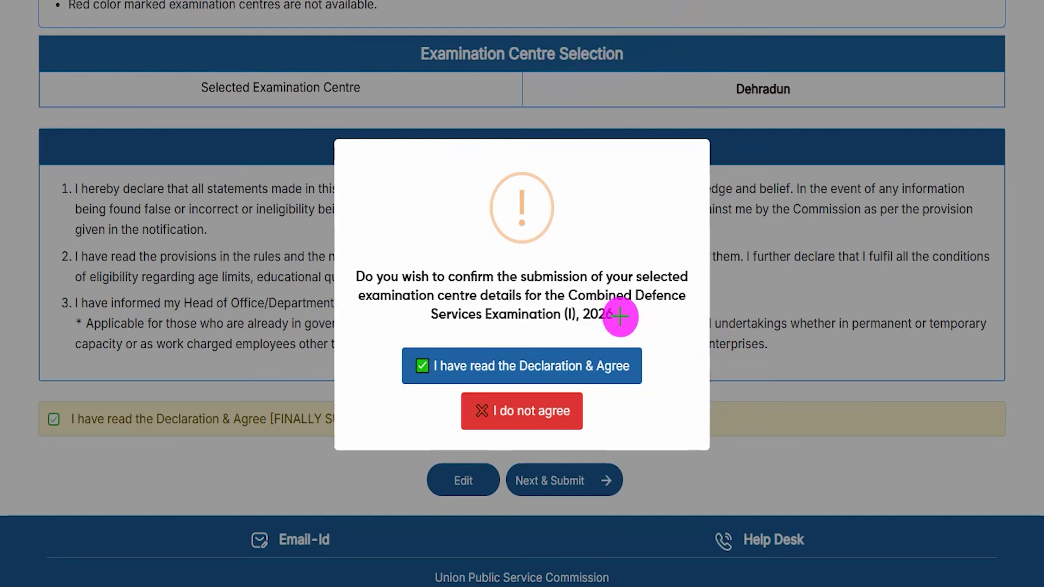
pyautogui.moveTo(771, 284)
pyautogui.mouseDown()
pyautogui.moveTo(707, 323)
pyautogui.moveTo(630, 350)
pyautogui.mouseUp()
# - Confirm the declaration dialog, then dismiss the Success message to view the printable application
pyautogui.click(625, 363)
pyautogui.moveTo(583, 277); pyautogui.dragTo(547, 316)
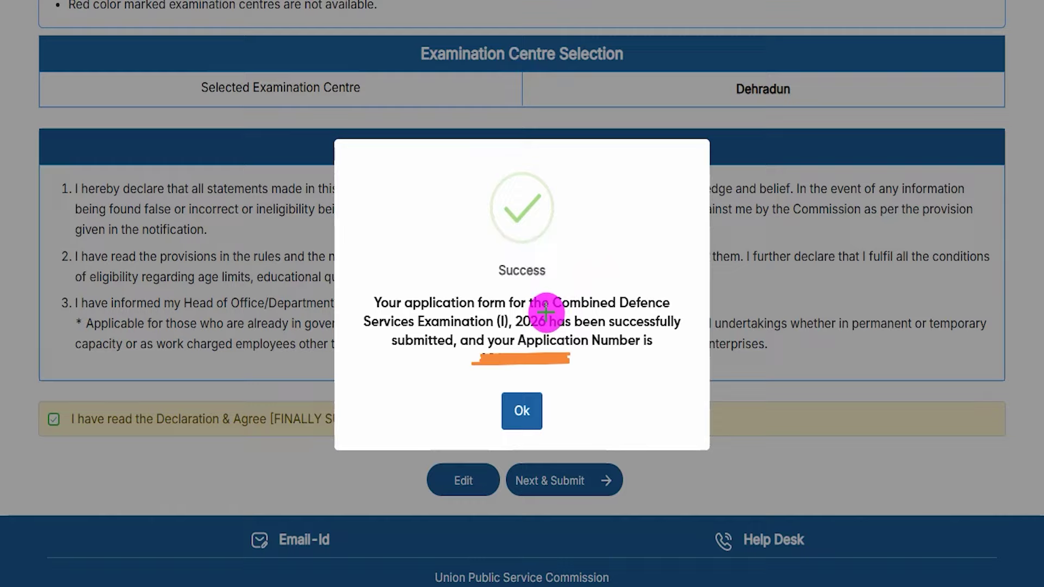
pyautogui.moveTo(565, 276); pyautogui.dragTo(607, 218)
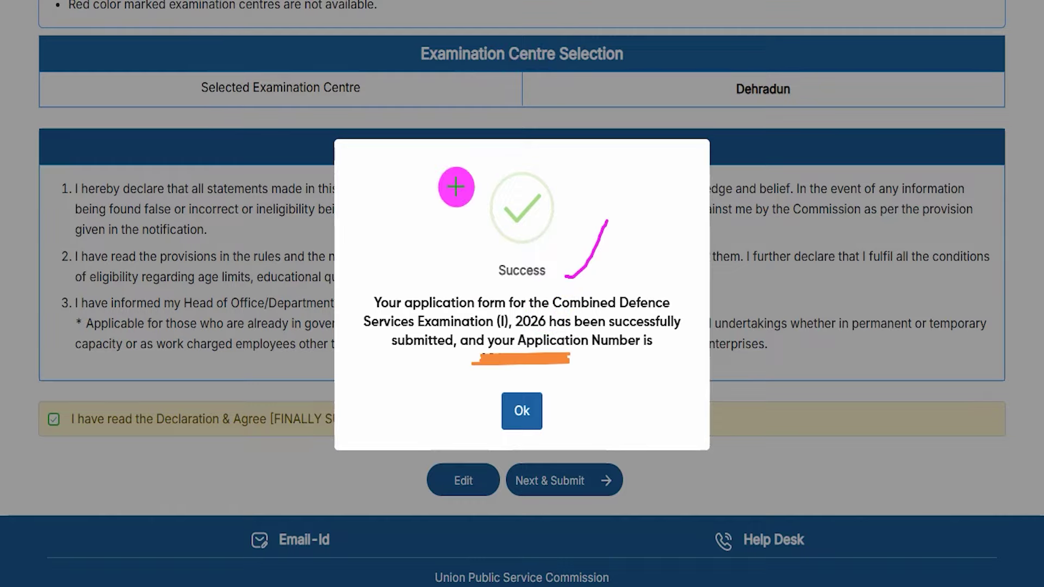
pyautogui.moveTo(485, 345)
pyautogui.mouseDown()
pyautogui.moveTo(466, 349)
pyautogui.moveTo(492, 378)
pyautogui.moveTo(582, 368)
pyautogui.moveTo(576, 347)
pyautogui.mouseUp()
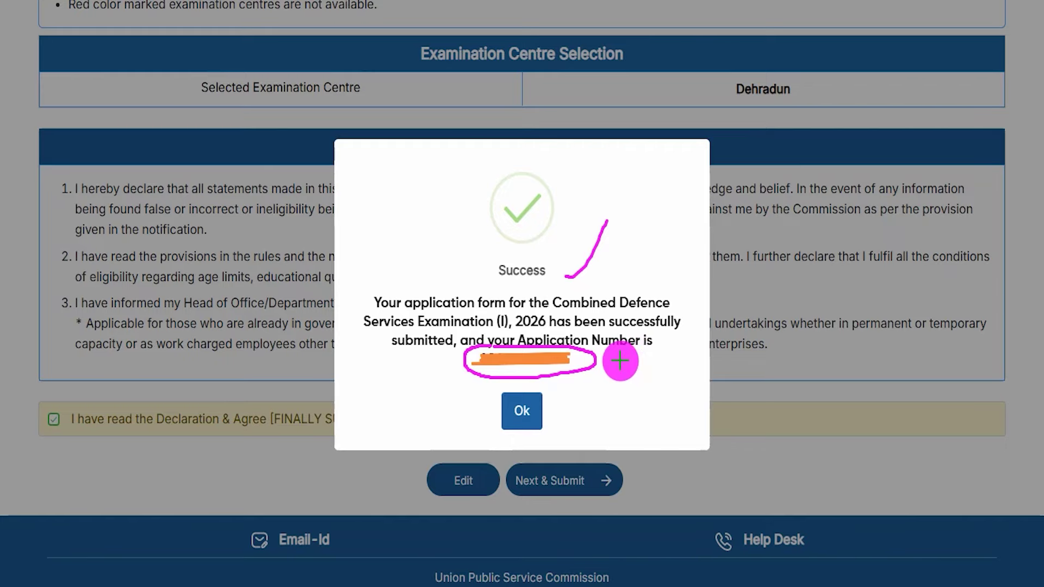
pyautogui.moveTo(620, 361); pyautogui.dragTo(643, 327)
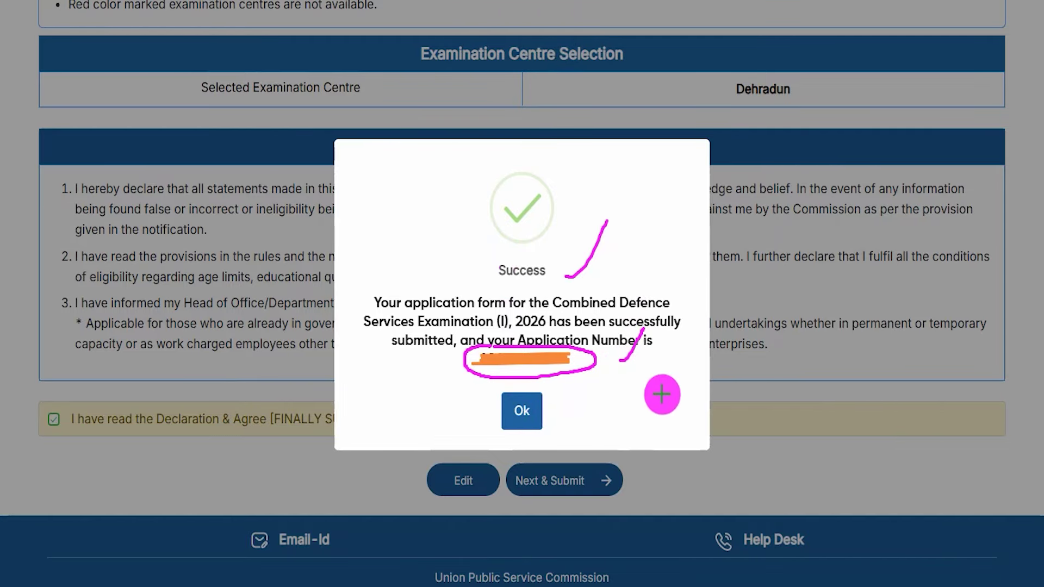
pyautogui.click(519, 409)
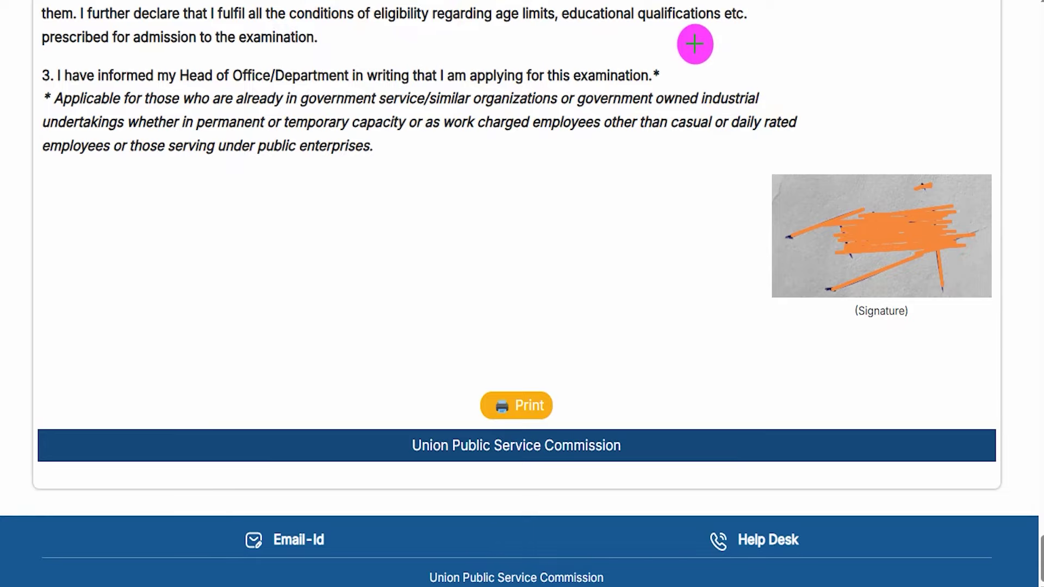
# - Leave the printable application and return to the portal home page with its four option cards
pyautogui.moveTo(695, 42); pyautogui.dragTo(724, 23)
pyautogui.moveTo(563, 384)
pyautogui.mouseDown()
pyautogui.moveTo(462, 375)
pyautogui.moveTo(468, 429)
pyautogui.moveTo(596, 403)
pyautogui.moveTo(564, 376)
pyautogui.mouseUp()
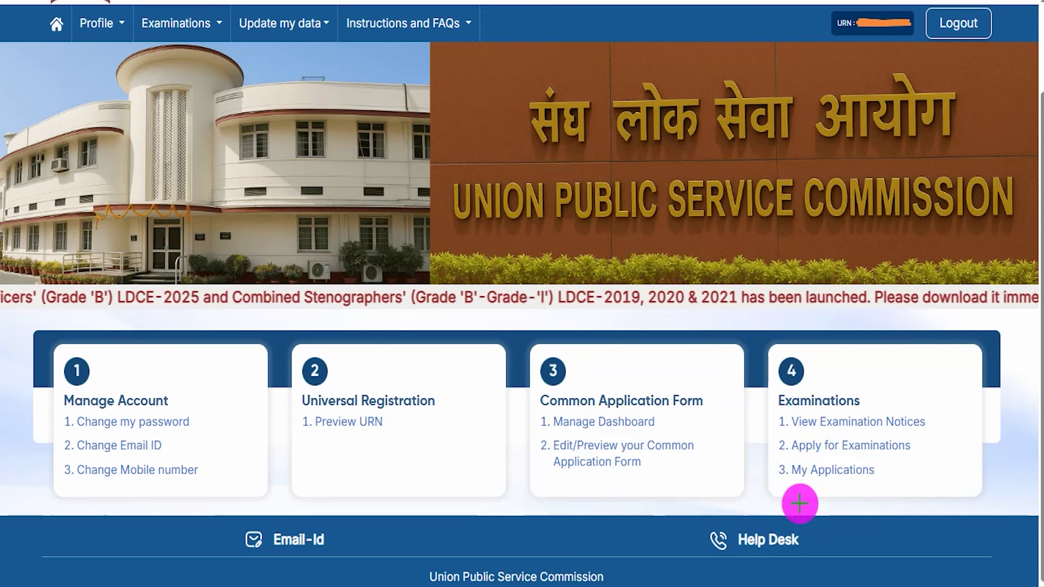
pyautogui.moveTo(764, 456)
pyautogui.mouseDown()
pyautogui.moveTo(857, 462)
pyautogui.moveTo(909, 487)
pyautogui.mouseUp()
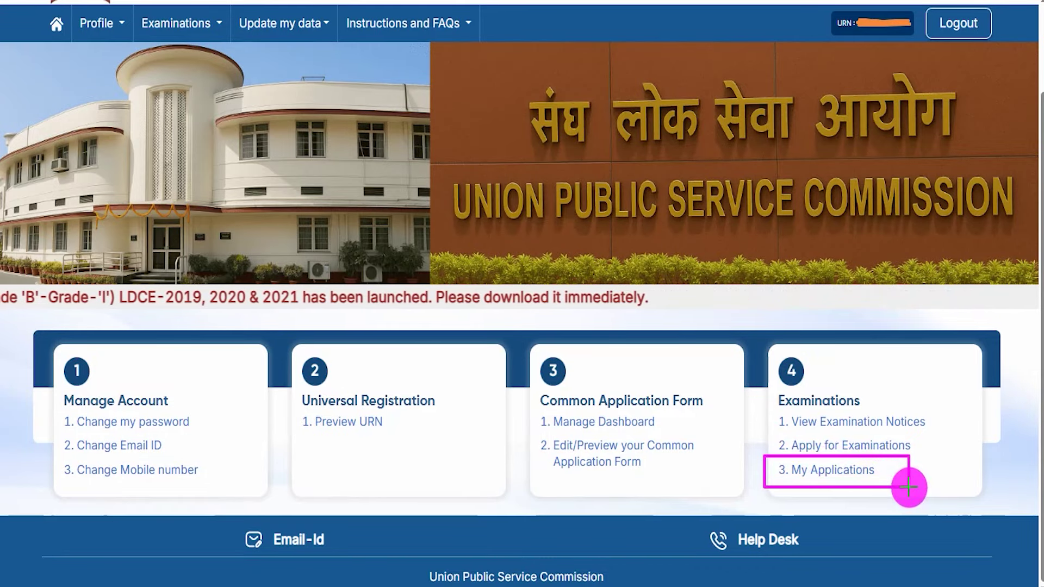
# - Open My Applications to see the CDS (I) - 2026 entry, code CDSI, marked as submitted
pyautogui.click(881, 474)
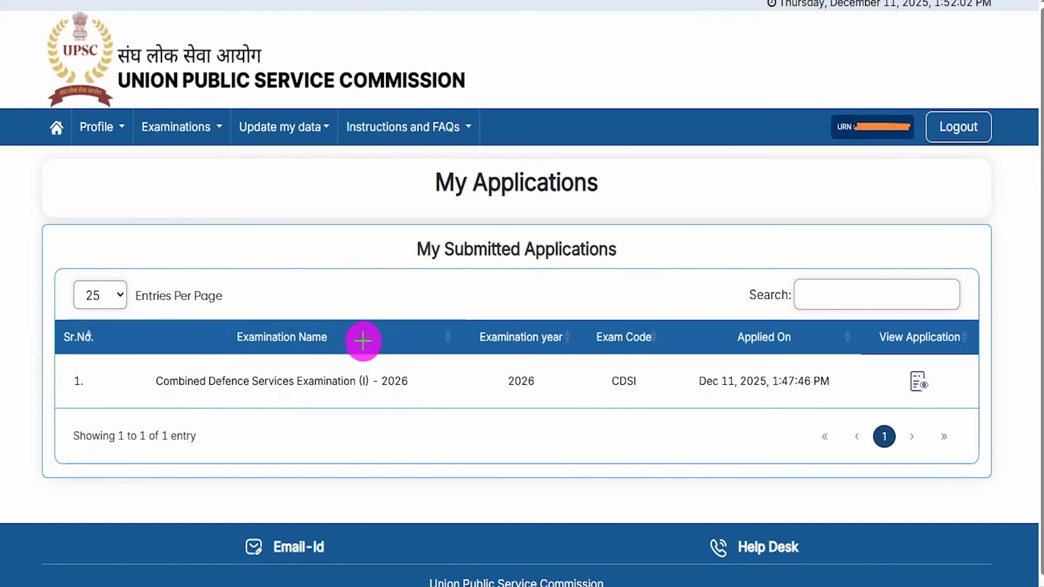
pyautogui.moveTo(641, 243); pyautogui.dragTo(678, 212)
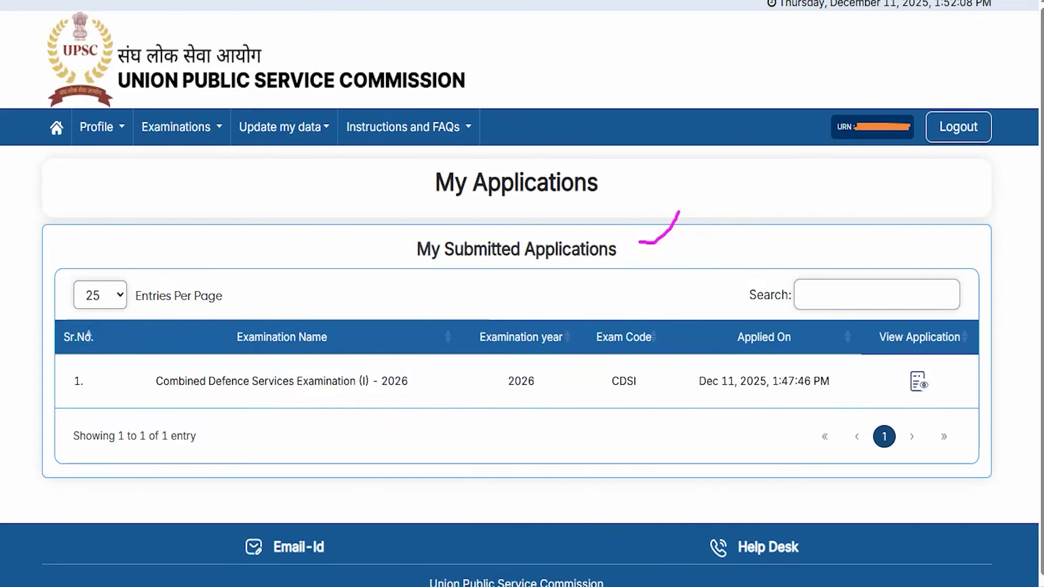
pyautogui.moveTo(58, 356)
pyautogui.mouseDown()
pyautogui.moveTo(244, 356)
pyautogui.moveTo(369, 400)
pyautogui.moveTo(998, 412)
pyautogui.mouseUp()
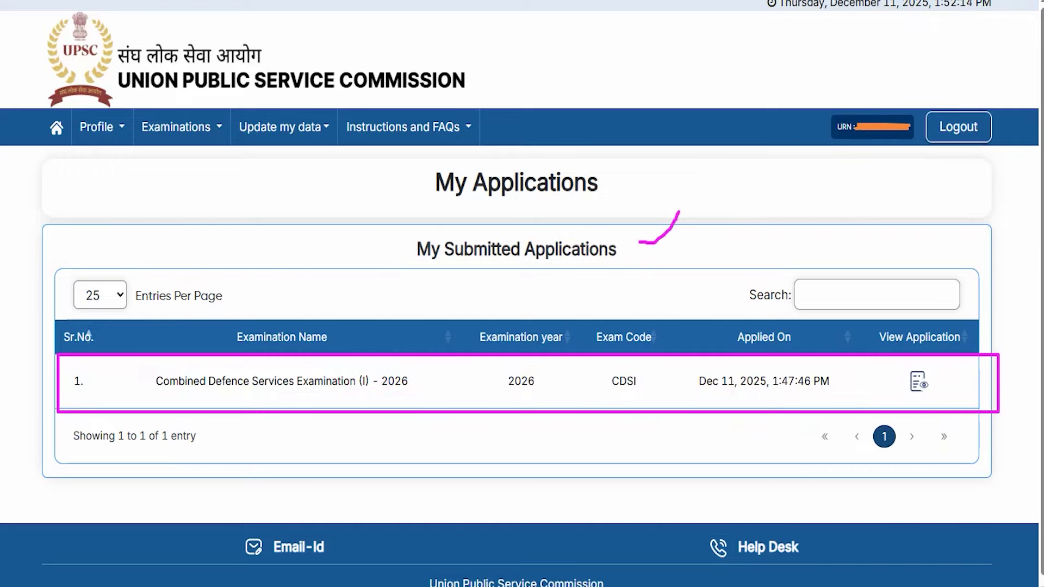
pyautogui.moveTo(936, 361)
pyautogui.mouseDown()
pyautogui.moveTo(916, 360)
pyautogui.moveTo(891, 391)
pyautogui.moveTo(941, 396)
pyautogui.moveTo(934, 361)
pyautogui.moveTo(973, 342)
pyautogui.mouseUp()
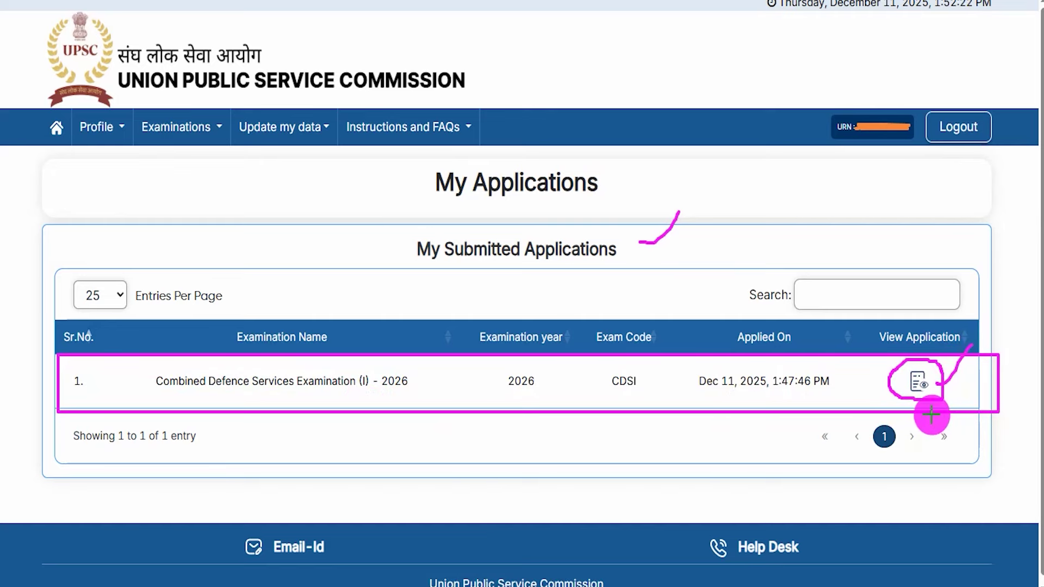